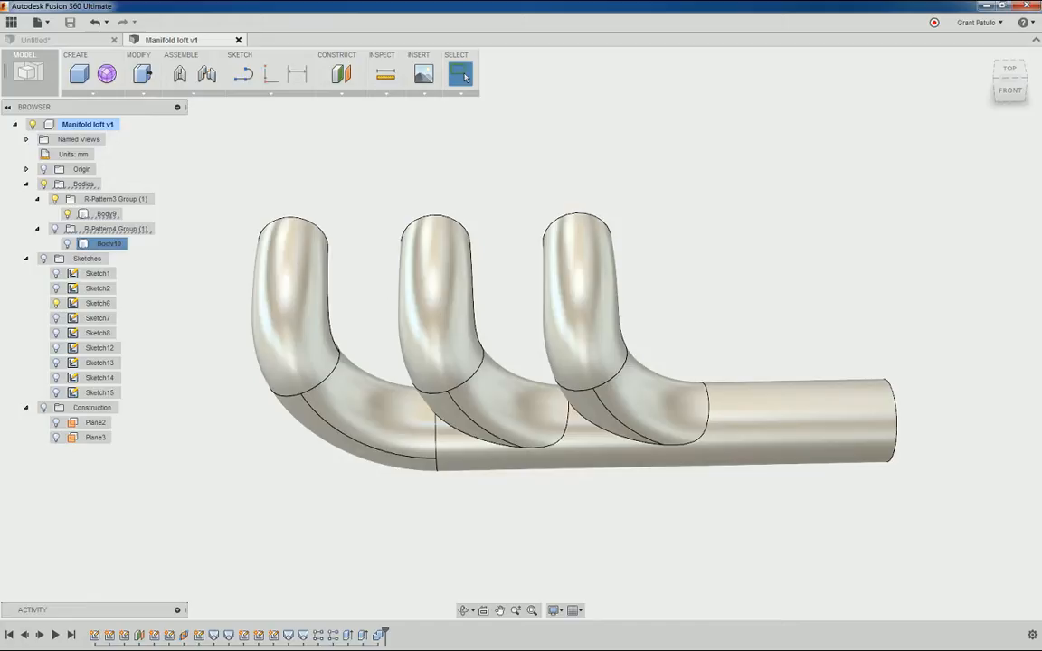
Step: Examine the finished exhaust manifold model from several angles and the reference Inventor loft tutorial video
key("alt+Tab")
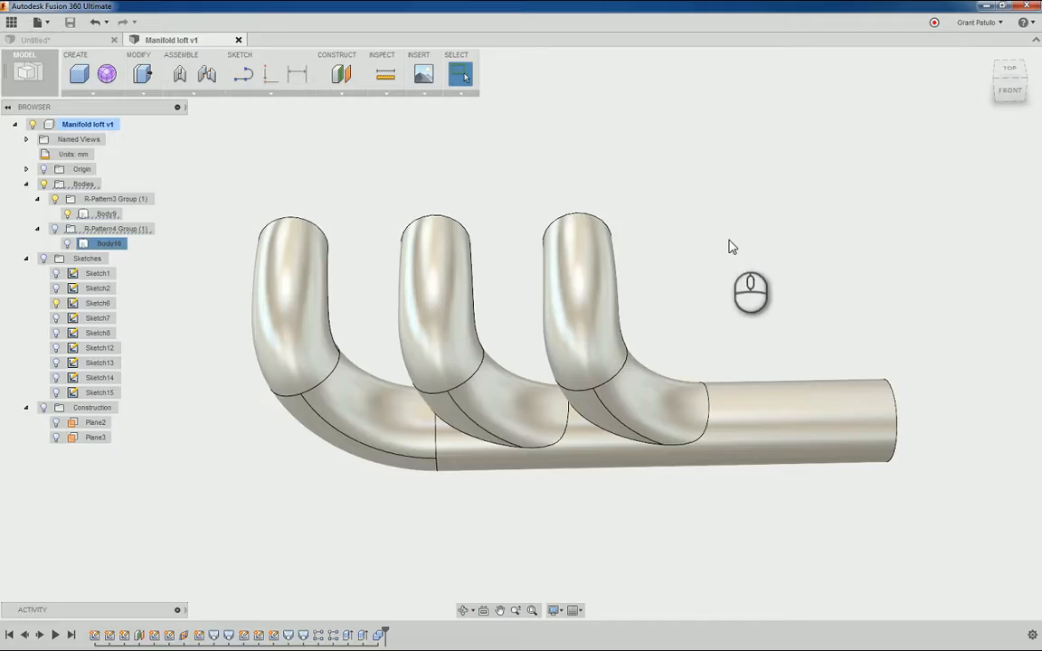
middle_click_drag(733, 247, 742, 367, "shift")
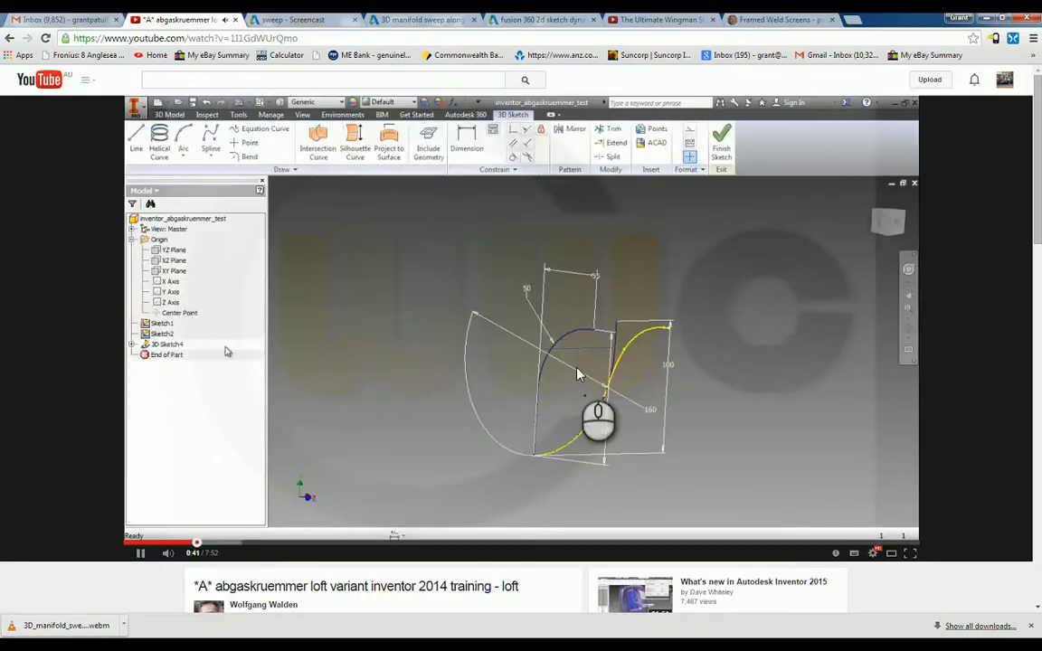
left_click(226, 348)
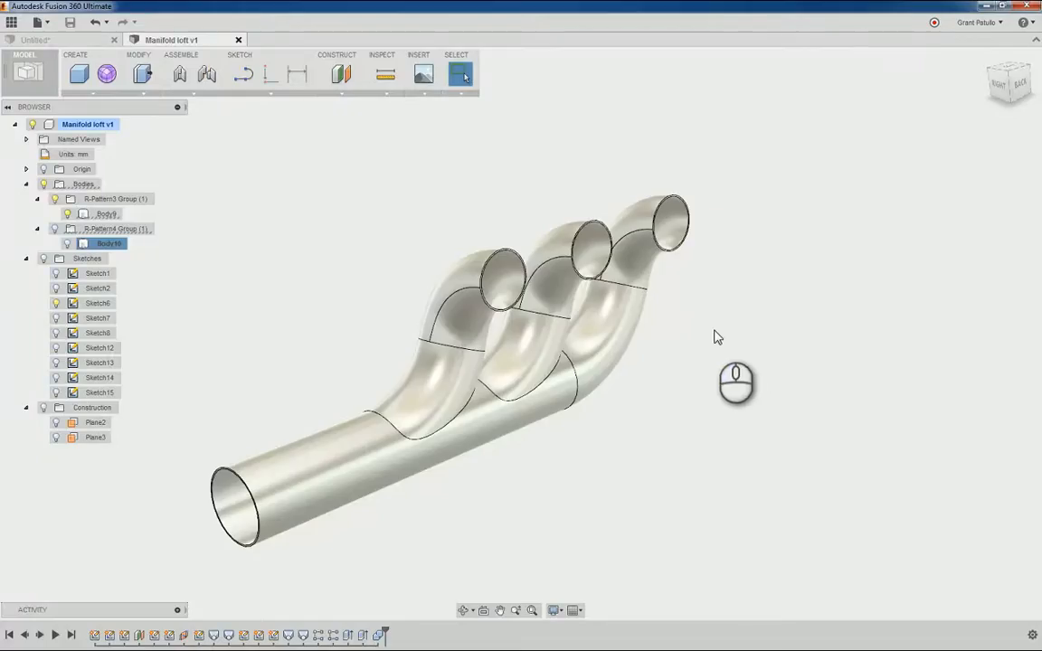
middle_click_drag(714, 338, 309, 344, "shift")
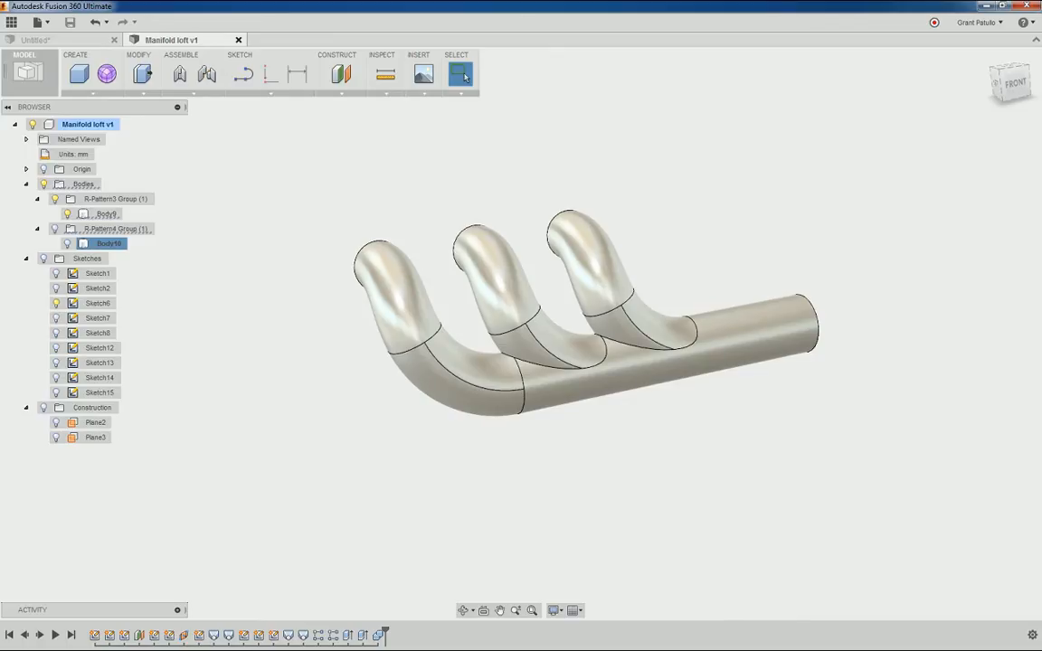
middle_click_drag(489, 199, 517, 199, "shift")
middle_click_drag(579, 434, 317, 181, "shift")
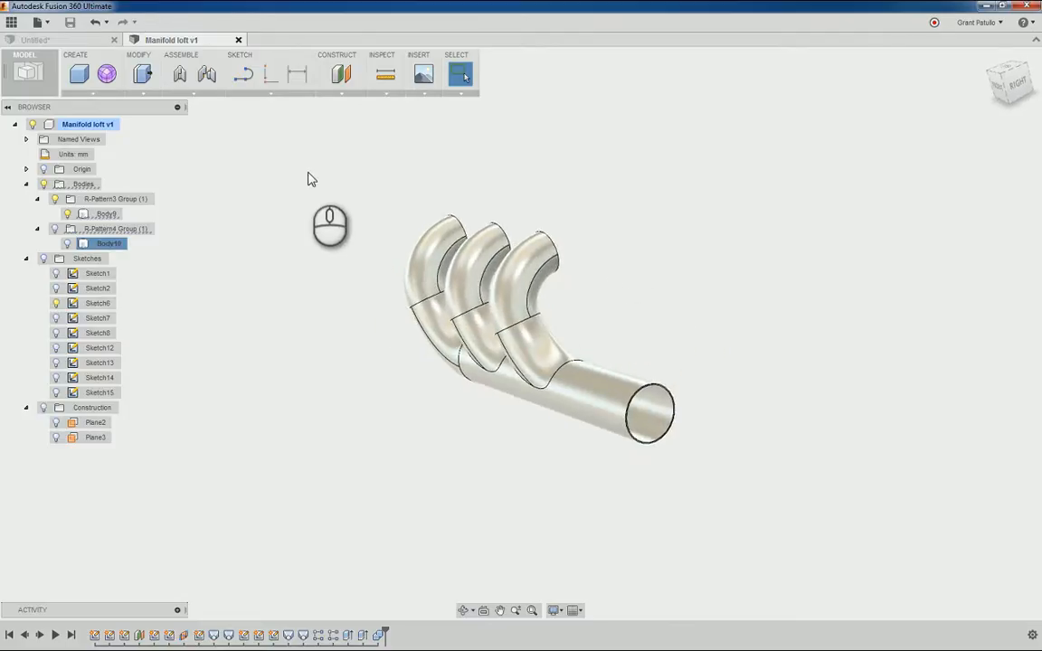
Step: Close the untitled design without saving it and start a new empty design
left_click(116, 41)
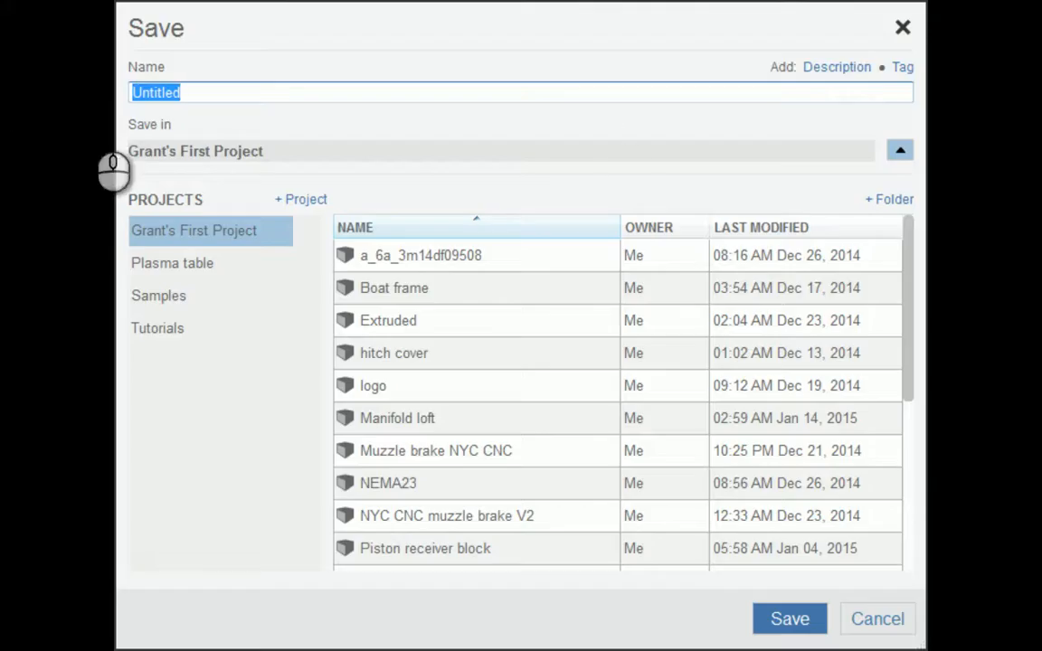
left_click(876, 620)
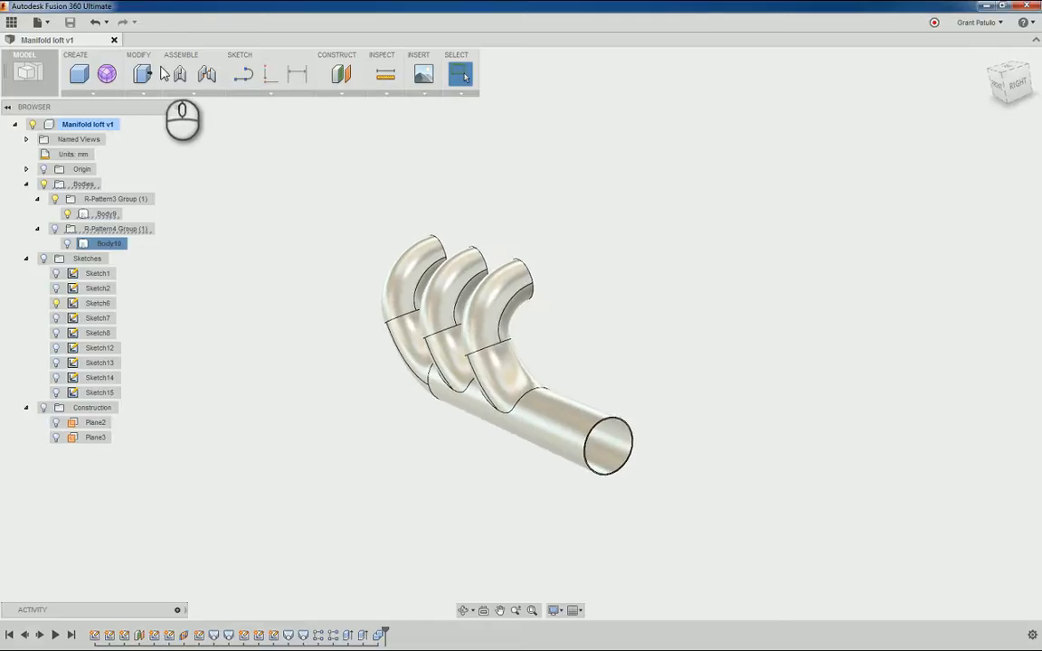
left_click(52, 25)
left_click(65, 43)
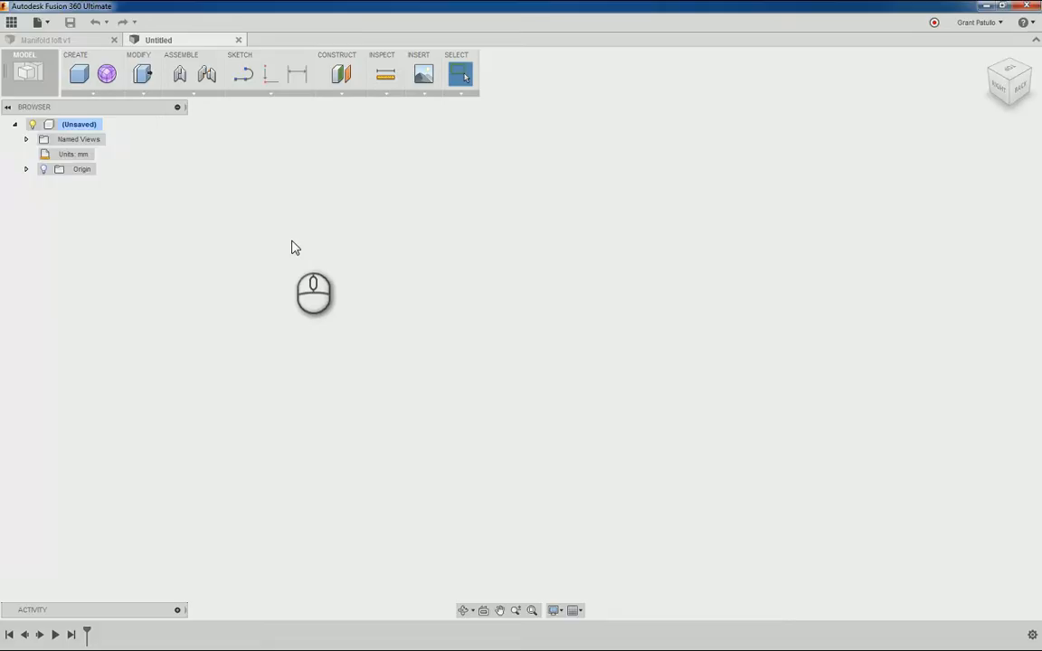
Step: Start a new sketch on the vertical YZ origin plane and abandon the circle begun at the origin
left_click(266, 94)
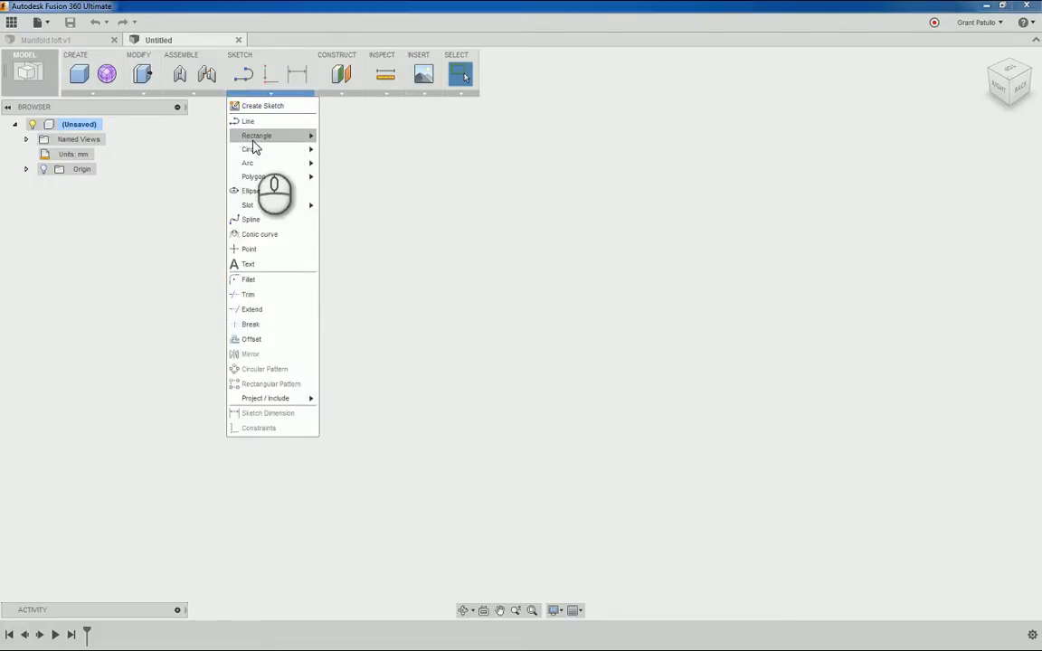
mouse_move(254, 152)
left_click(351, 153)
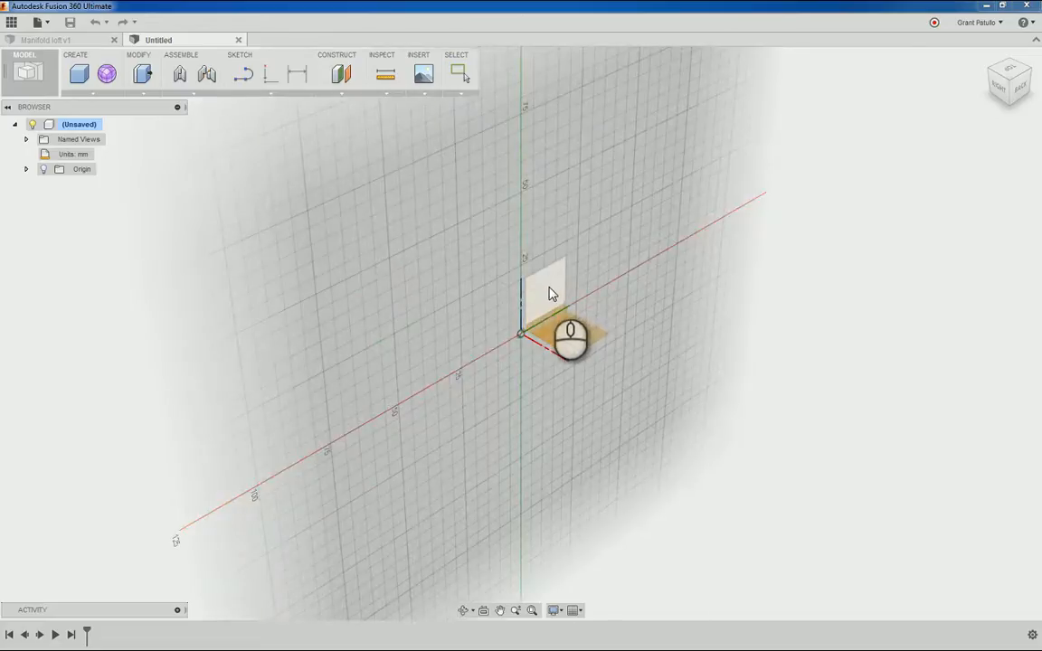
left_click(550, 294)
left_click(521, 334)
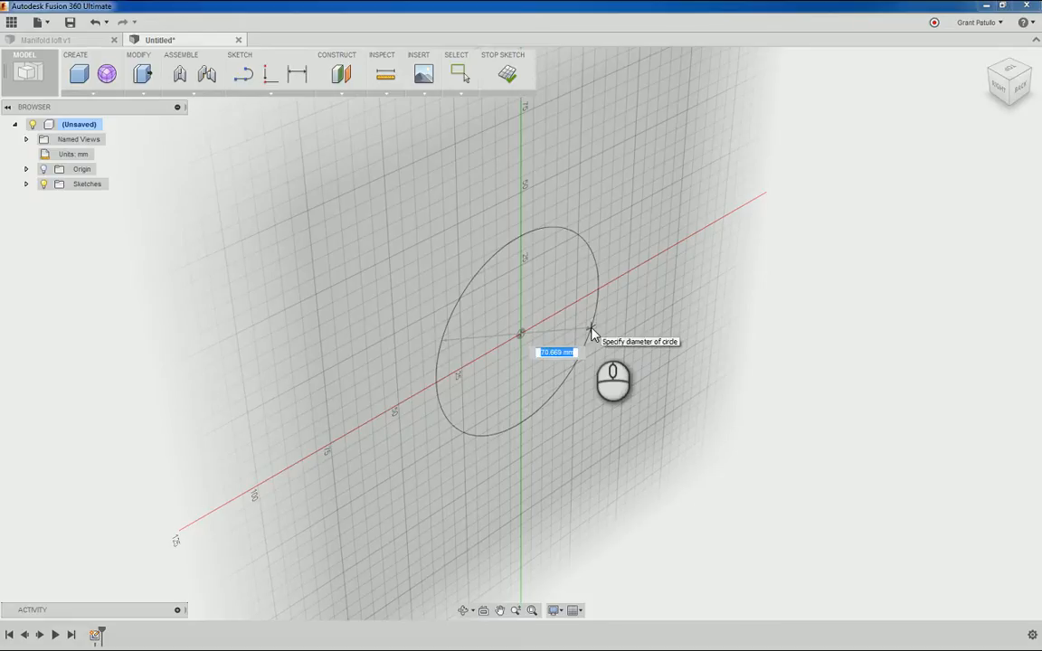
key("Escape")
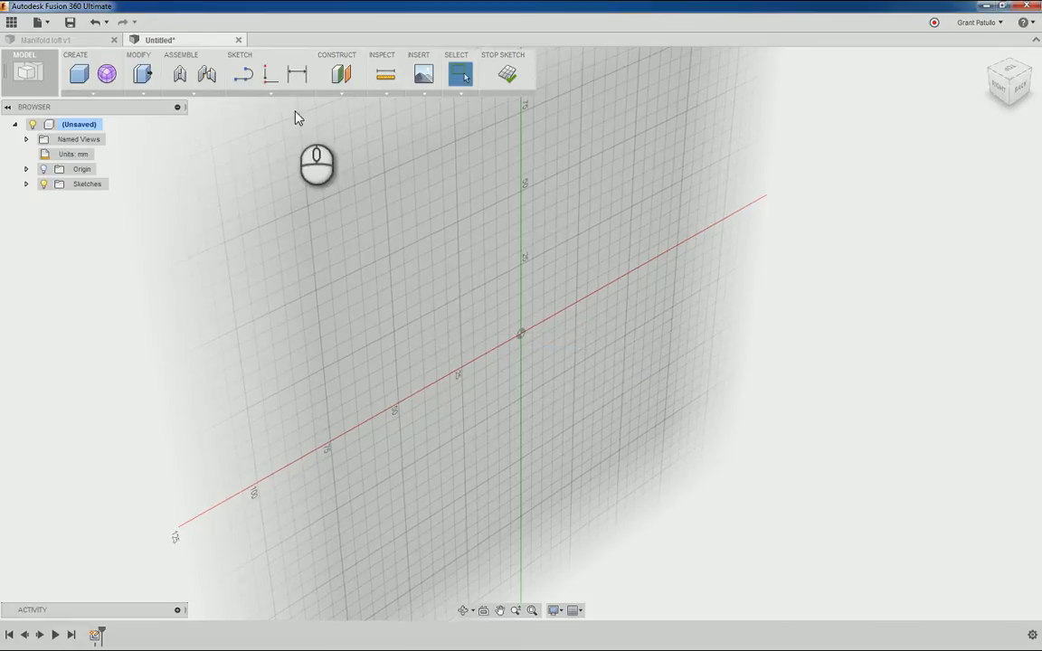
Step: Sketch a 160 mm diameter circle centred near the vertical axis, above the origin
right_click(330, 168)
left_click(338, 128)
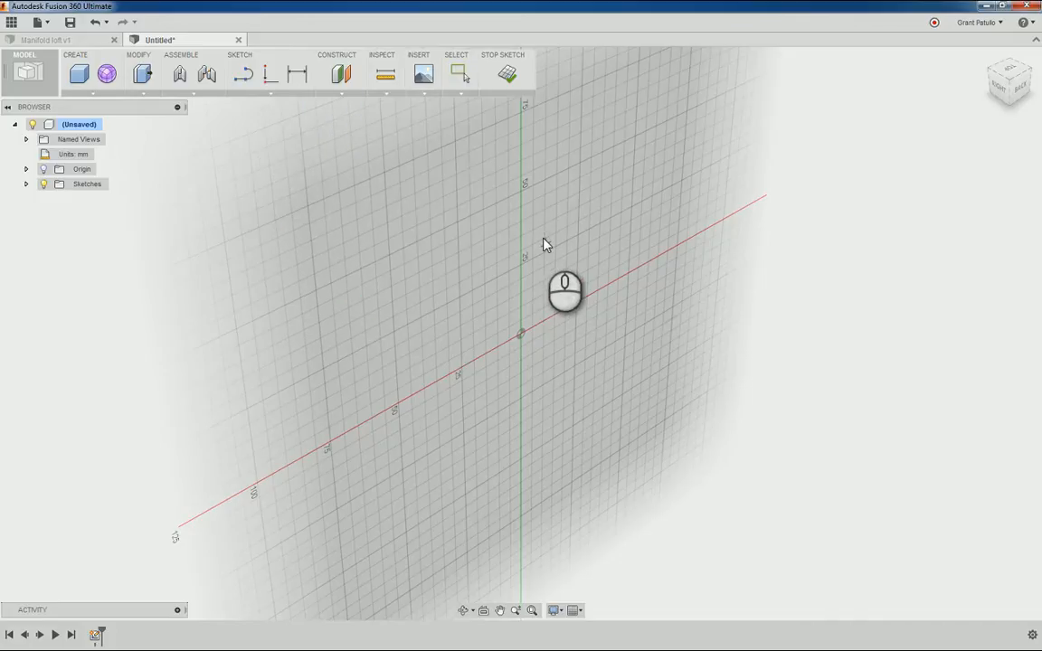
left_click(526, 218)
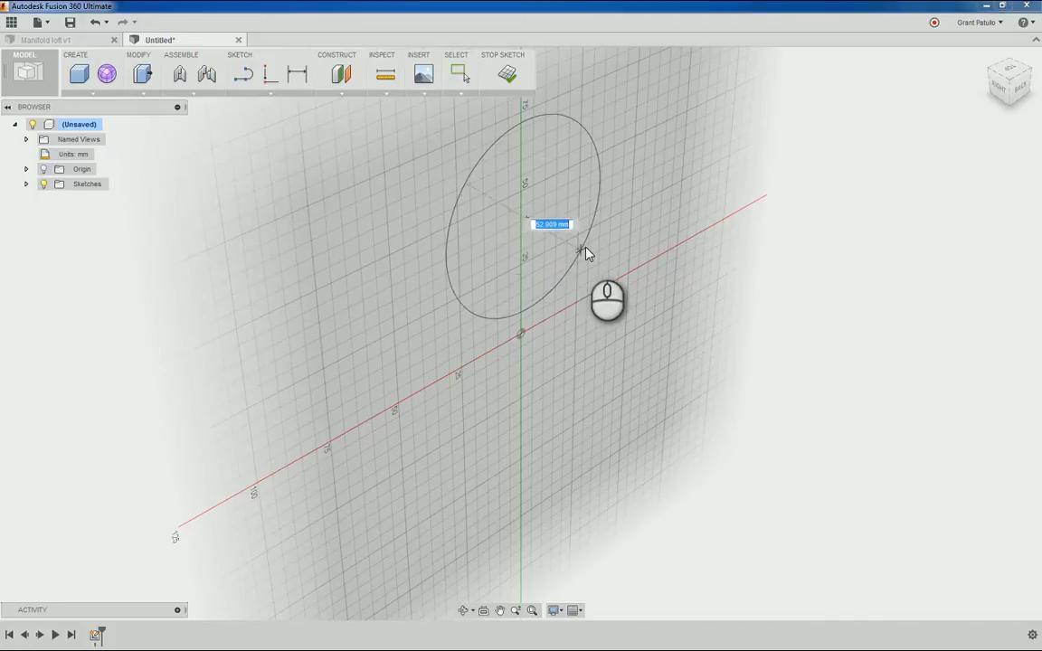
type("16")
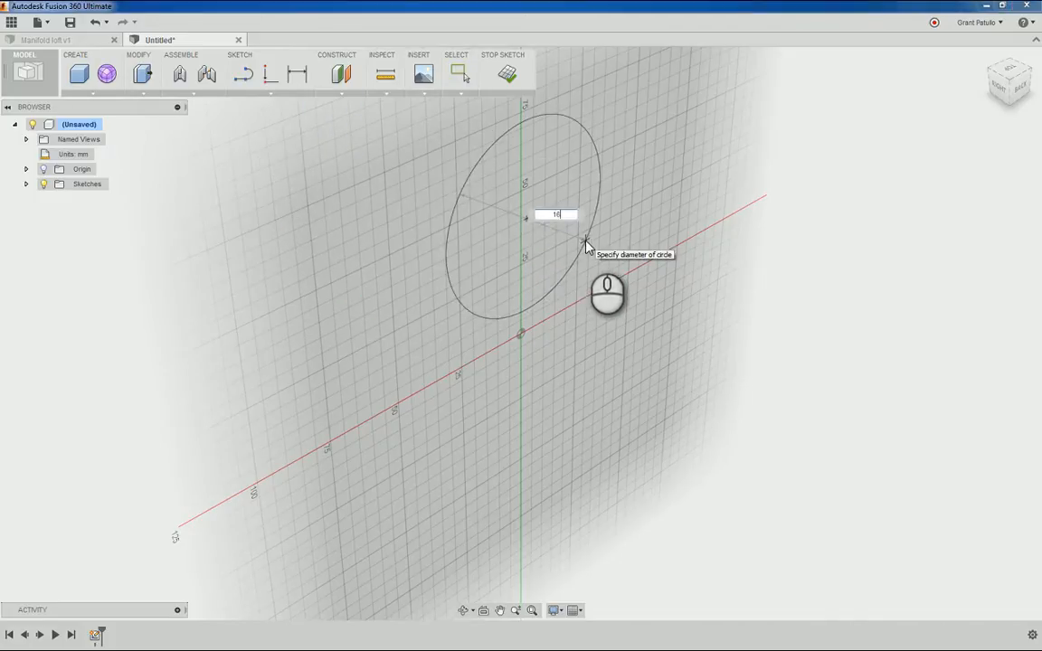
type("0")
key("Return")
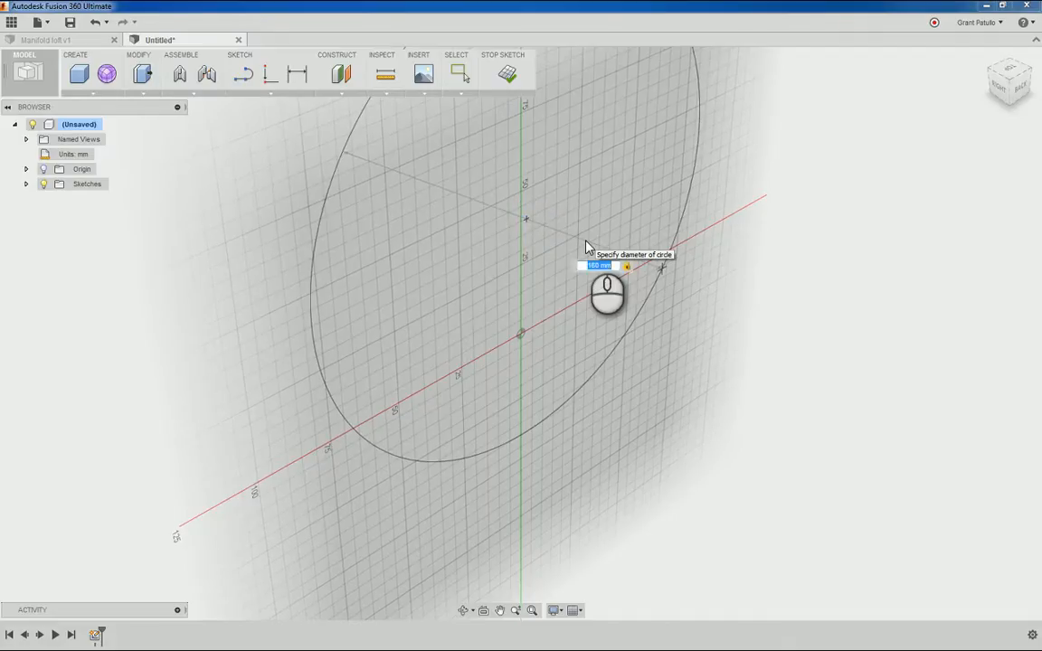
key("Return")
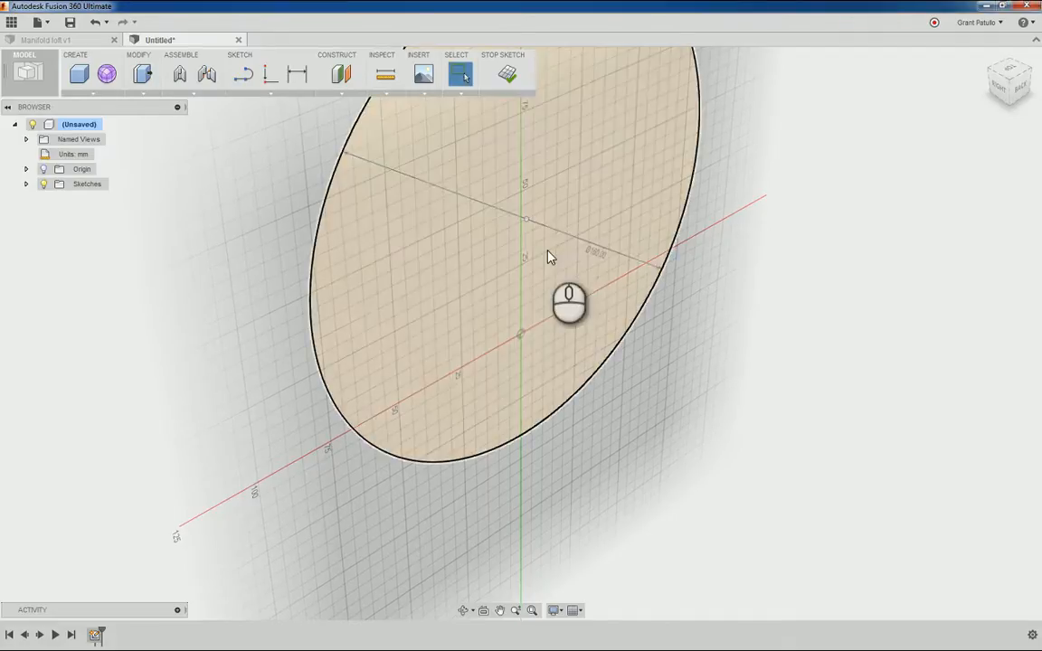
Step: Apply a Horizontal/Vertical constraint between the circle's centre point and the origin
left_click(272, 77)
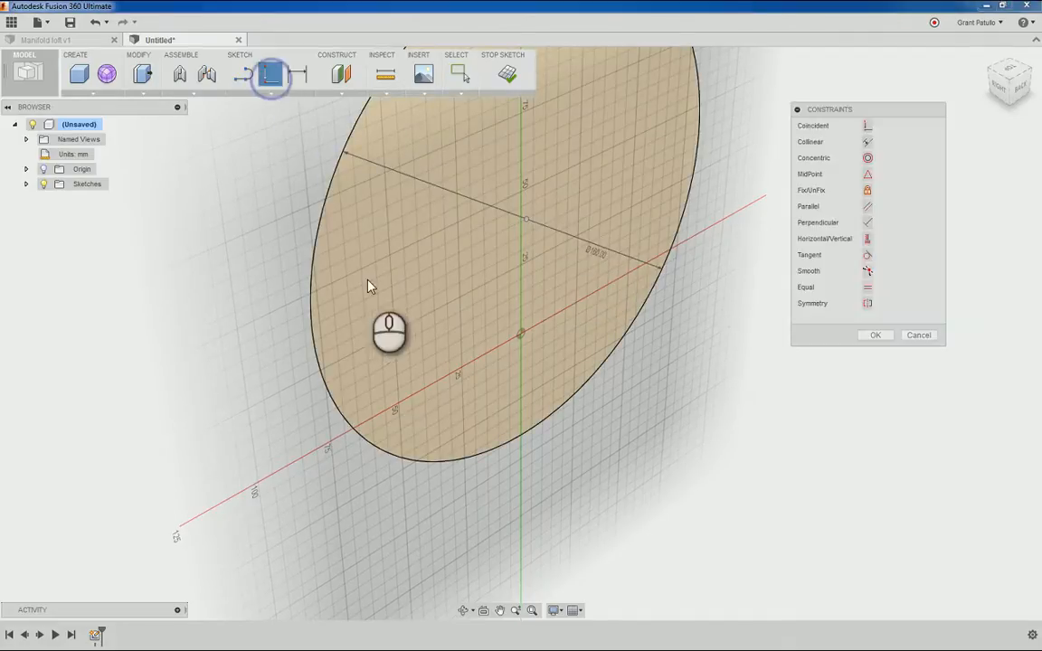
left_click(528, 221)
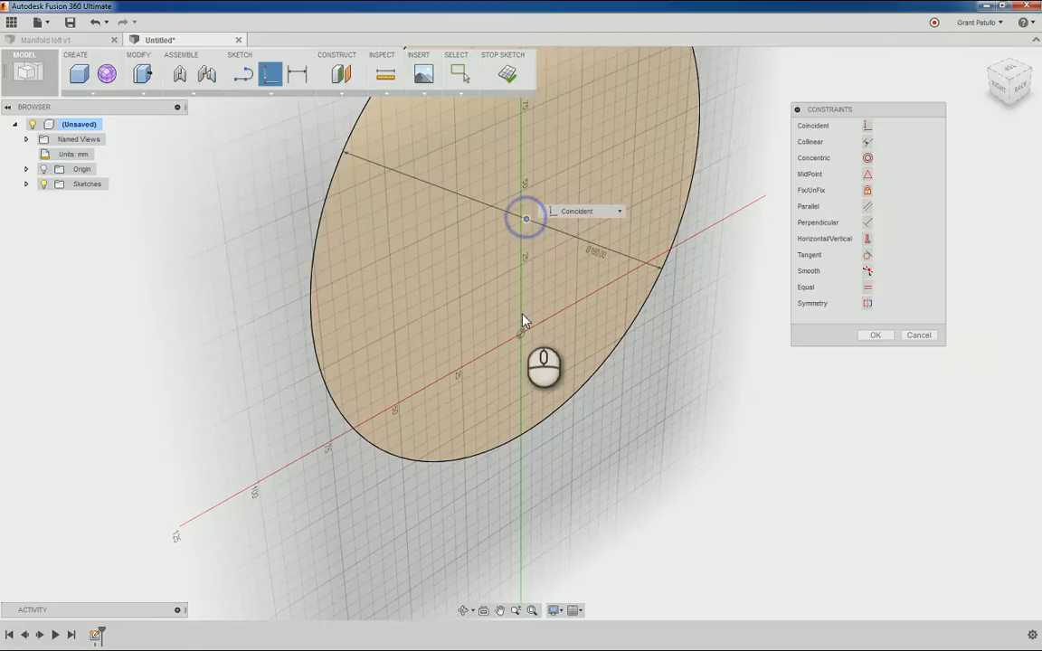
left_click(521, 336)
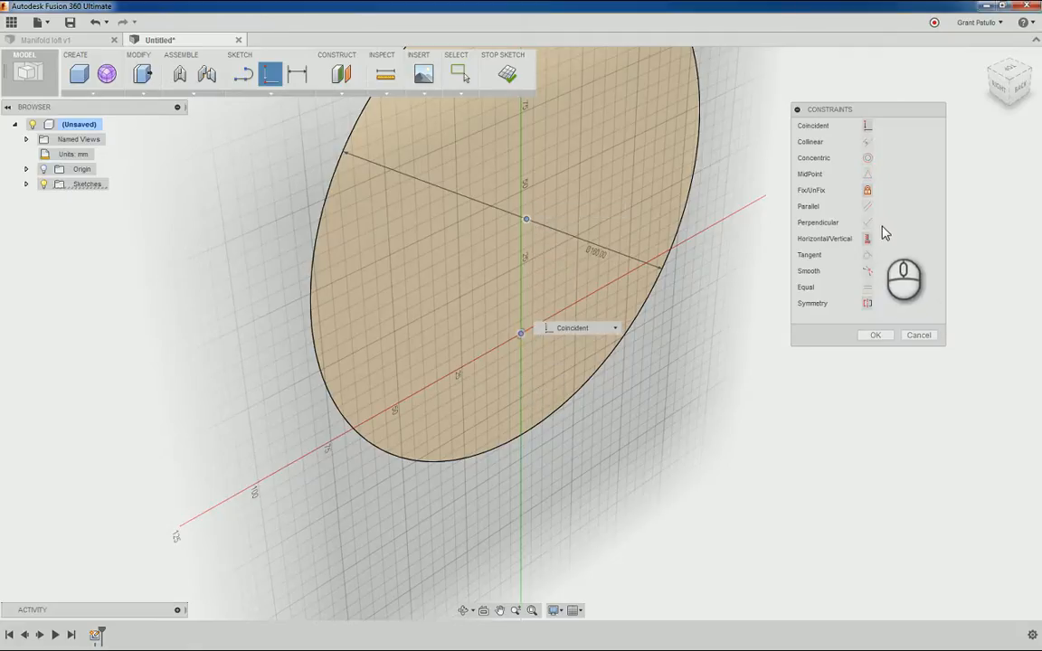
left_click(867, 239)
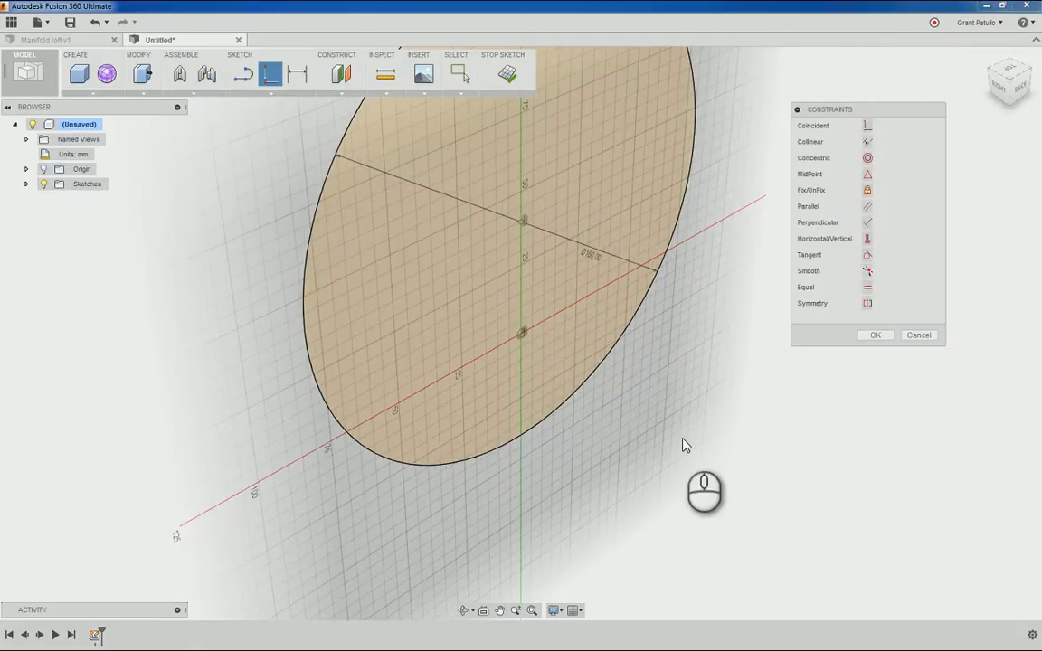
Step: Constrain the circle's edge coincident with the origin and close the constraints dialog
left_click(538, 429)
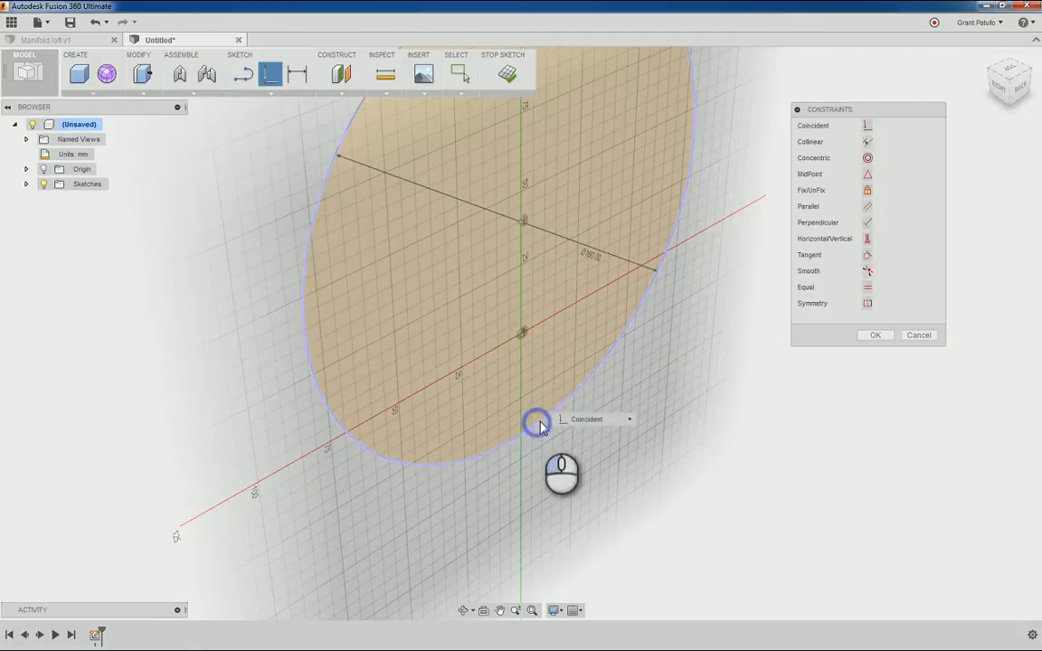
left_click(523, 333)
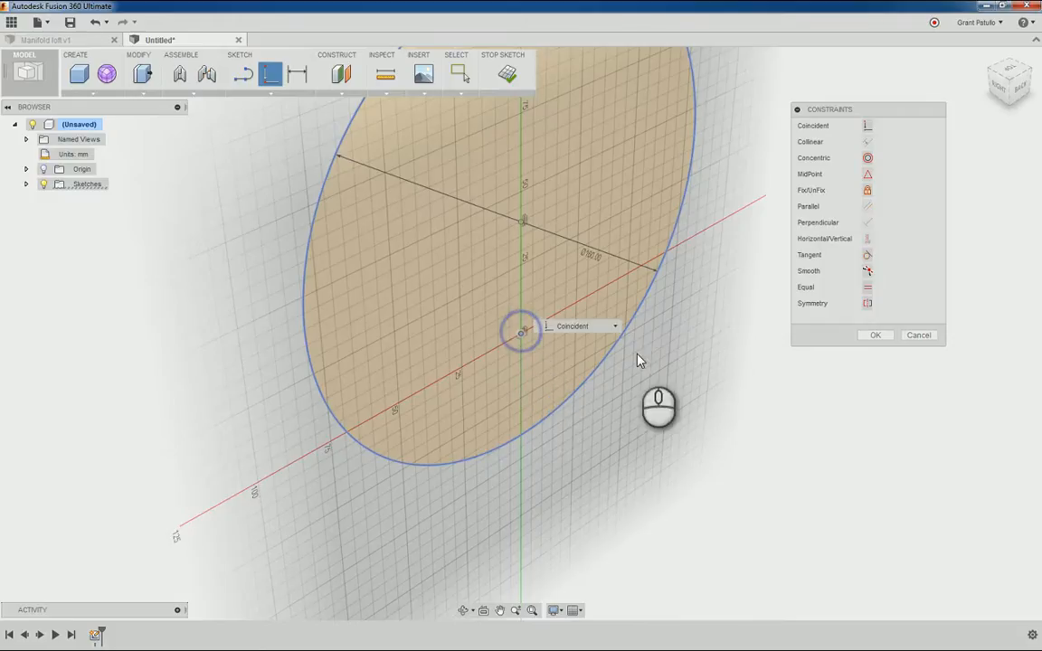
left_click(867, 128)
left_click(875, 335)
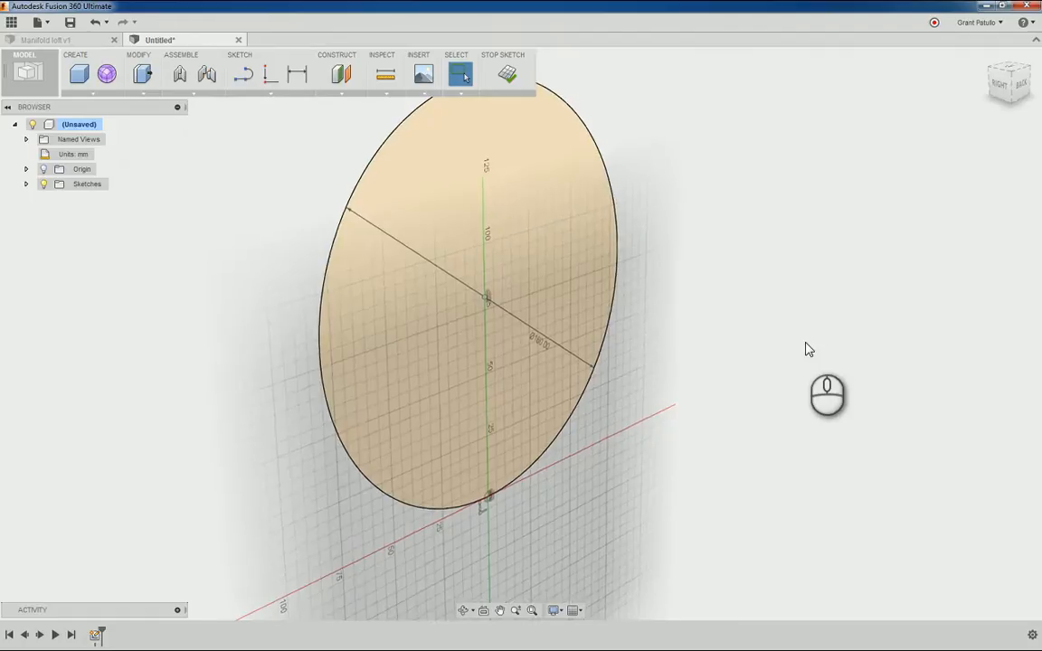
Step: Draw a line from the origin up to the circle's centre and on horizontally to its edge, and finish the sketch
left_click(242, 76)
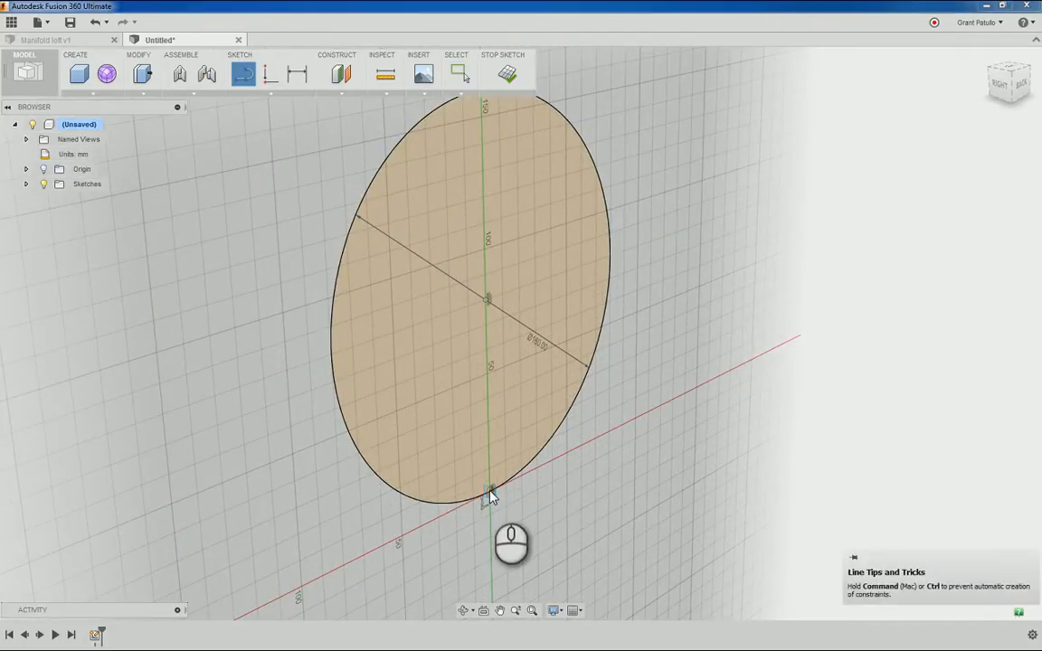
left_click(489, 496)
left_click(487, 300)
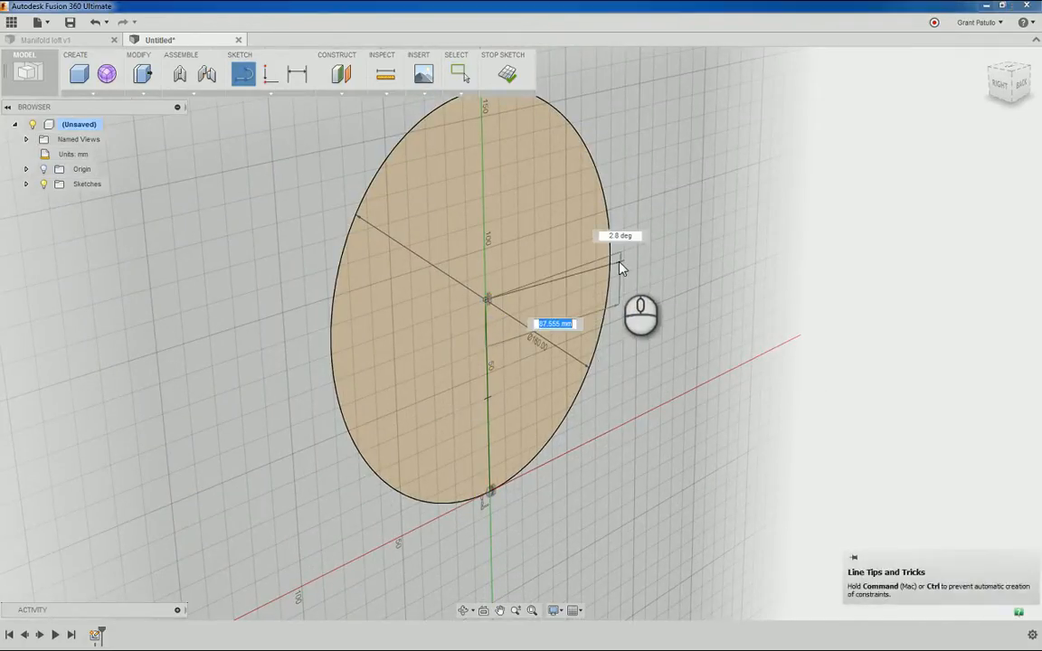
double_click(611, 258)
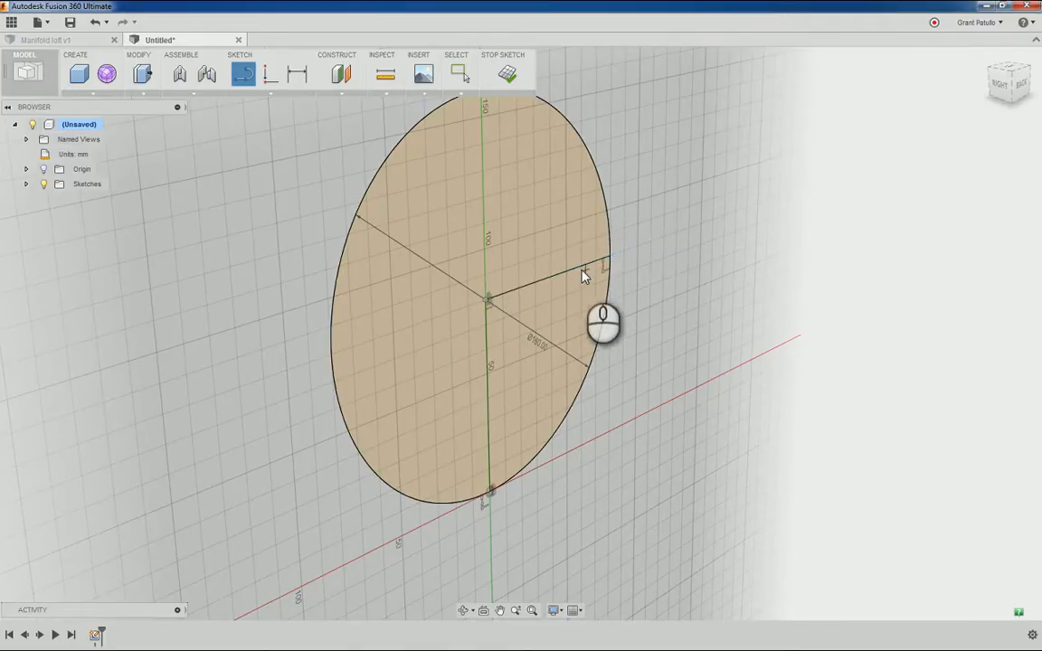
left_click(509, 74)
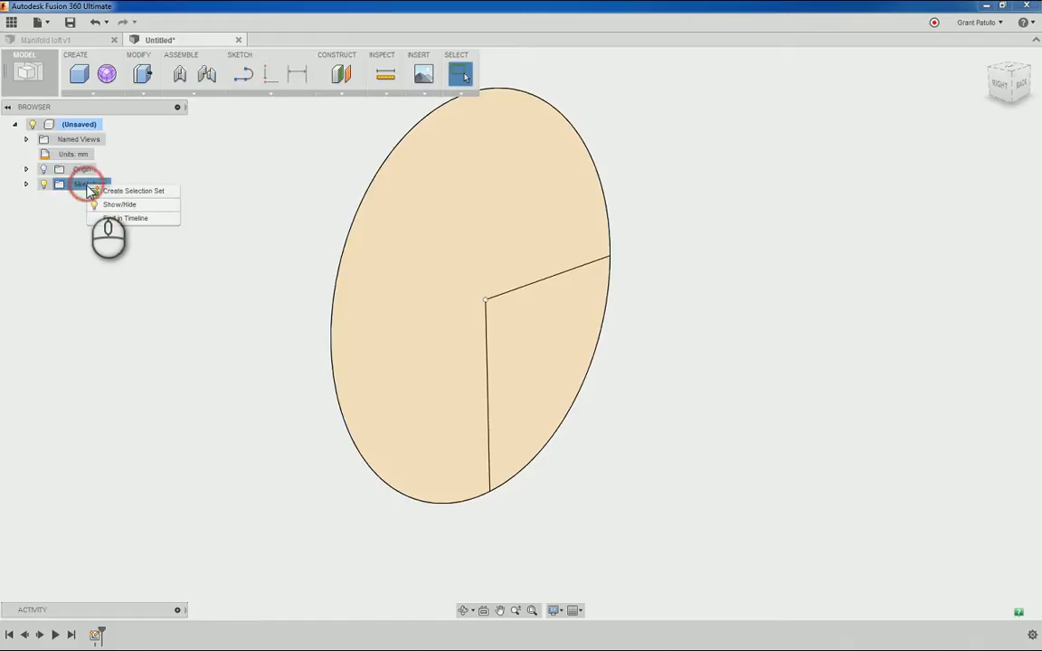
Step: Reopen Sketch1 for editing and convert its two radius lines to construction geometry
left_click(26, 185)
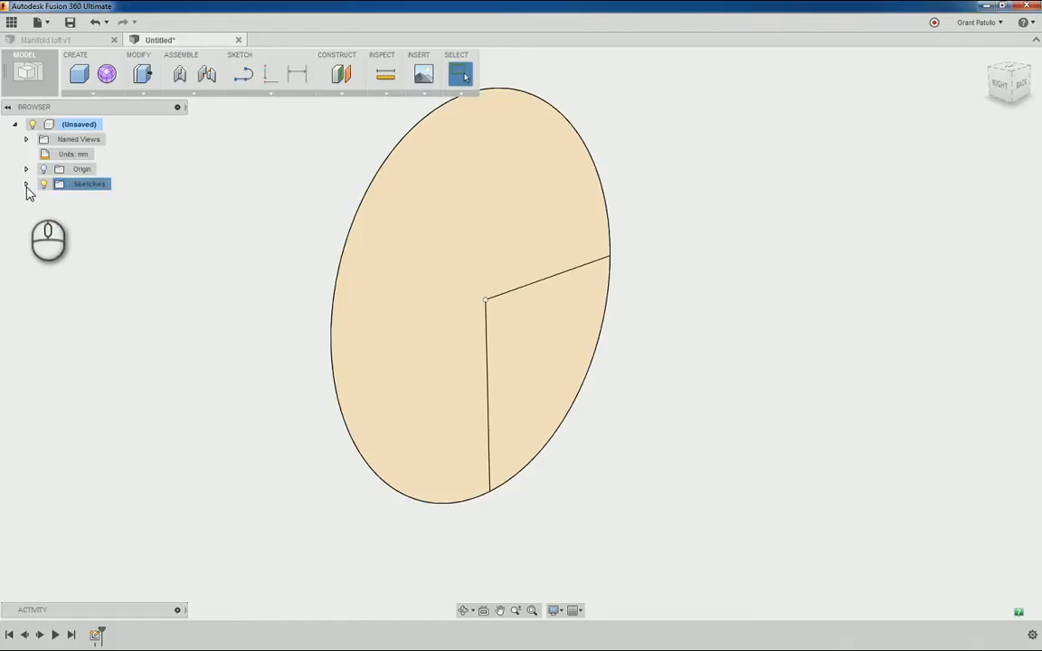
left_click(26, 185)
right_click(84, 199)
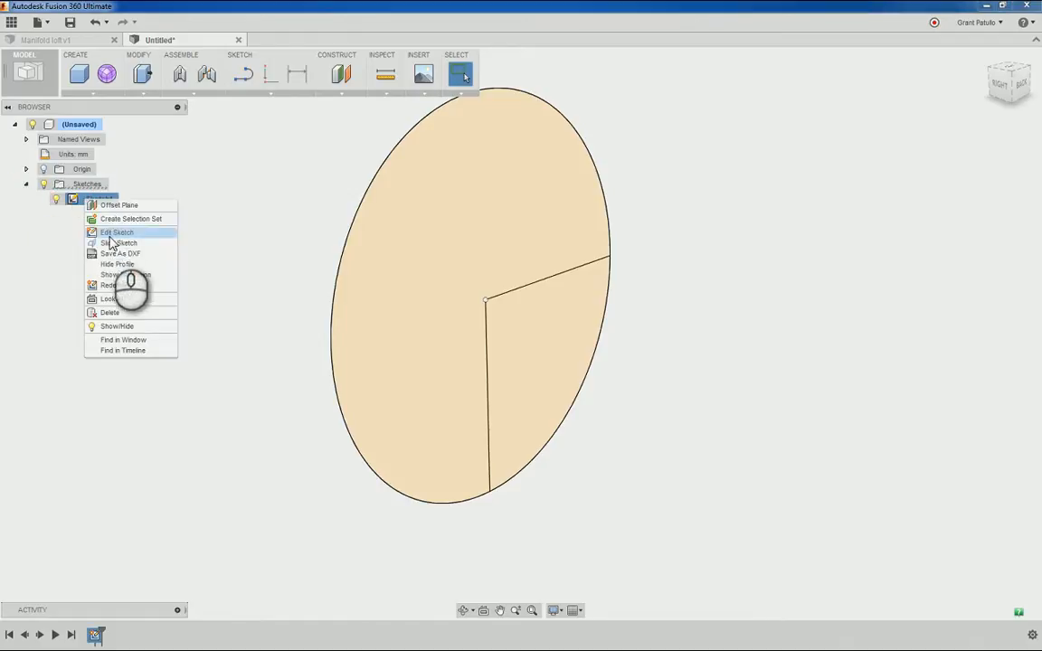
left_click(110, 234)
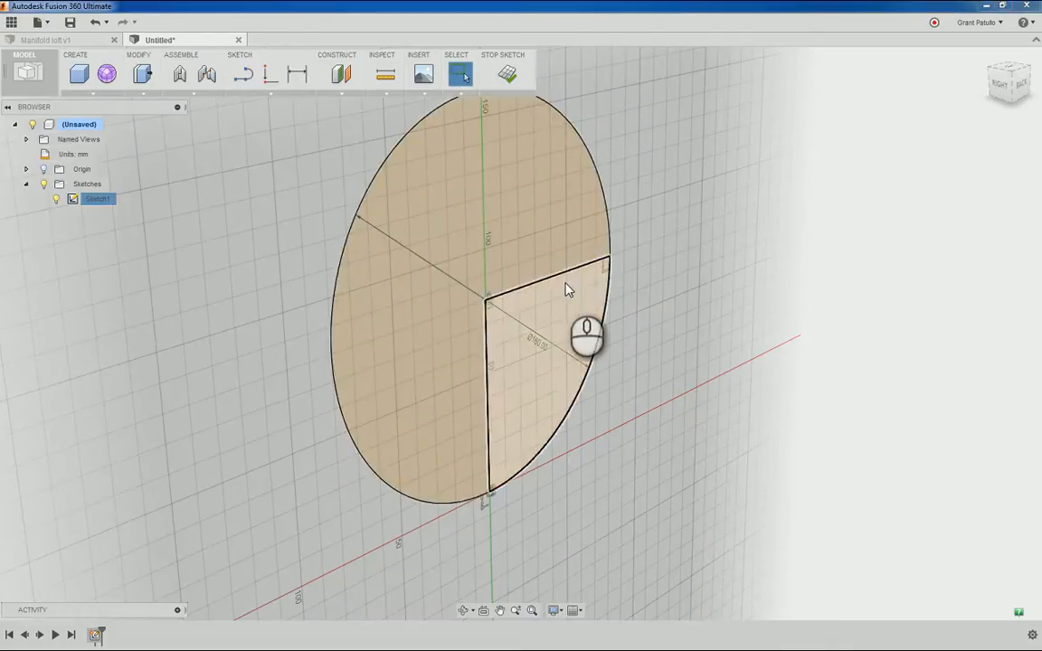
left_click(487, 358)
right_click(487, 358)
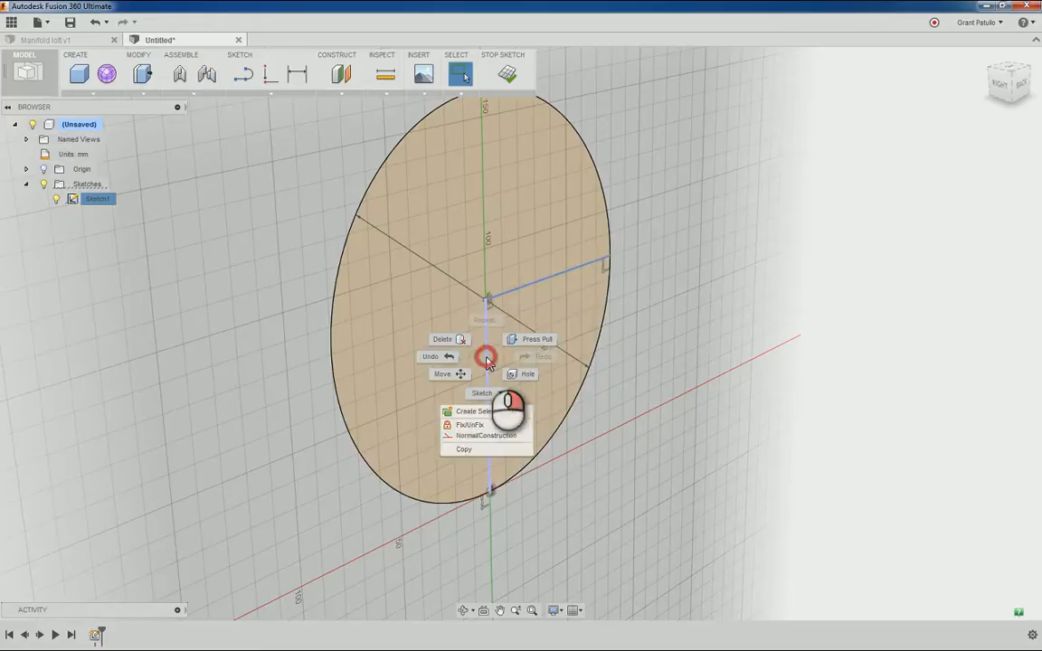
left_click(497, 442)
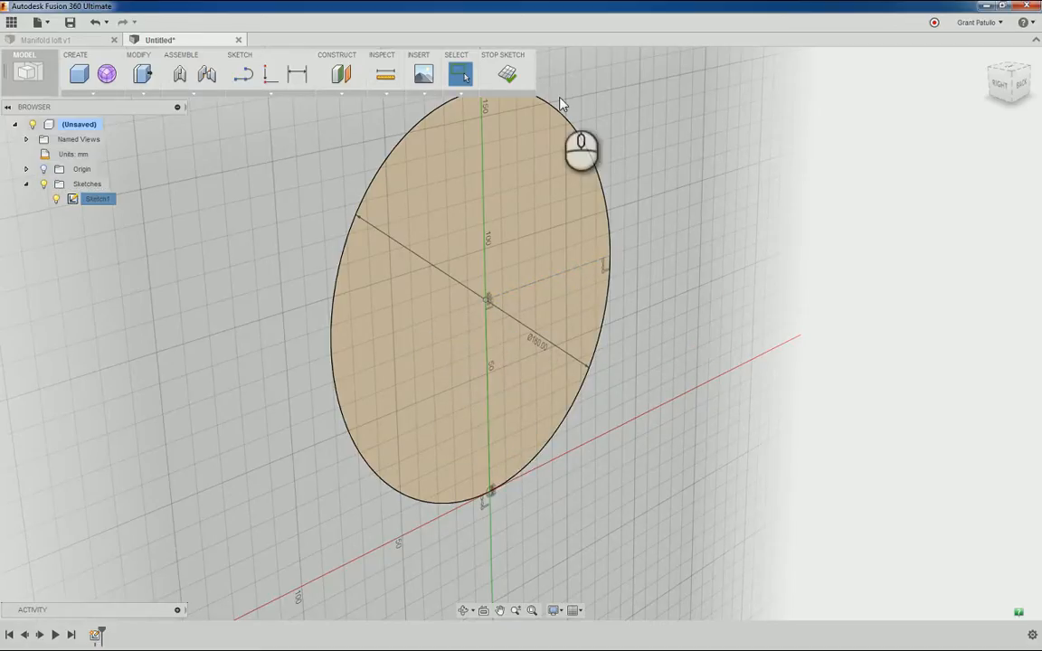
Step: Trim away the larger part of the circle, keeping the quarter arc between the two construction lines
left_click(270, 92)
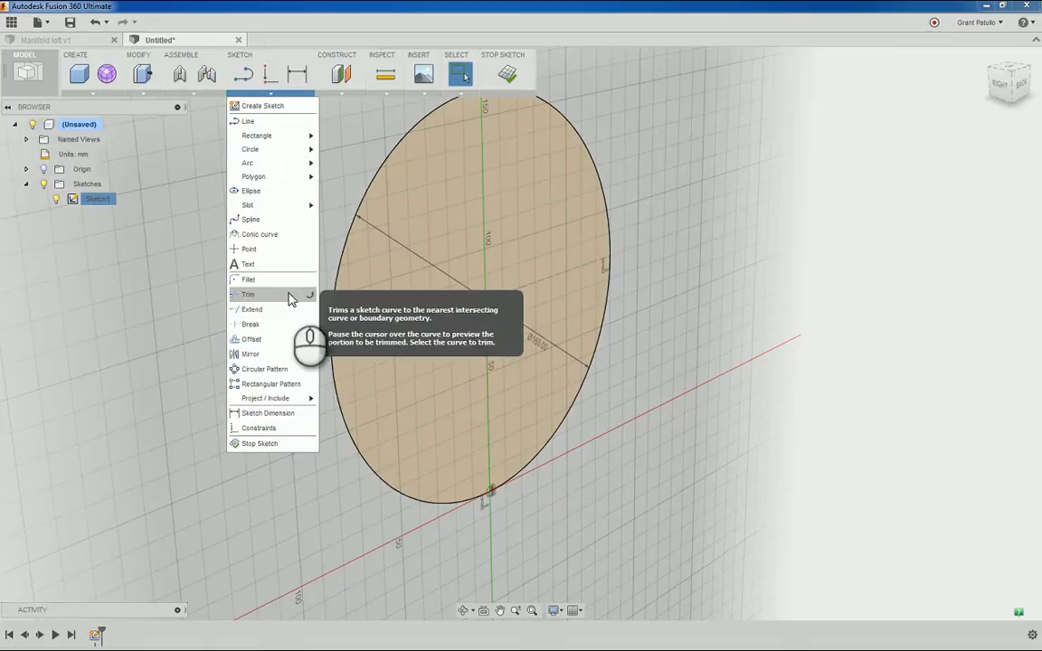
left_click(290, 299)
left_click(333, 315)
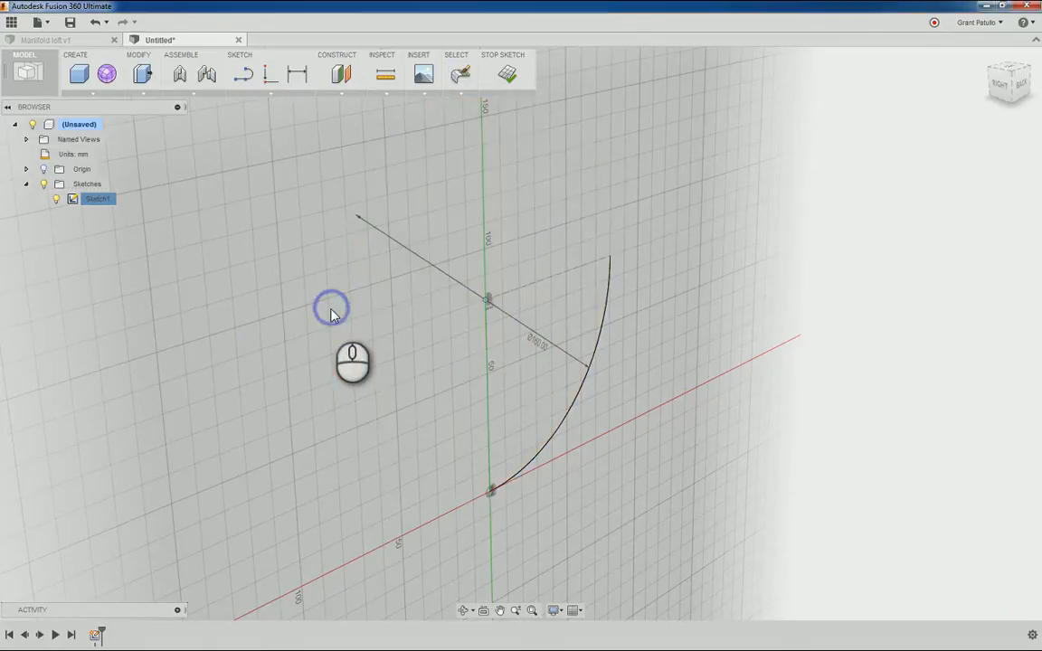
Step: Draw a vertical line about 21 mm long upward from the quarter arc's upper end
left_click(244, 75)
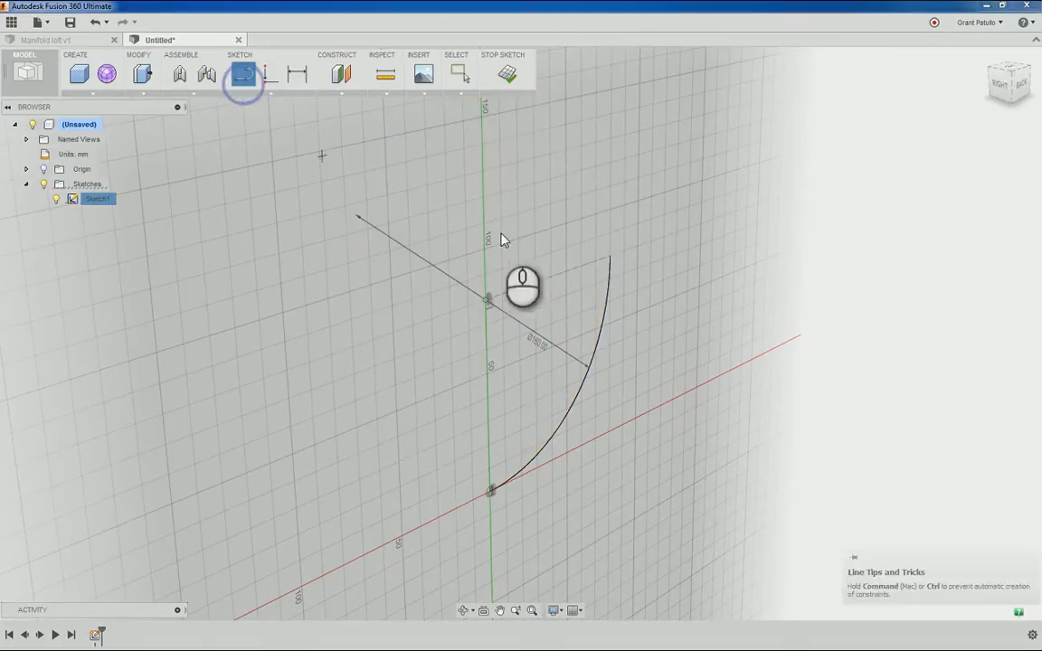
left_click(609, 255)
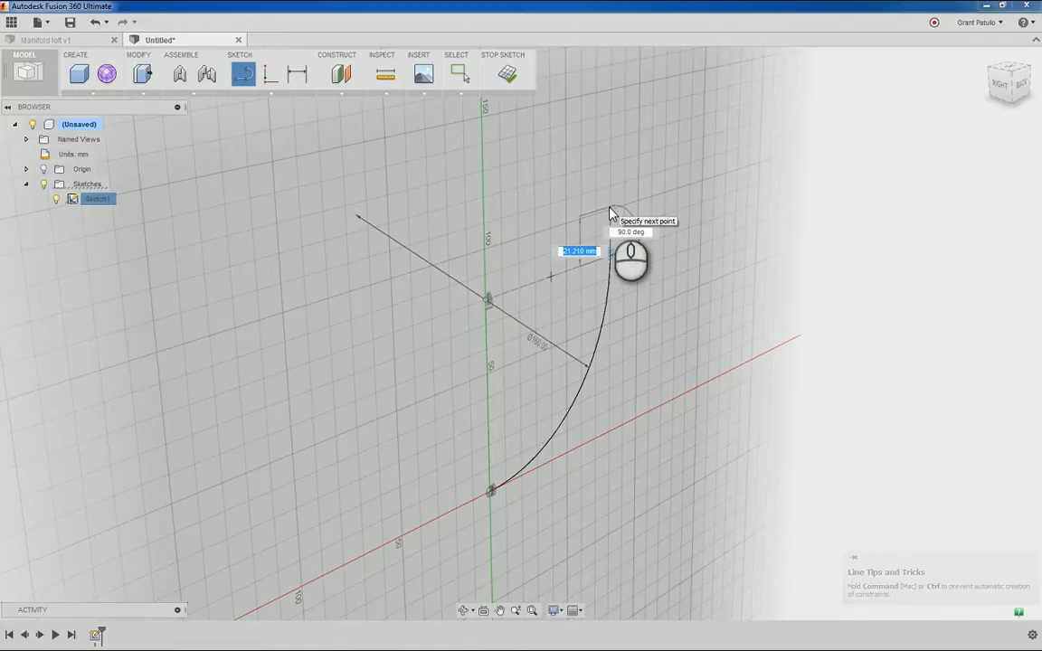
left_click(610, 206)
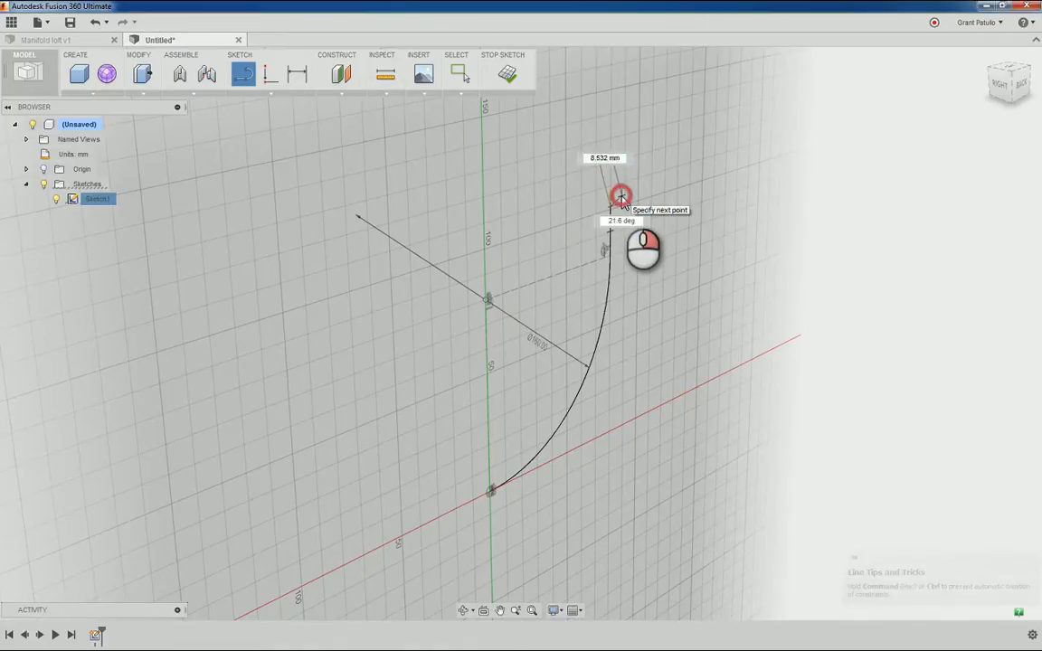
right_click(619, 195)
left_click(655, 199)
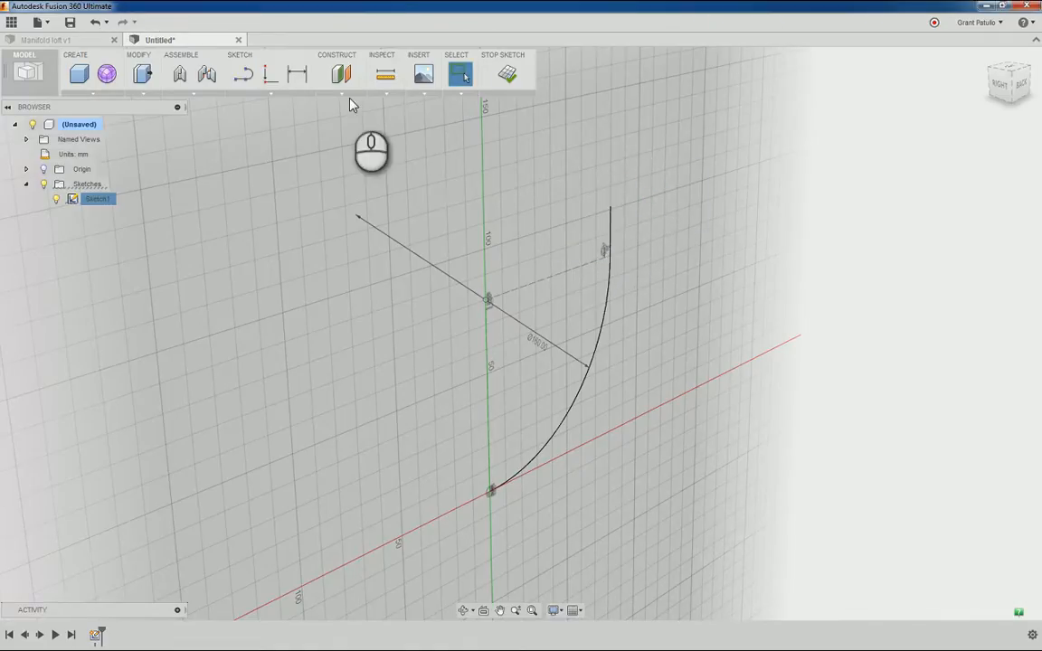
Step: Dimension the vertical line's upper end 100 mm above the origin and finish the sketch
left_click(298, 80)
left_click(610, 207)
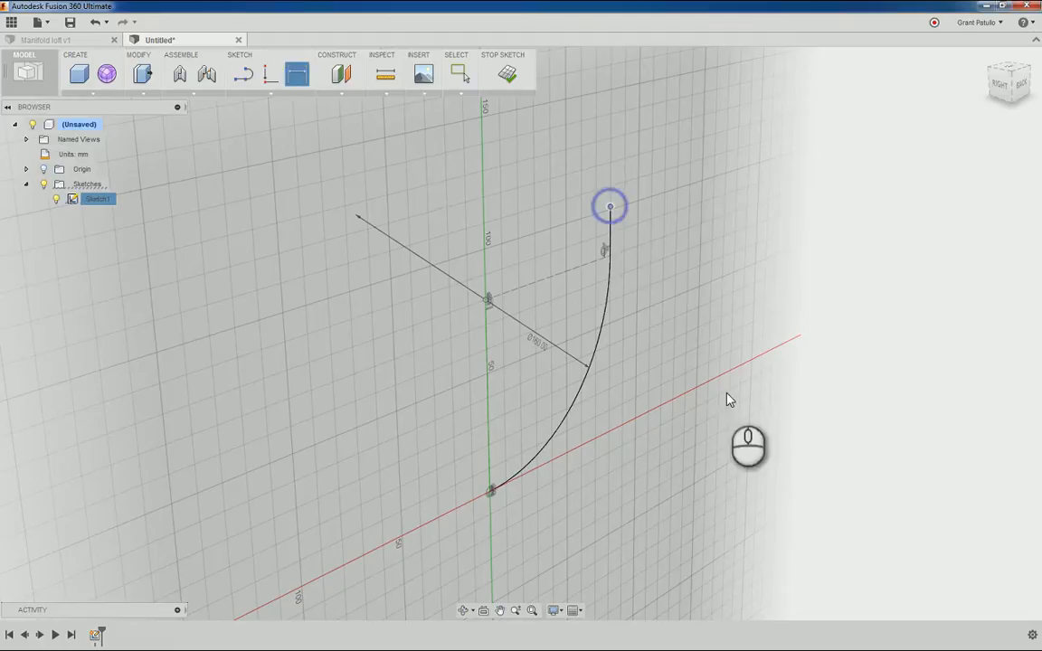
left_click(491, 492)
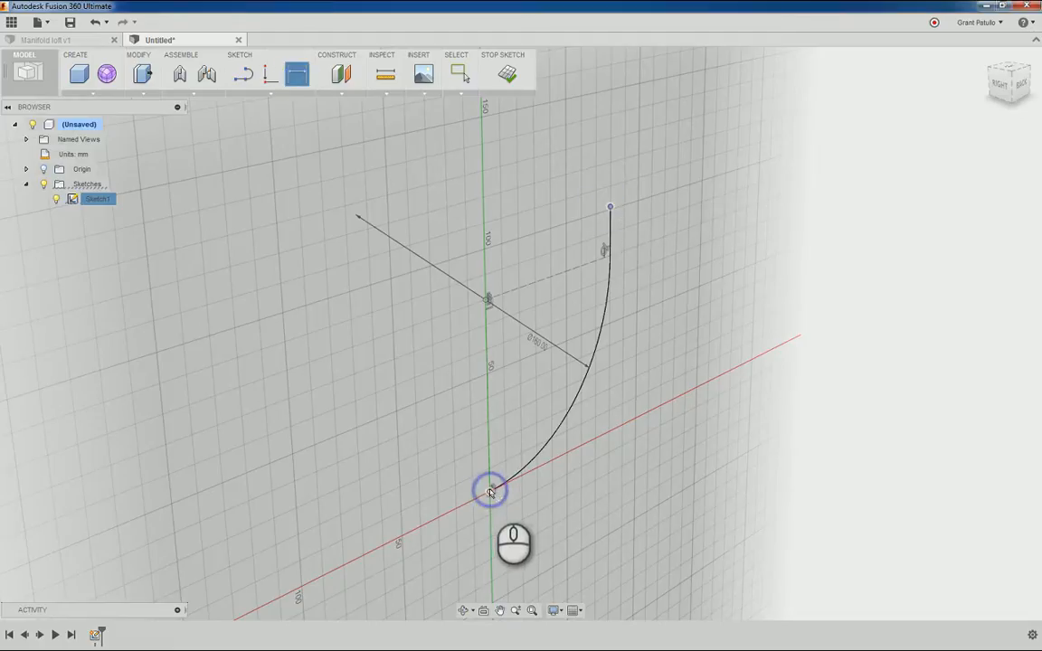
left_click(677, 294)
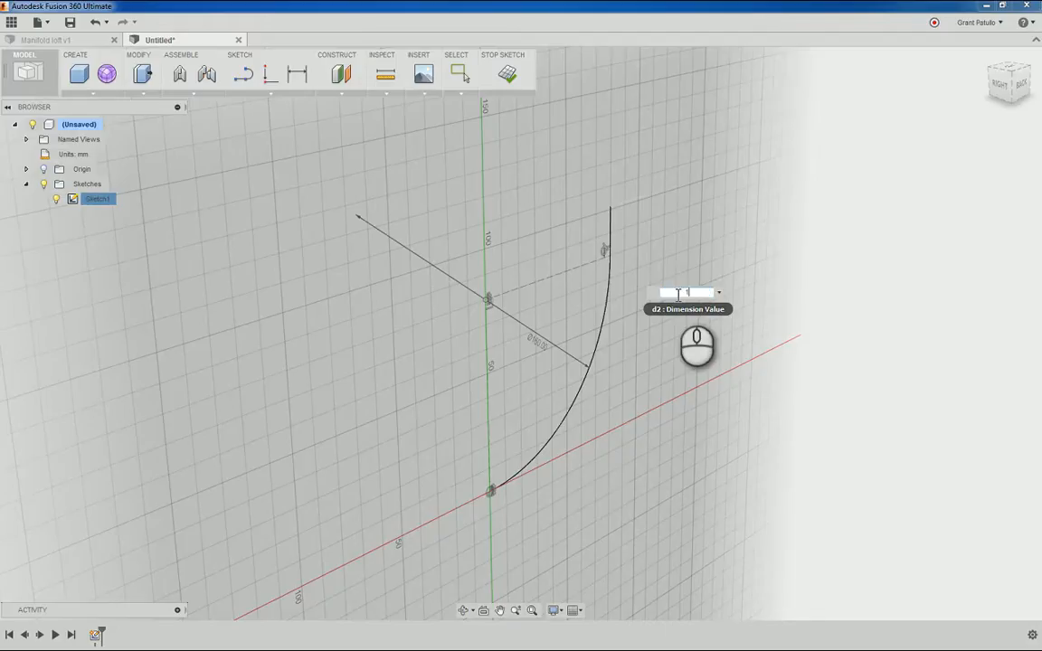
type("100")
key("Return")
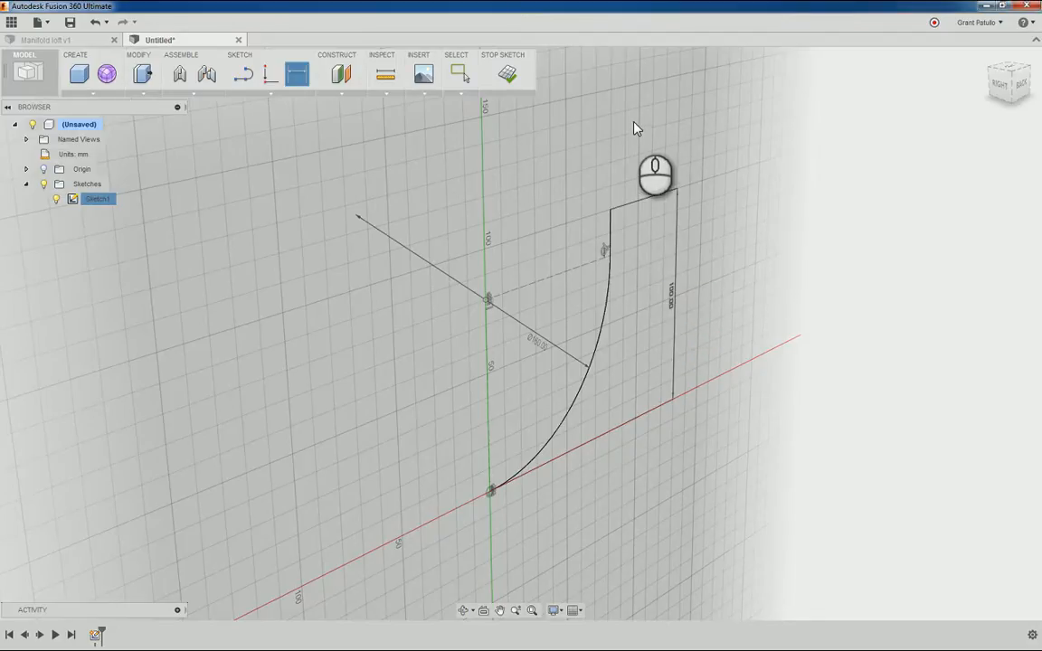
left_click(508, 73)
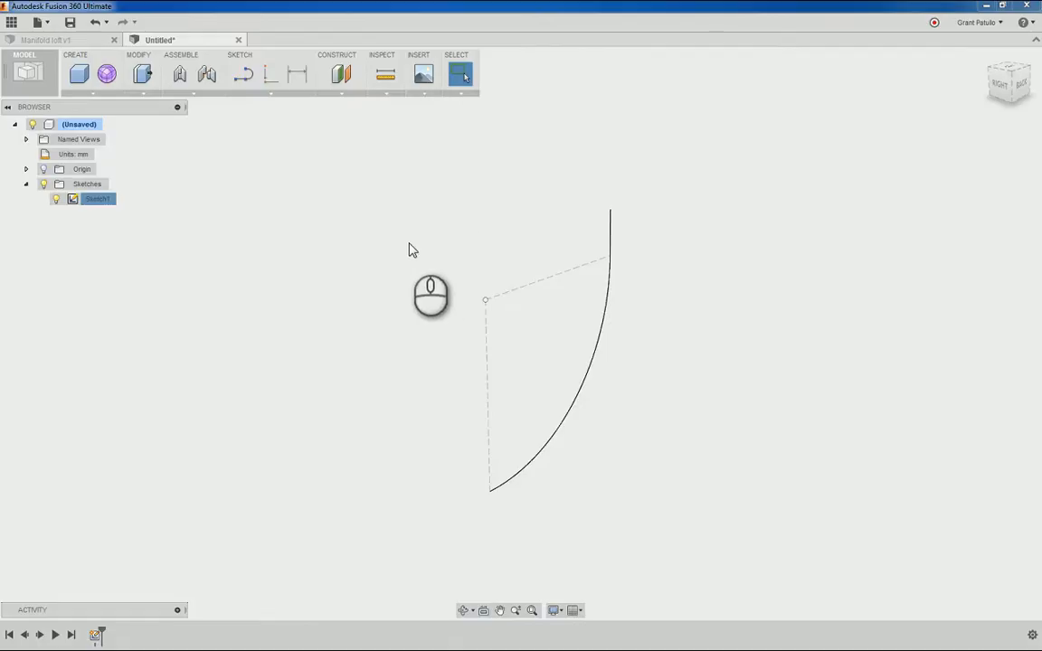
Step: On the vertical origin plane perpendicular to Sketch1, draw a line about 98 mm up from the origin, continuing horizontally about 87 mm
left_click(244, 76)
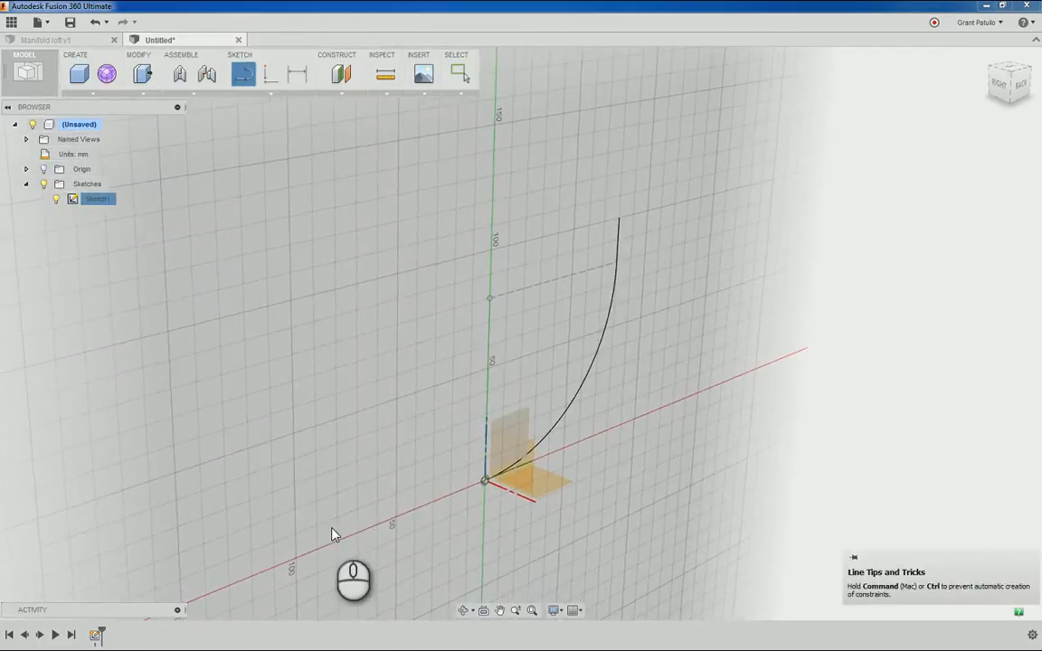
middle_click_drag(431, 493, 520, 464, "shift")
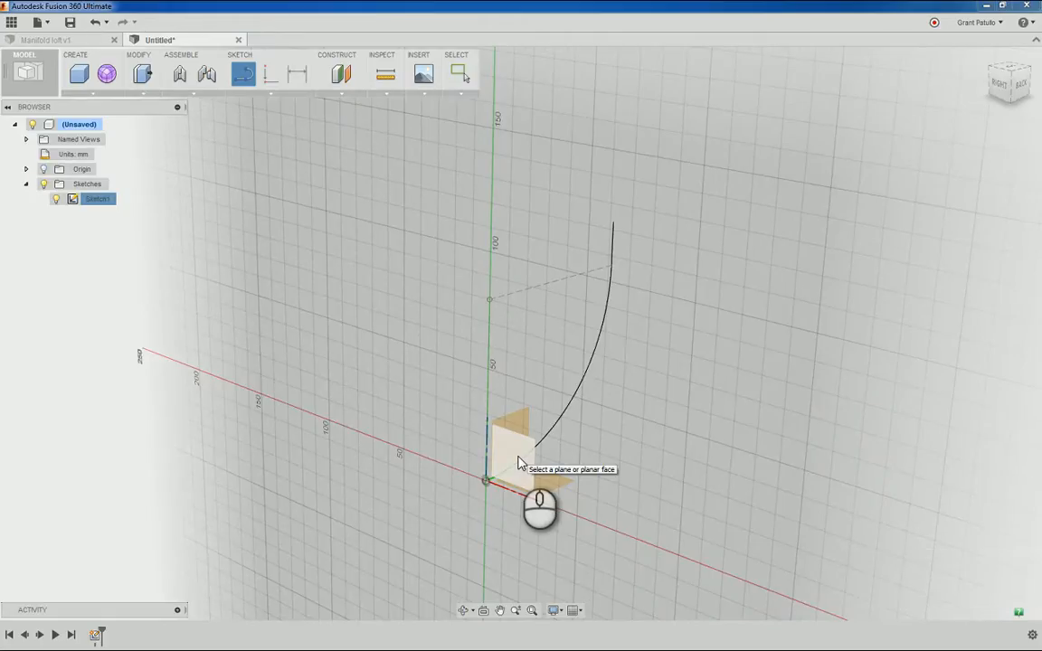
left_click(519, 463)
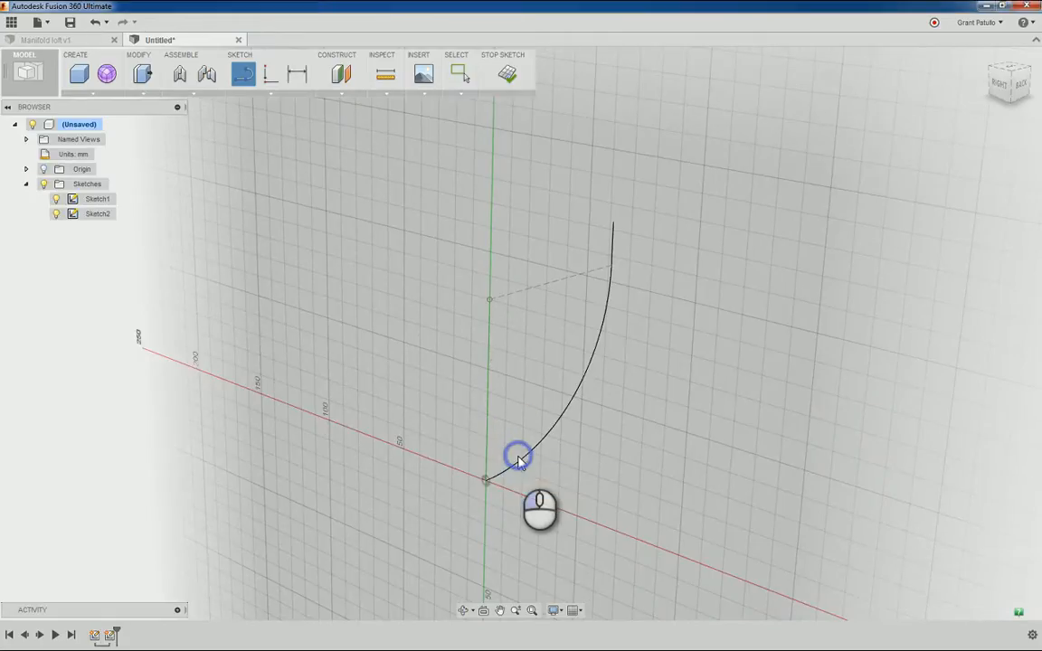
mouse_move(516, 458)
middle_mouse_down("shift")
mouse_move(608, 475)
mouse_move(520, 496)
middle_mouse_up("shift")
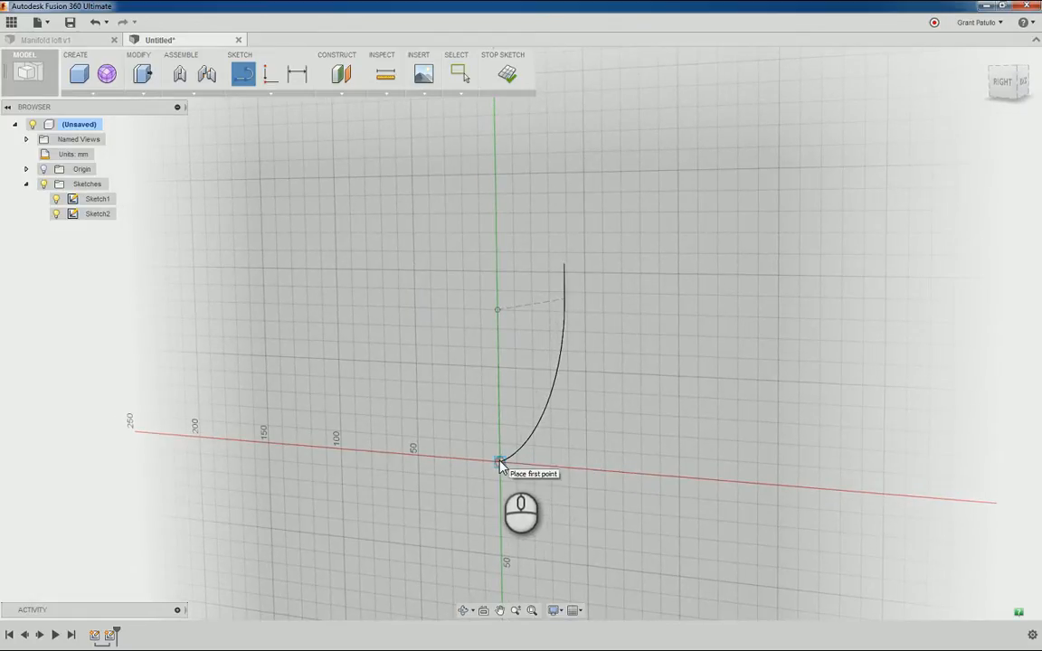
left_click(500, 461)
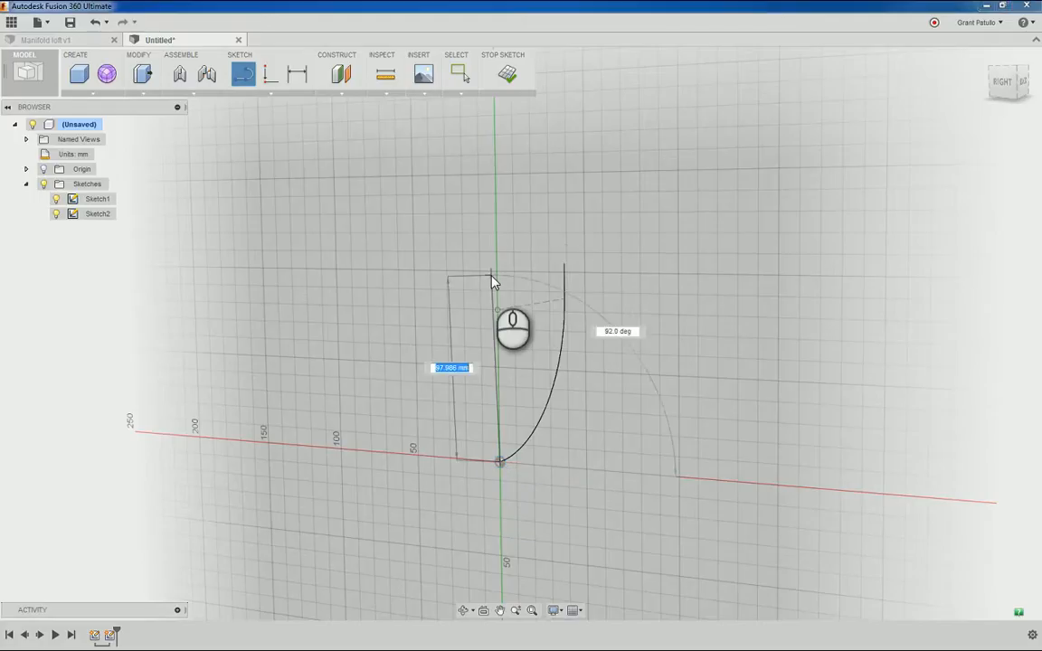
left_click(499, 281)
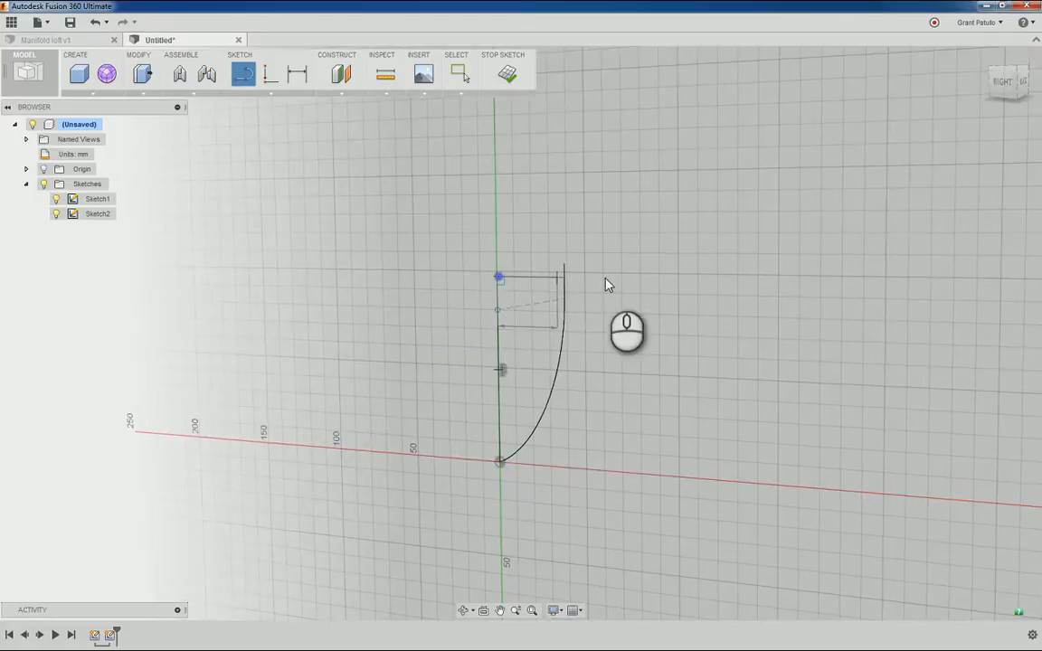
left_click(654, 280)
right_click(689, 262)
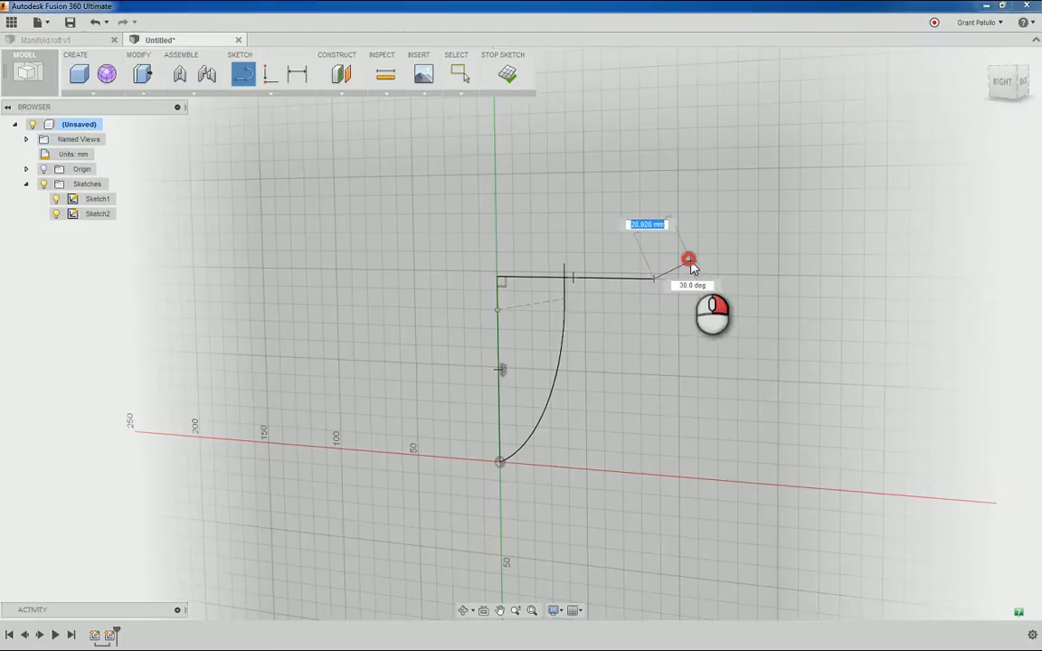
left_click(735, 265)
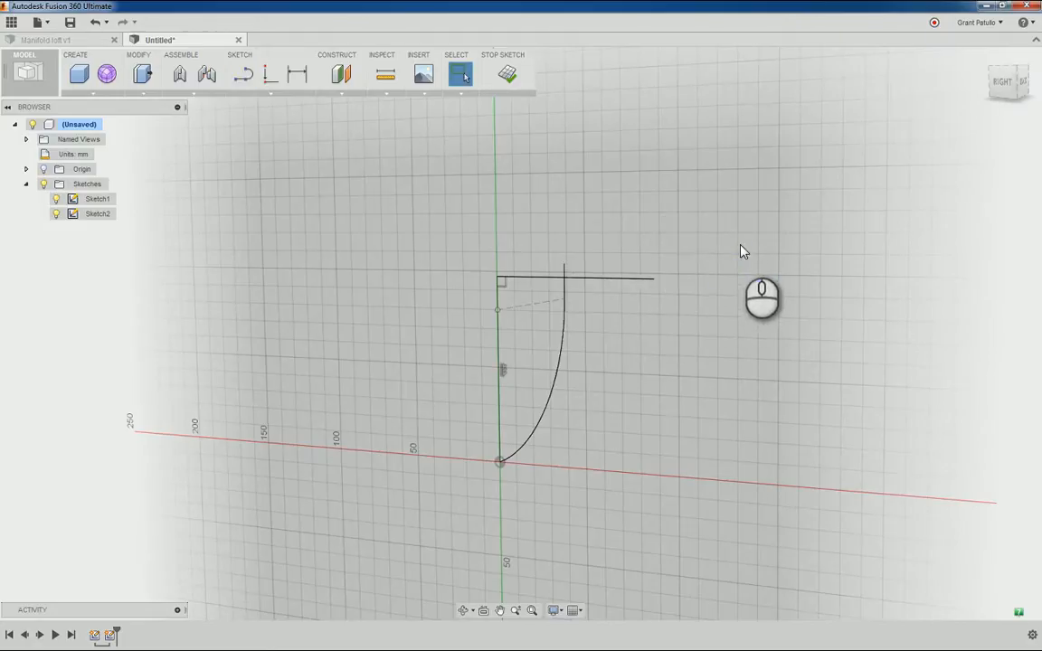
Step: Fillet the corner between the vertical and horizontal lines with a 50 mm radius
left_click(272, 93)
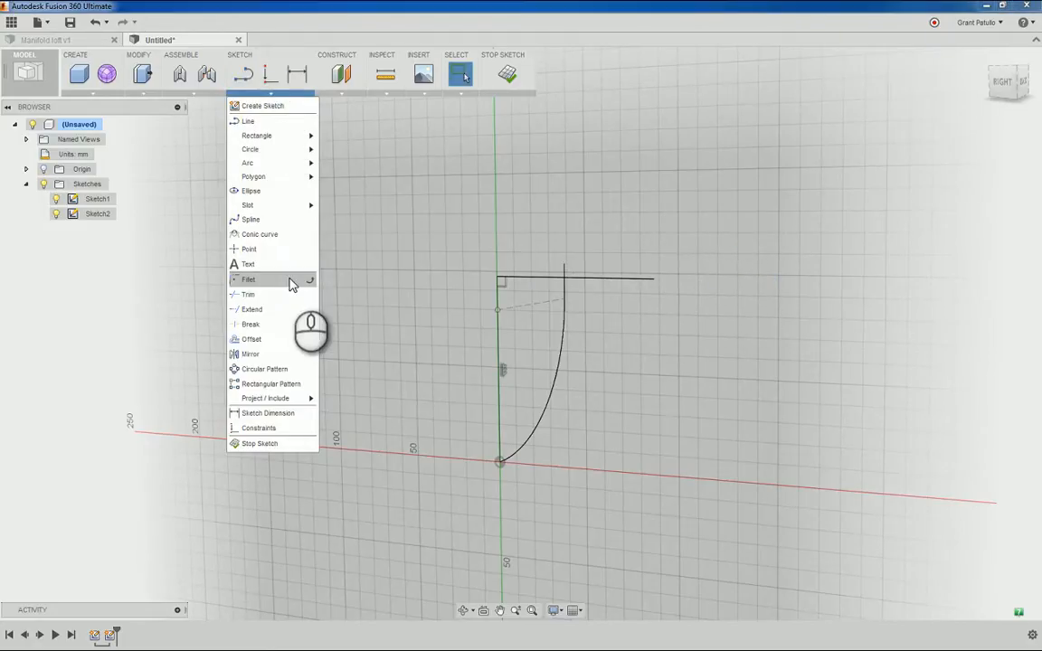
left_click(287, 281)
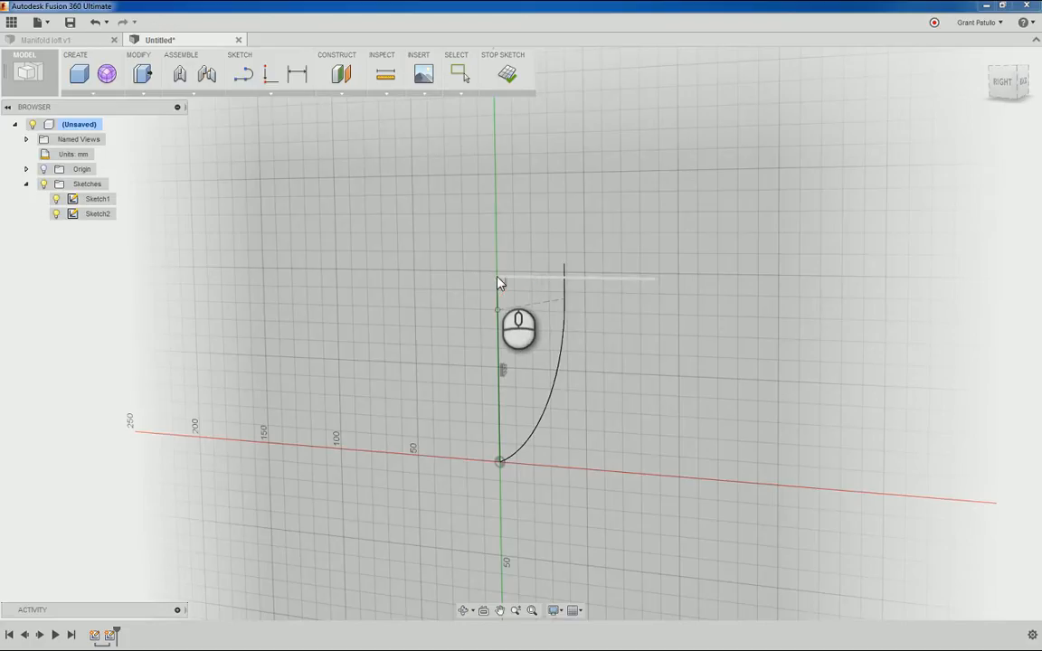
left_click(498, 277)
type("50")
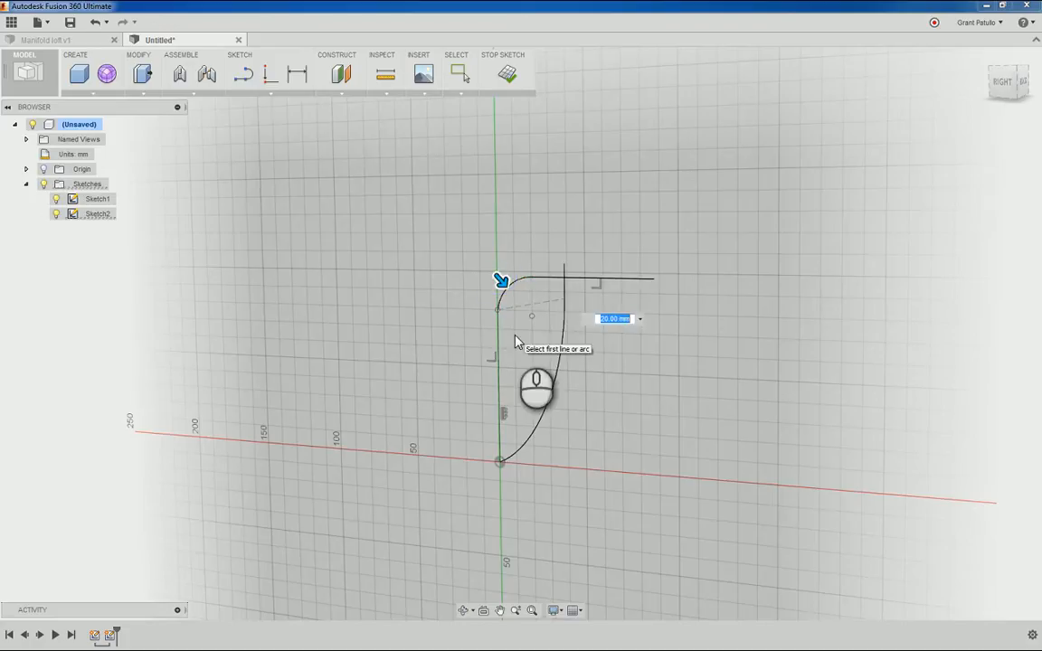
key("Return")
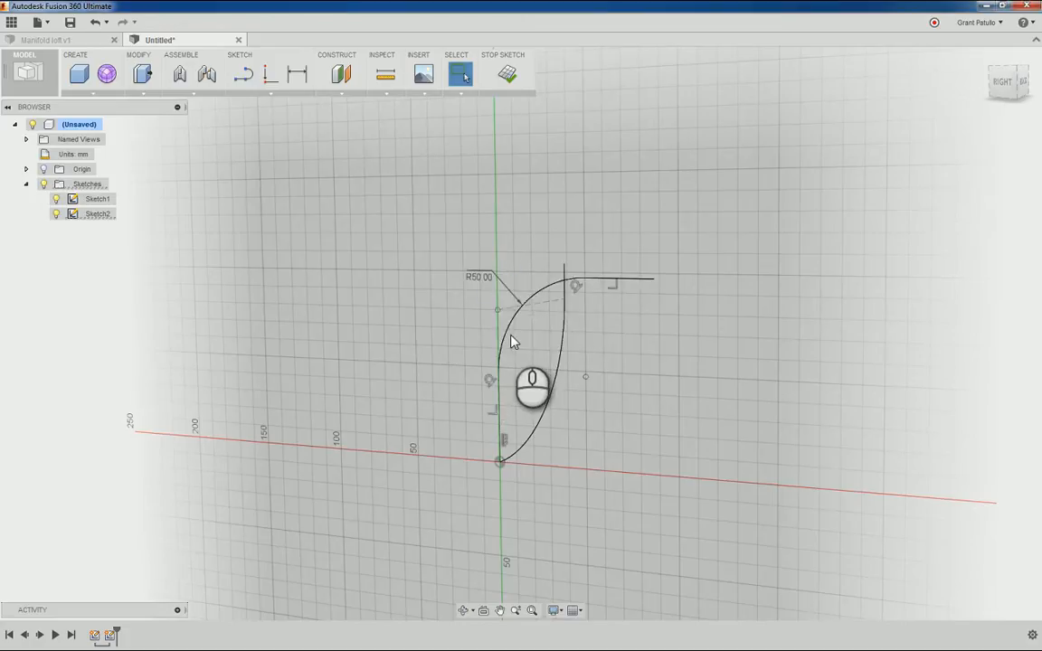
Step: Dimension the horizontal distance from the origin to the horizontal line's free end as 55 mm
left_click(297, 75)
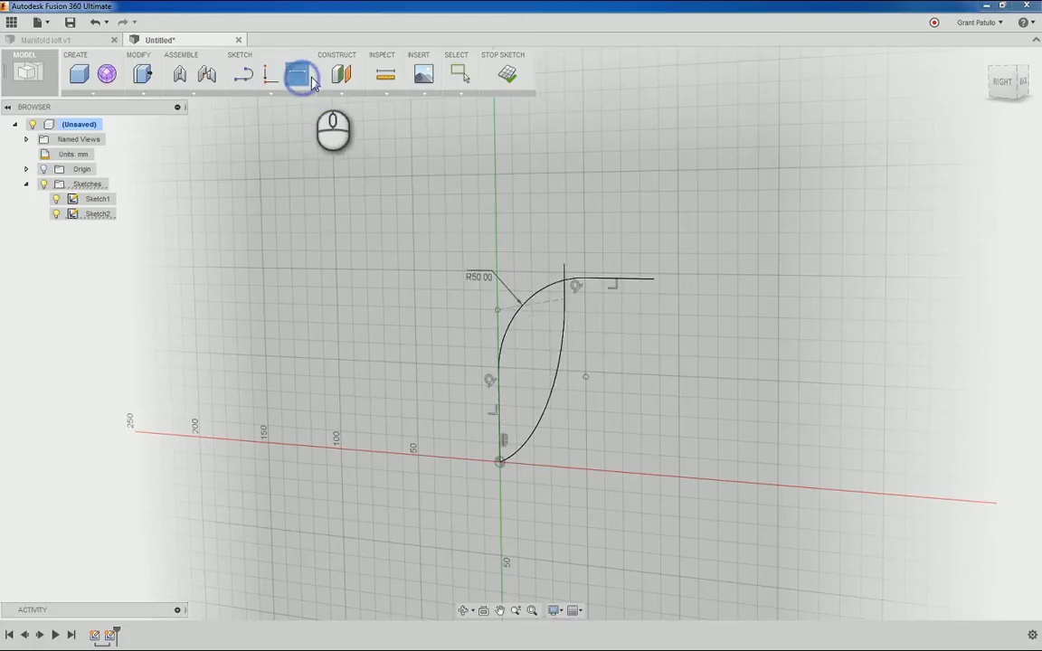
left_click(655, 280)
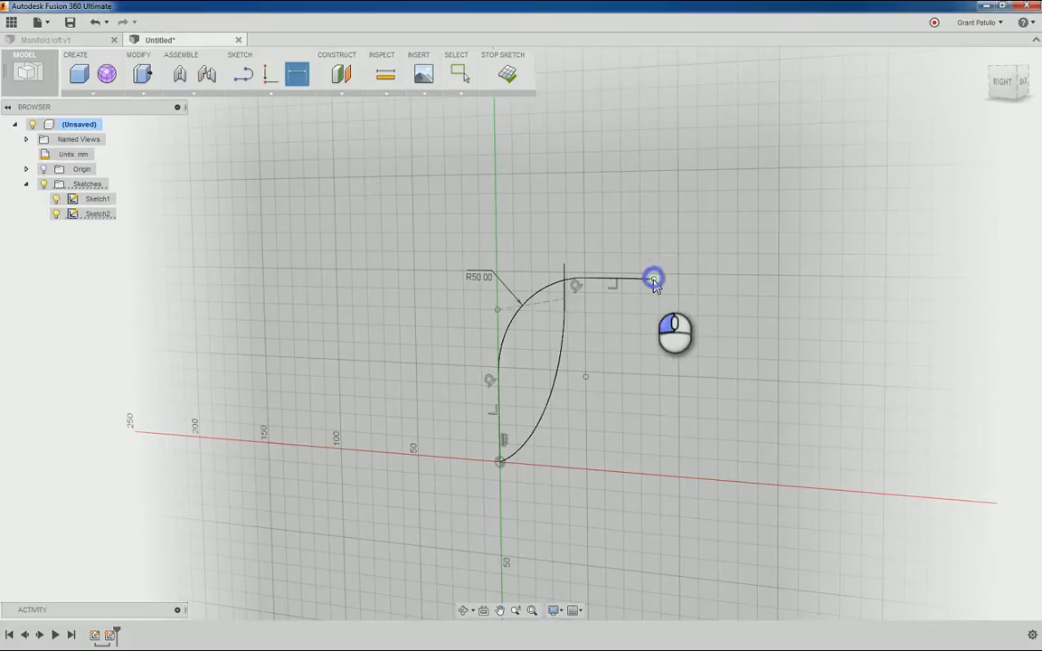
left_click(502, 465)
left_click(585, 225)
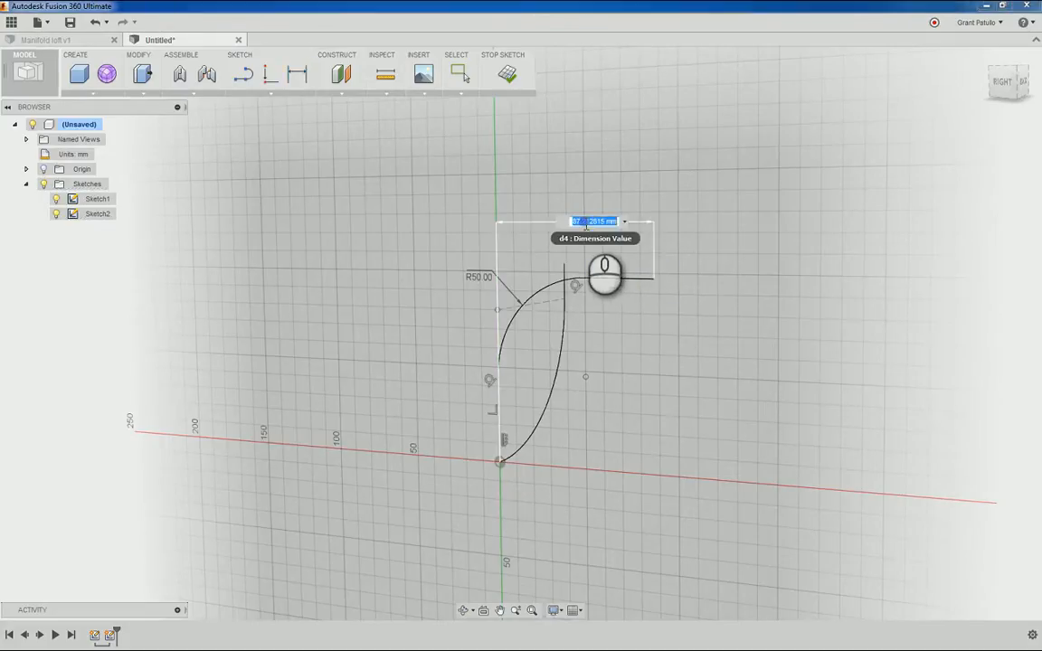
type("55")
key("Return")
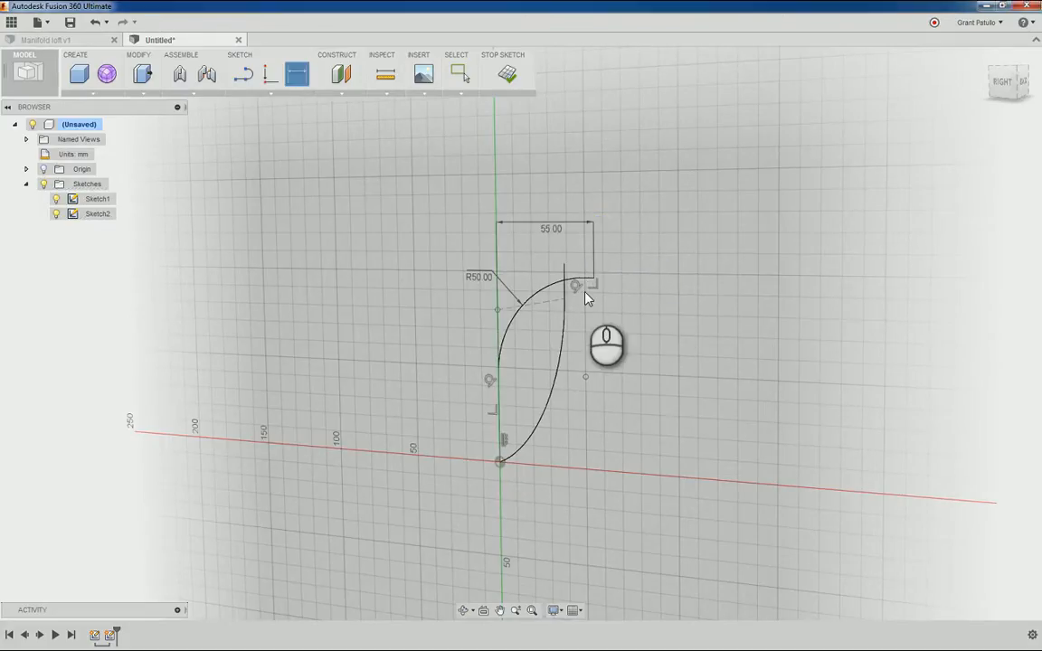
Step: Dimension the horizontal line's free end 100 mm above the origin and finish the second sketch
left_click(595, 281)
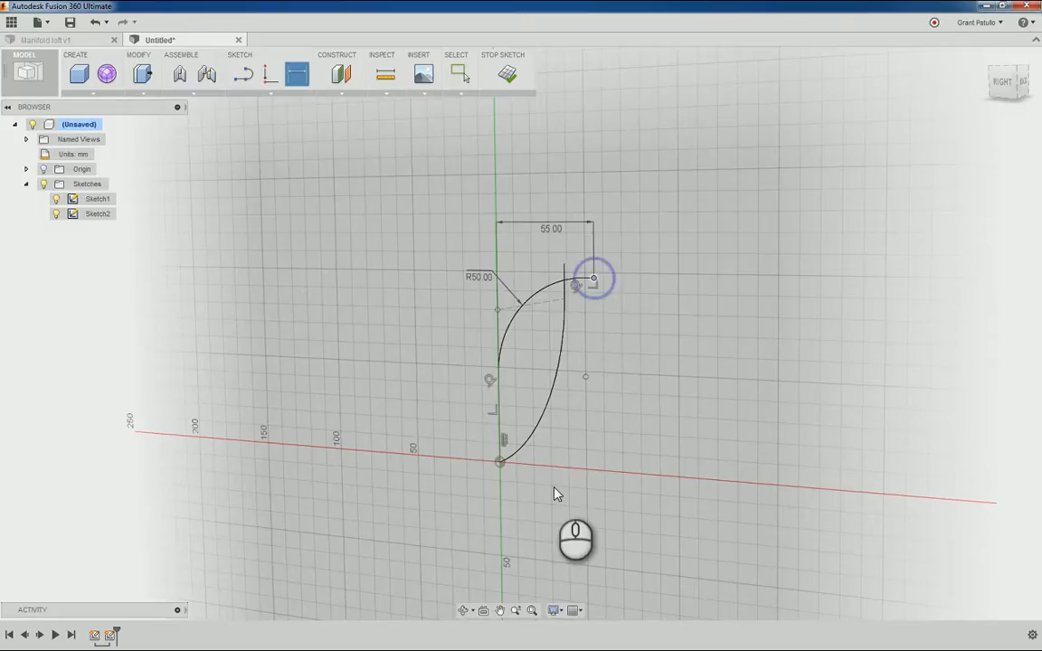
left_click(501, 464)
left_click(640, 367)
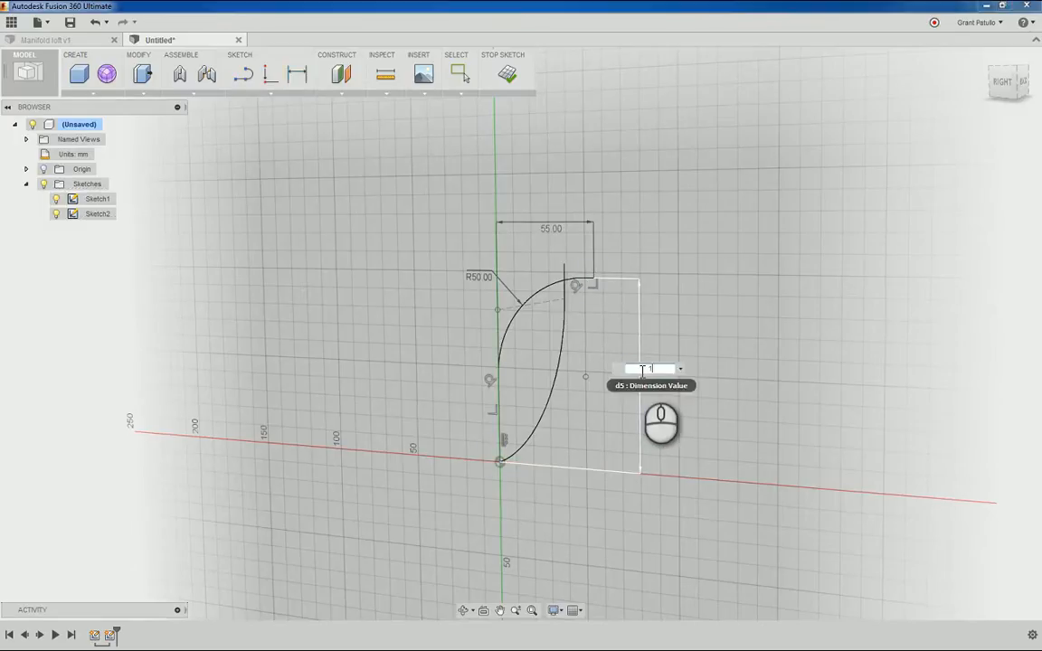
key("Return")
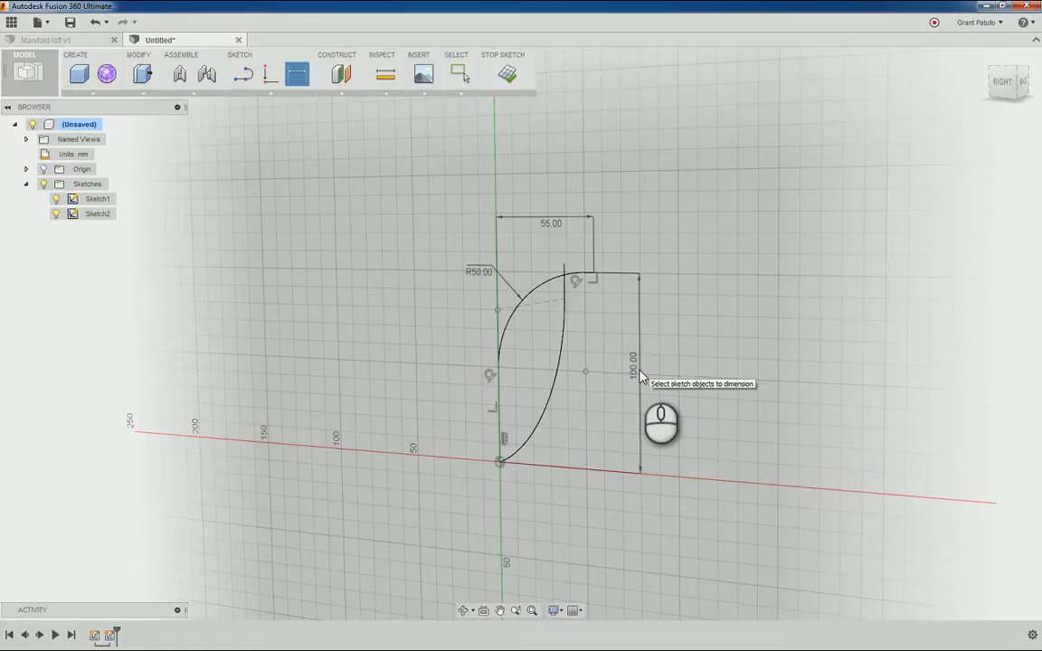
middle_click_drag(639, 376, 785, 342, "shift")
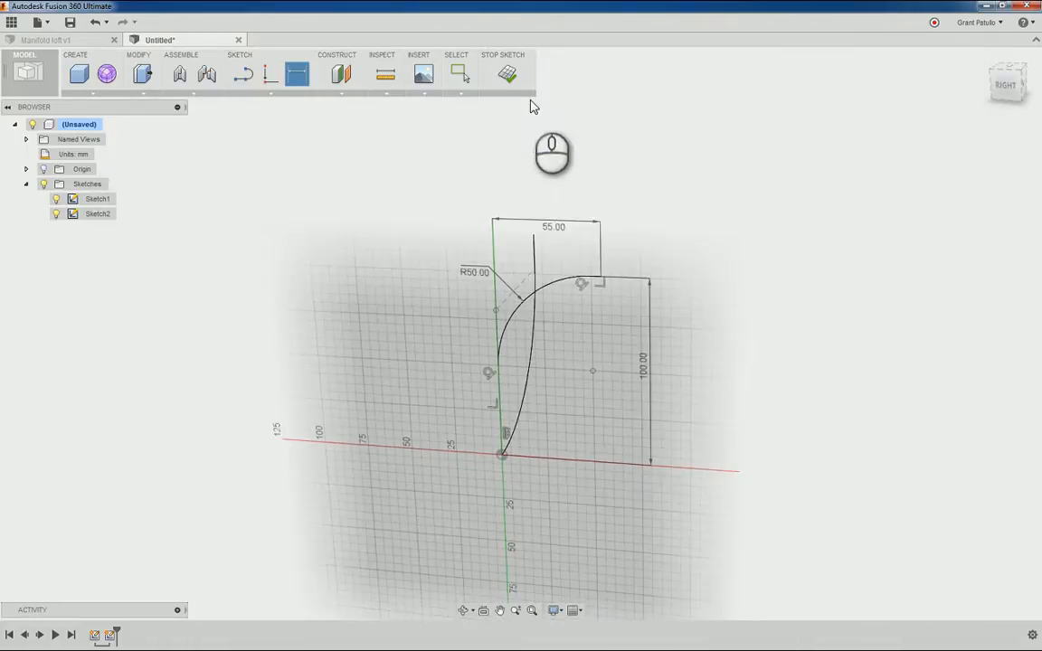
left_click(507, 76)
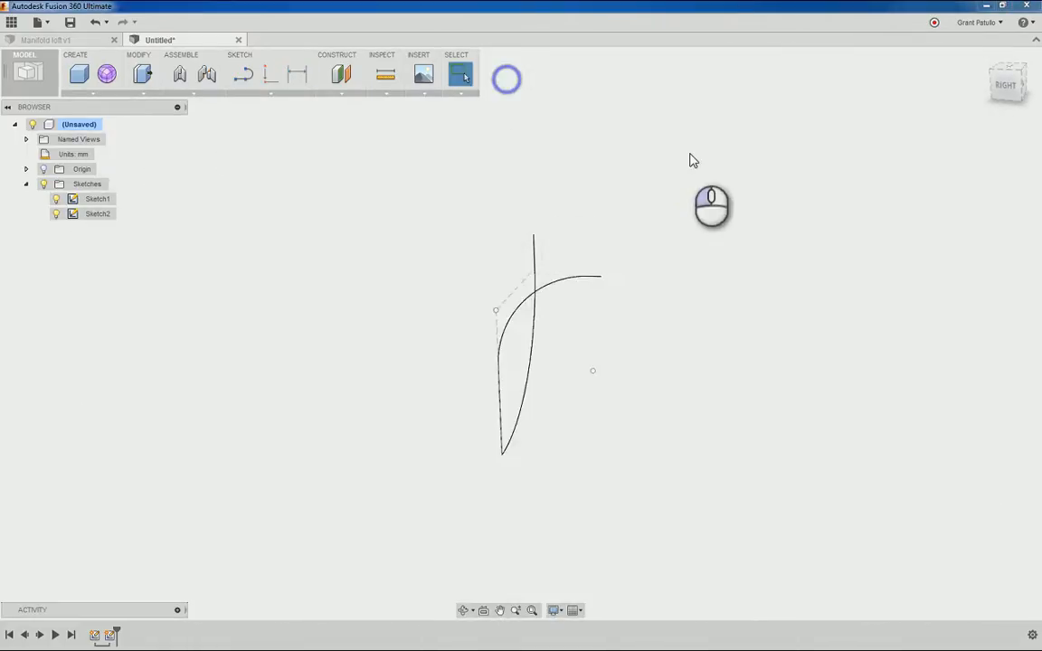
mouse_move(690, 160)
middle_mouse_down("shift")
mouse_move(691, 345)
mouse_move(712, 380)
mouse_move(675, 430)
middle_mouse_up("shift")
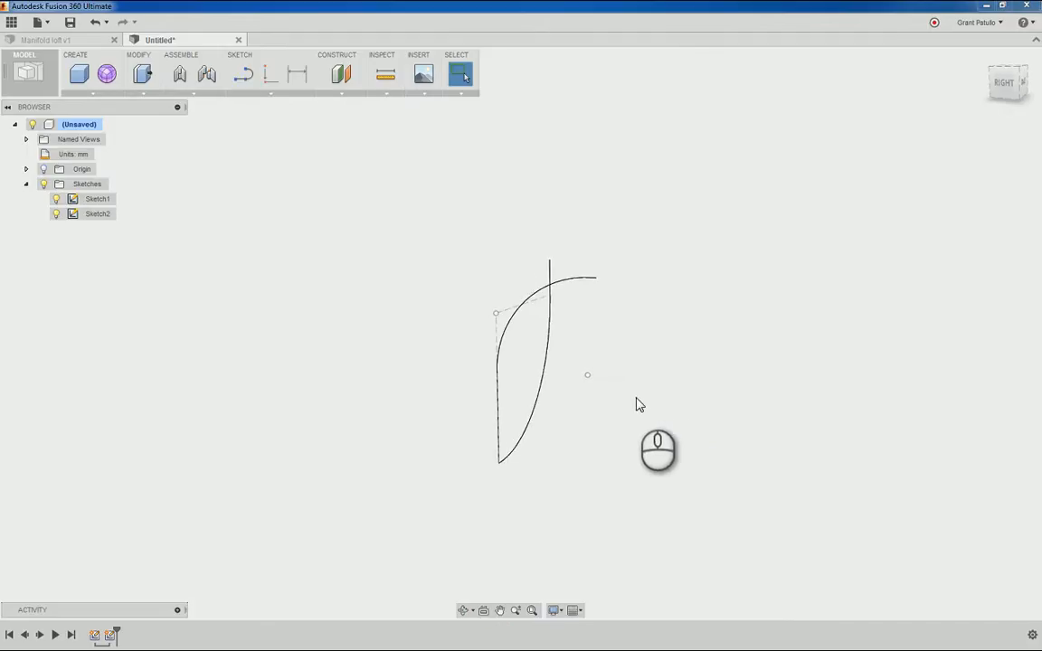
left_click(256, 99)
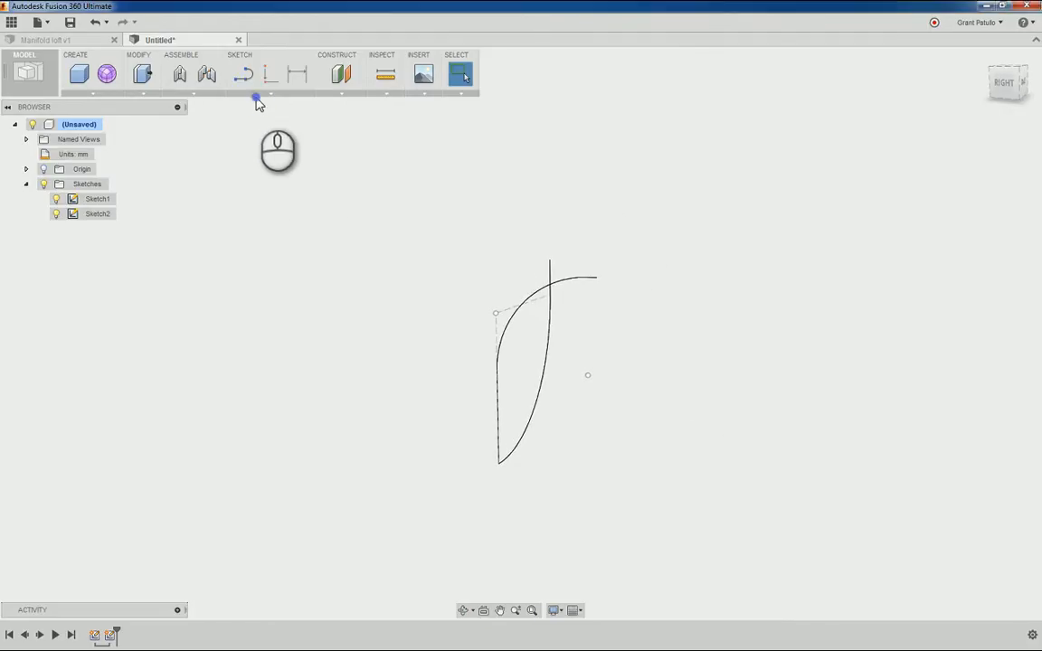
mouse_move(260, 403)
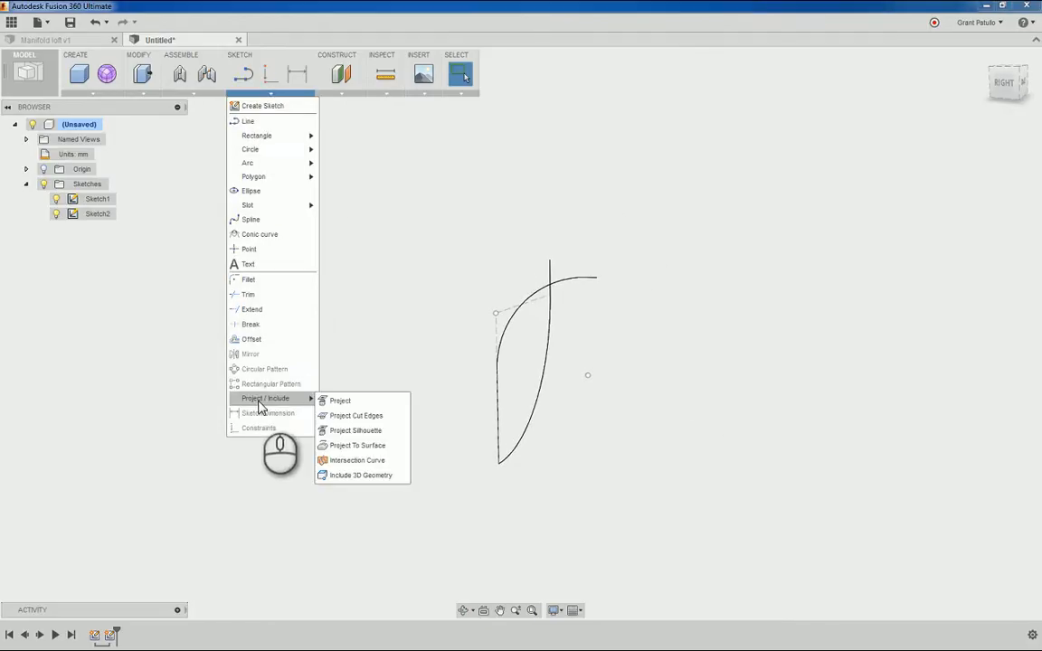
left_click(357, 461)
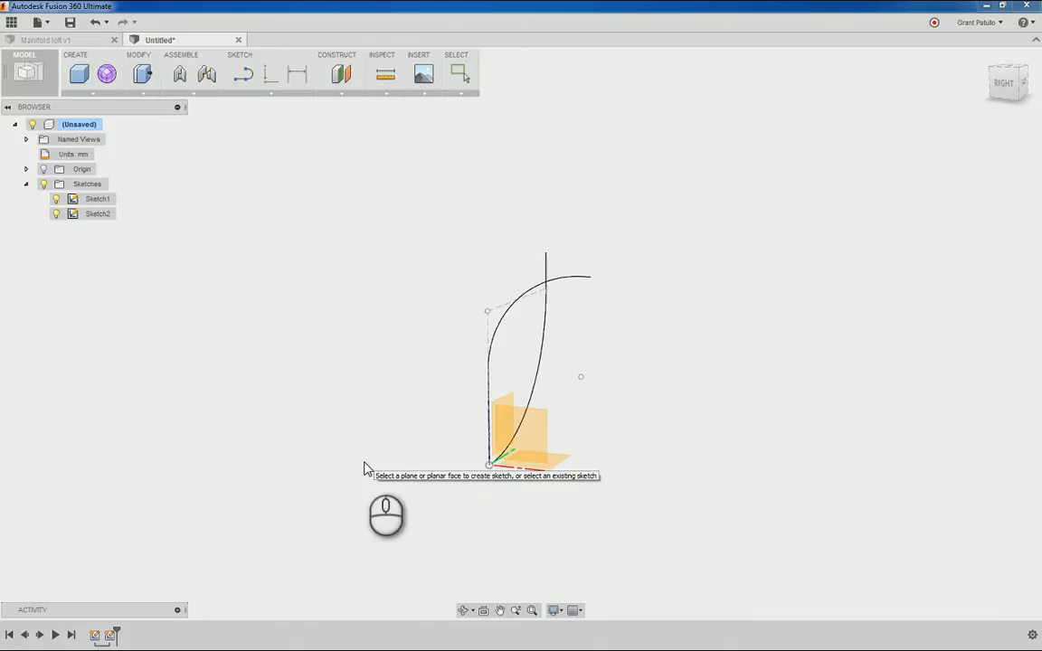
middle_click_drag(364, 468, 630, 418, "shift")
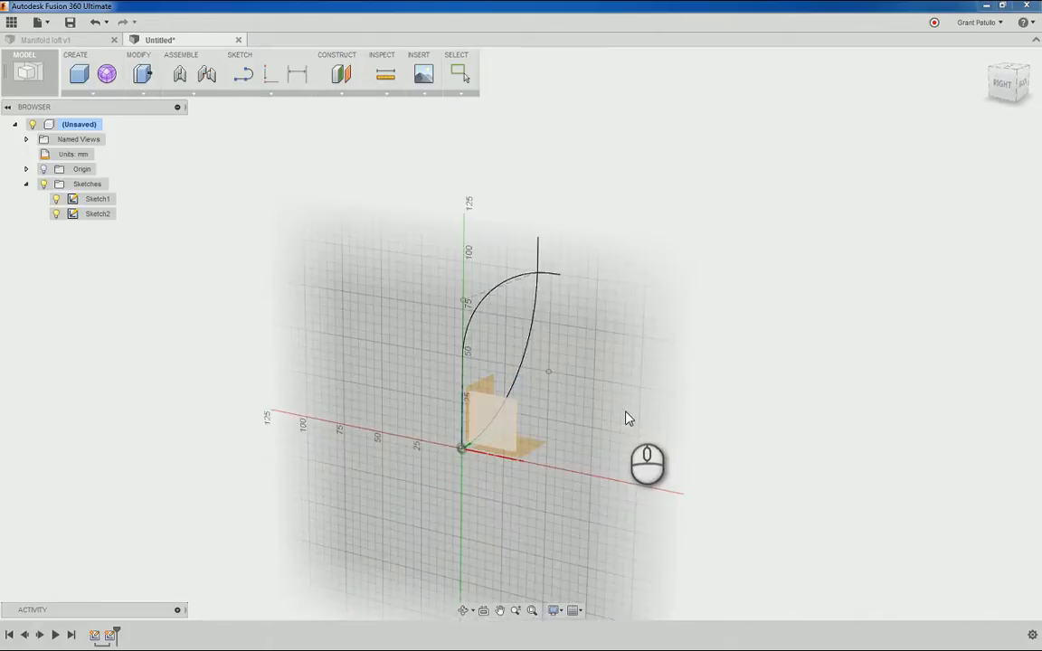
middle_click_drag(555, 436, 493, 436, "shift")
left_click(496, 434)
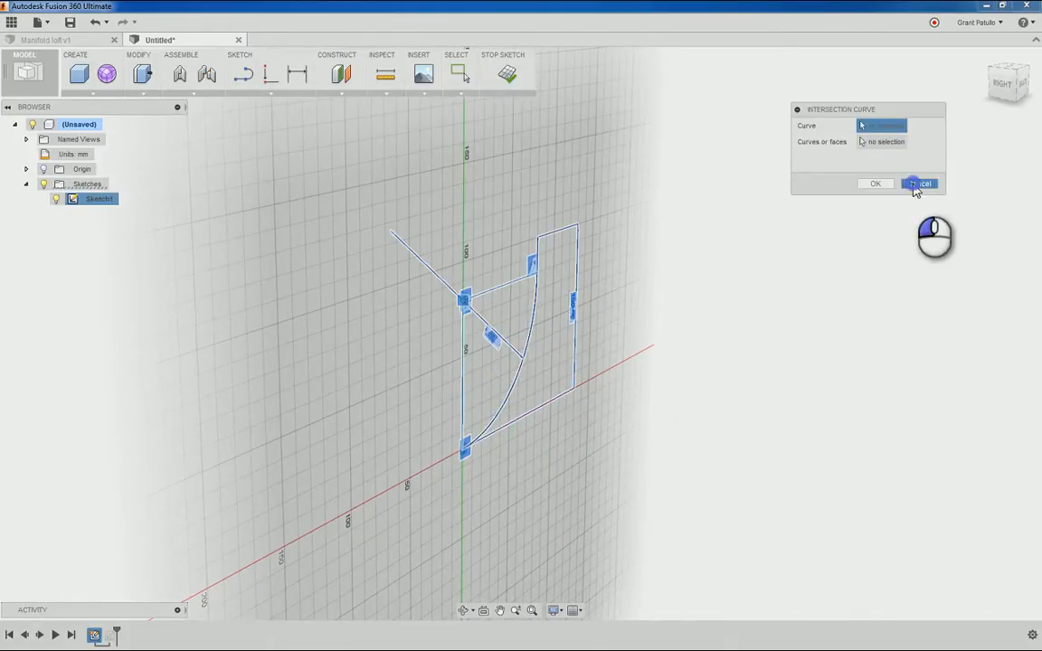
left_click(917, 185)
left_click(268, 93)
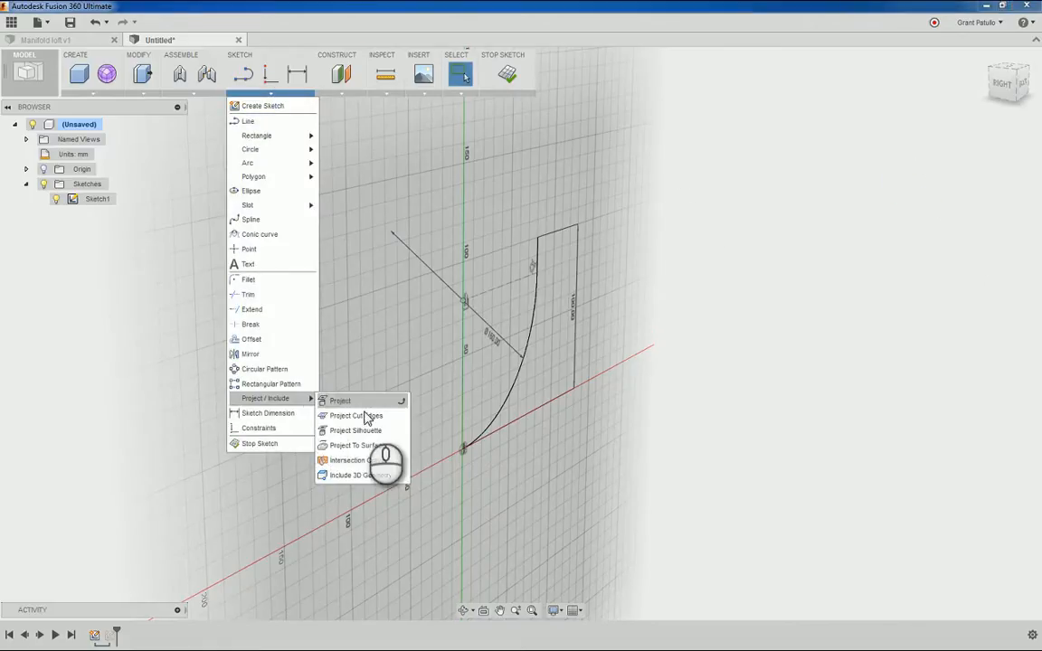
left_click(349, 460)
left_click(903, 187)
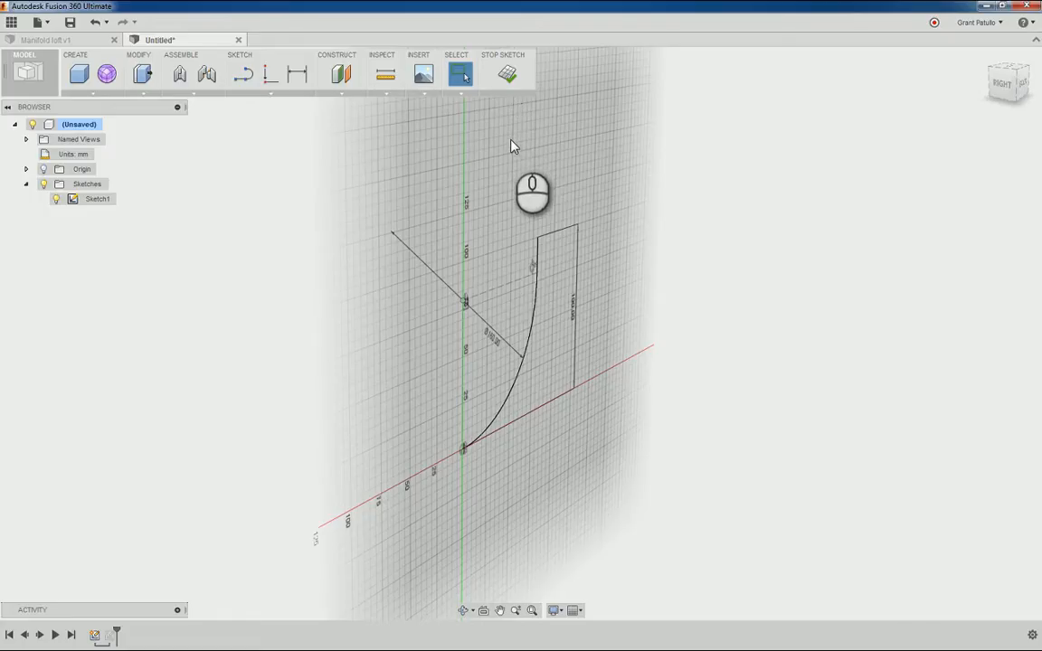
left_click(508, 74)
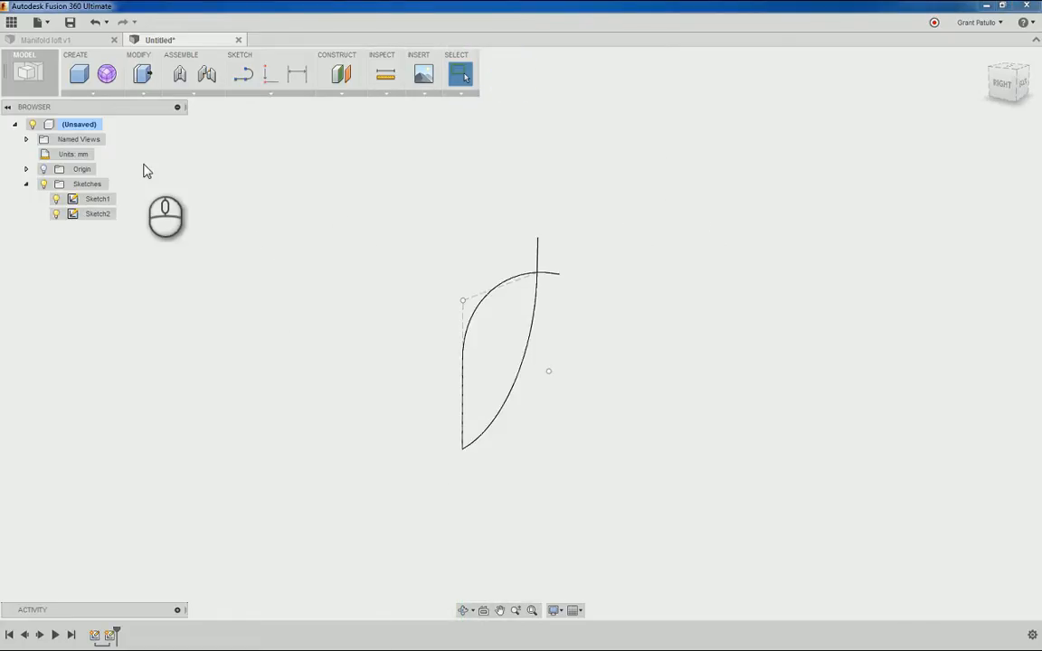
Step: In a new sketch on the origin plane holding Sketch2, create an intersection curve from Sketch1's large arc and Sketch2's vertical line
left_click(265, 94)
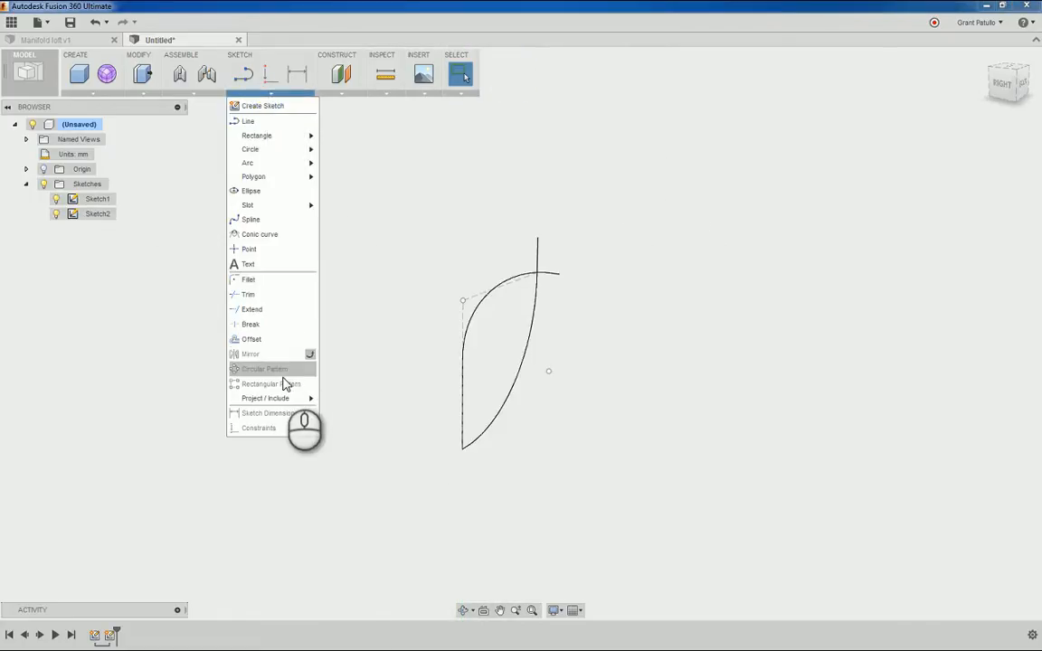
mouse_move(280, 399)
left_click(353, 463)
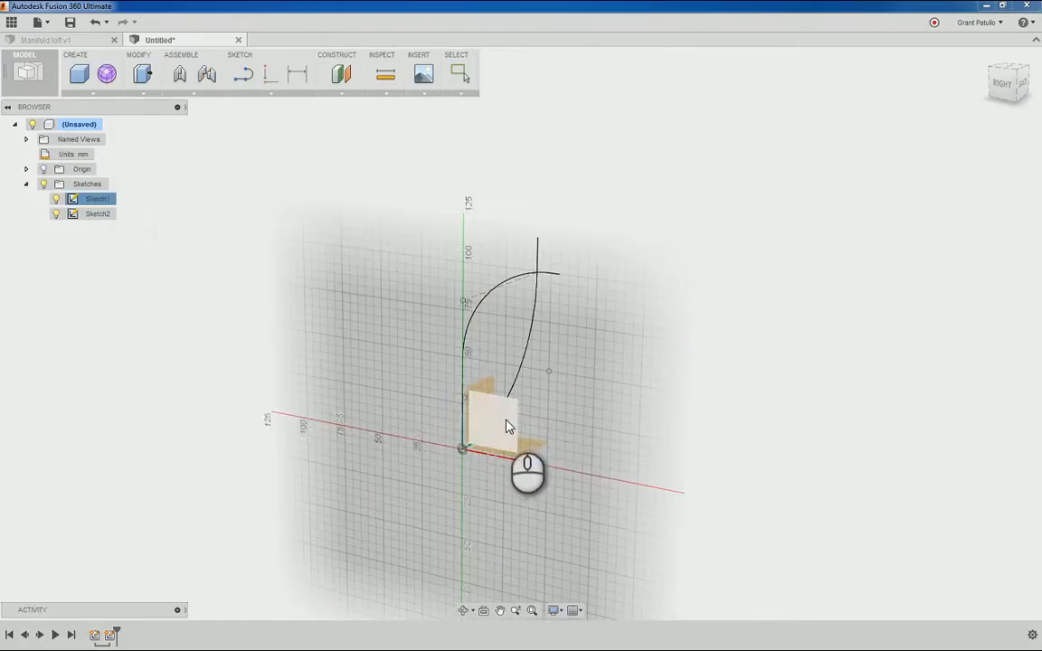
left_click(503, 427)
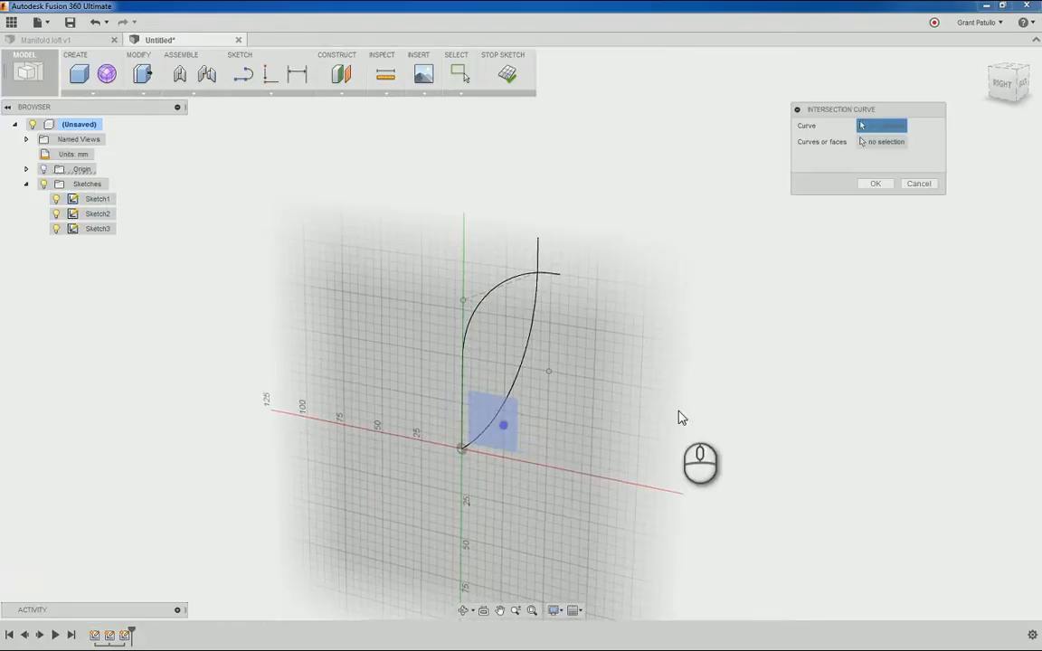
middle_click_drag(738, 326, 713, 346, "shift")
mouse_move(733, 230)
middle_mouse_down("shift")
mouse_move(716, 262)
mouse_move(610, 366)
mouse_move(556, 345)
middle_mouse_up("shift")
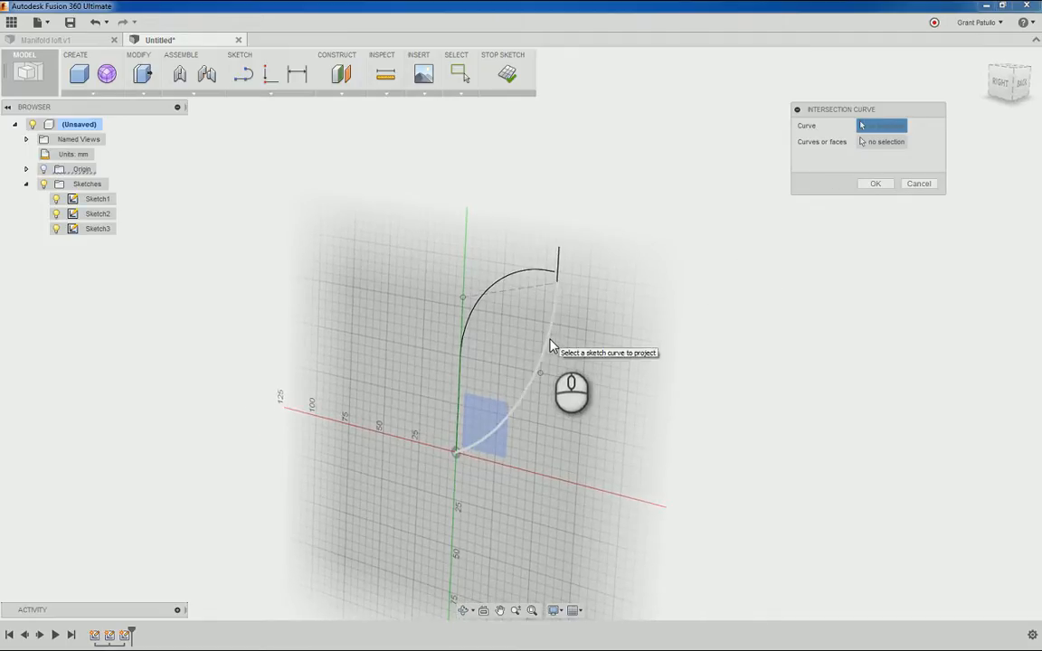
left_click(549, 342)
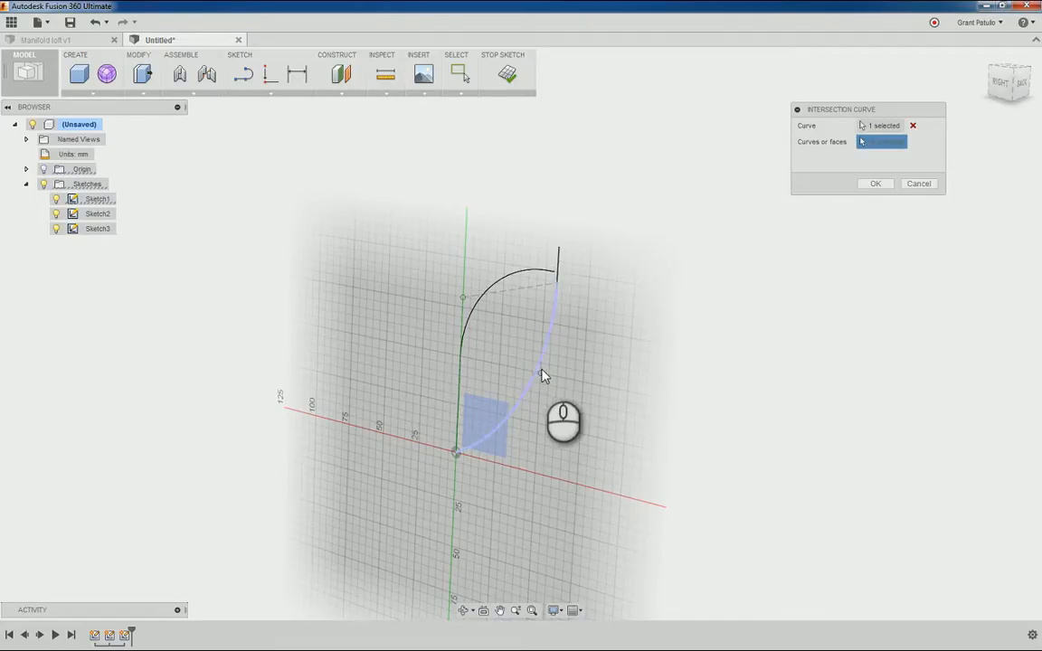
left_click(472, 311)
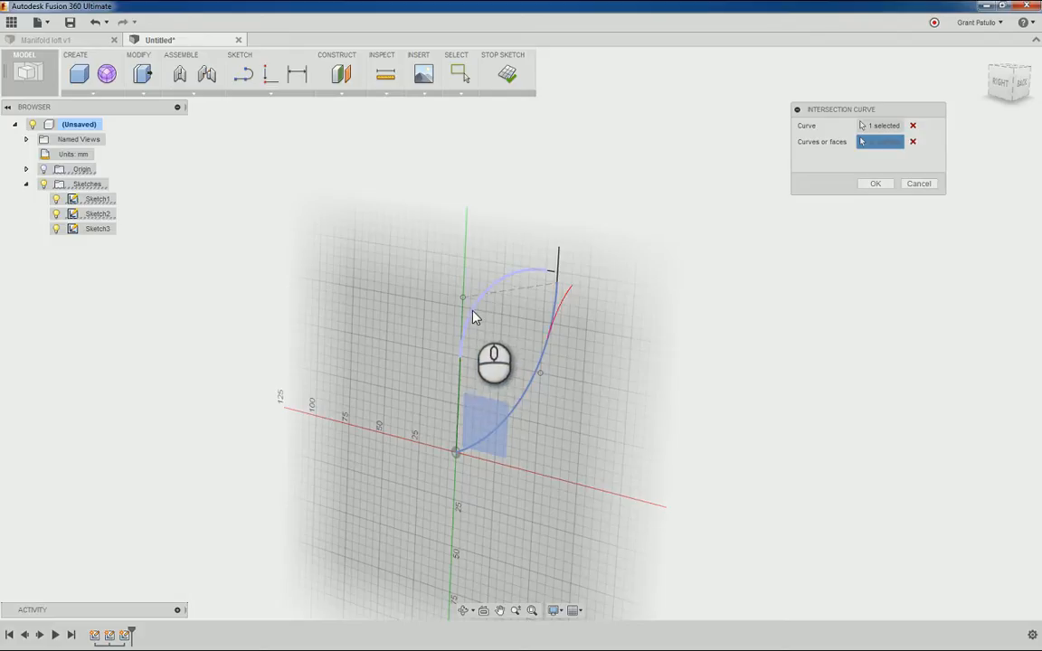
left_click(554, 274)
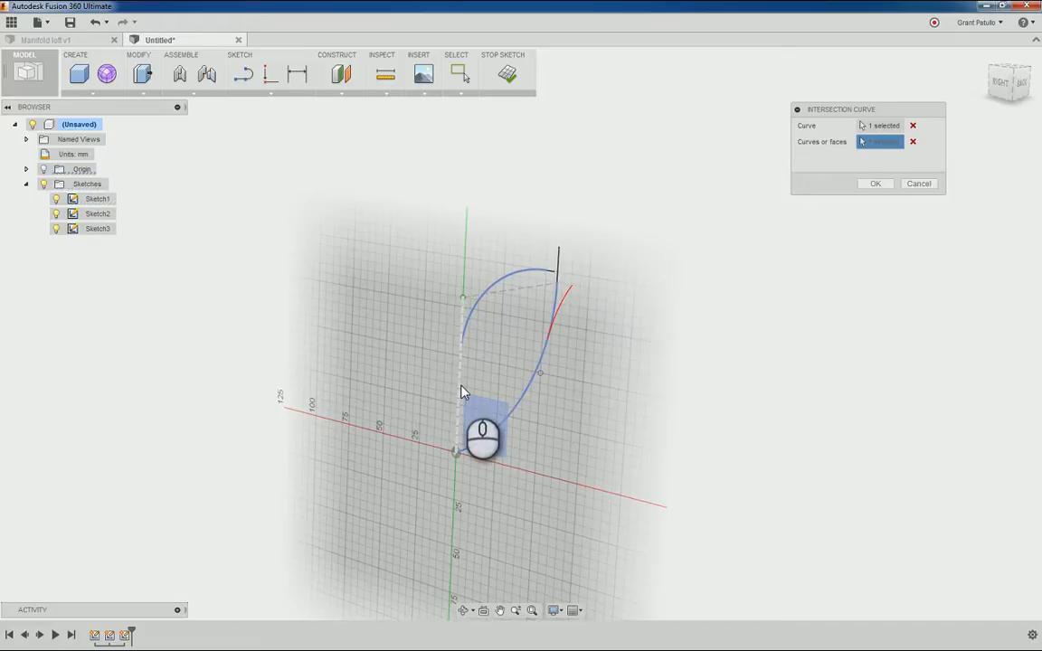
left_click(493, 288)
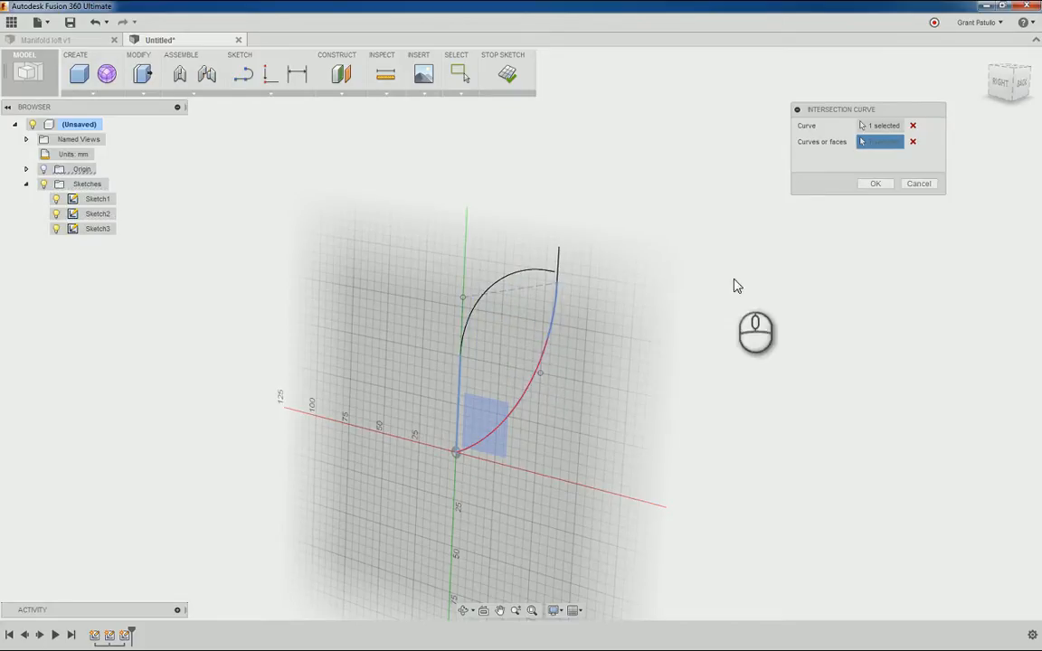
left_click(876, 184)
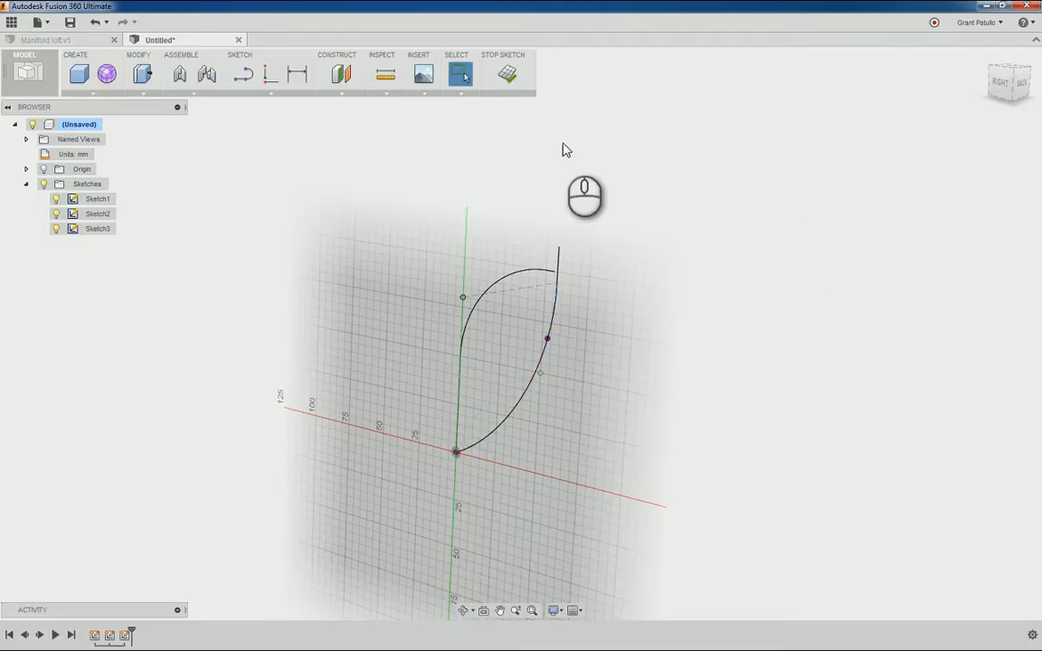
Step: Create a second intersection curve from Sketch2's fillet arc with both Sketch1's large arc and its straight end line
left_click(274, 94)
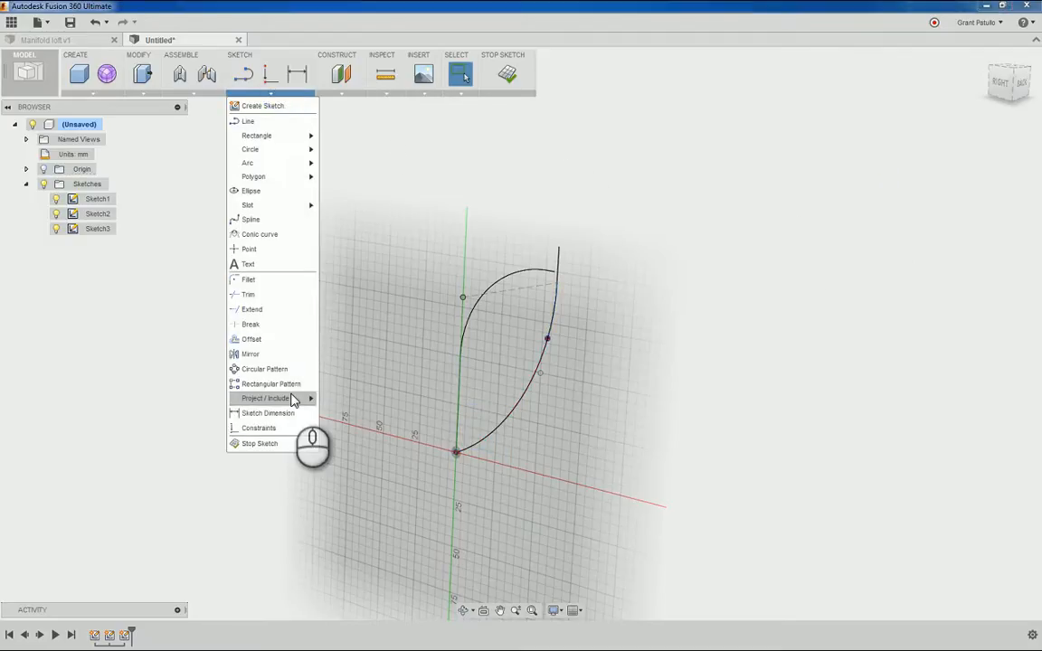
mouse_move(293, 398)
left_click(365, 463)
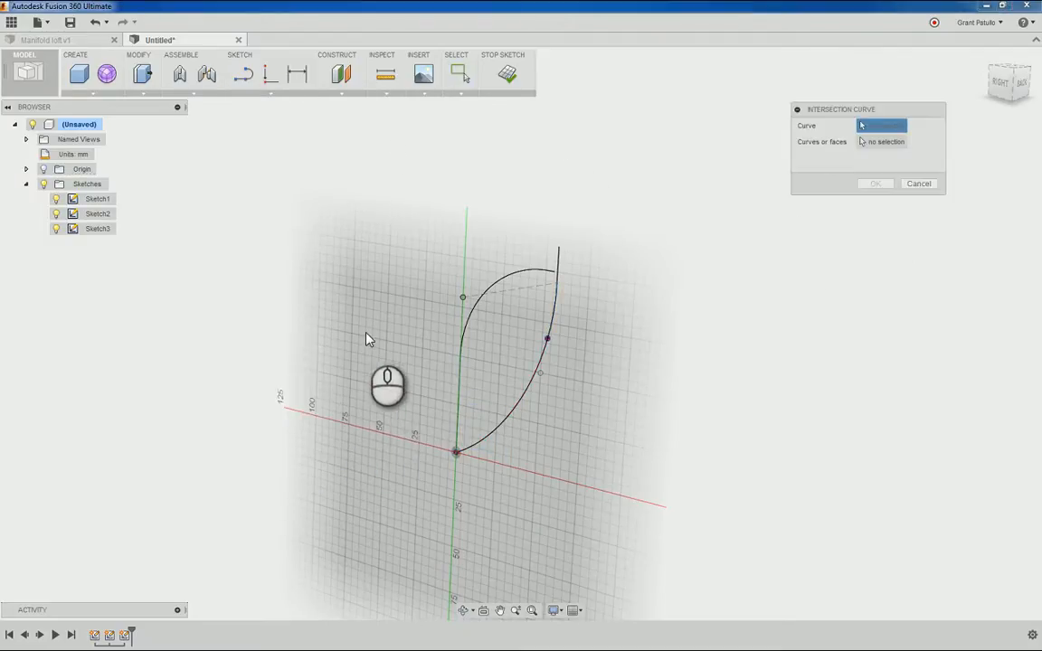
left_click(488, 296)
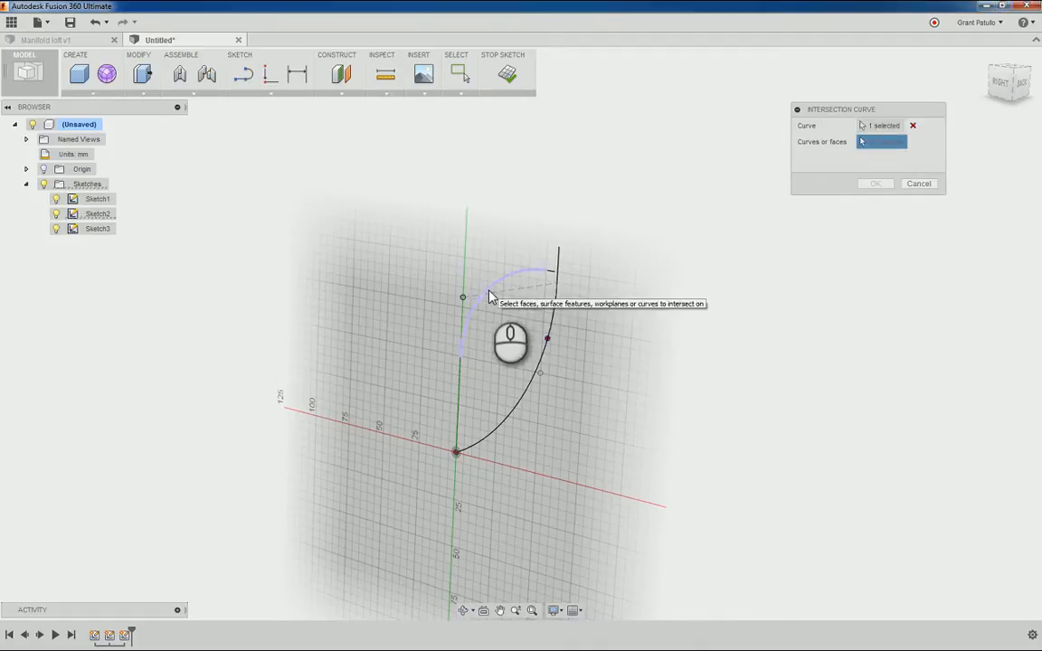
left_click(553, 307)
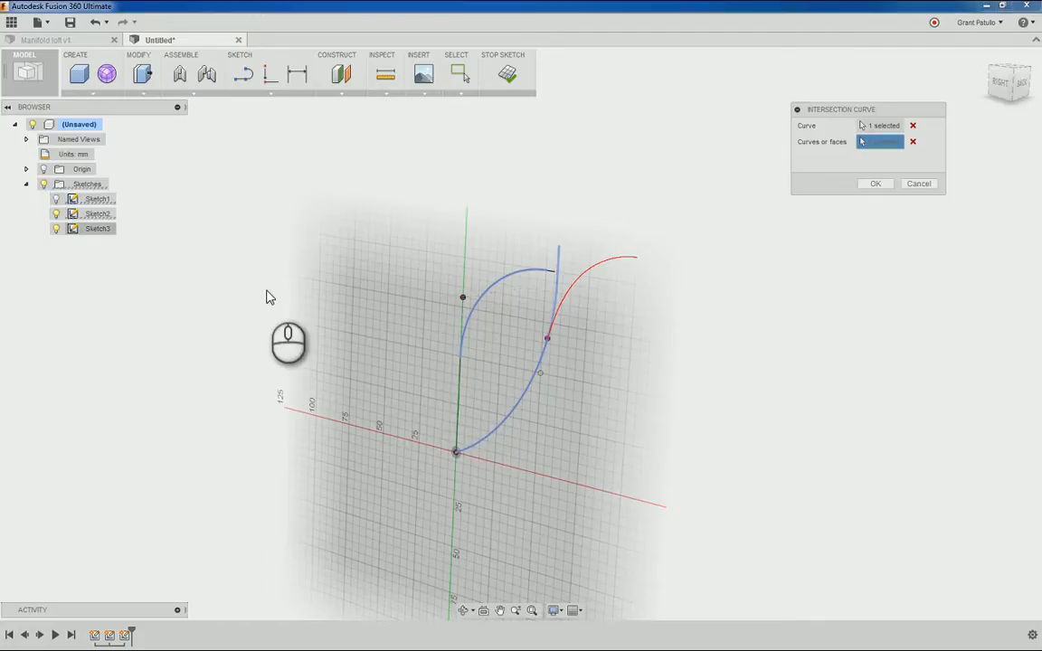
left_click(460, 394)
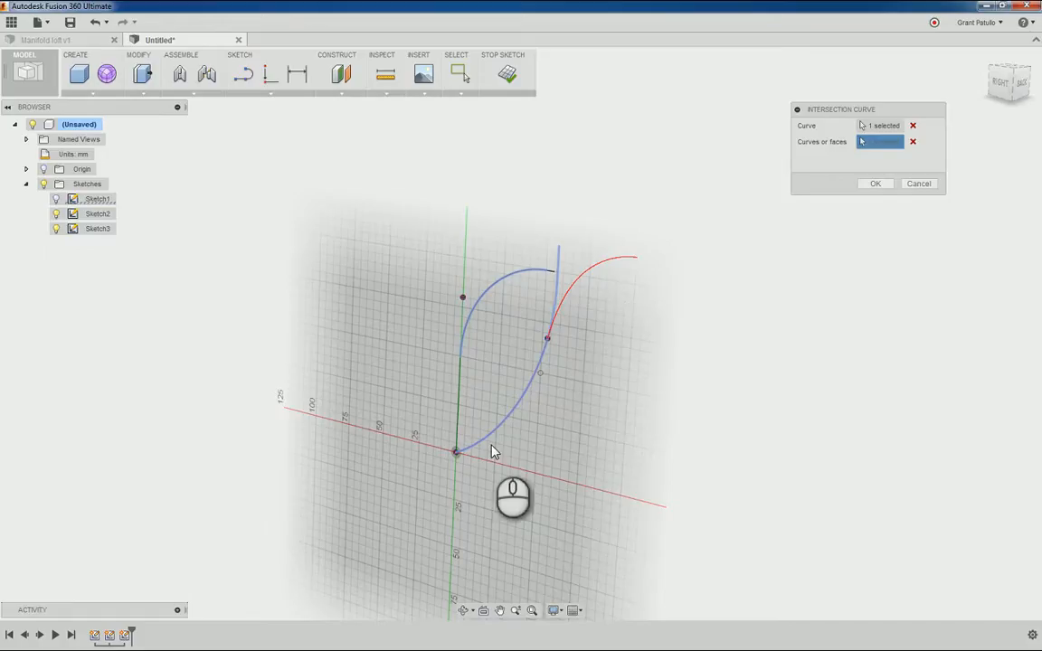
left_click(874, 183)
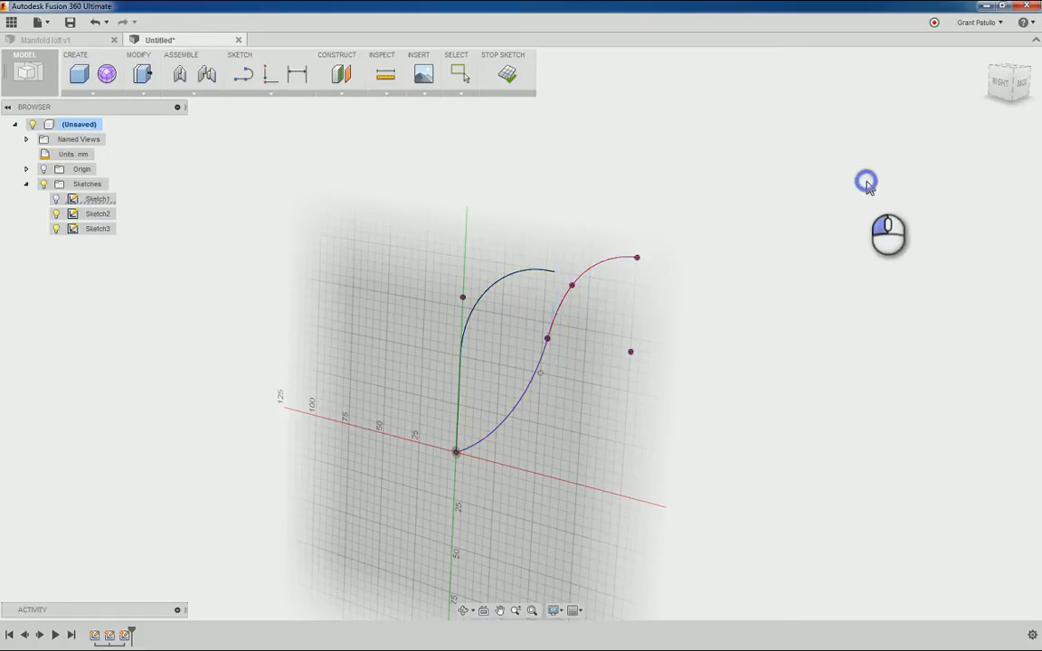
Step: Hide both source path sketches and finish the intersection curve sketch
left_click(56, 214)
left_click(56, 199)
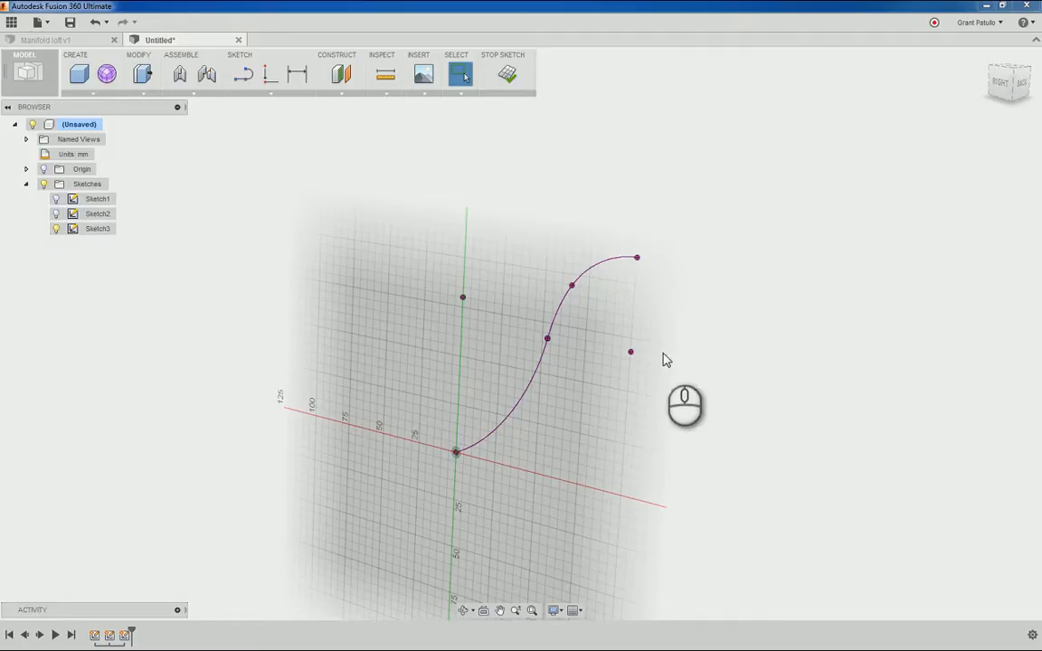
mouse_move(674, 457)
middle_mouse_down("shift")
mouse_move(686, 460)
mouse_move(705, 431)
mouse_move(700, 383)
mouse_move(694, 372)
mouse_move(660, 375)
mouse_move(636, 399)
mouse_move(622, 334)
middle_mouse_up("shift")
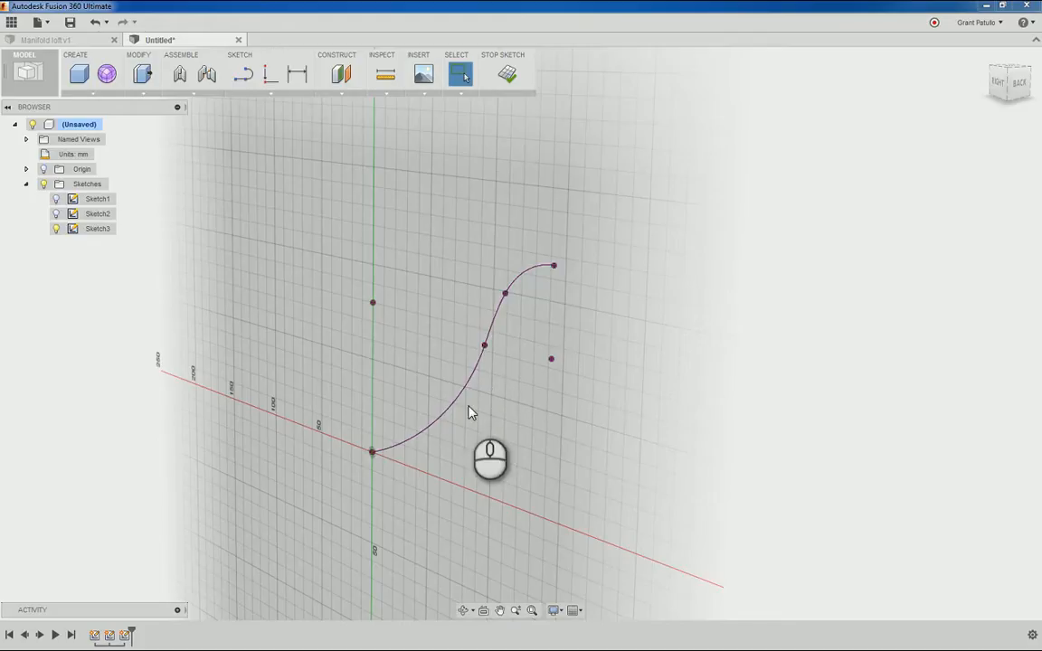
middle_click_drag(469, 410, 469, 380, "shift")
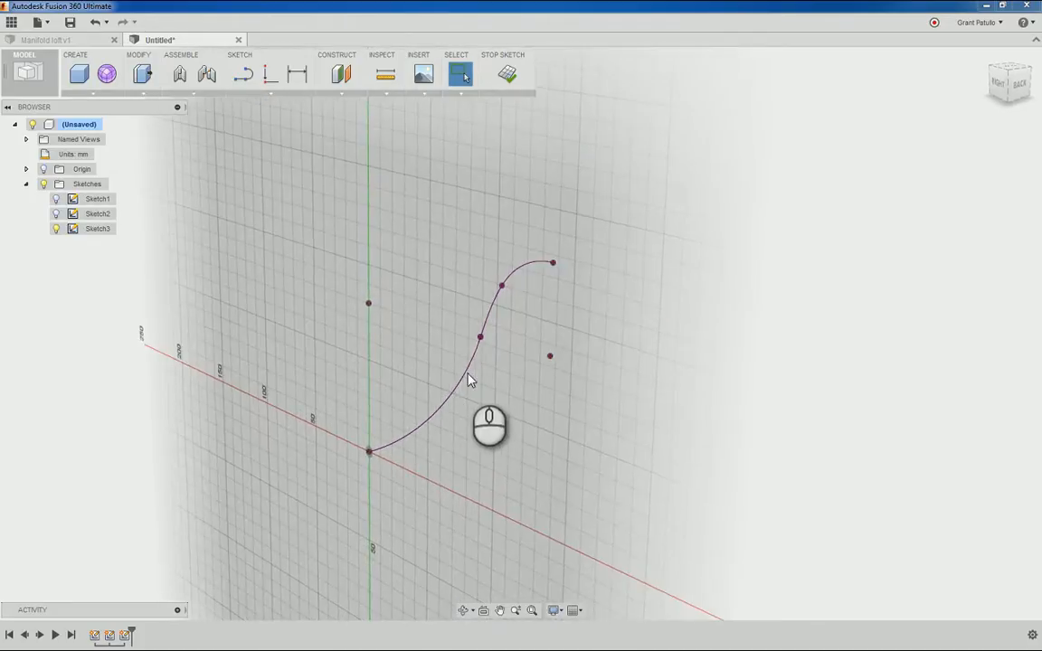
scroll(451, 394, "down", 1)
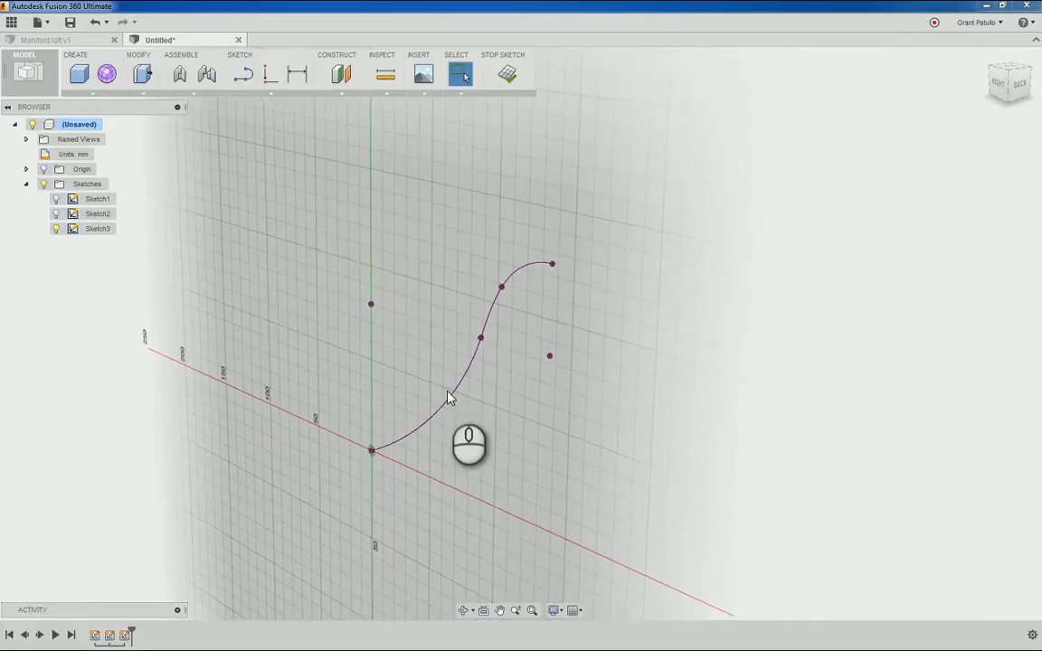
scroll(502, 396, "up", 1)
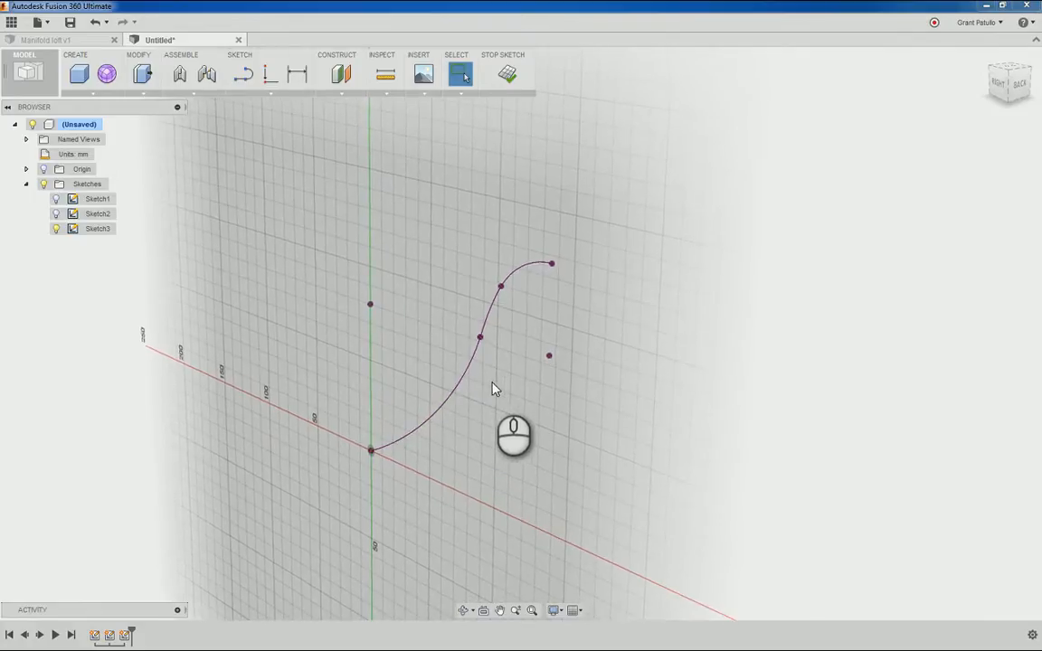
left_click(507, 74)
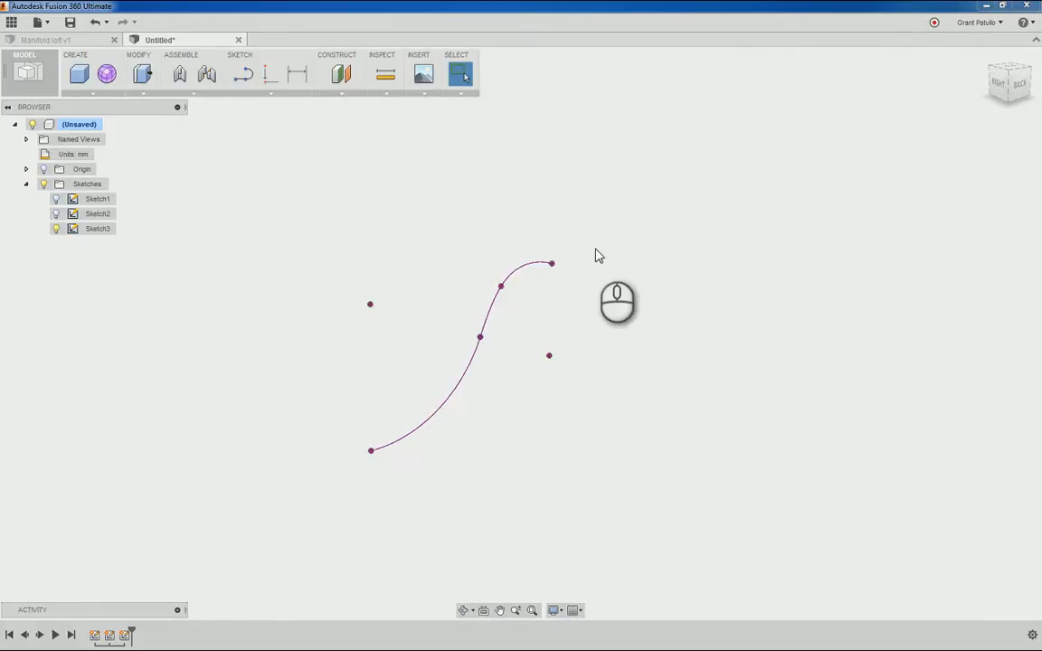
middle_click_drag(595, 256, 425, 428, "shift")
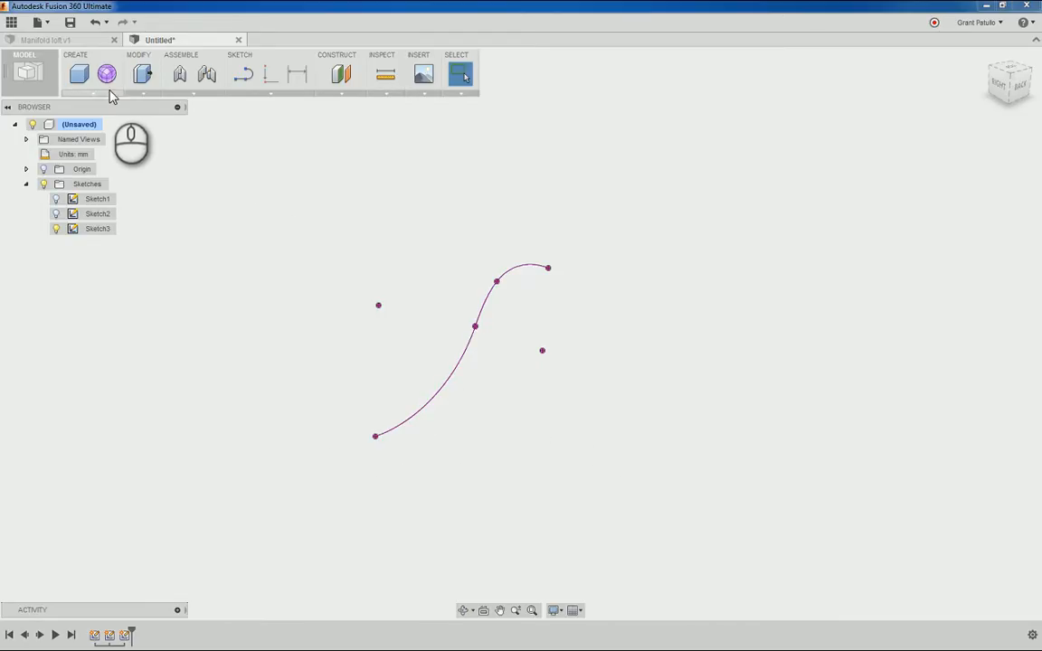
Step: Show the origin planes and create a construction plane offset 50 mm from the YZ origin plane
left_click(253, 95)
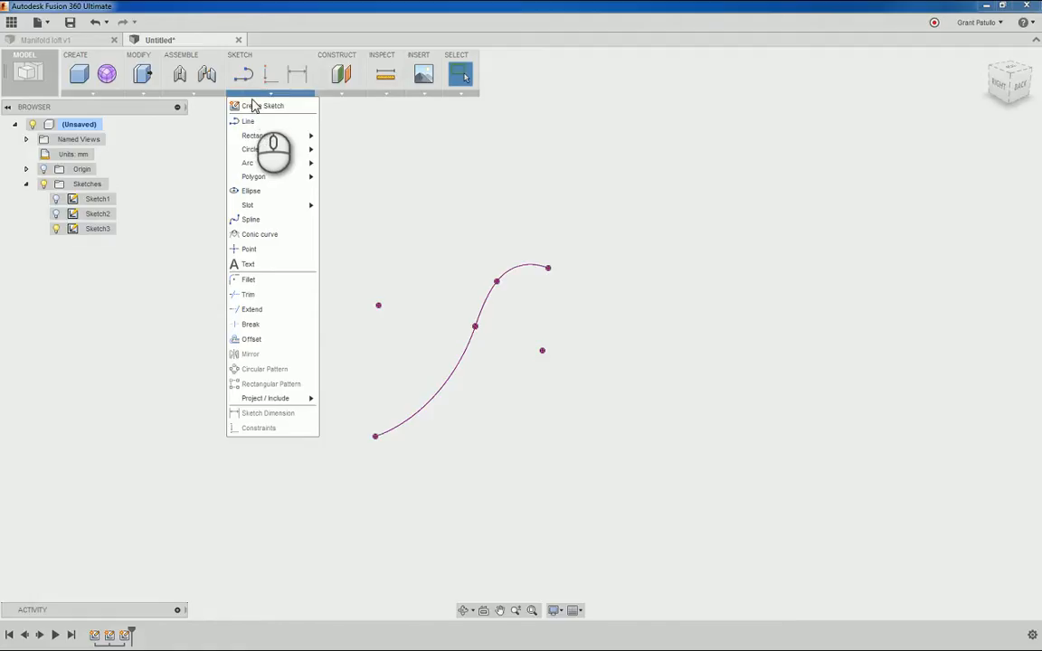
left_click(400, 165)
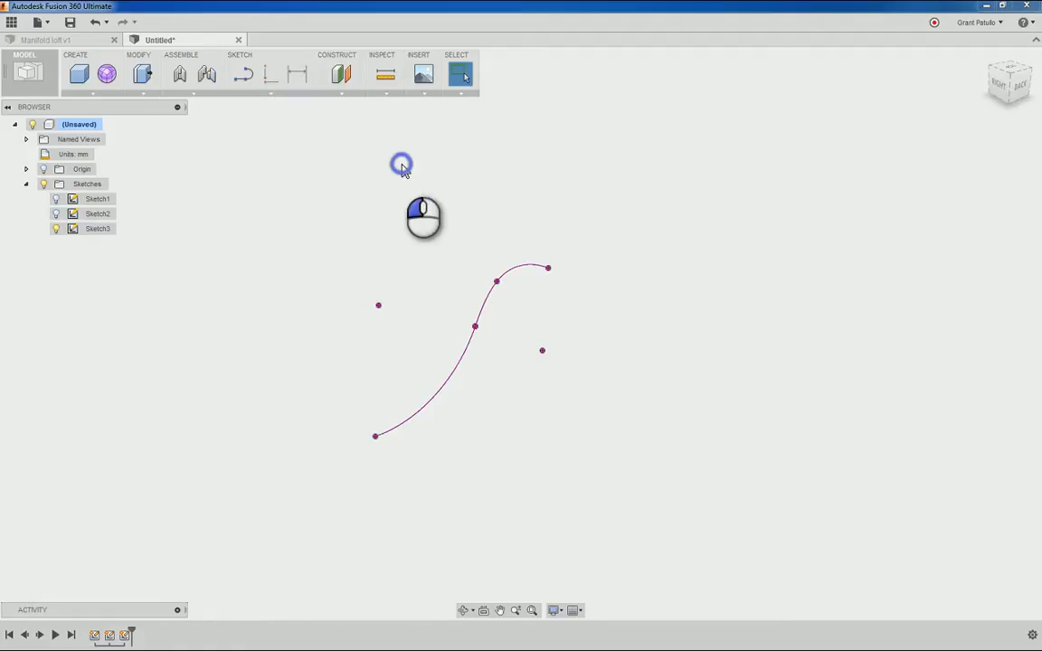
left_click(347, 95)
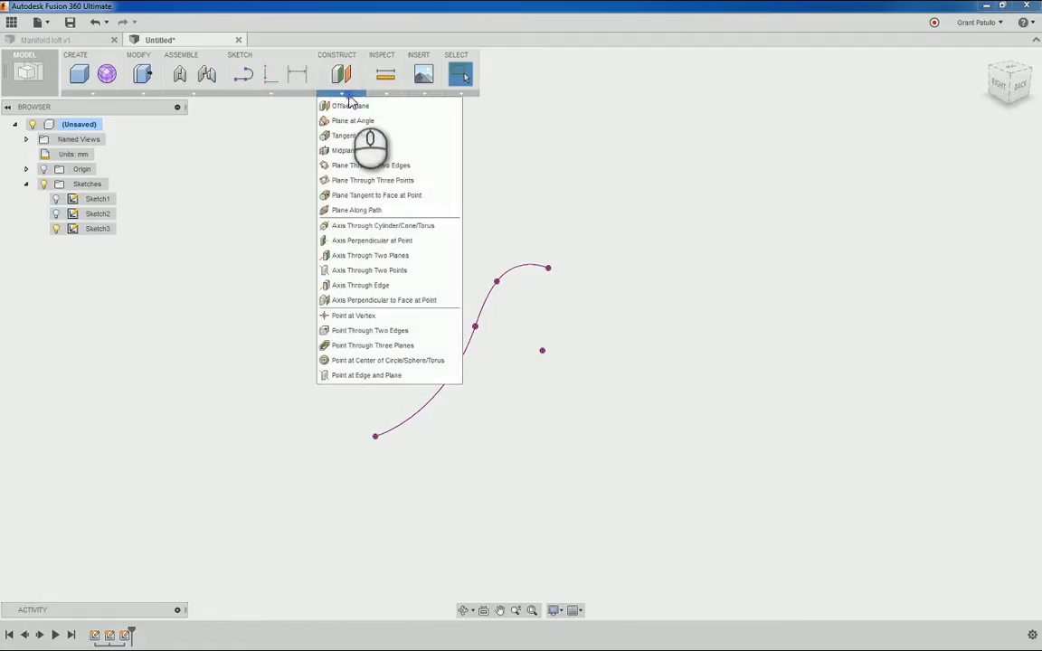
left_click(348, 105)
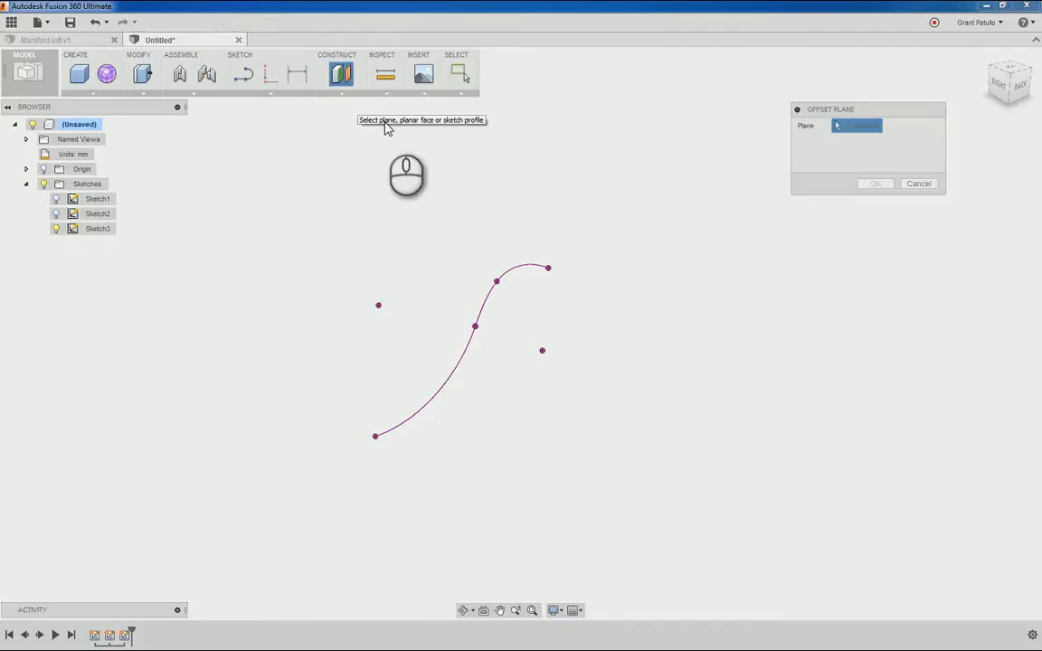
left_click(43, 170)
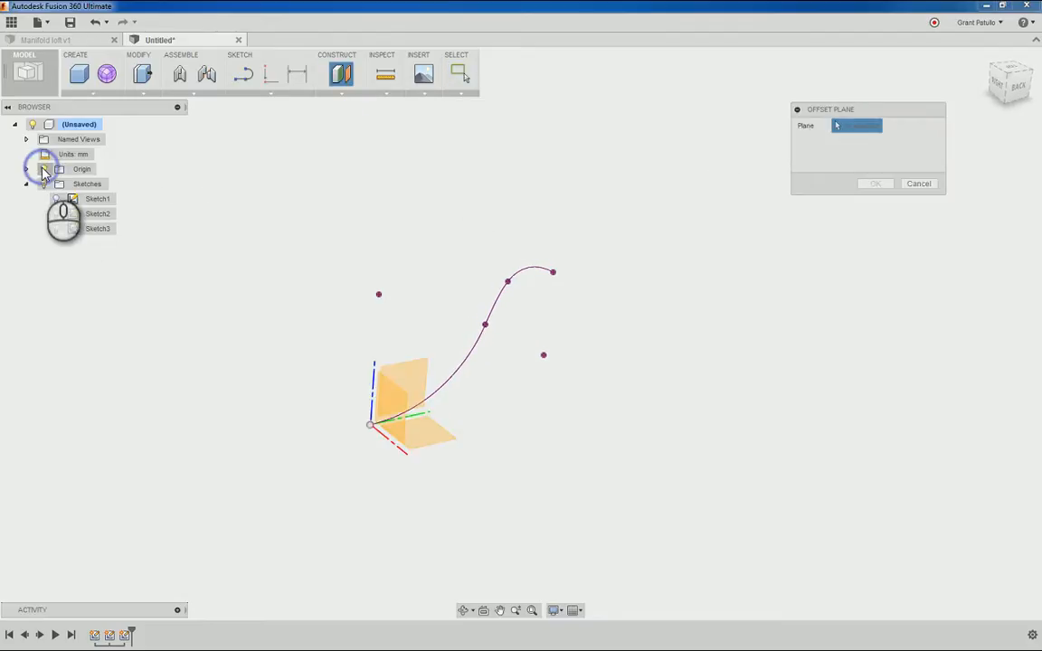
middle_click_drag(337, 270, 449, 337, "shift")
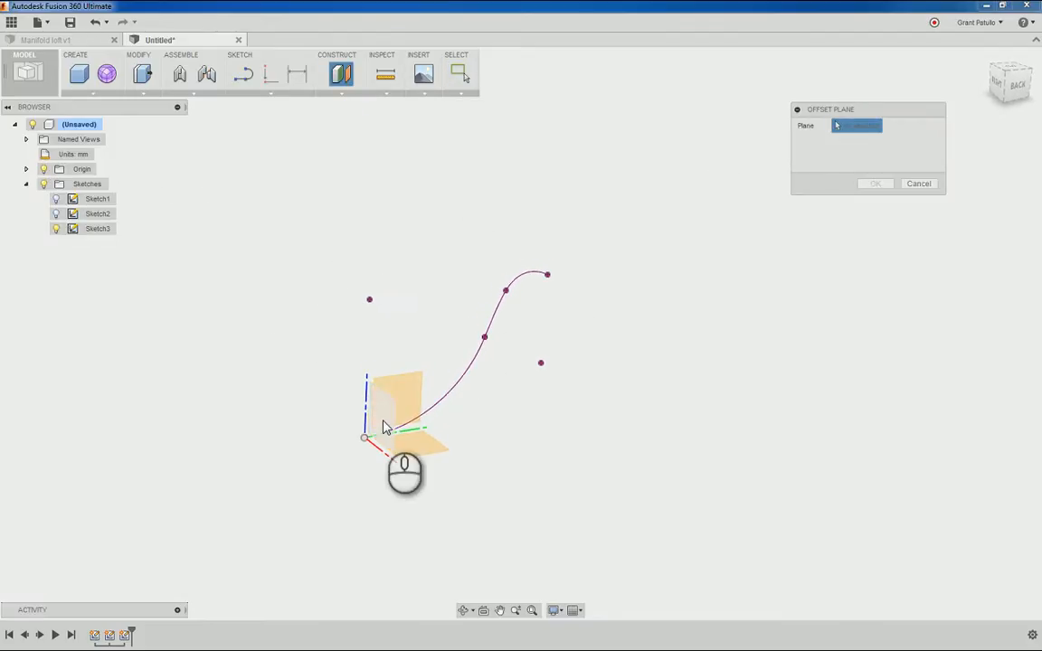
middle_click_drag(387, 425, 585, 417, "shift")
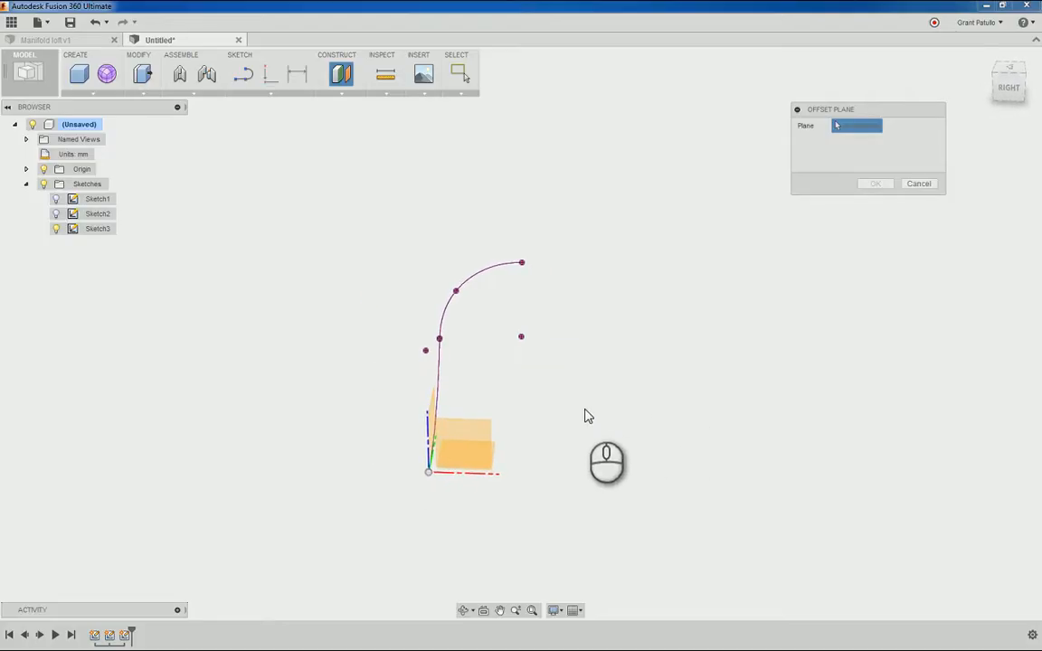
middle_click_drag(433, 411, 441, 440, "shift")
left_click(409, 403)
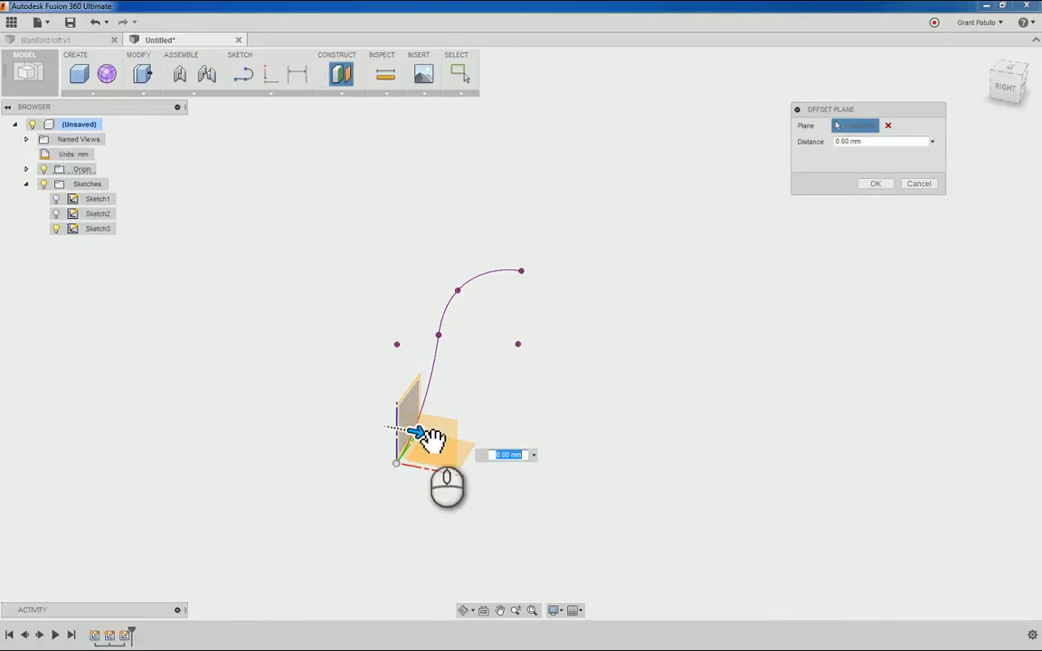
type("0")
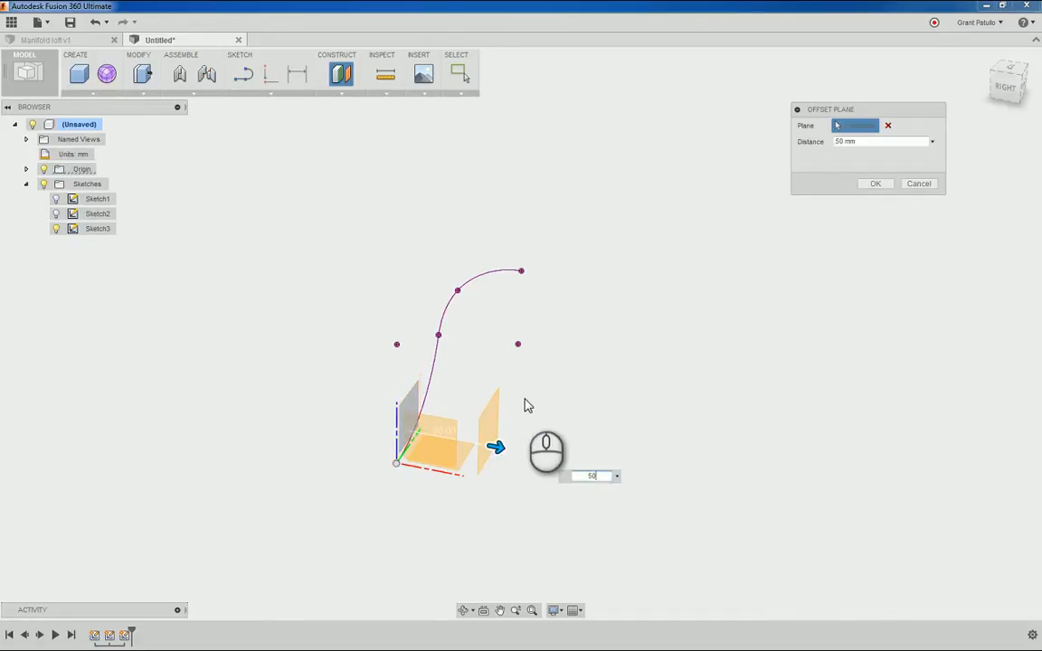
key("Return")
scroll(520, 404, "down", 1)
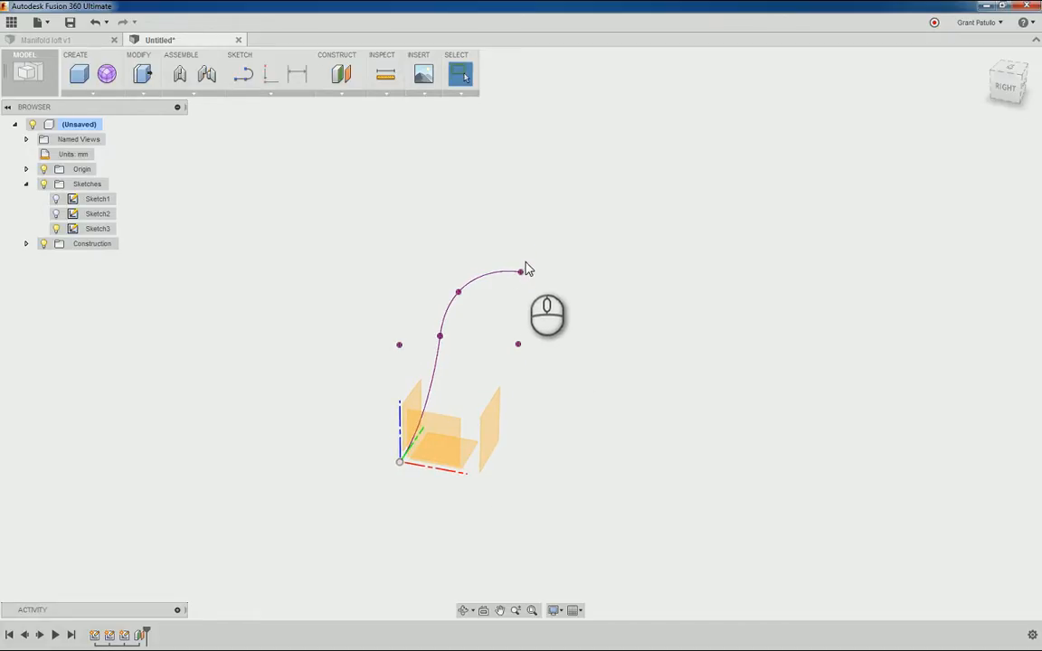
Step: In a new sketch on the XZ origin plane, draw a 50 mm diameter circle centred on the origin and finish the sketch
middle_click_drag(526, 269, 604, 335, "shift")
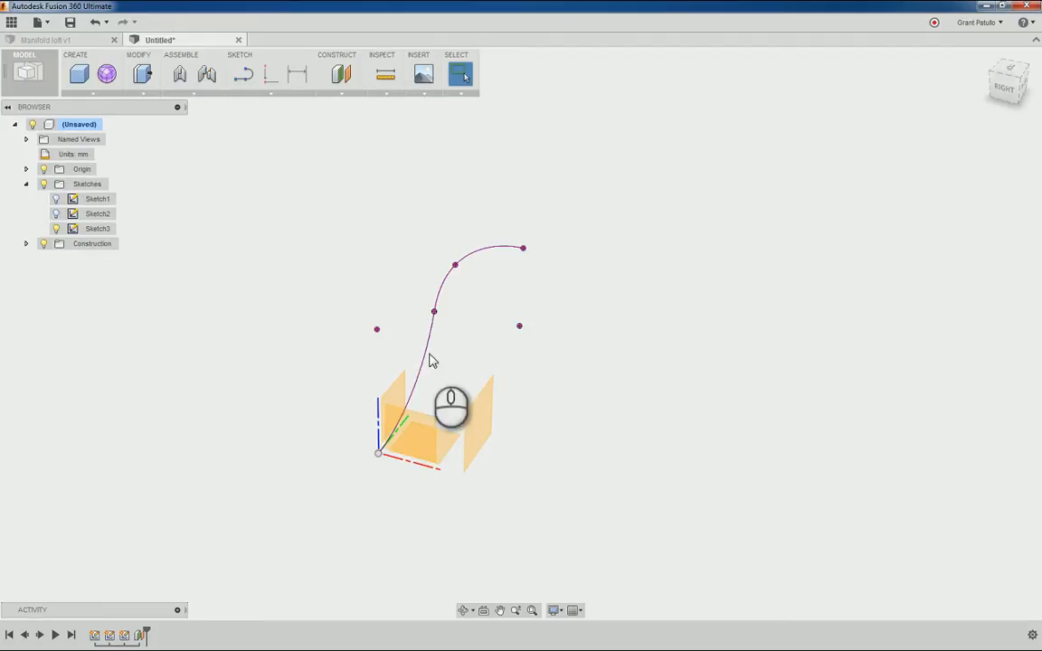
left_click(280, 97)
mouse_move(254, 151)
left_click(332, 150)
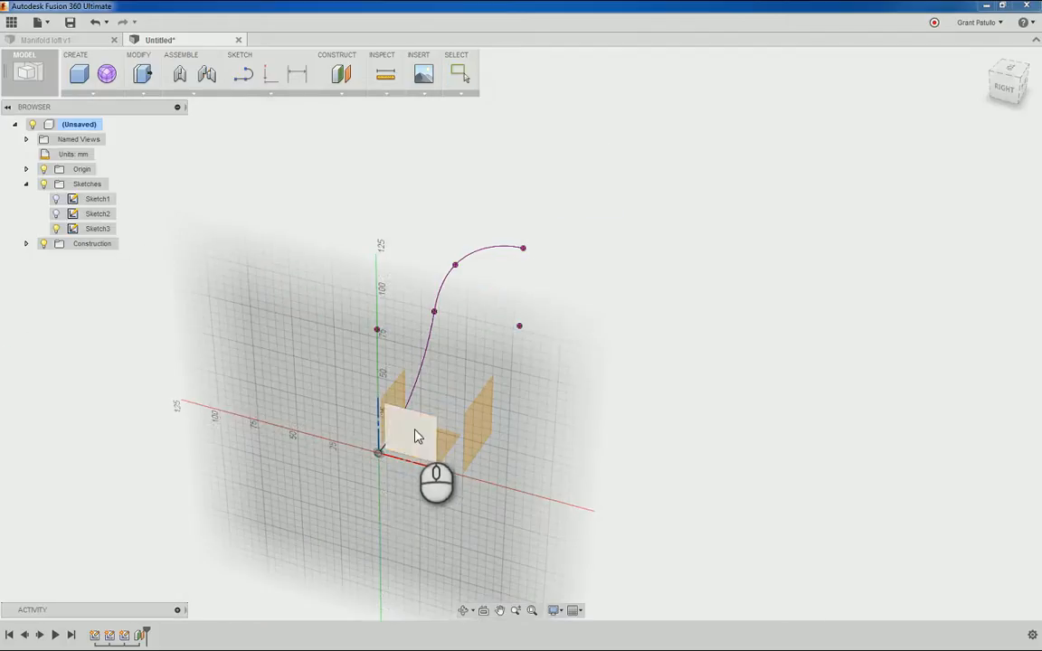
left_click(416, 437)
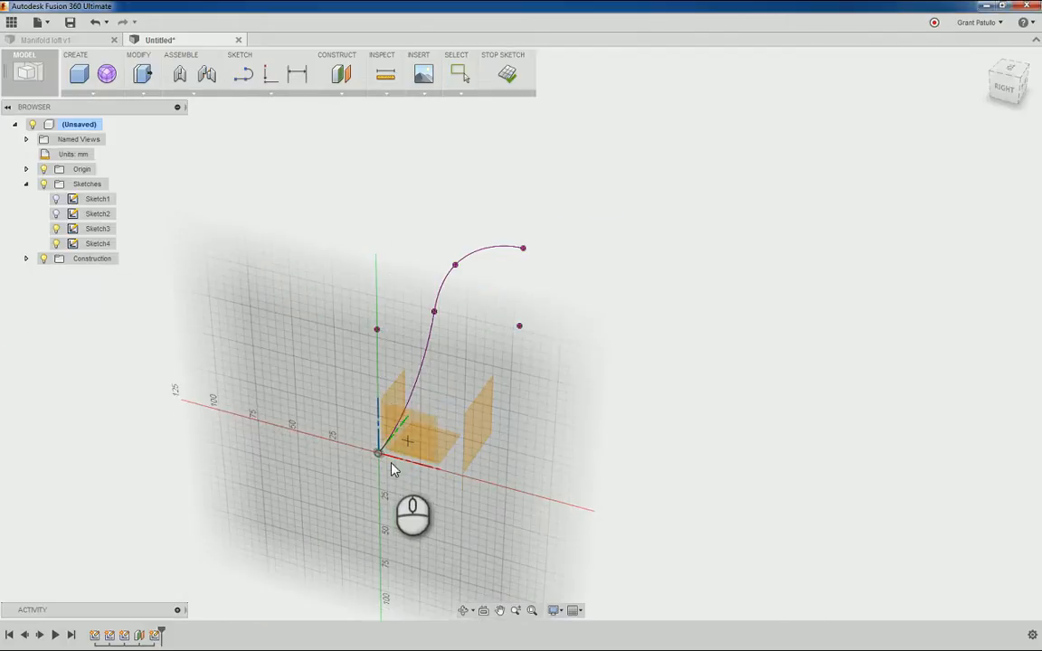
left_click(378, 454)
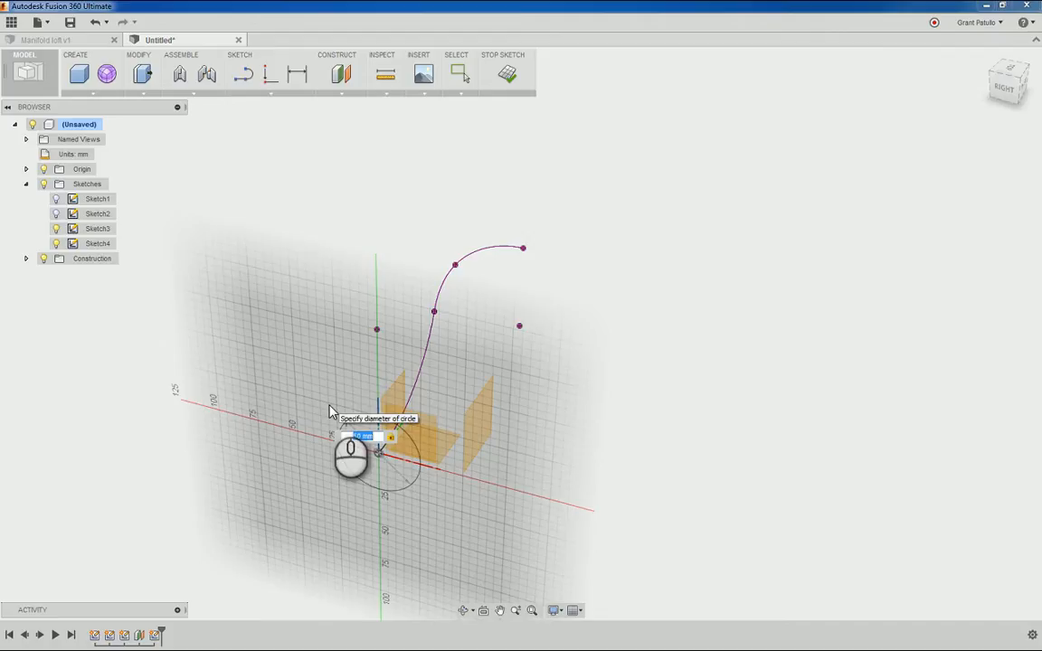
left_click(331, 412)
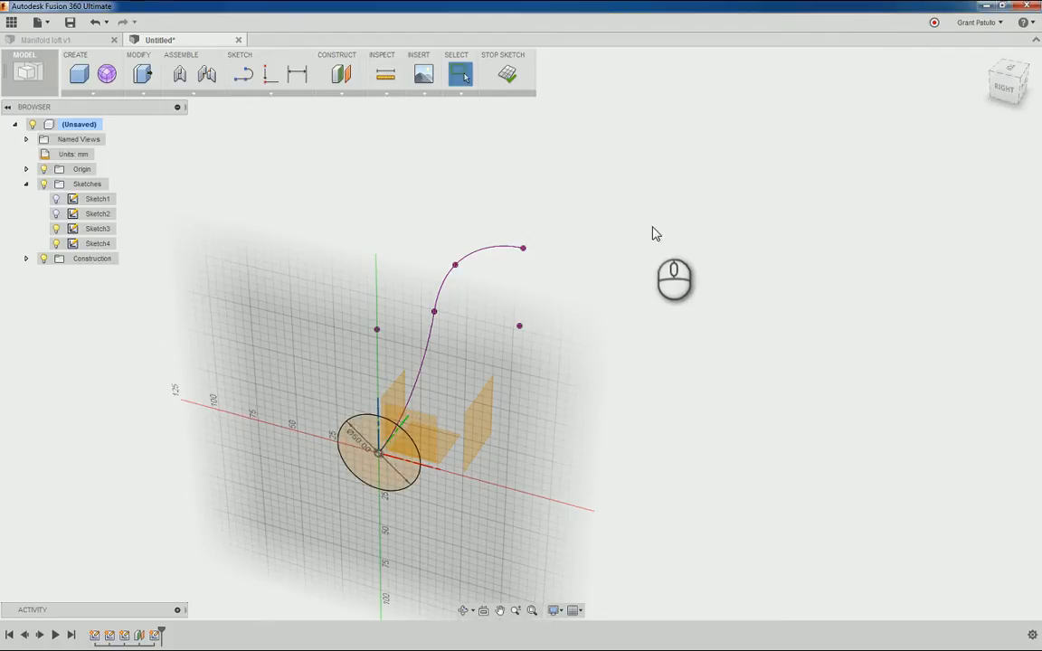
left_click(508, 74)
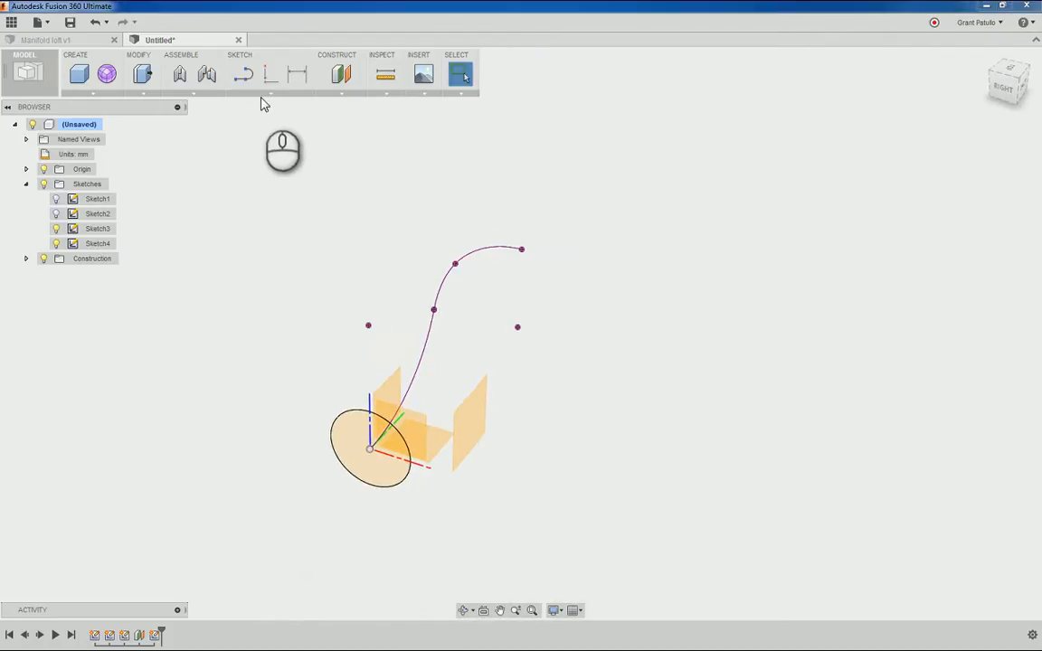
Step: Start a sketch on the offset construction plane and project the upper endpoint of the 3D path curve into it
left_click(270, 94)
mouse_move(280, 152)
left_click(322, 151)
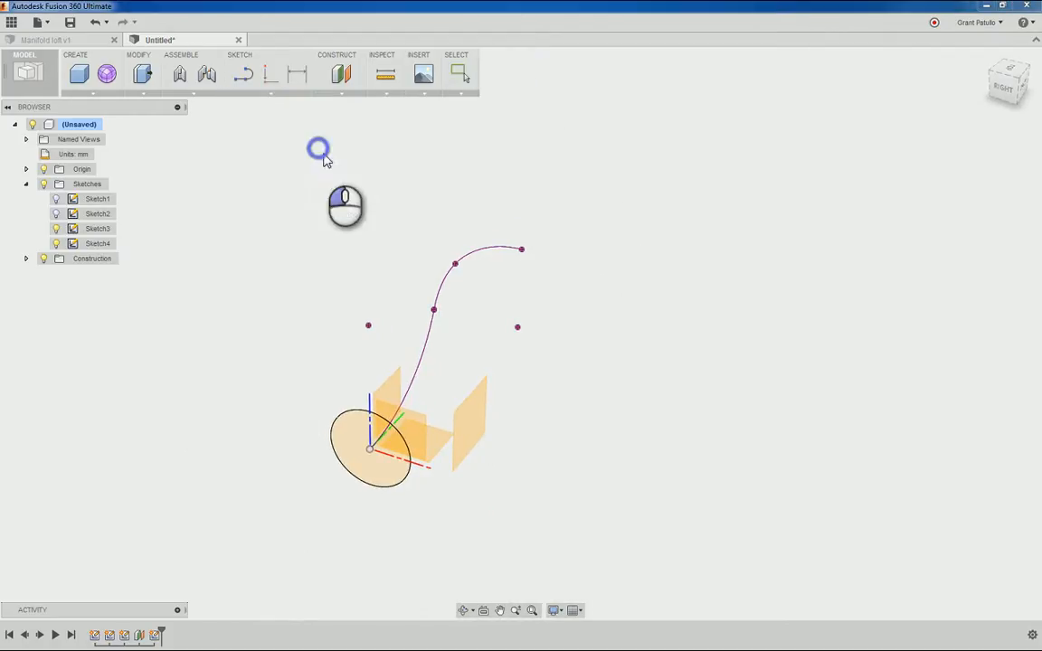
left_click(480, 436)
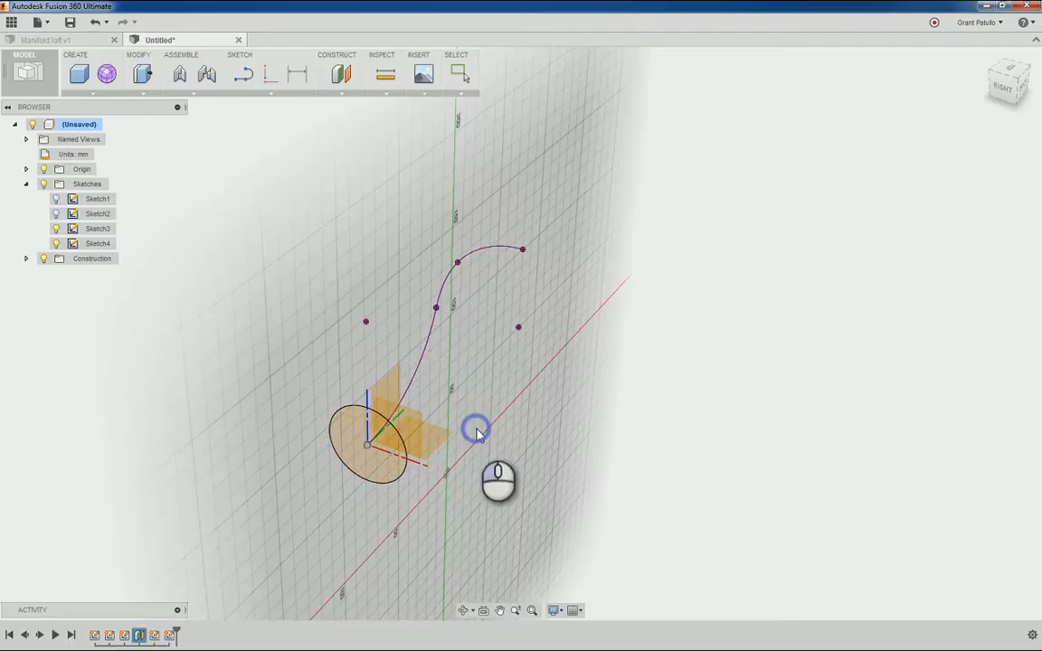
left_click(270, 94)
mouse_move(292, 402)
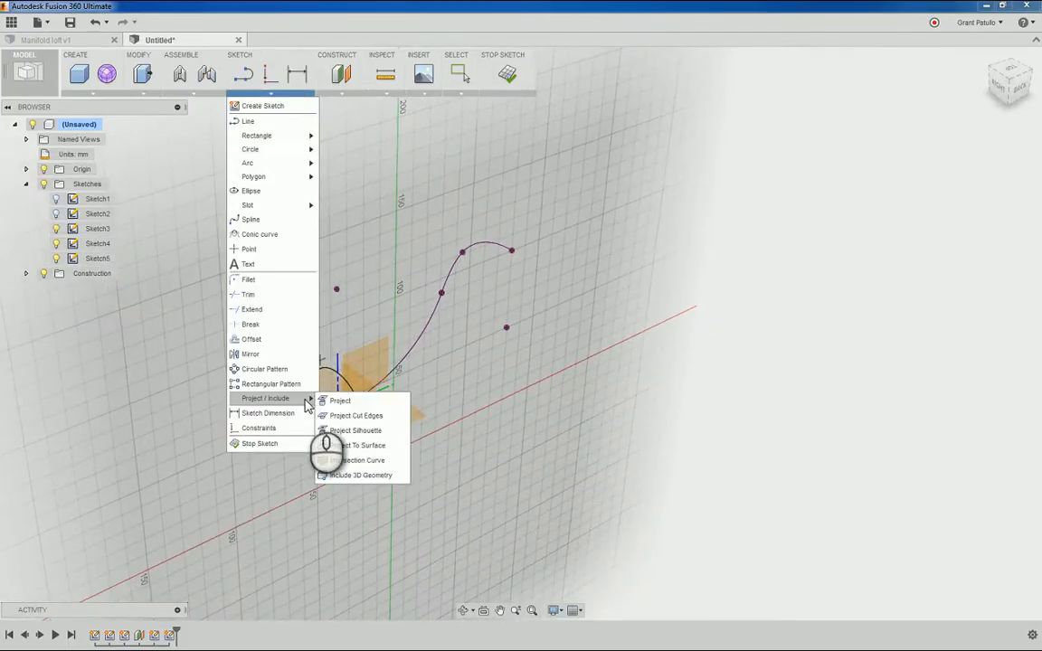
left_click(520, 273)
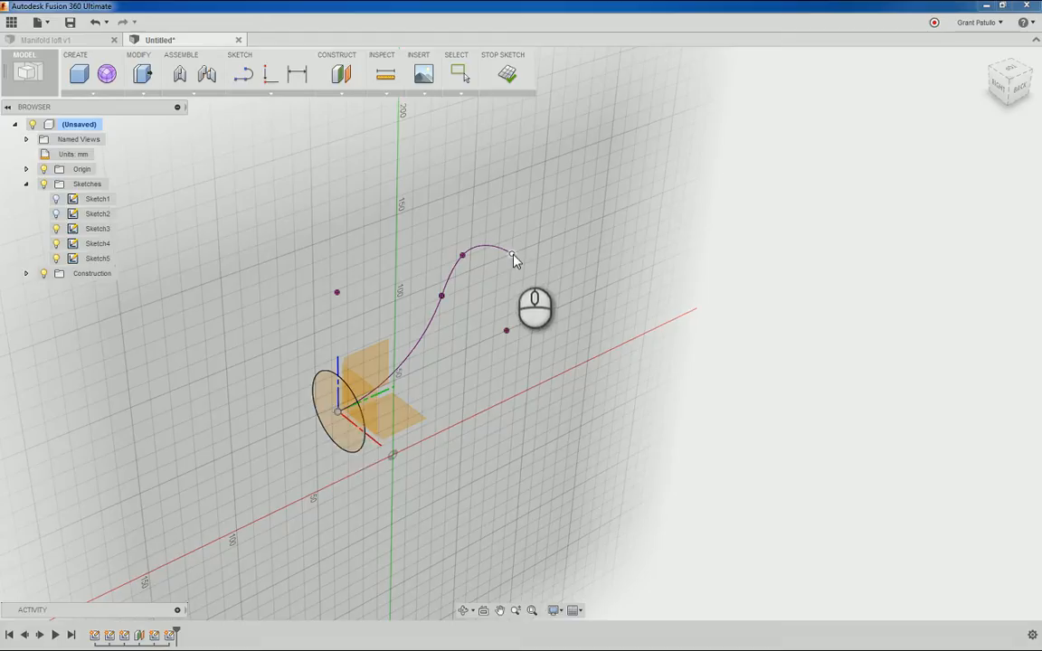
left_click(512, 255)
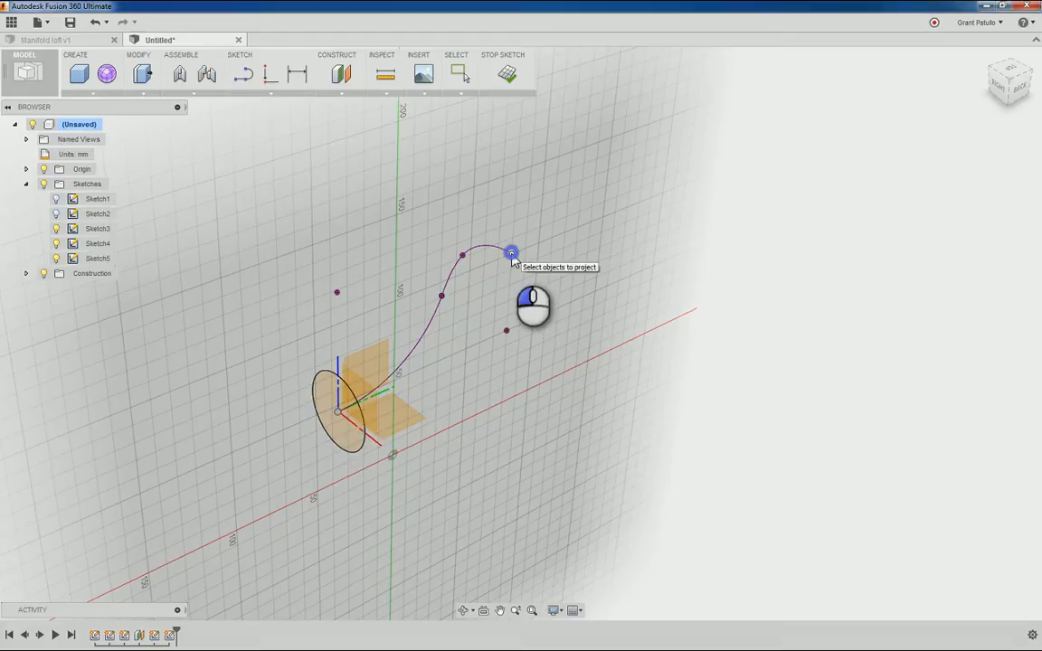
key("Escape")
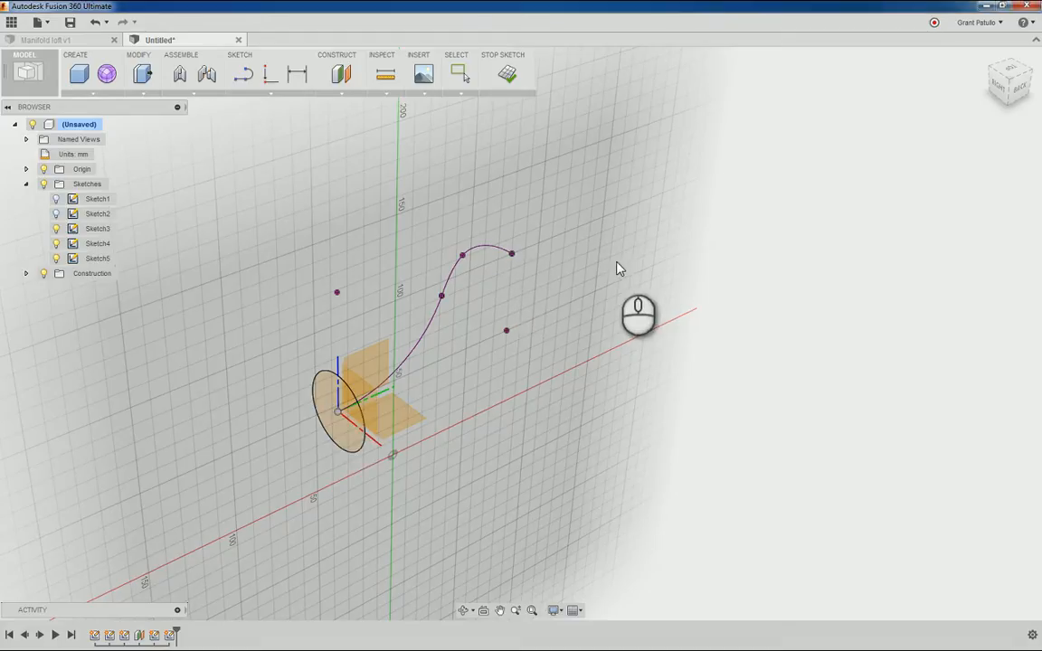
Step: Draw a 40 mm diameter circle centred on the projected path endpoint and finish the sketch
left_click(260, 94)
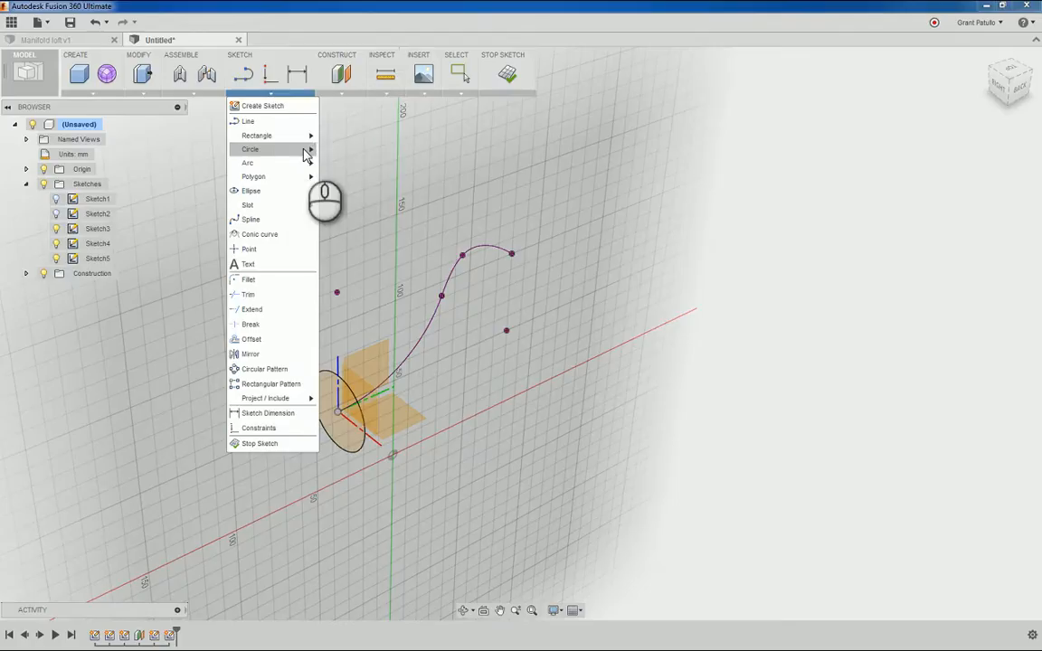
left_click(349, 191)
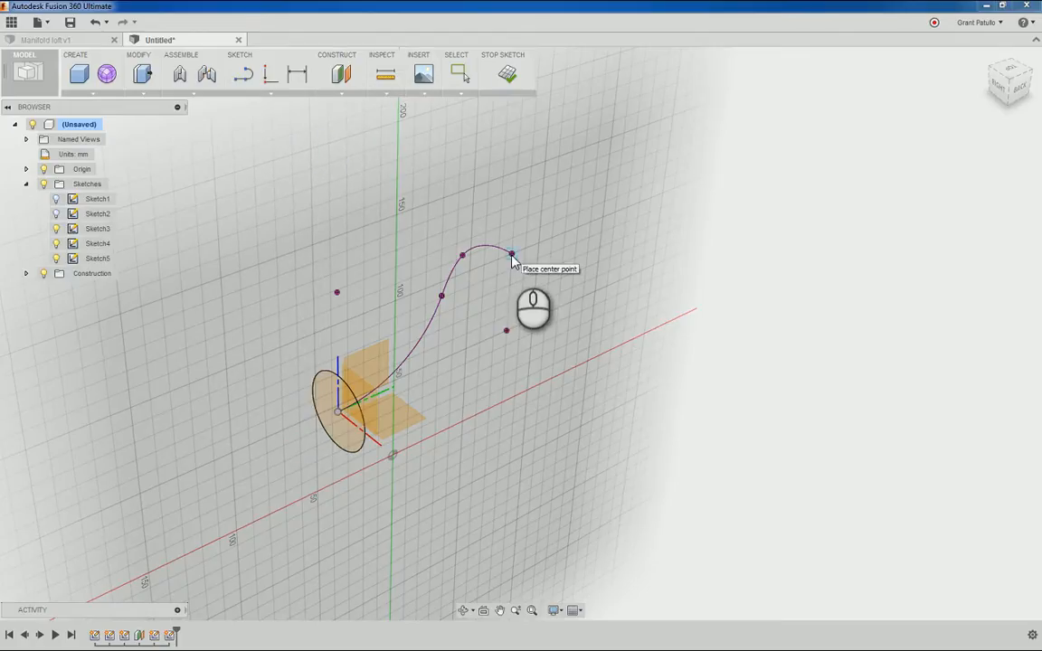
left_click(512, 256)
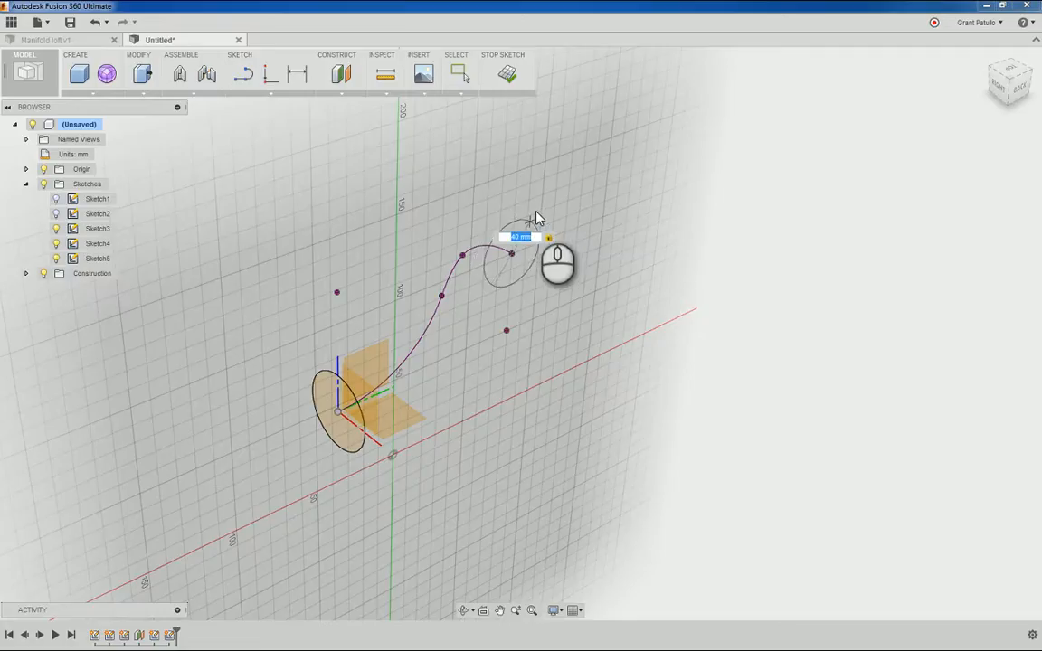
key("Return")
key("Escape")
left_click_drag(536, 217, 572, 225, "shift")
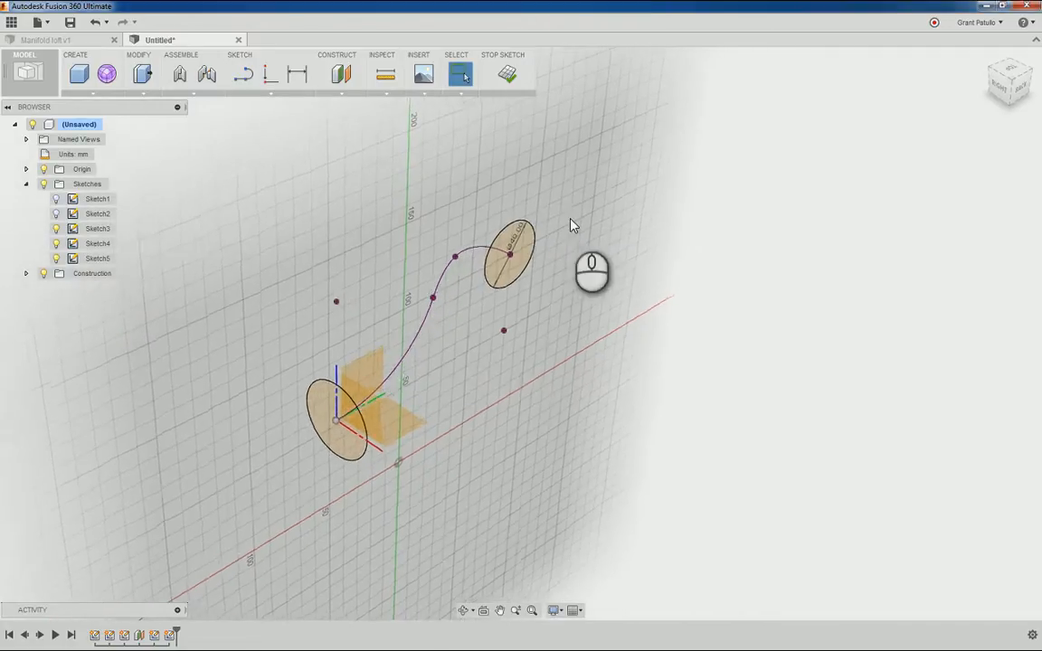
mouse_move(572, 225)
middle_mouse_down("shift")
mouse_move(582, 296)
mouse_move(583, 203)
middle_mouse_up("shift")
left_click(508, 73)
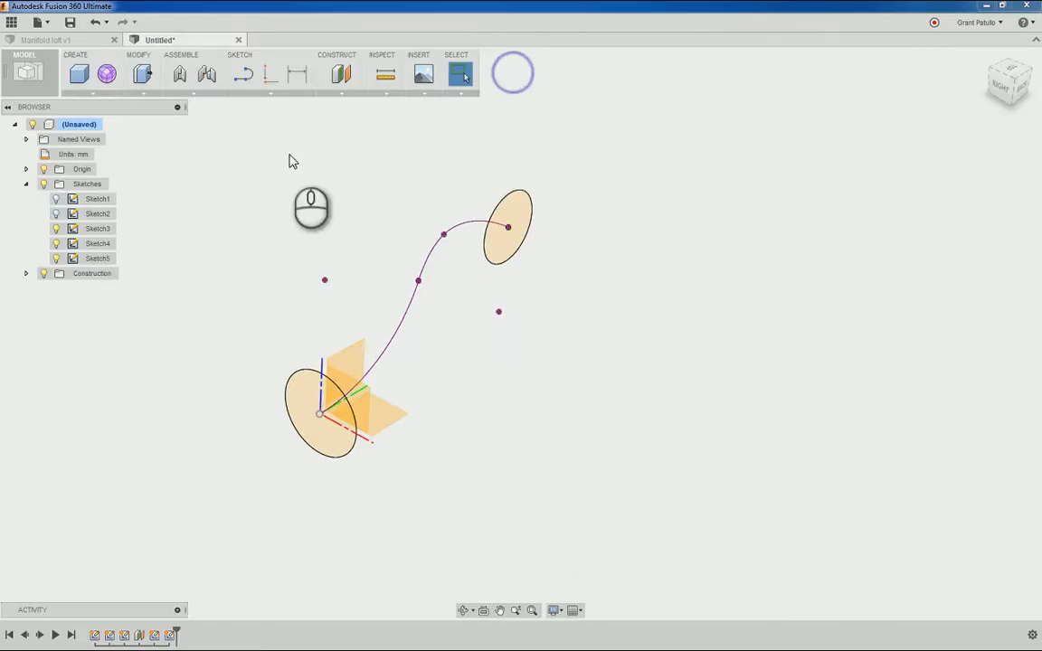
Step: Start a new-body Loft with both circle profiles and the path curve in view
left_click(94, 93)
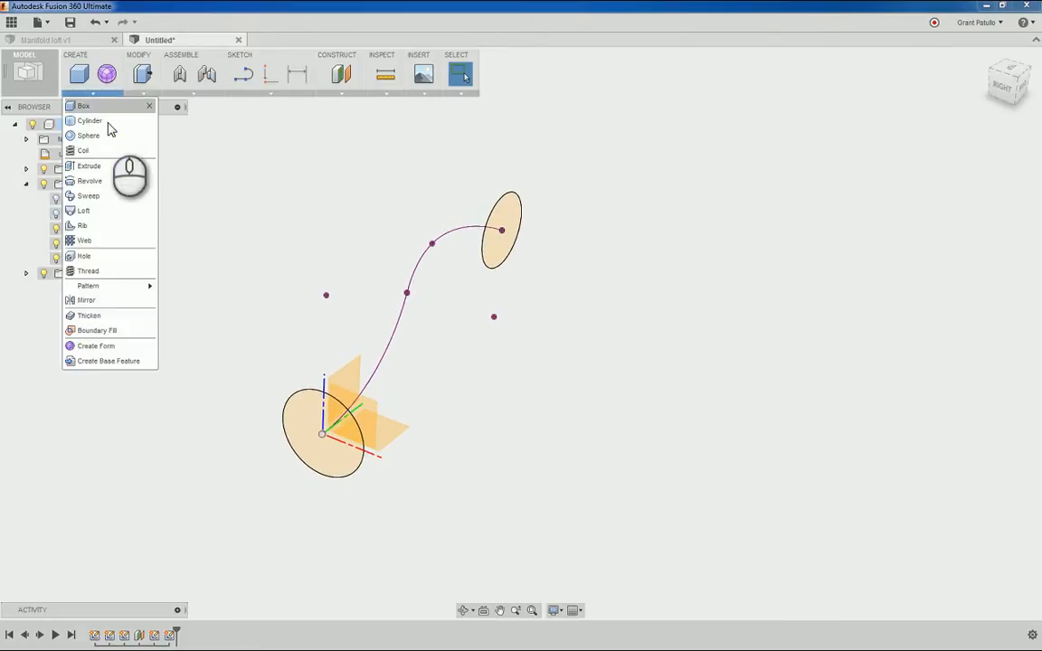
left_click(106, 211)
mouse_move(413, 290)
middle_mouse_down("shift")
mouse_move(464, 408)
mouse_move(683, 234)
mouse_move(515, 230)
mouse_move(617, 265)
mouse_move(848, 58)
middle_mouse_up("shift")
left_click(1007, 93)
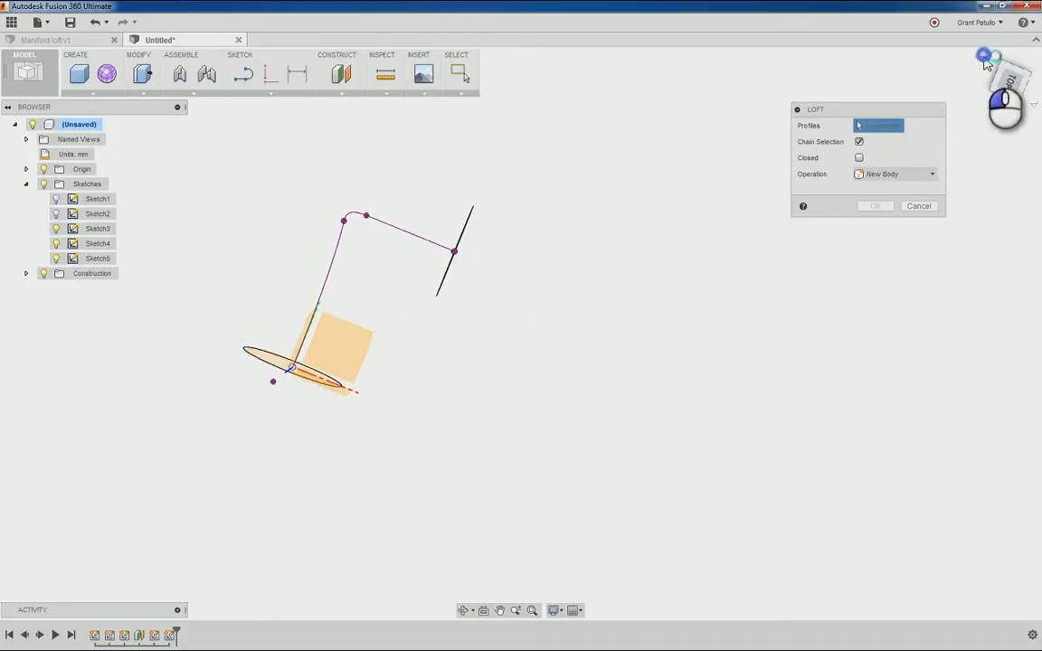
middle_click_drag(681, 400, 632, 409, "shift")
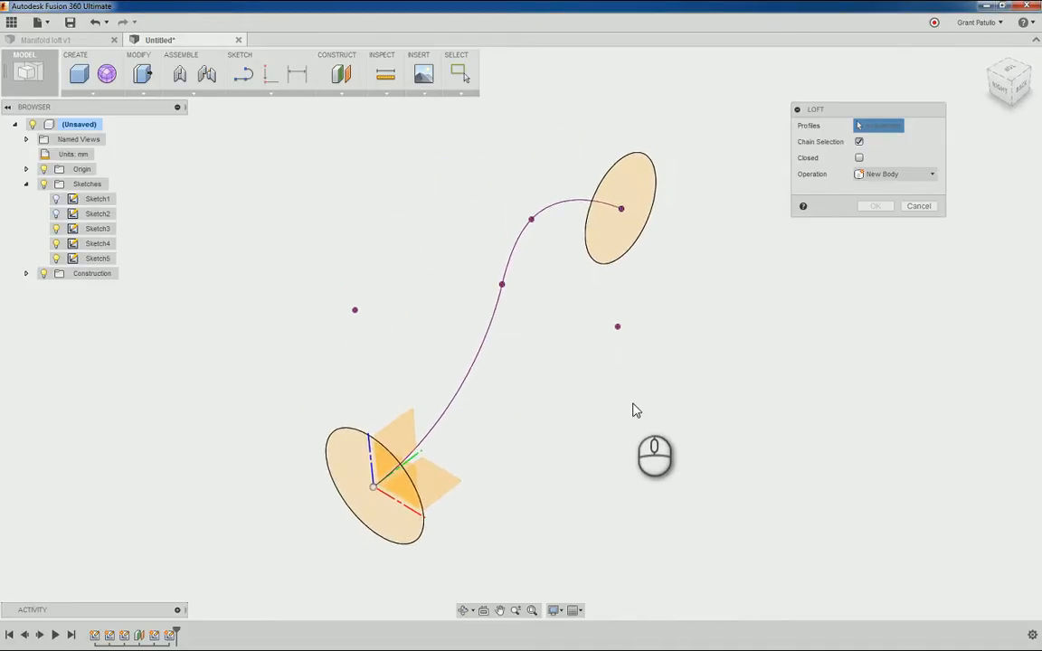
left_click(423, 538)
left_click(655, 205)
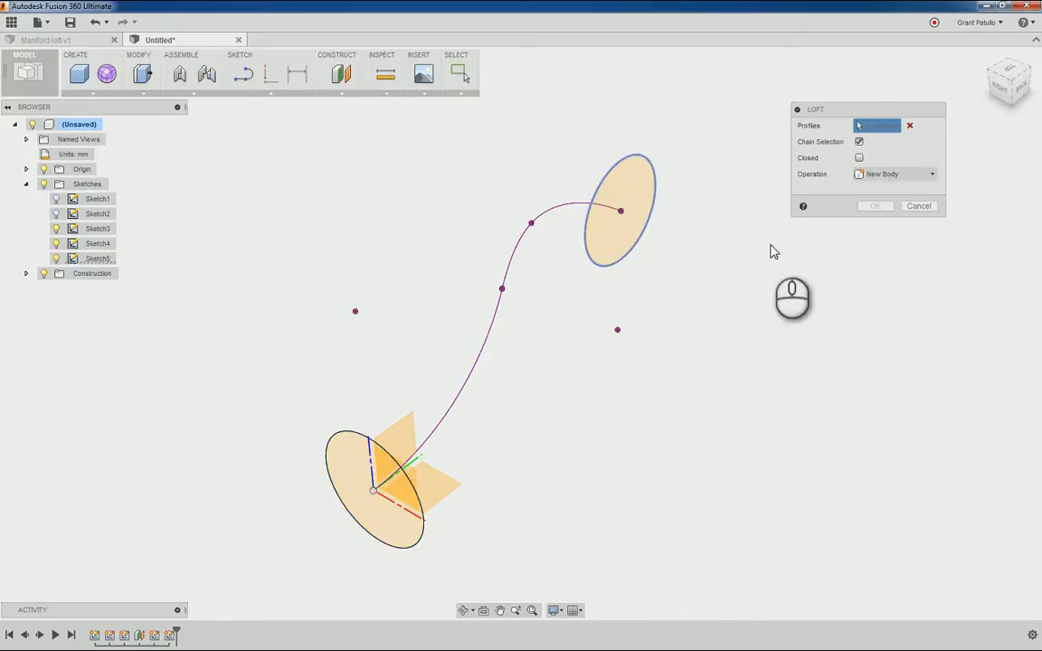
left_click(424, 537)
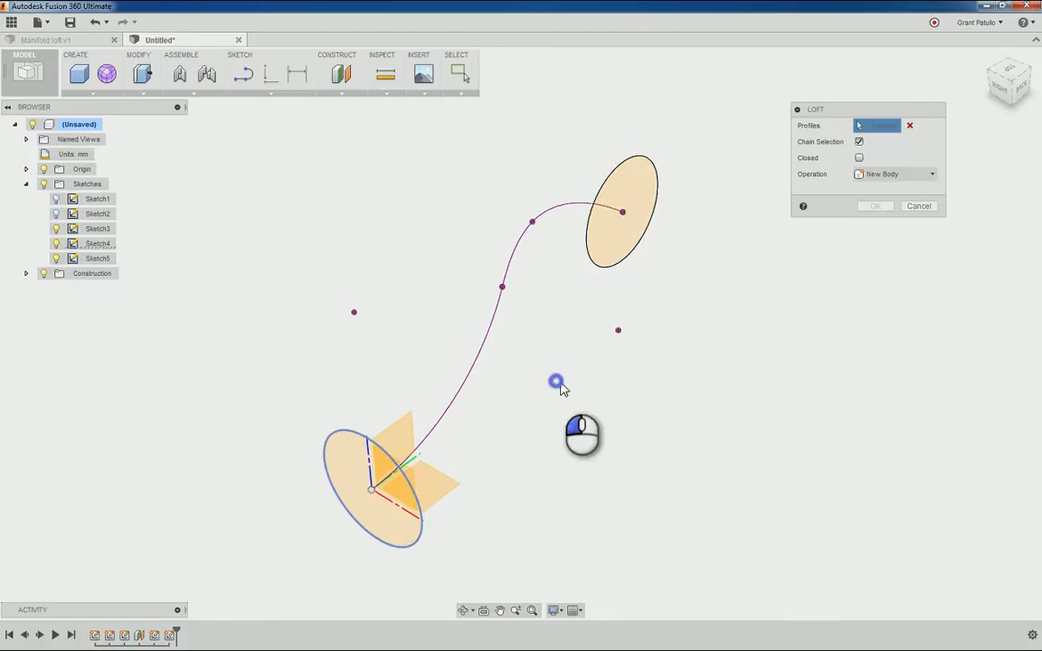
left_click(910, 125)
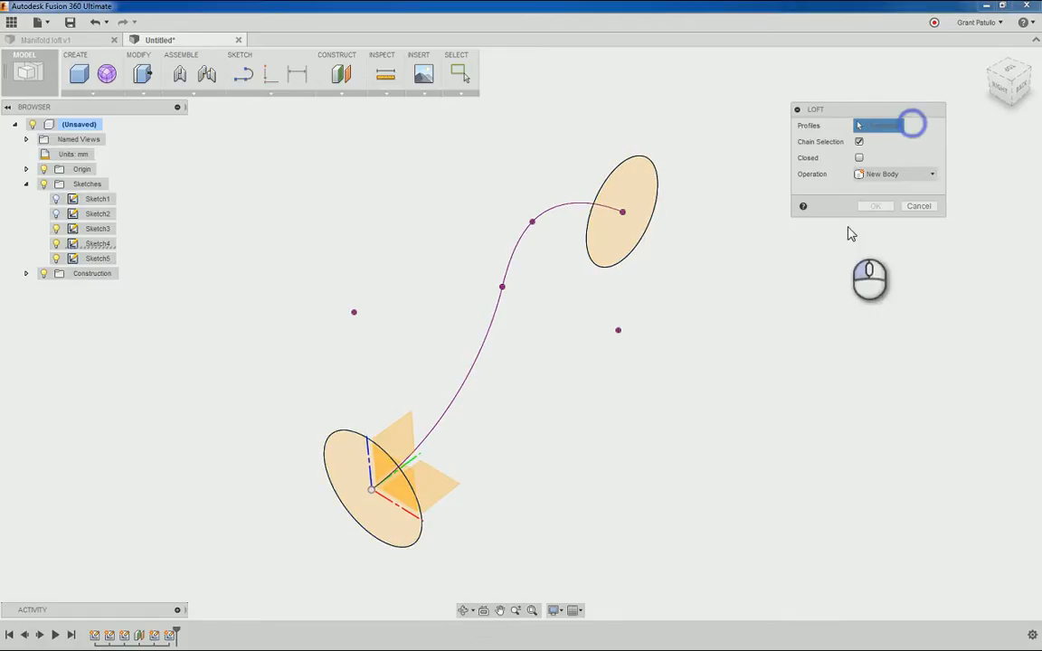
left_click(632, 223)
left_click(407, 541)
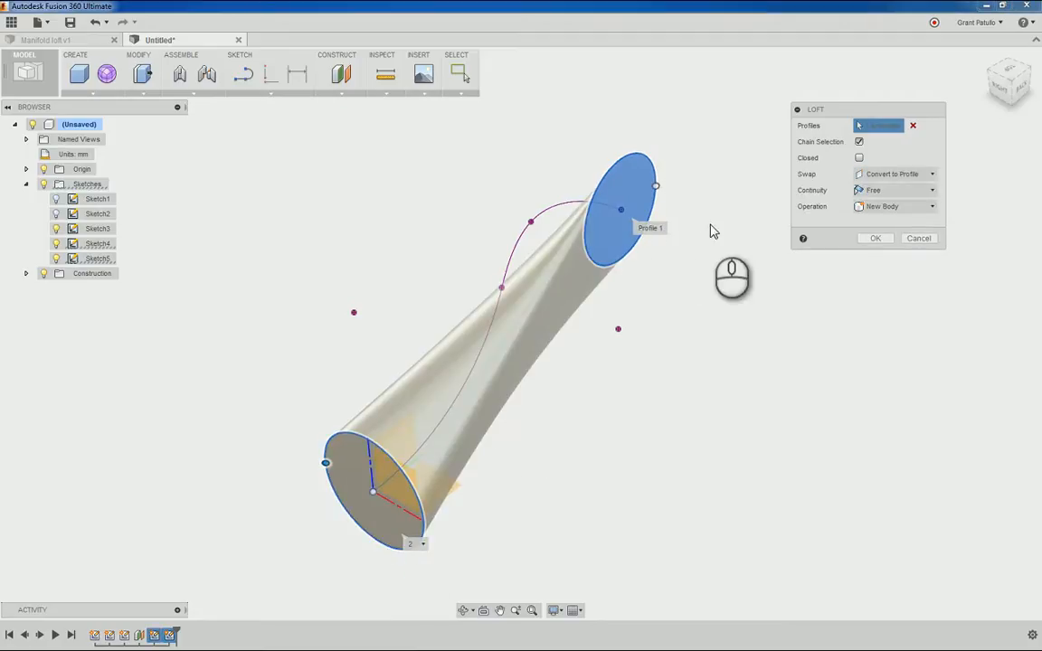
left_click(477, 361)
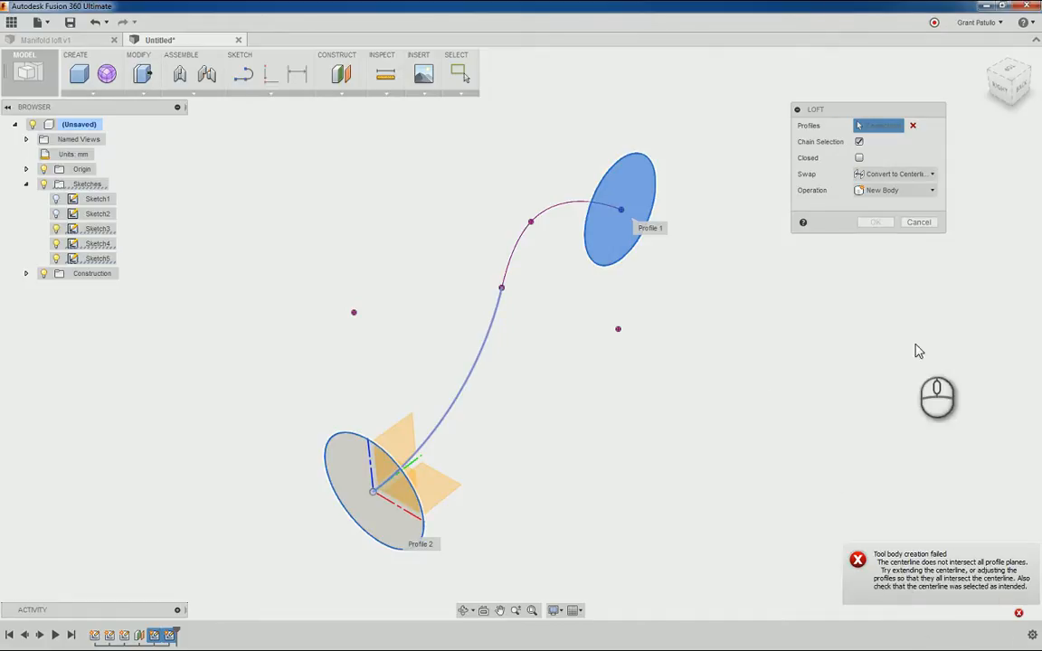
left_click(893, 174)
left_click(879, 207)
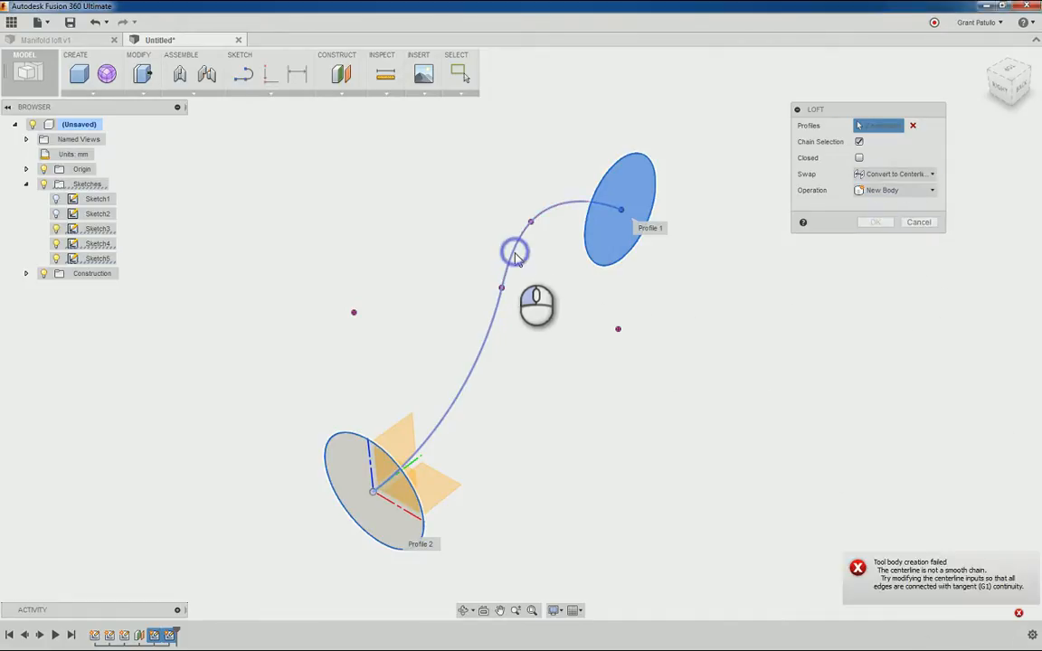
left_click(867, 175)
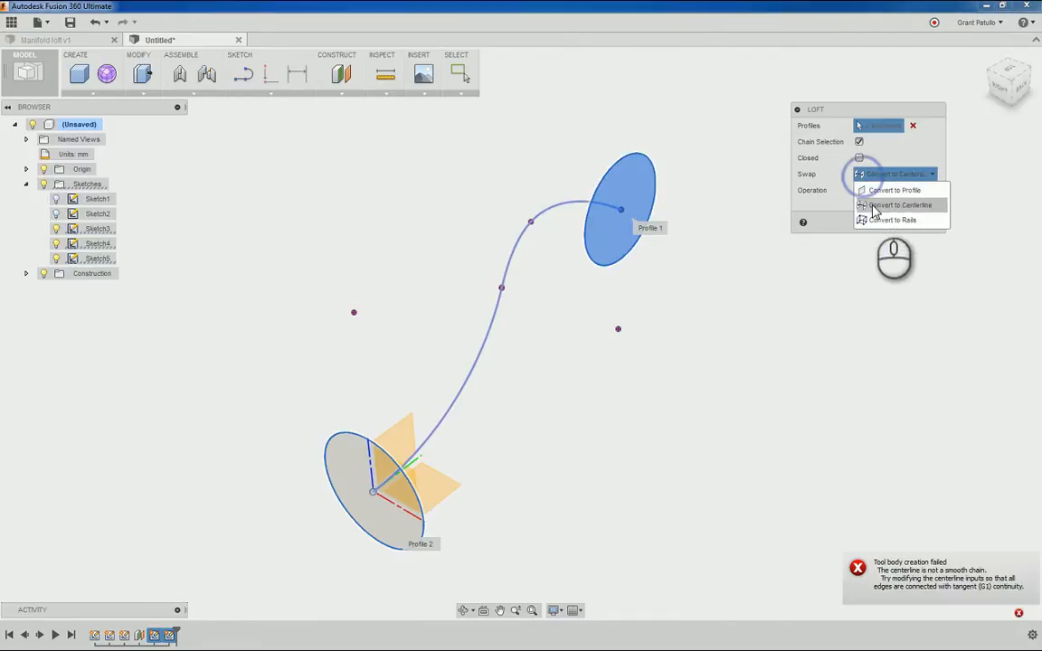
left_click(872, 203)
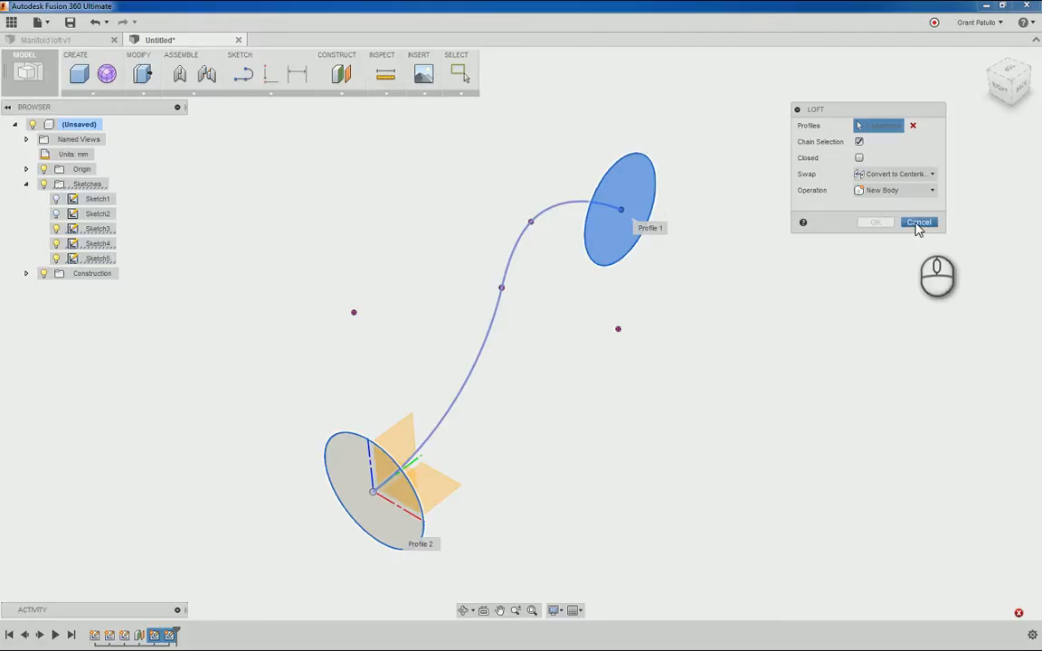
left_click(918, 223)
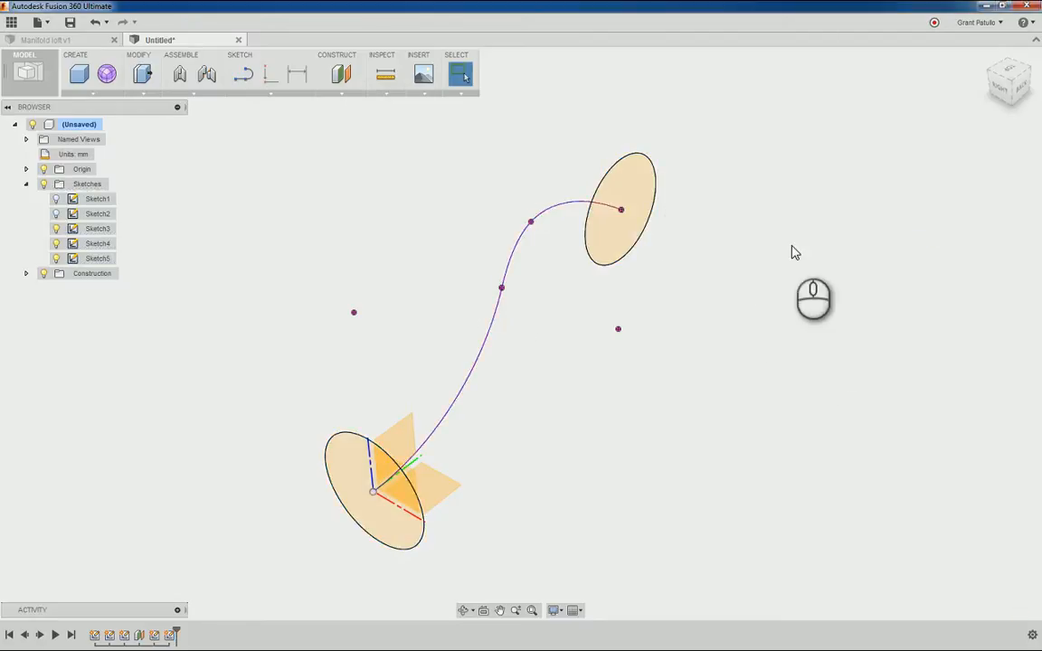
Step: Construct a plane along the lower path curve at distance 0.00, at the joint where it meets the upper curve
middle_click_drag(790, 263, 318, 116, "shift")
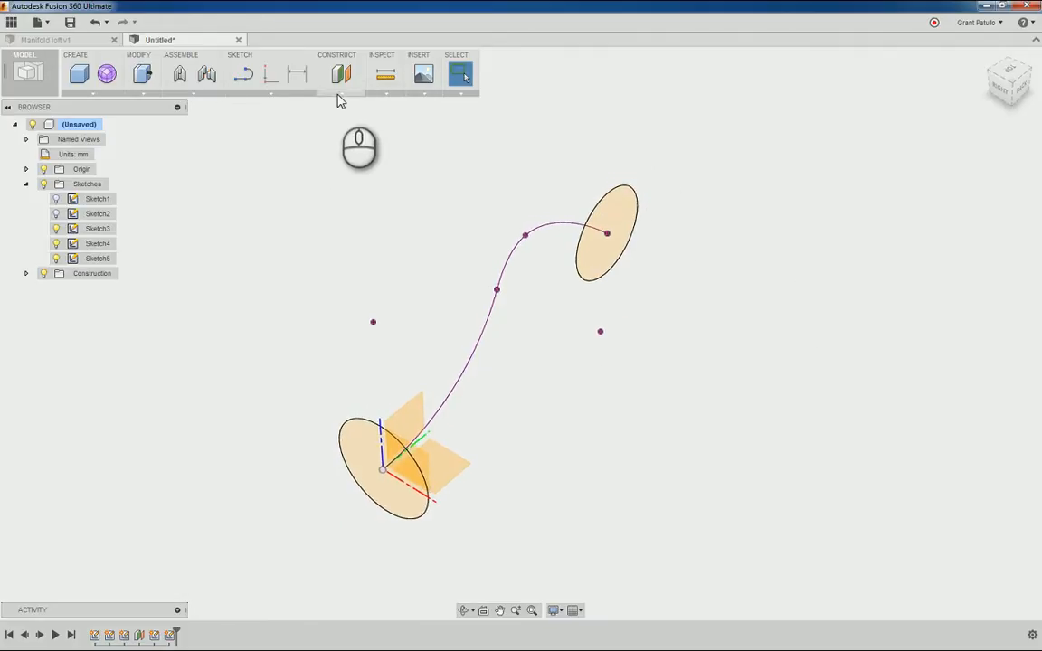
left_click(340, 92)
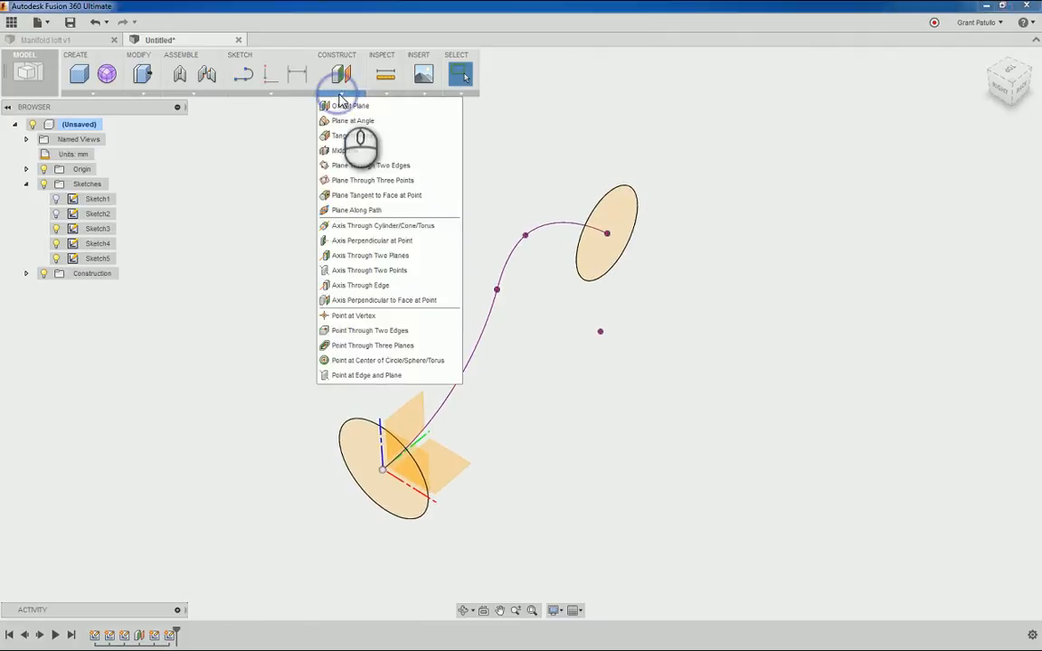
left_click(347, 211)
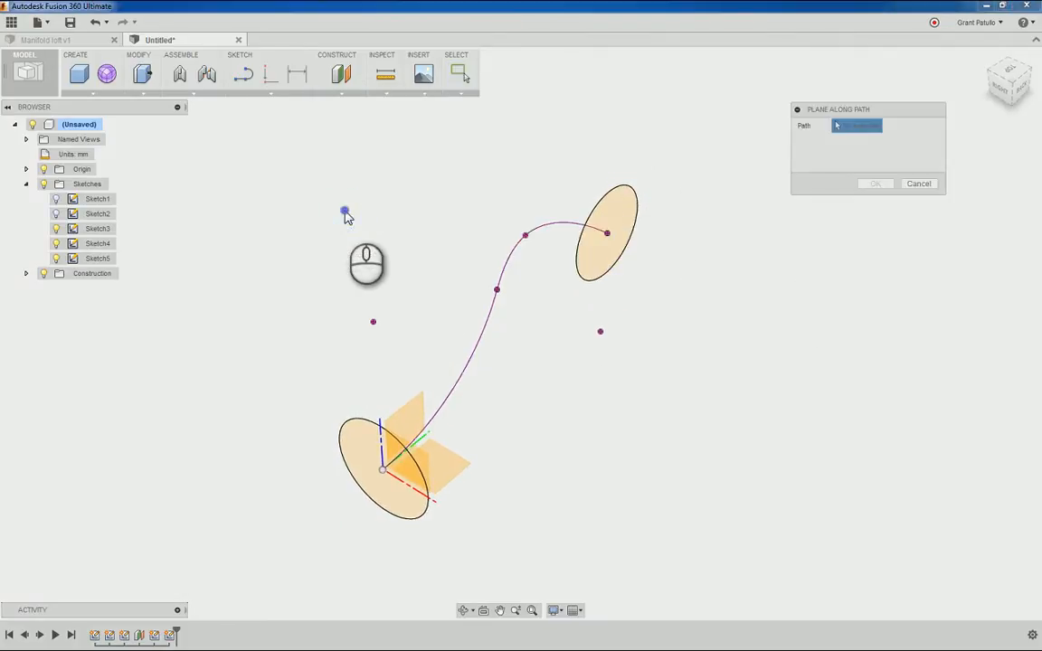
left_click(459, 386)
left_click_drag(464, 385, 498, 295)
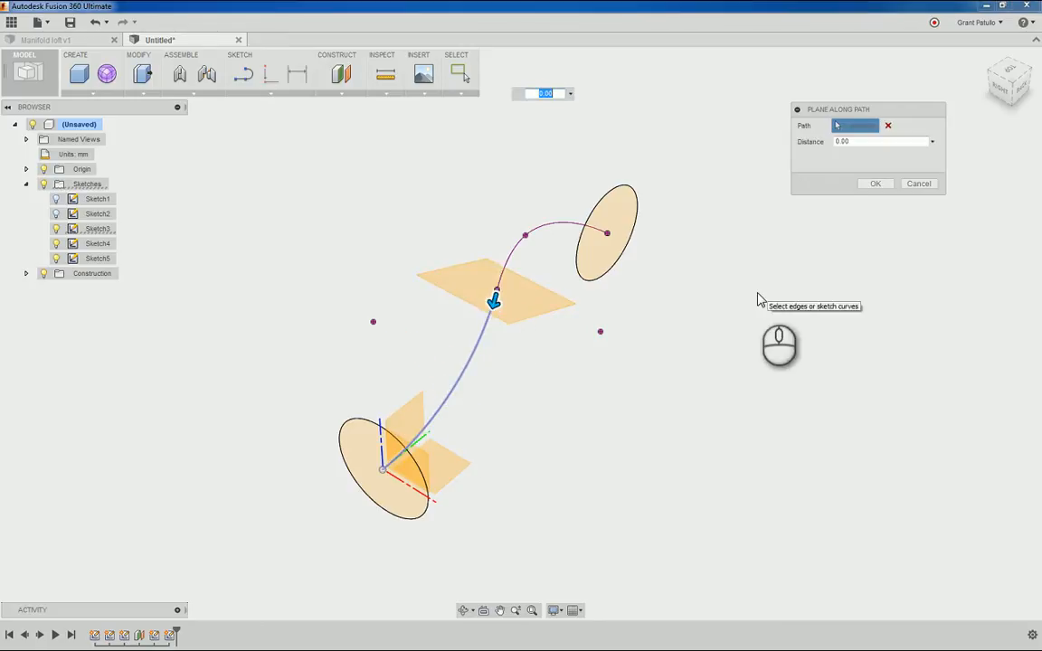
left_click(874, 186)
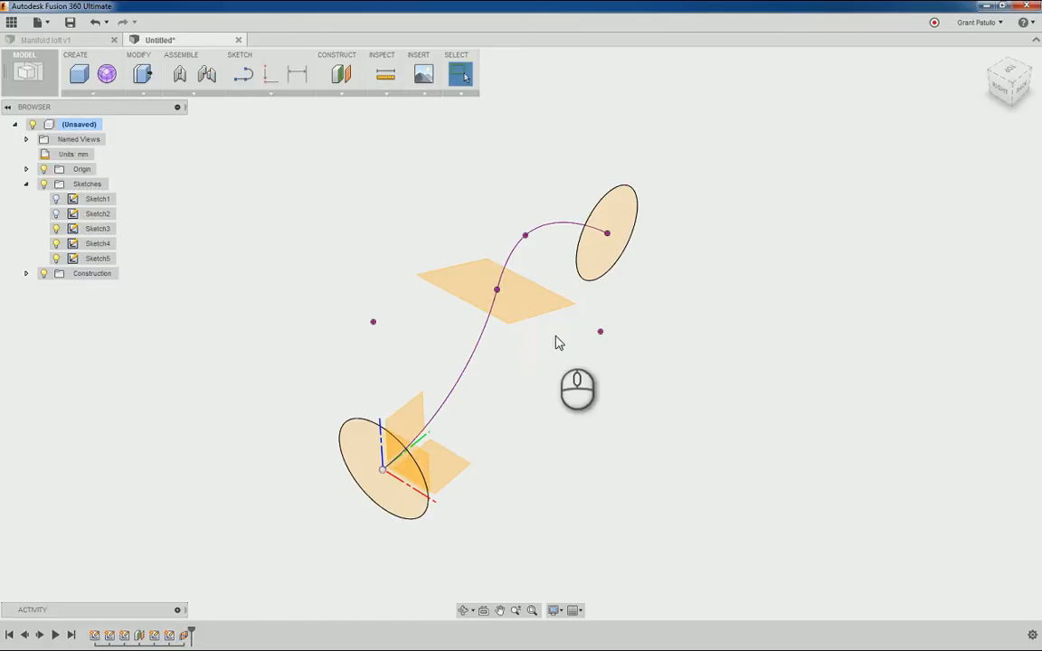
Step: Start a sketch on the new mid-path plane and project the path's joint point into it
left_click(269, 93)
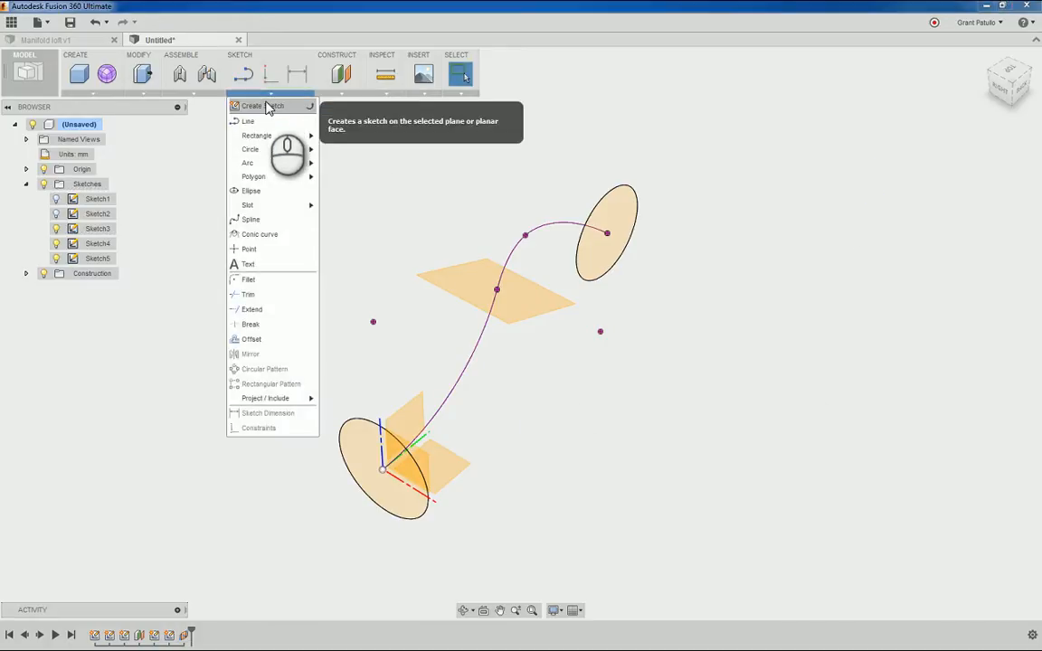
left_click(262, 107)
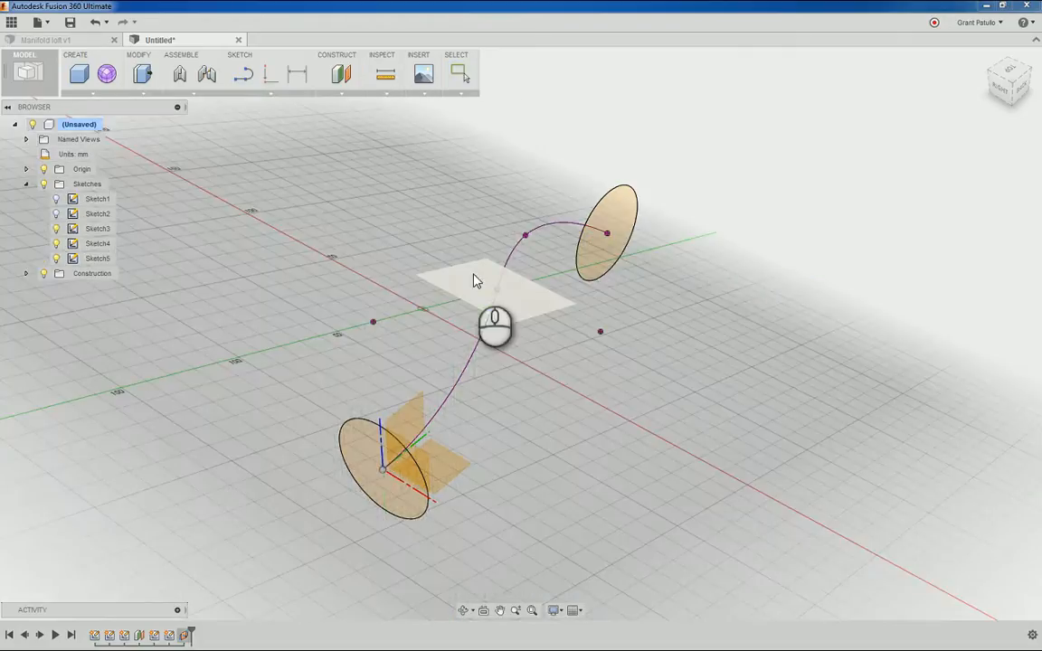
left_click(474, 275)
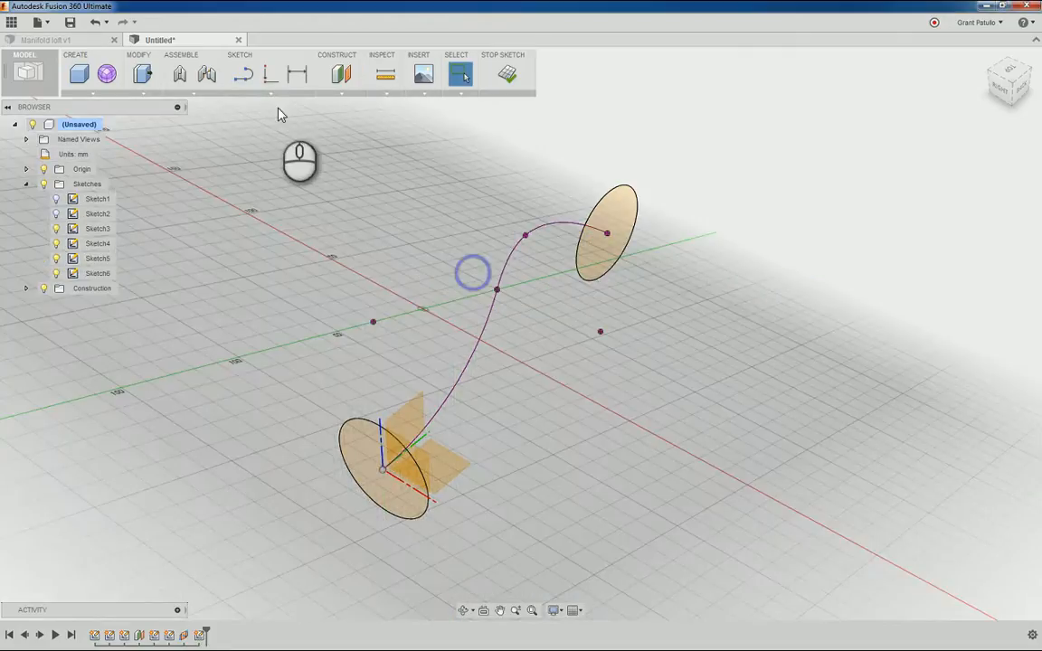
left_click(266, 93)
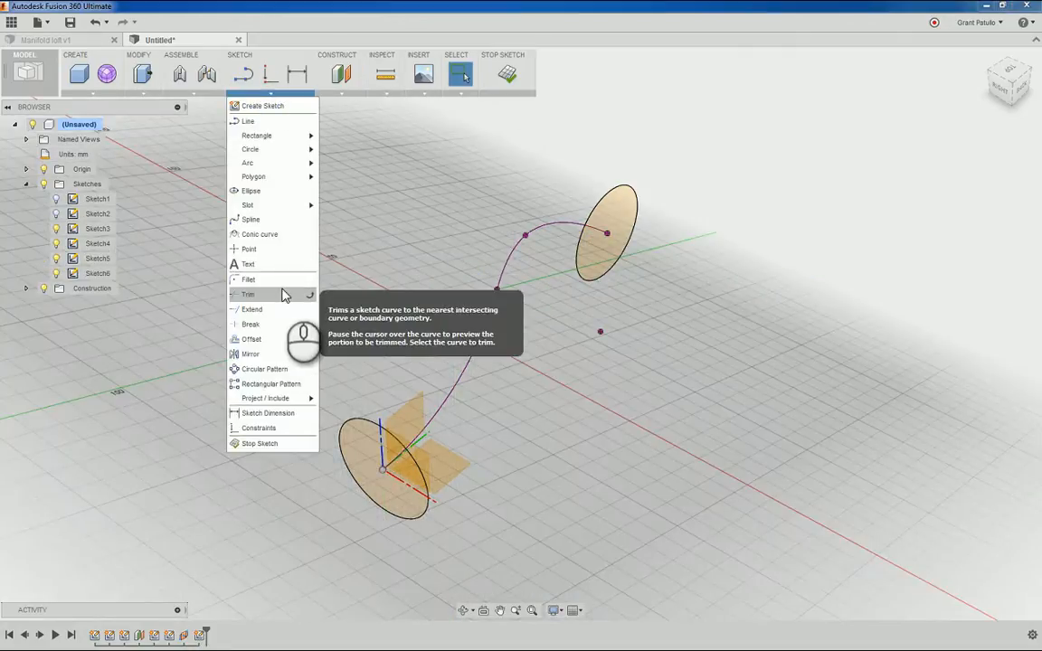
mouse_move(303, 399)
left_click(338, 401)
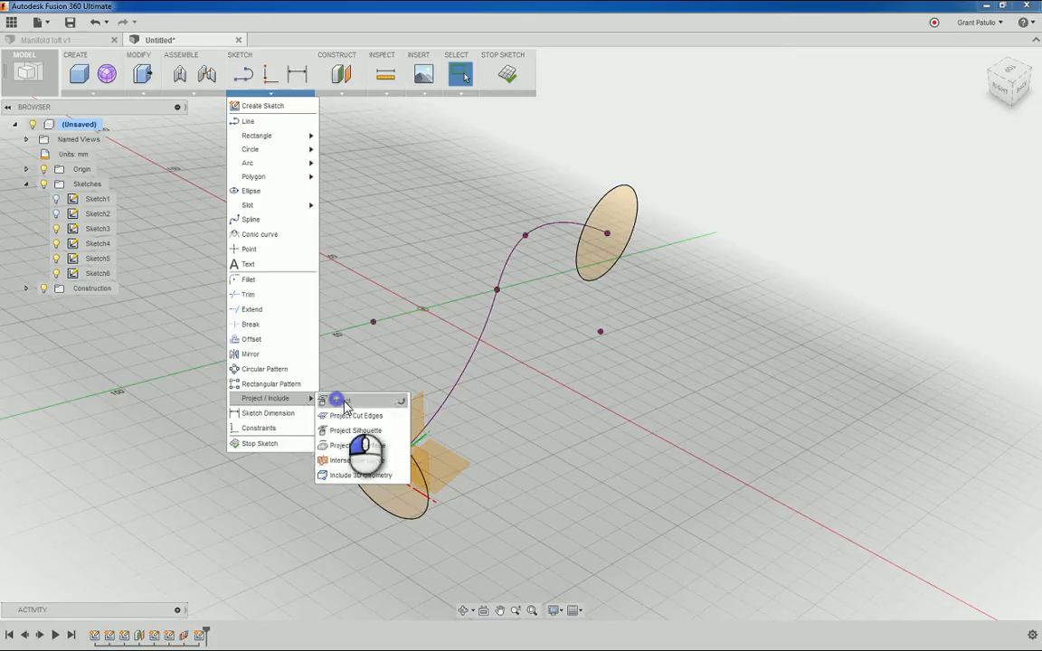
left_click(497, 290)
Step: Draw a 45 mm centre-diameter circle on the projected joint point and finish the sketch
left_click(271, 93)
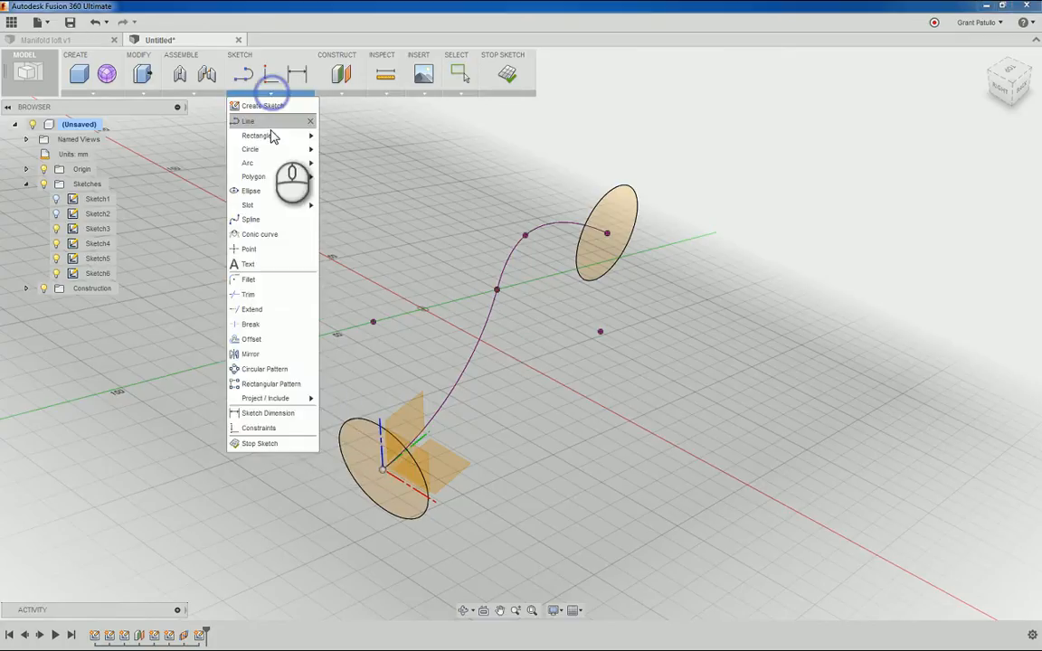
mouse_move(276, 149)
left_click(335, 153)
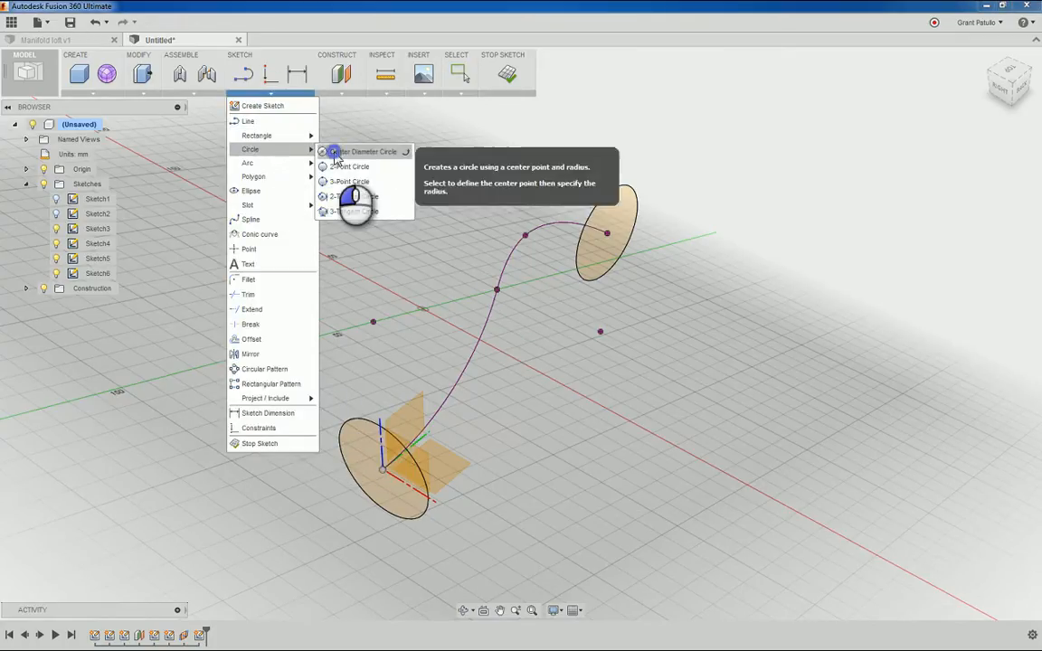
left_click(497, 291)
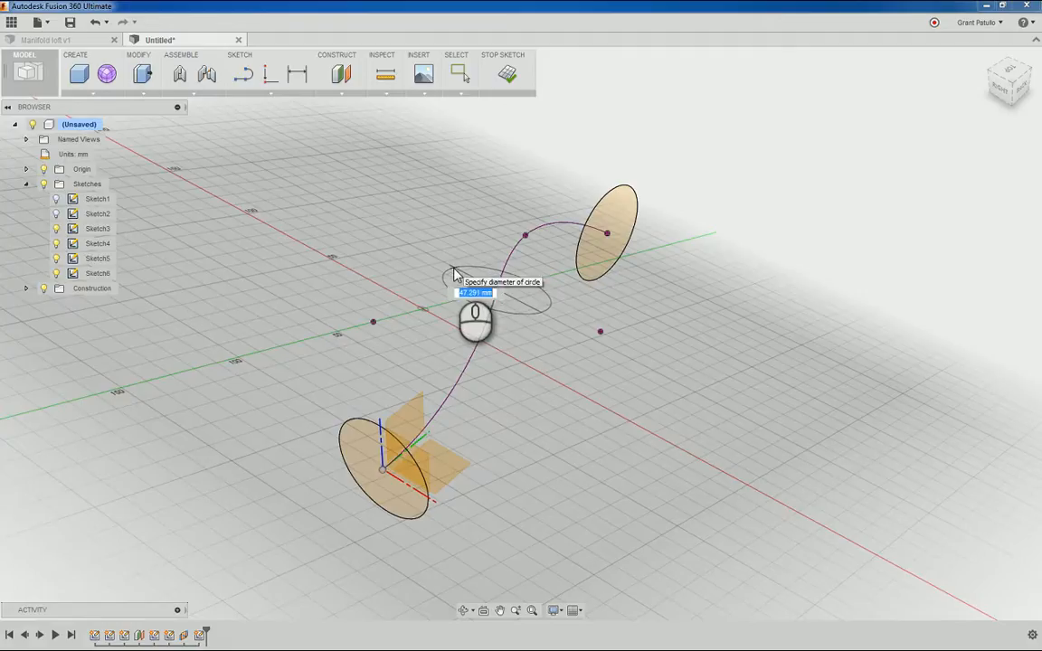
type("45")
key("Return")
key("Escape")
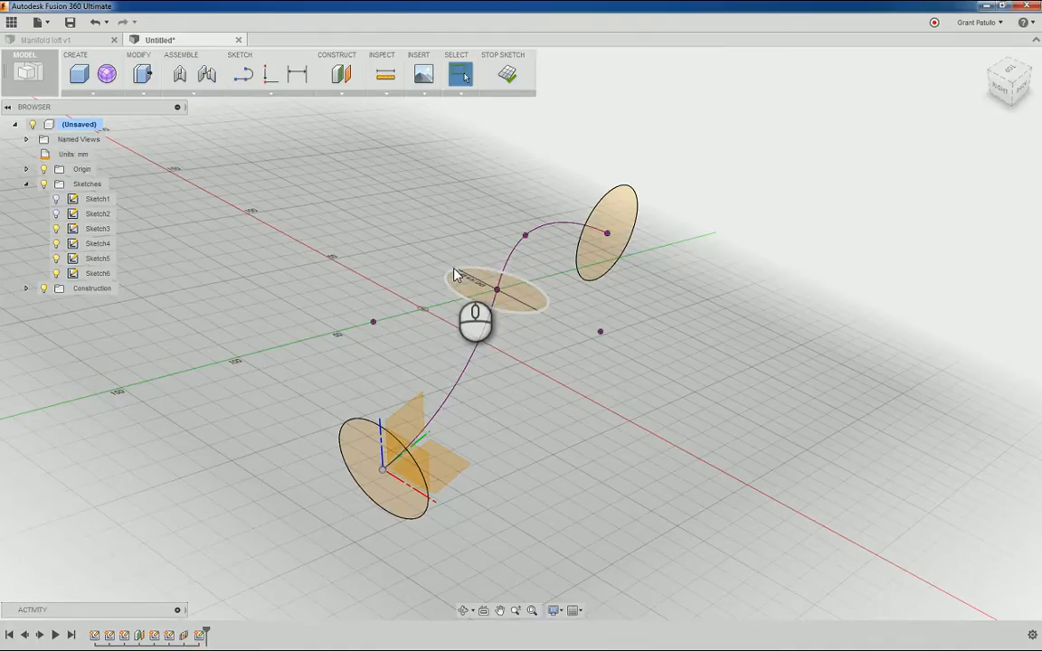
left_click(509, 74)
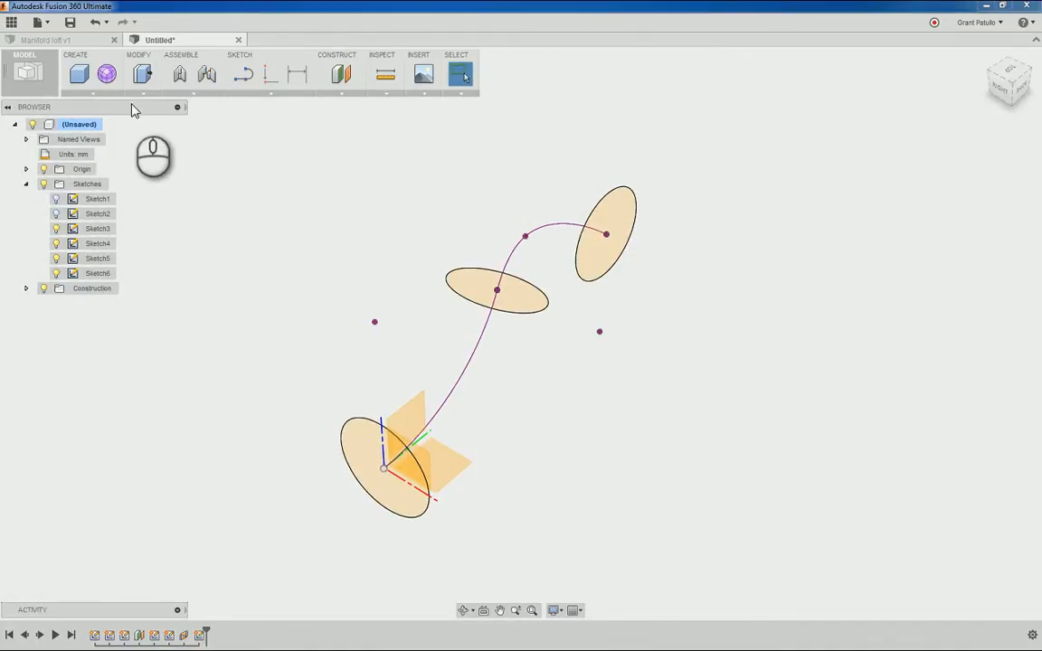
Step: Loft a new body from the upper end circle to the mid-path circle, following the upper path curve as centreline
left_click(107, 90)
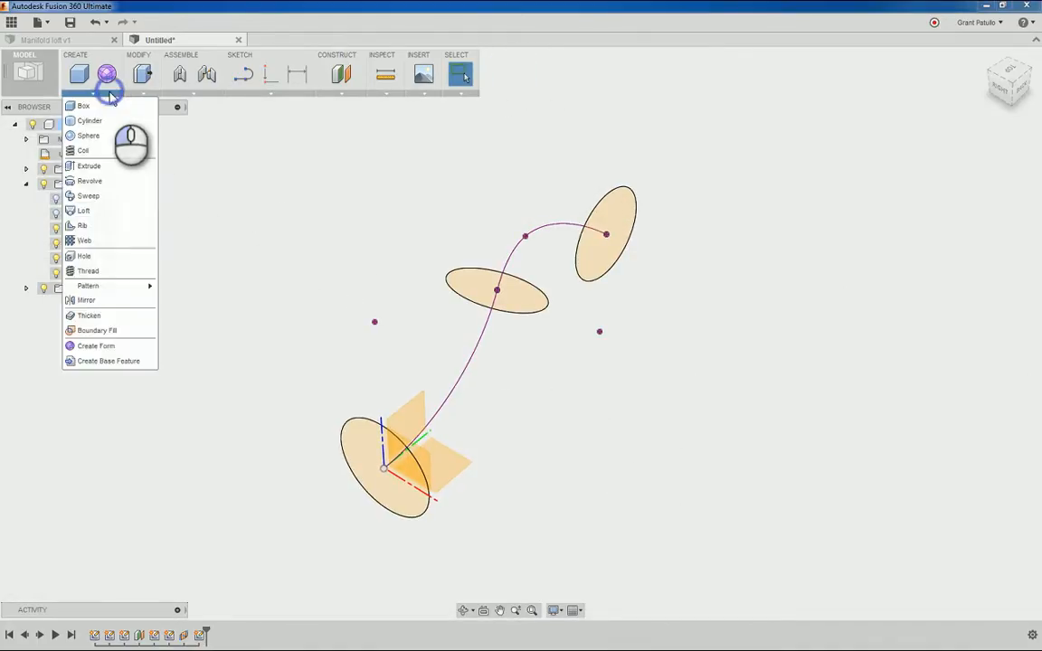
left_click(91, 207)
left_click(623, 210)
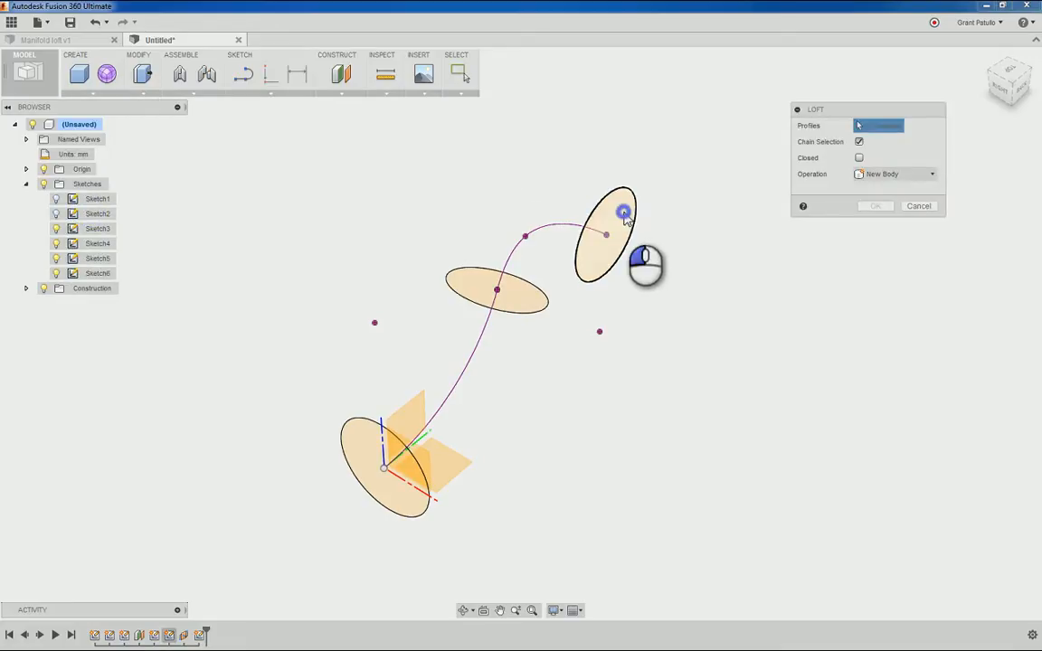
left_click(528, 311)
left_click(563, 227)
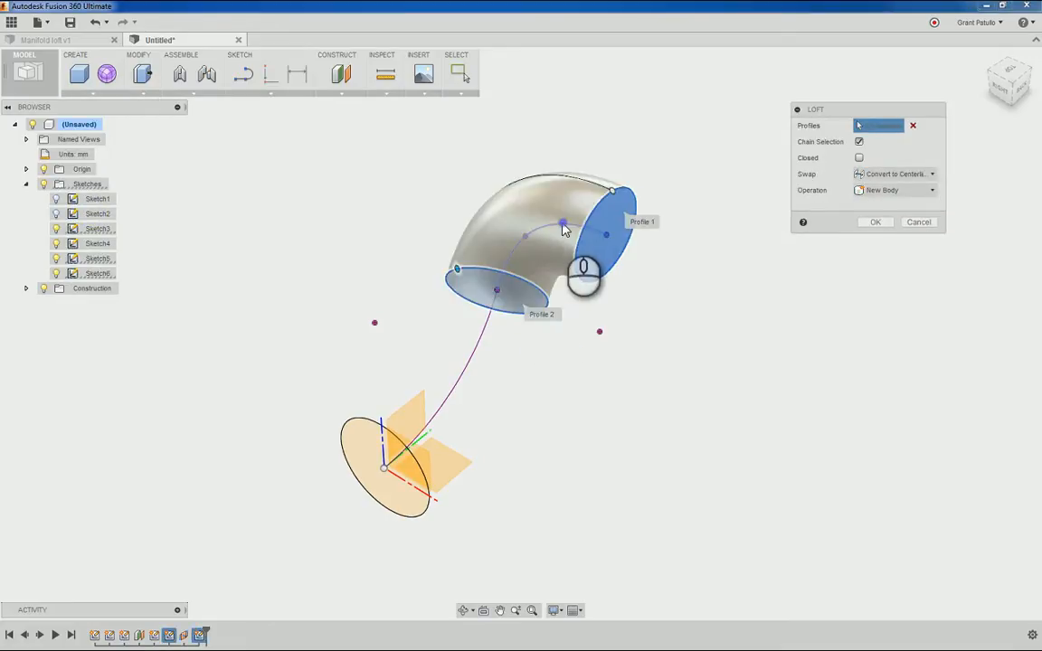
left_click(876, 224)
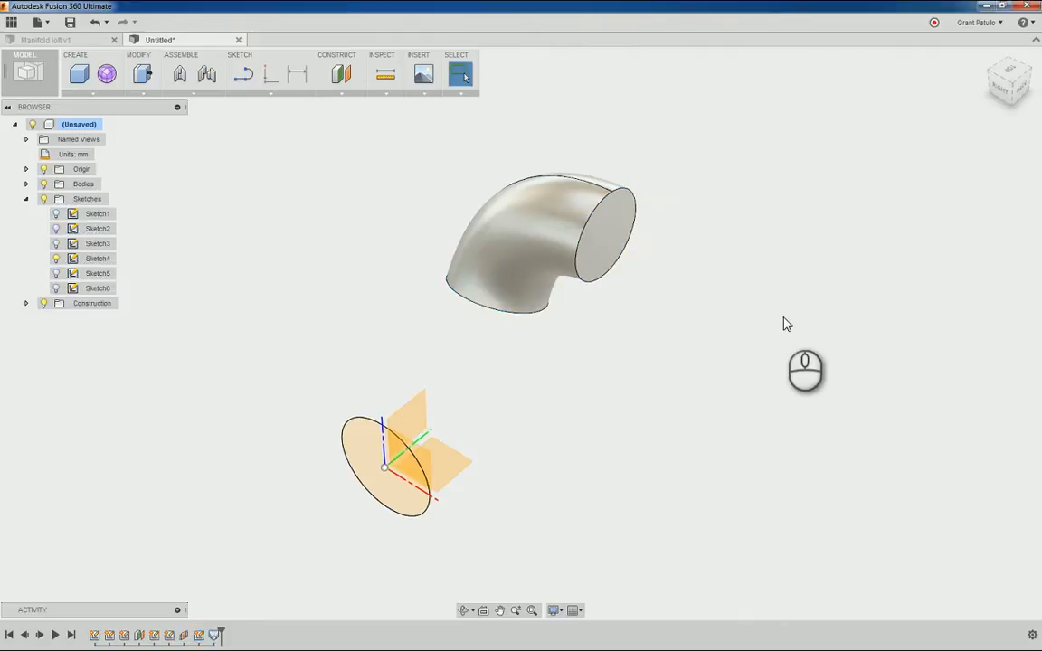
Step: Loft from the mid-path circle to the circle at the origin along the lower path curve as centreline, using the Join operation
left_click(107, 94)
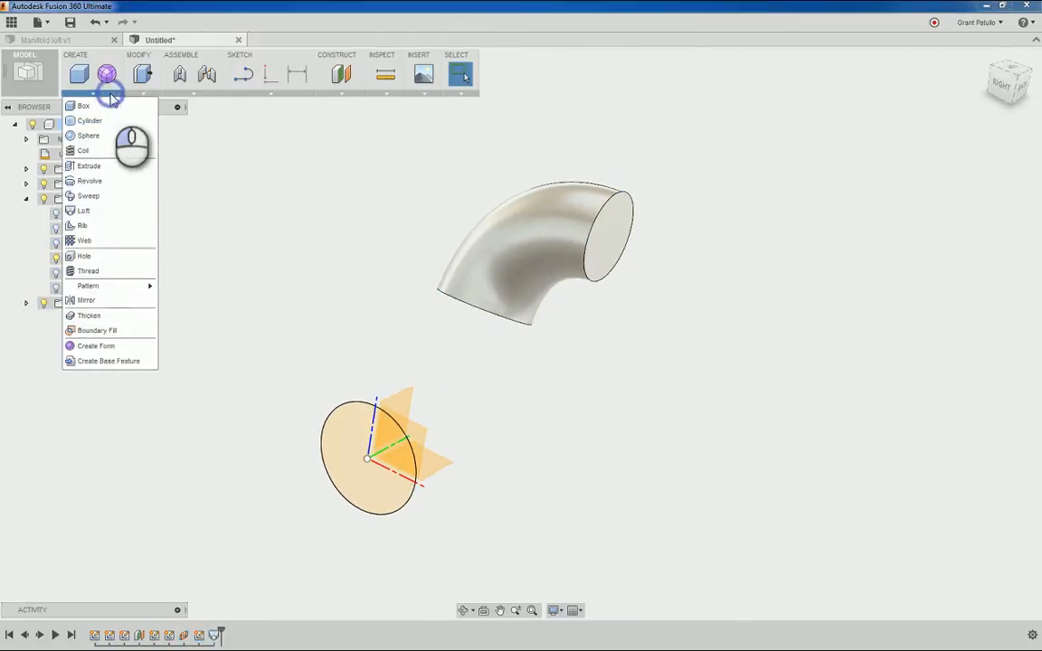
left_click(98, 214)
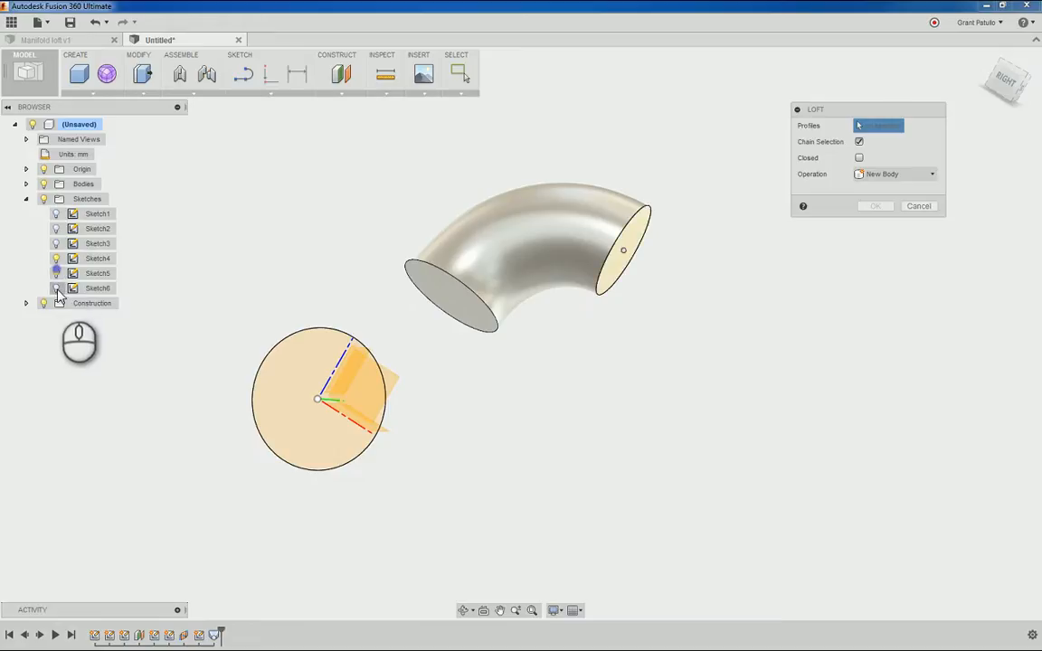
left_click(433, 285)
left_click(280, 380)
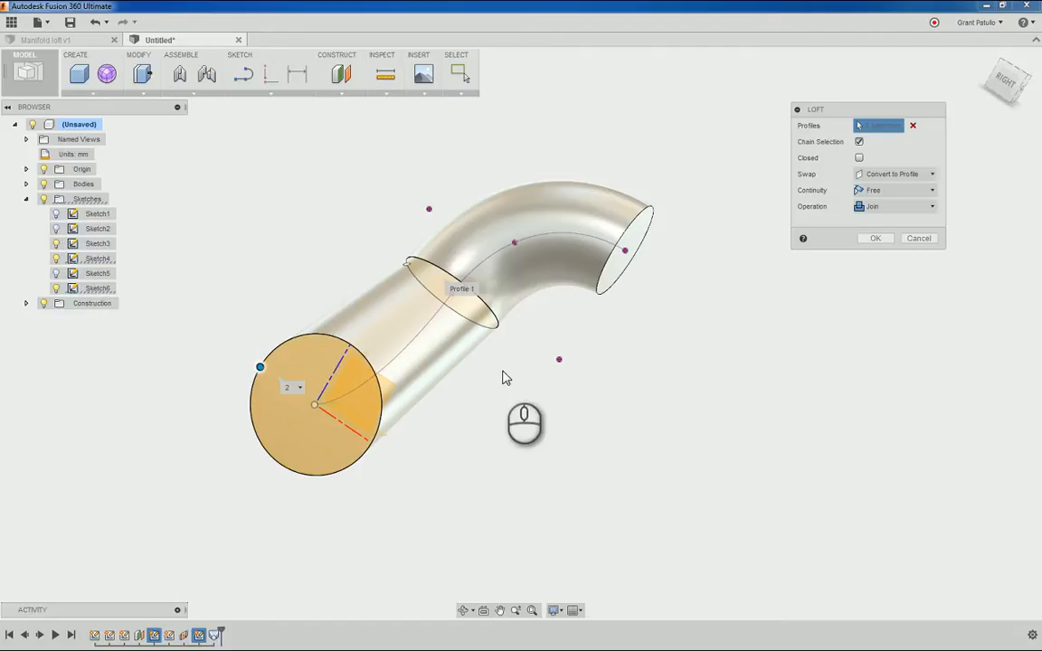
left_click(419, 337)
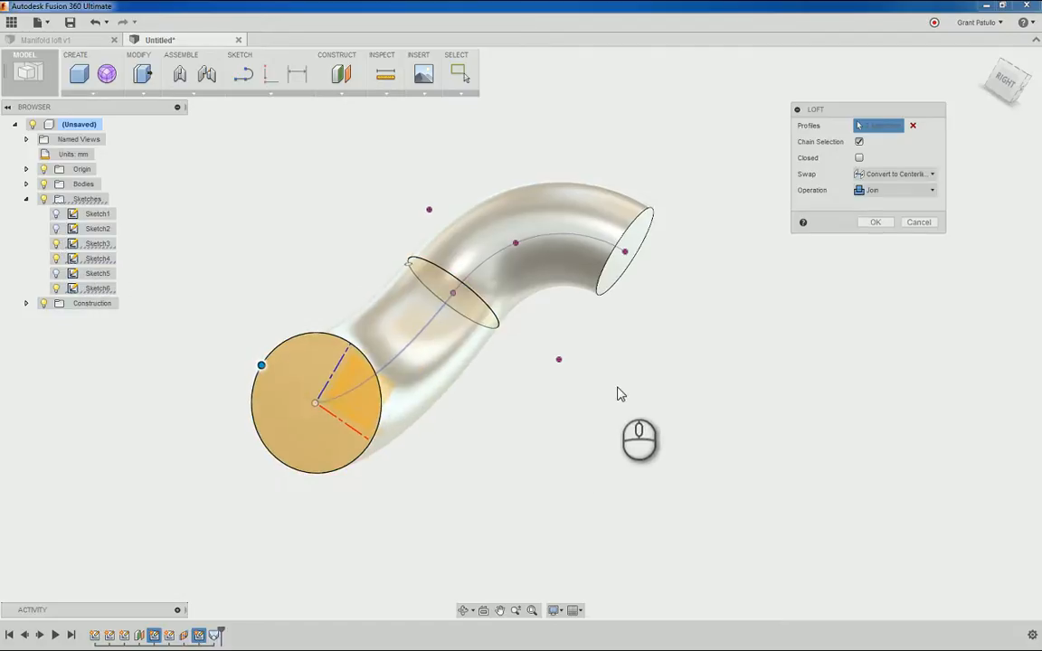
middle_click_drag(620, 394, 811, 260, "shift")
middle_click_drag(866, 233, 865, 208, "shift")
left_click(871, 192)
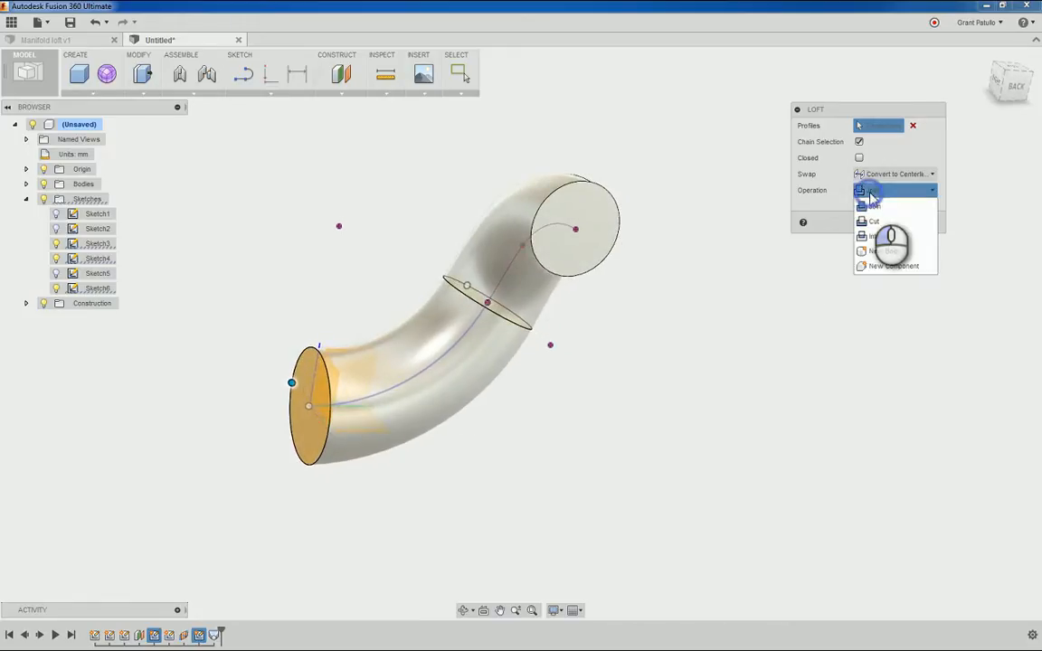
left_click(873, 205)
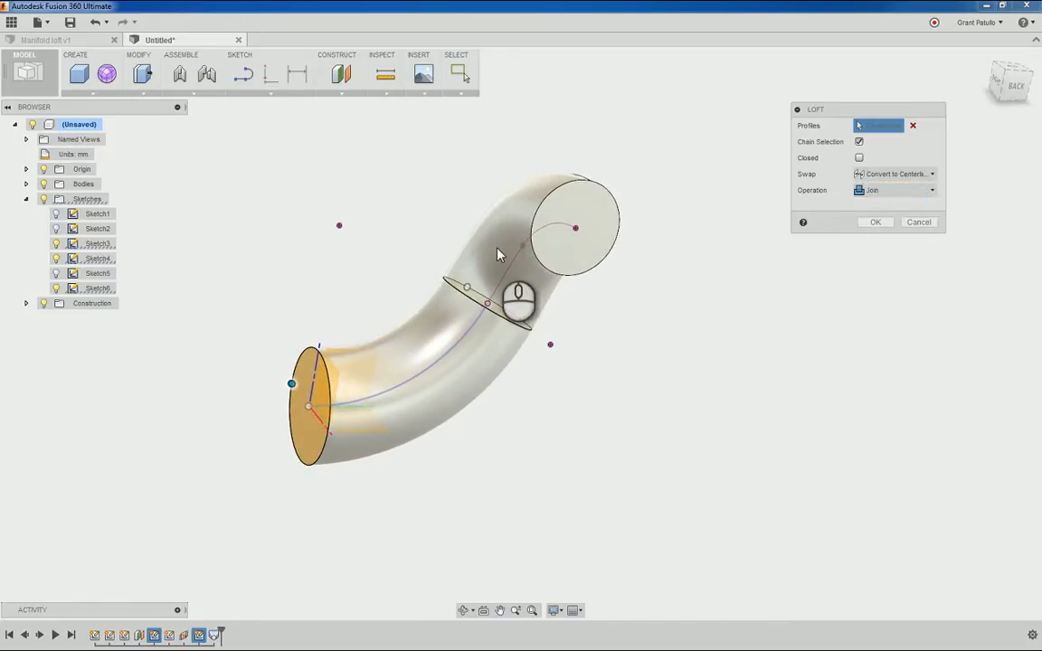
middle_click_drag(826, 322, 848, 264, "shift")
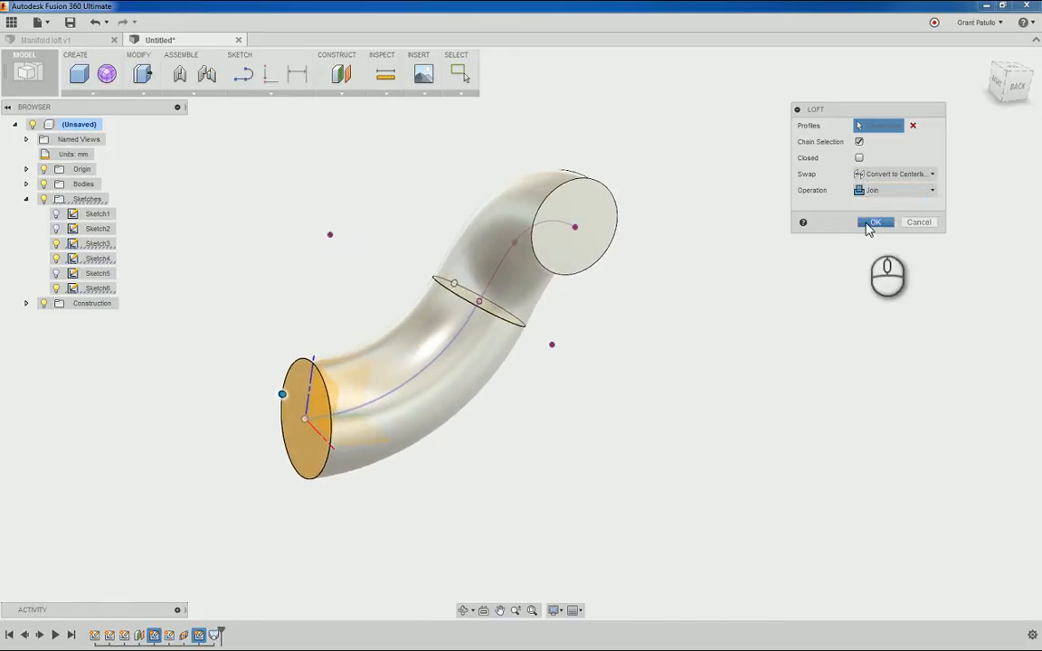
left_click(874, 222)
Step: Extrude the circular face at the pipe's upper end by 5 mm
middle_click_drag(740, 432, 729, 438, "shift")
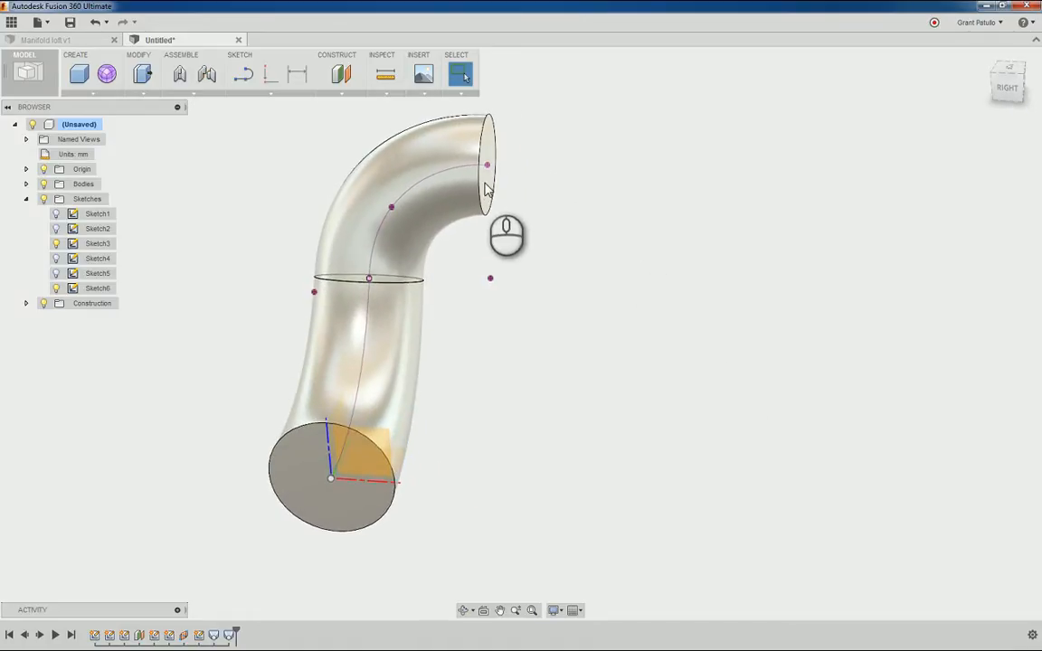
left_click(108, 92)
left_click(97, 167)
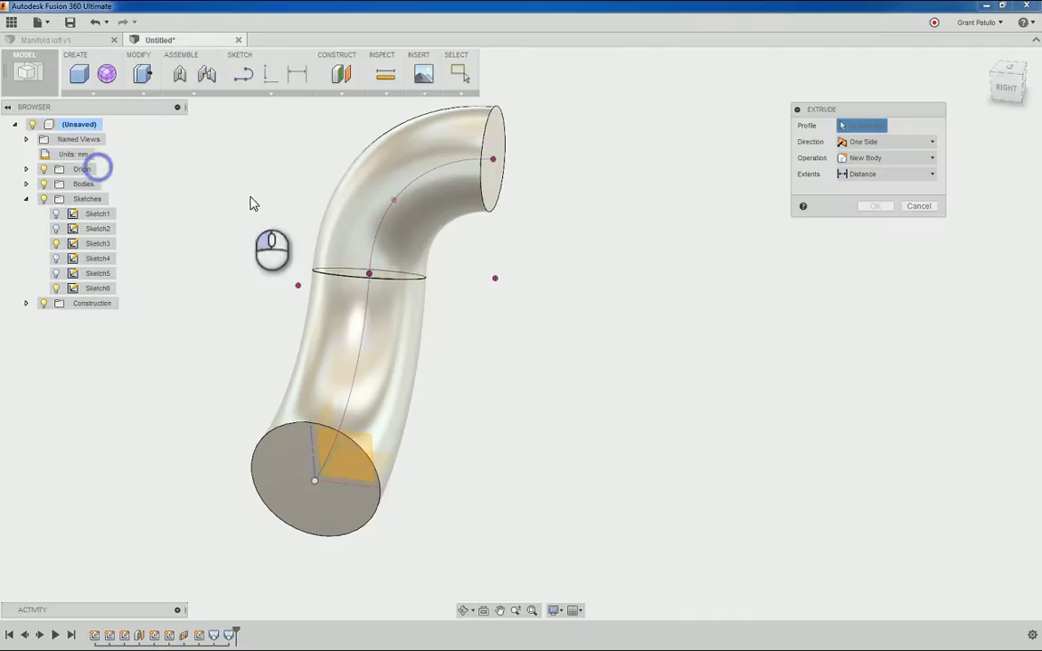
left_click(492, 172)
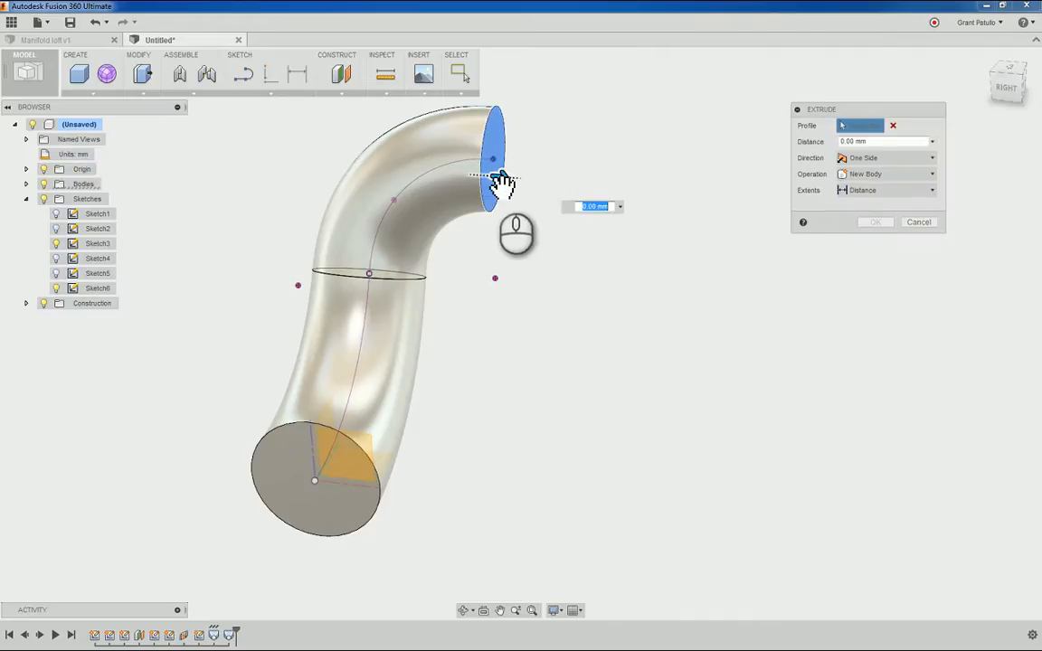
type("5")
key("Return")
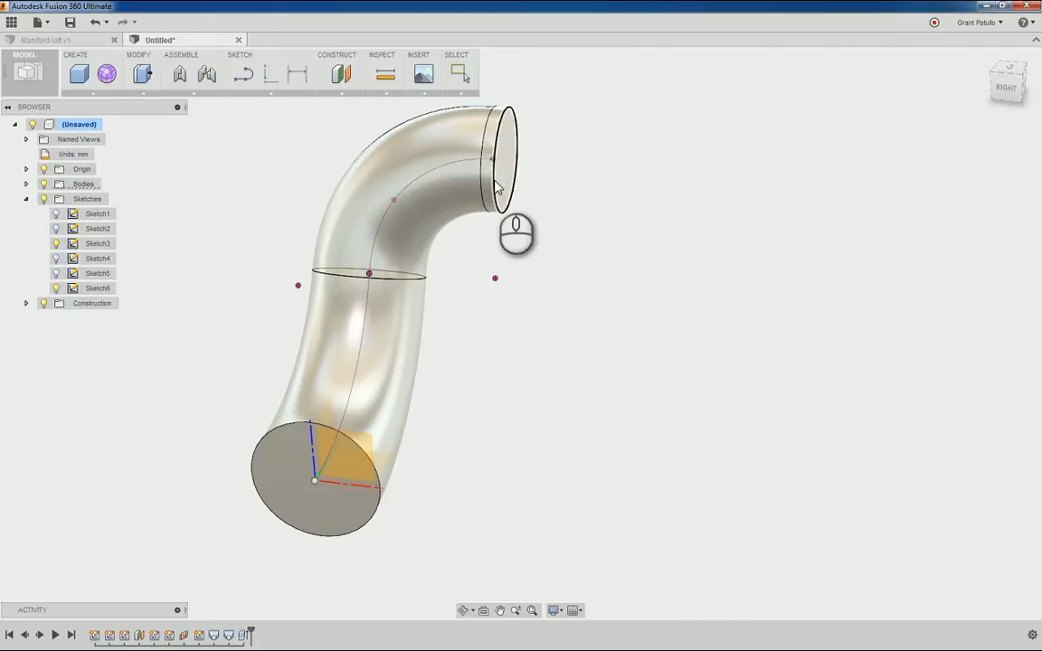
Step: Set up a rectangular pattern of the whole pipe body, taking its direction from the pipe's lower end
middle_click_drag(523, 224, 576, 235, "shift")
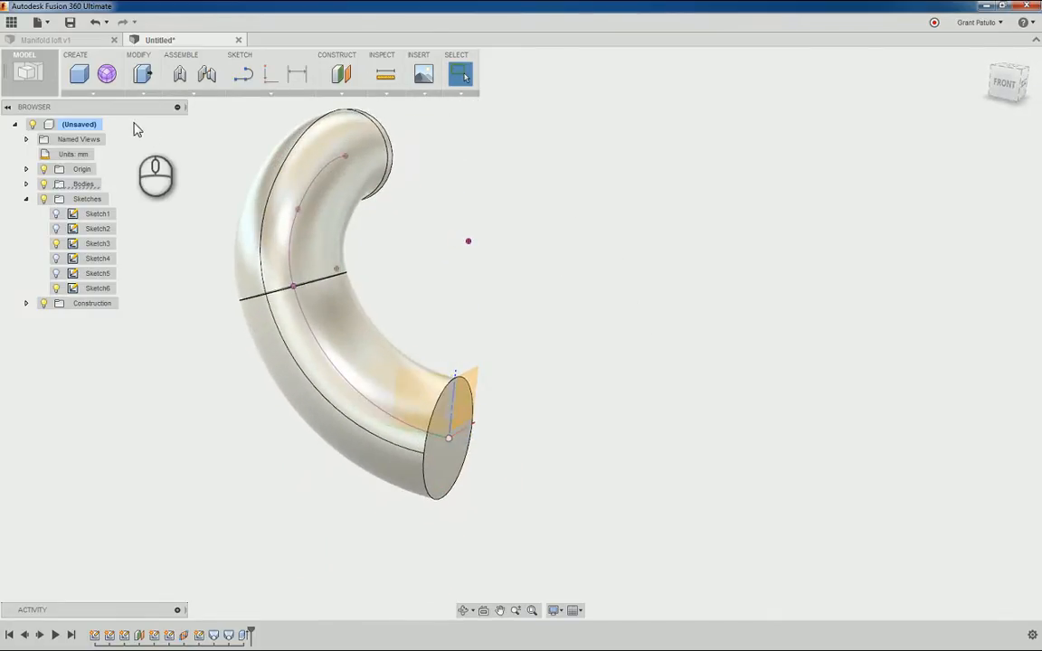
left_click(102, 92)
mouse_move(96, 288)
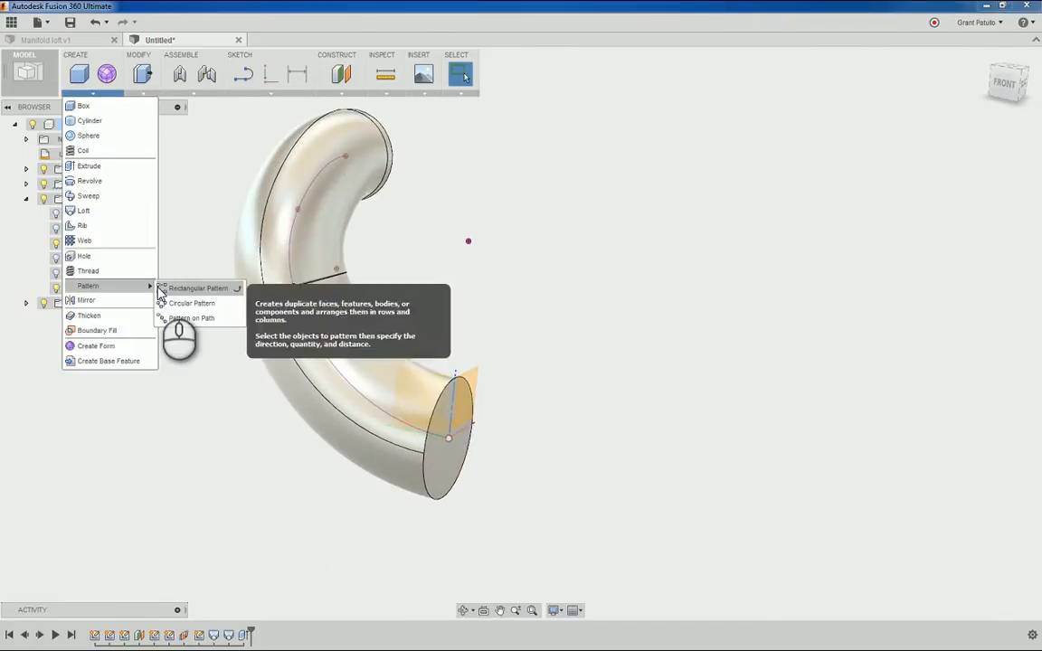
left_click(161, 288)
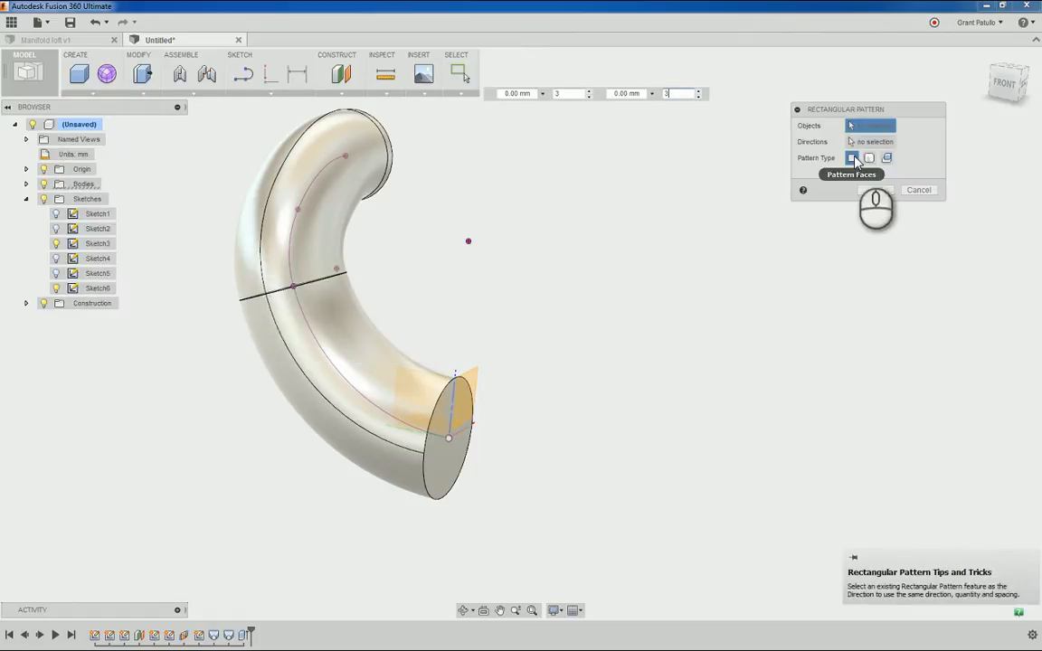
left_click(869, 160)
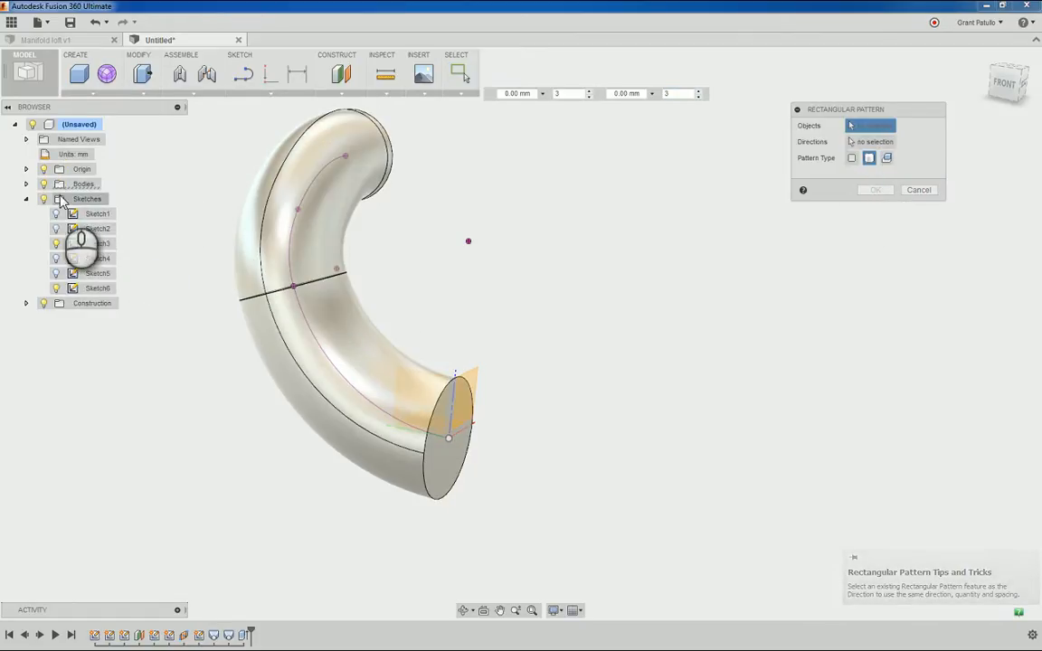
left_click(25, 184)
left_click(95, 199)
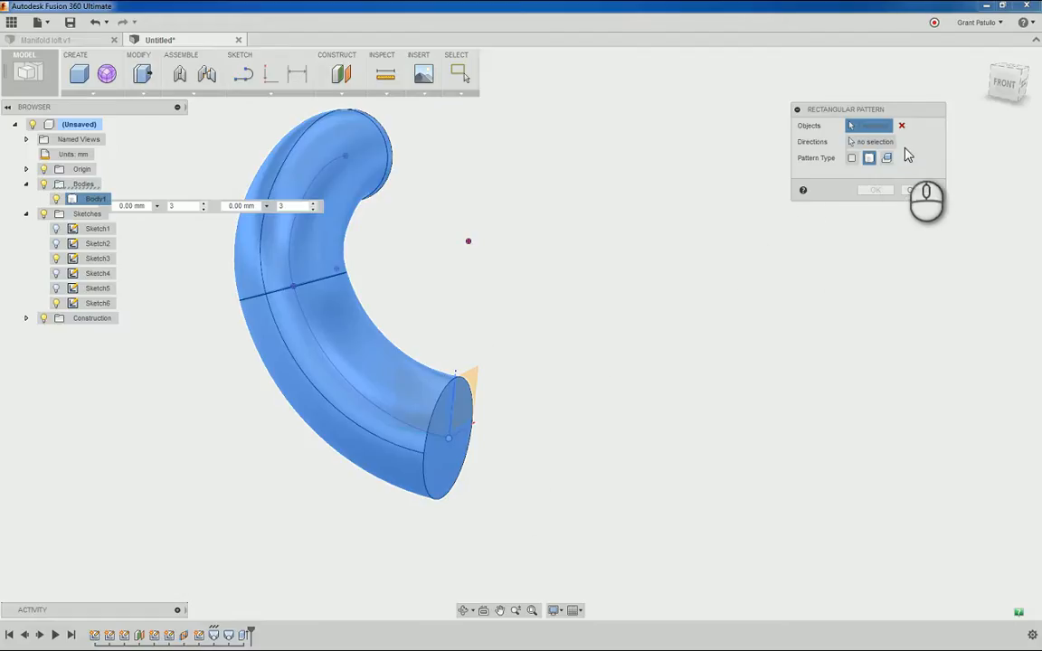
left_click(877, 145)
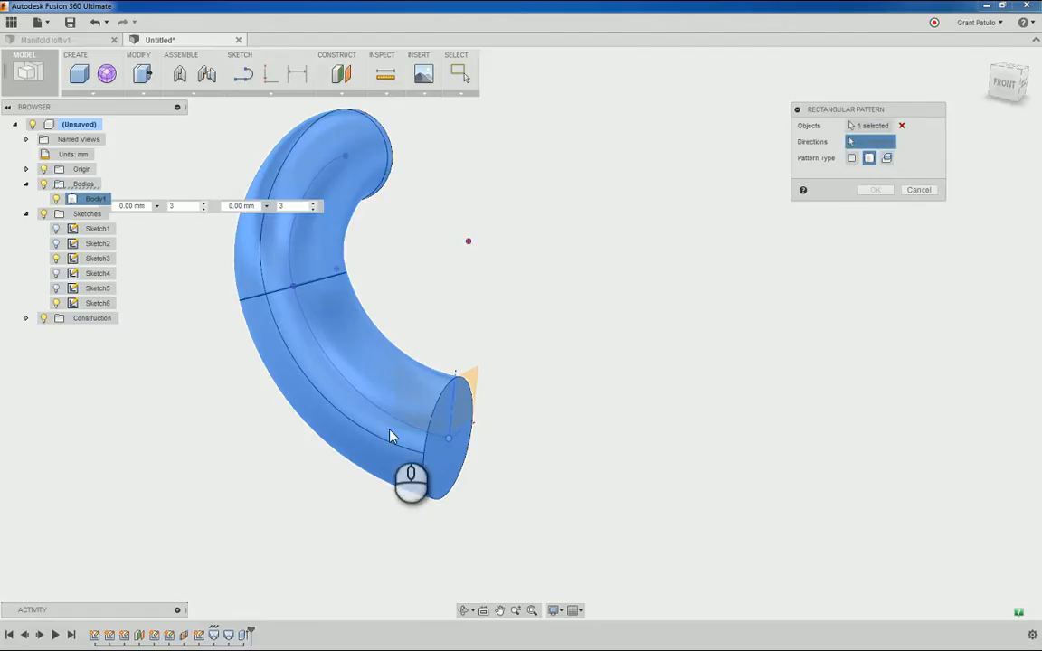
left_click(440, 443)
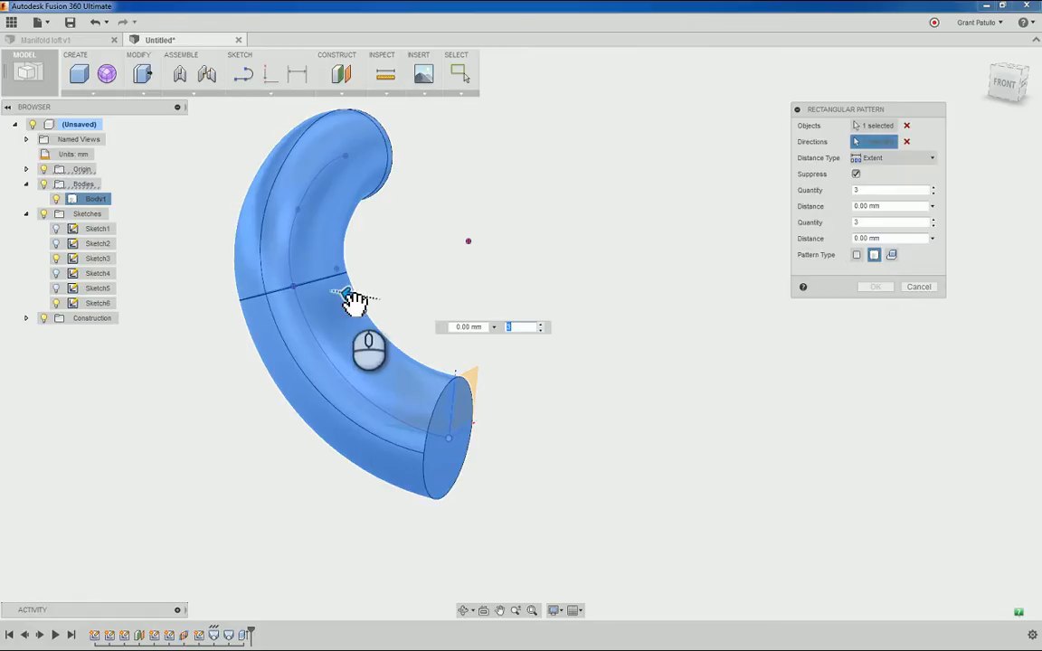
Step: Create the pattern with three instances, using the Spacing distance type and a distance of -85 mm
left_click_drag(359, 304, 549, 329)
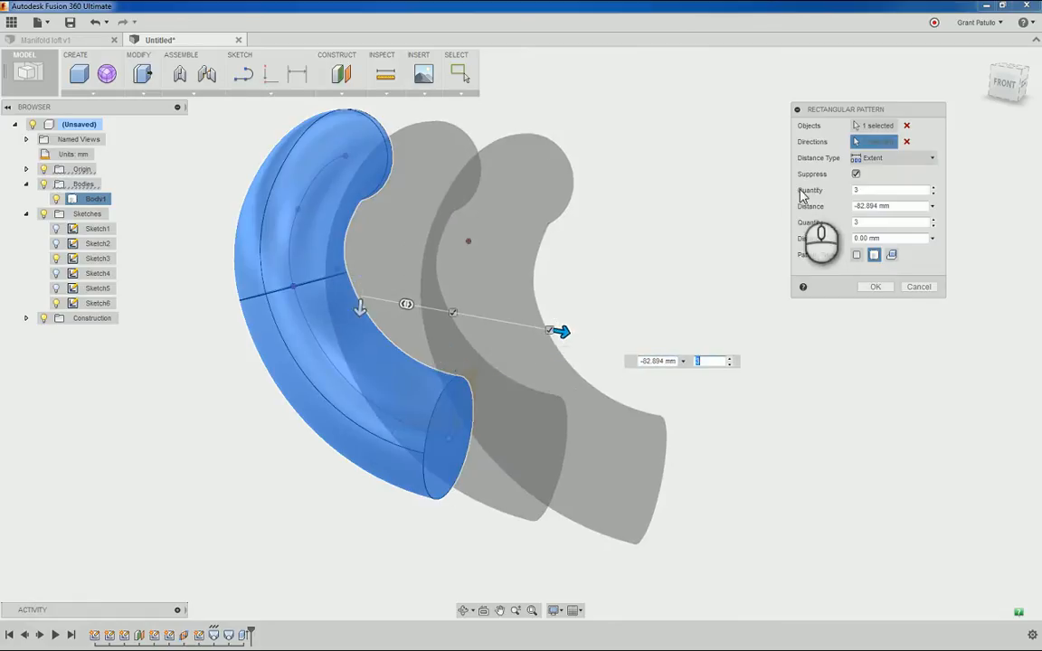
left_click(896, 158)
left_click(895, 192)
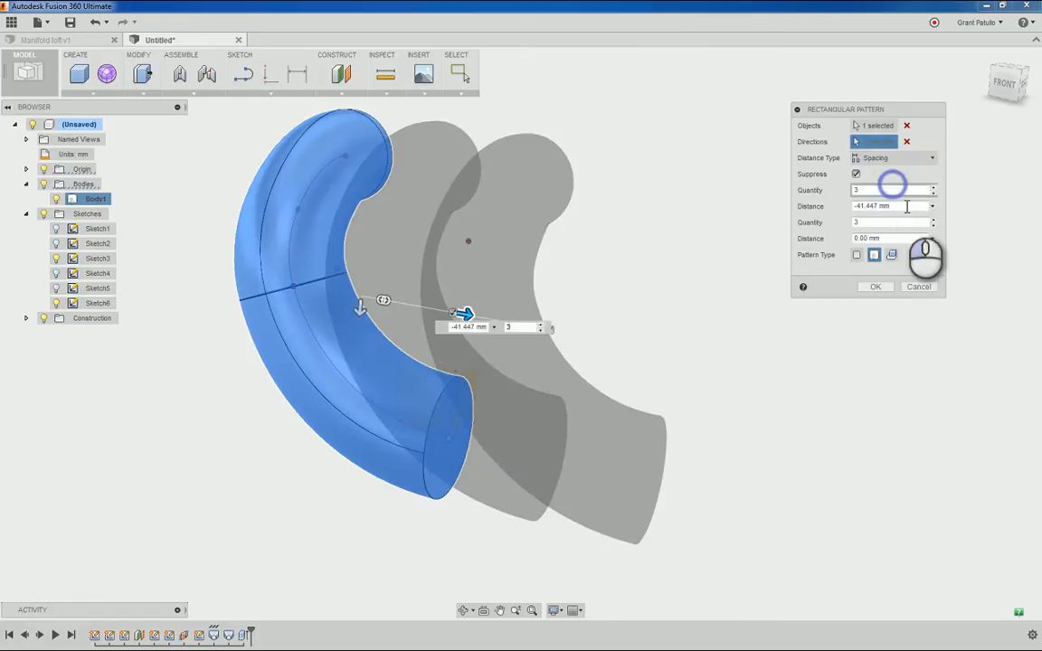
left_click_drag(846, 208, 840, 213)
type("-85")
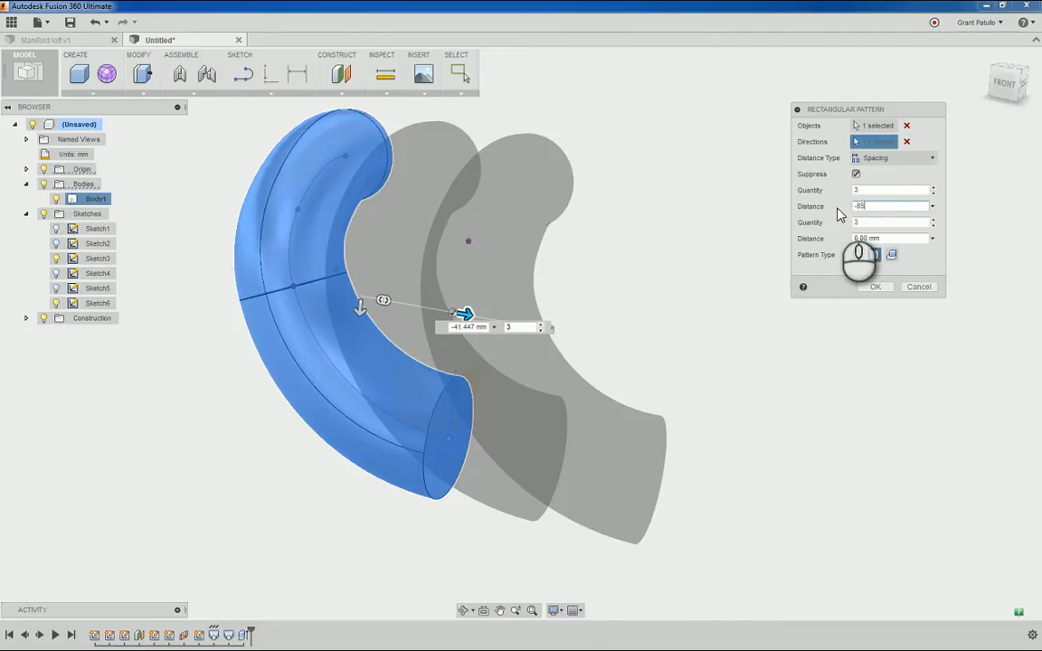
key("Return")
Step: Extrude the first pipe's lower end face 250 mm through the other two pipes, using the Join operation
middle_click_drag(912, 304, 506, 453, "shift")
middle_click_drag(458, 485, 459, 502, "shift")
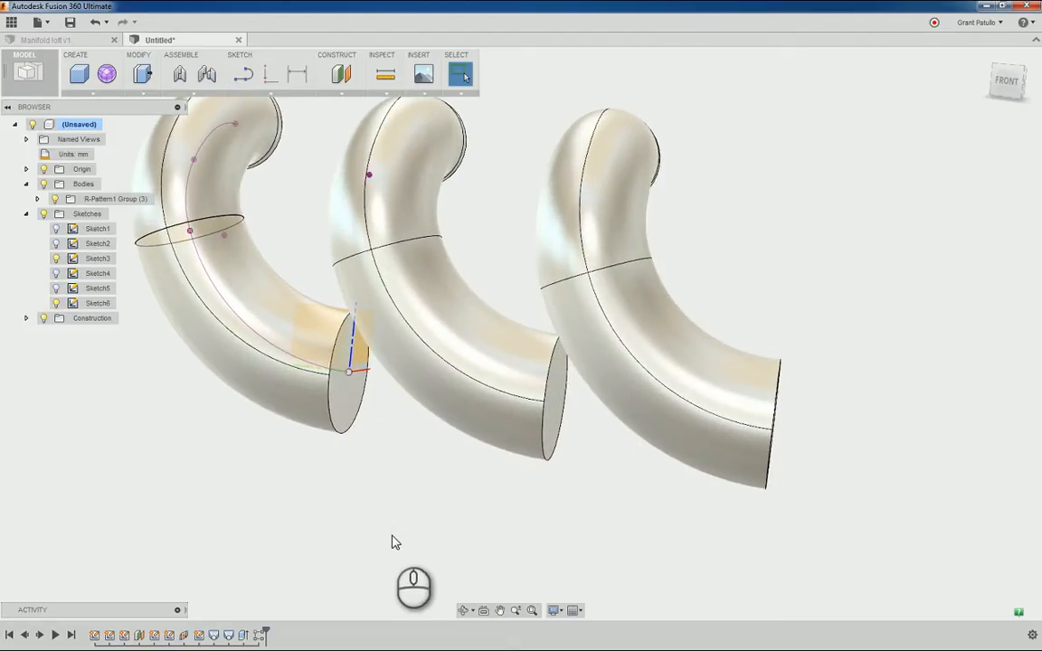
left_click(95, 93)
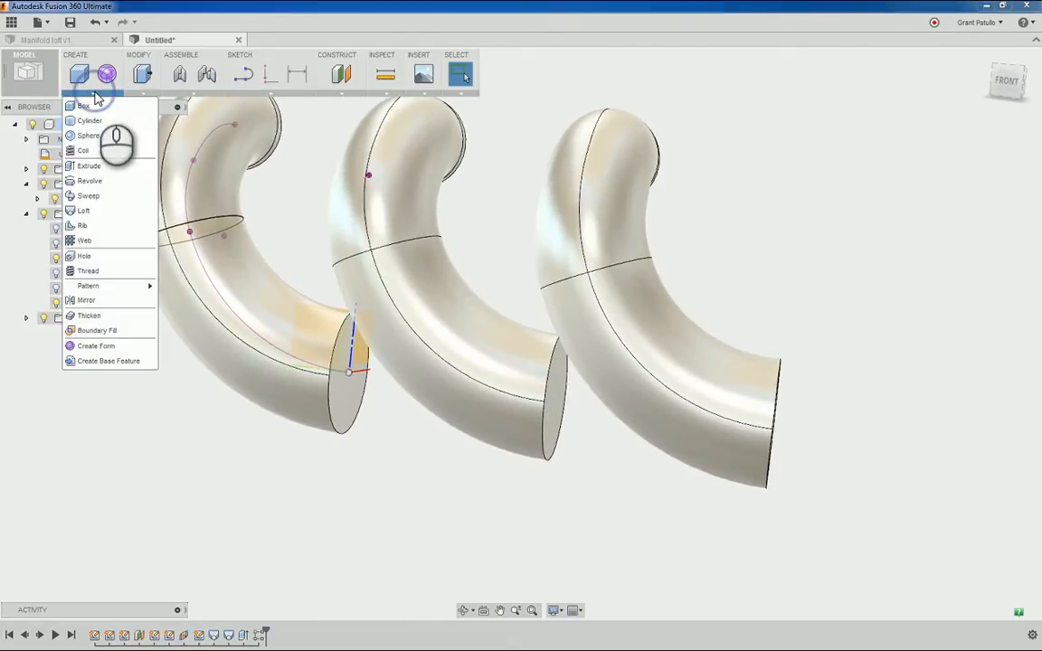
left_click(82, 158)
left_click(352, 404)
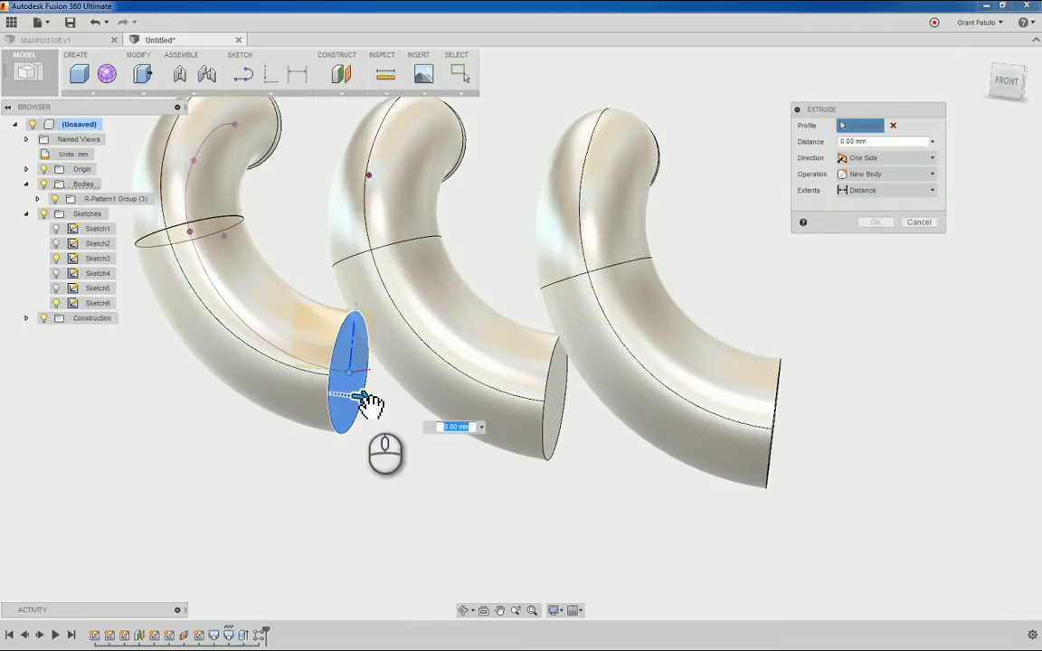
left_click_drag(367, 400, 949, 449)
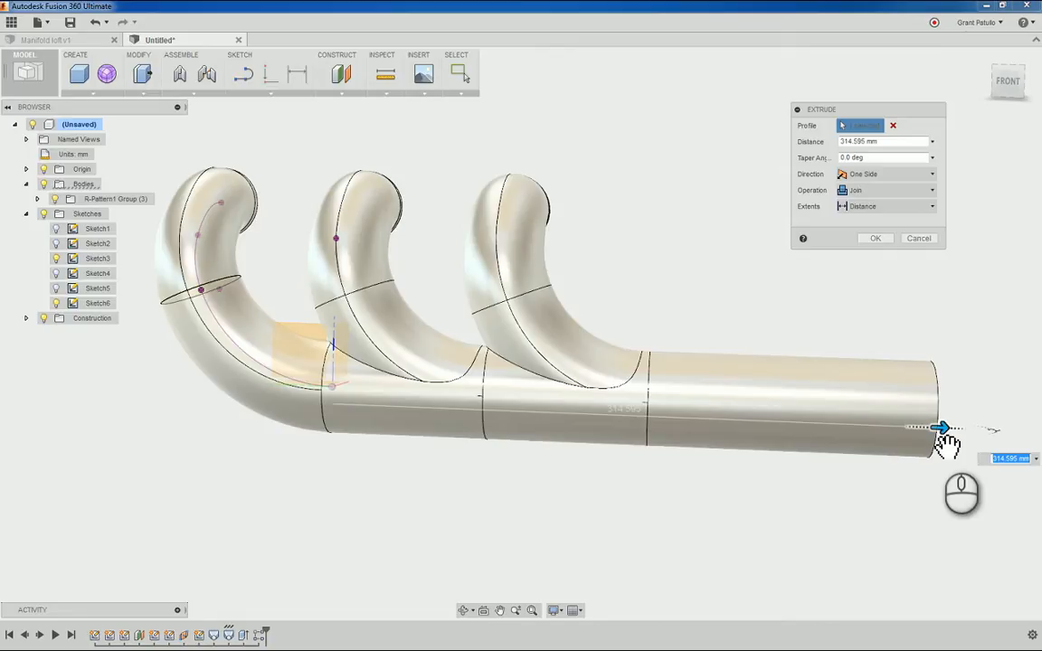
key("Return")
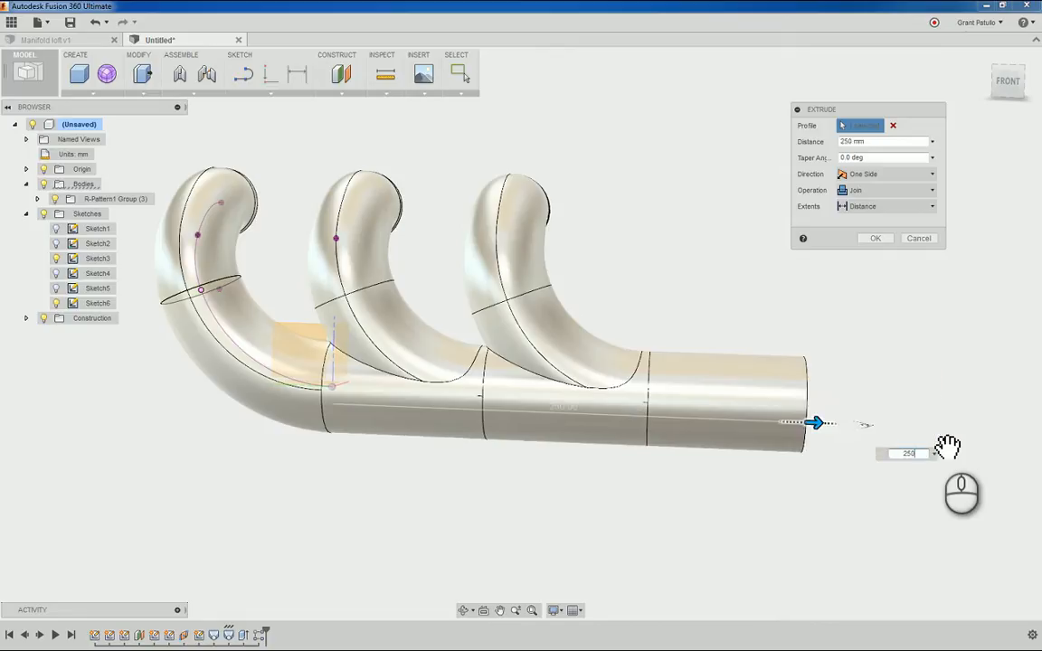
key("Return")
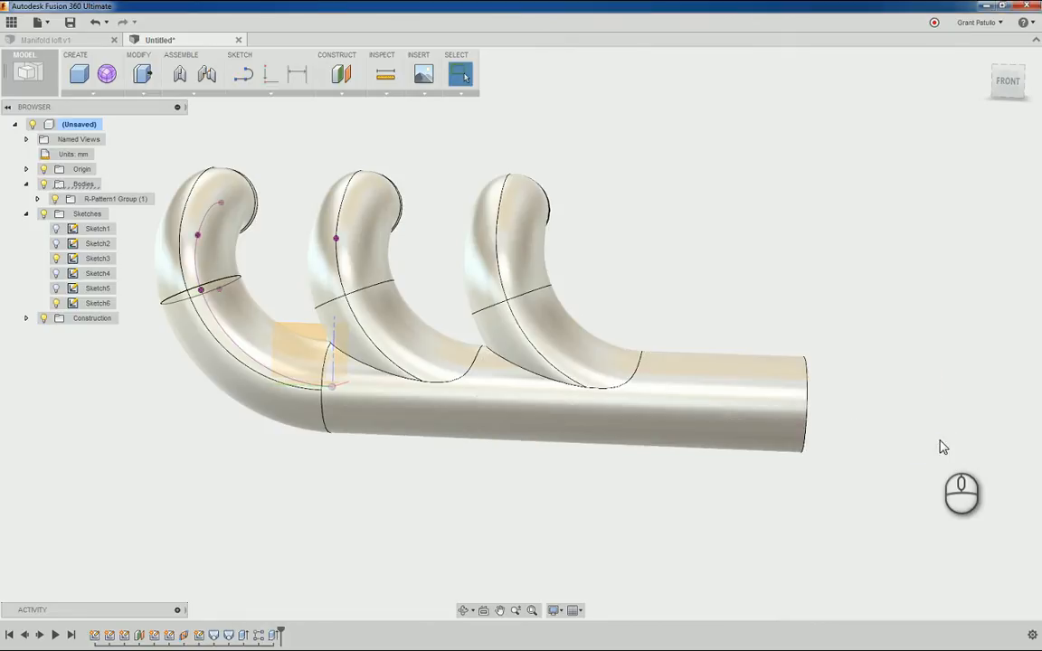
Step: Try to shell the manifold from the collector pipe's end face with an inside thickness of 0.71 mm
middle_click_drag(923, 450, 558, 541, "shift")
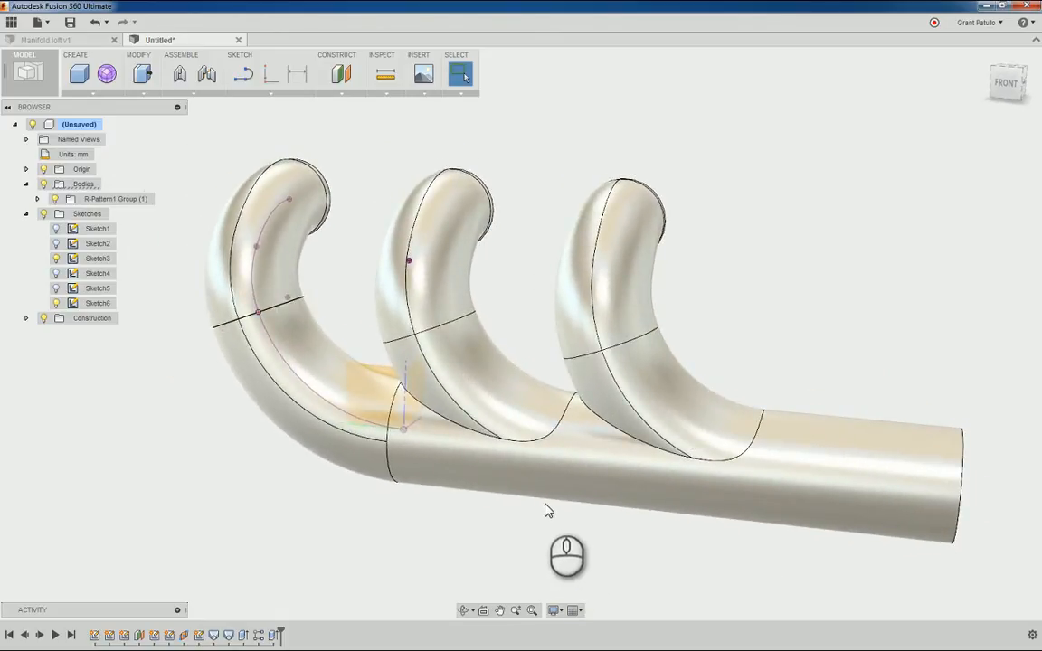
middle_click_drag(546, 511, 738, 384, "shift")
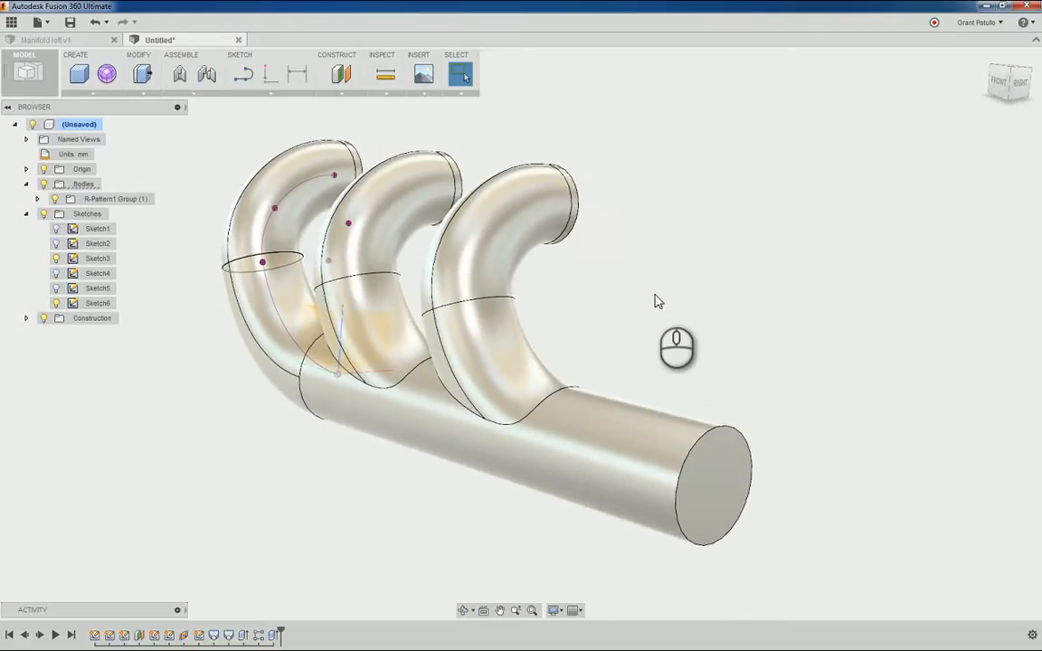
middle_click_drag(659, 298, 154, 100, "shift")
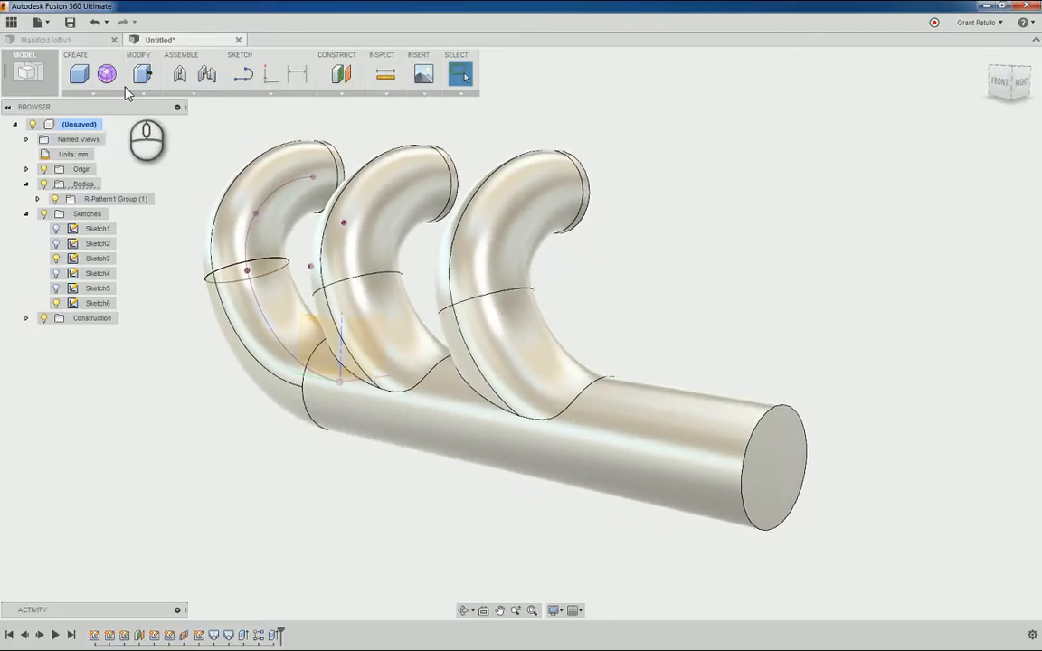
left_click(100, 92)
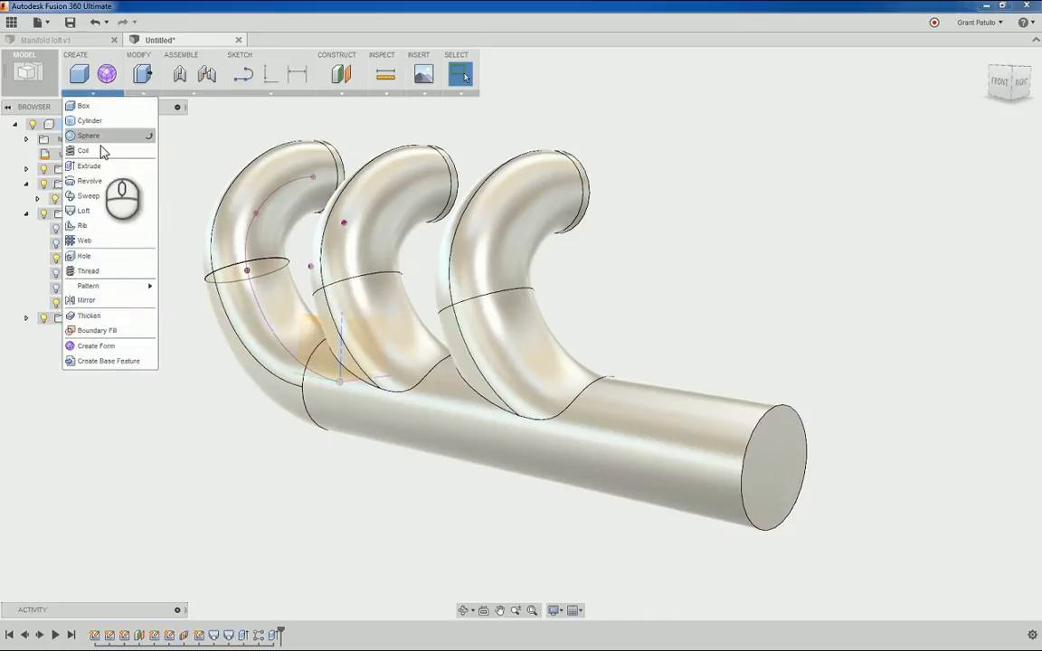
left_click(143, 93)
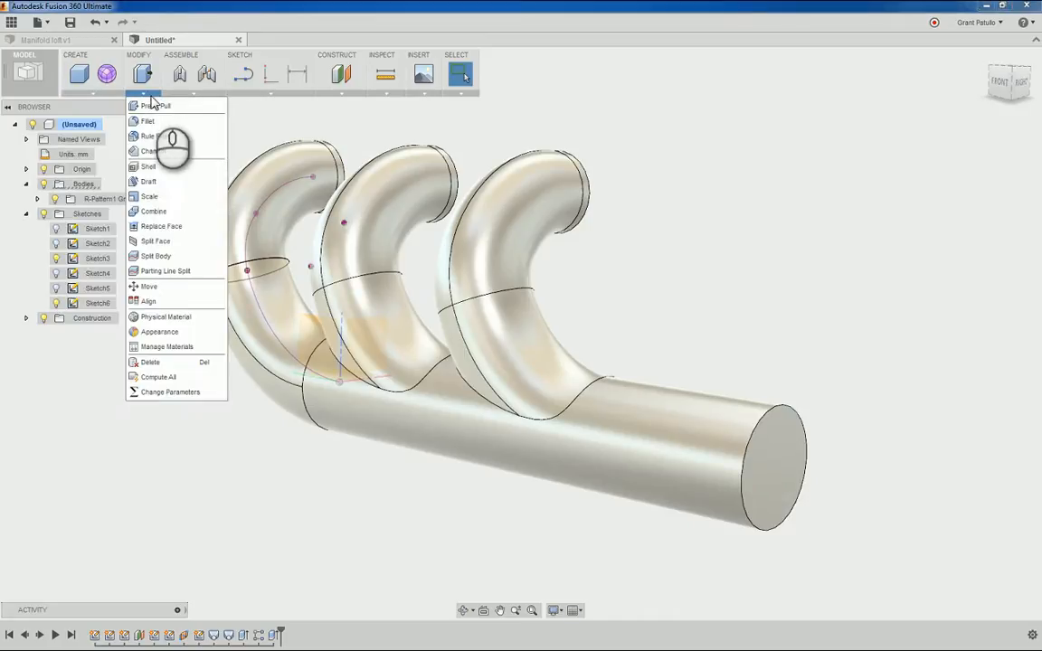
left_click(146, 163)
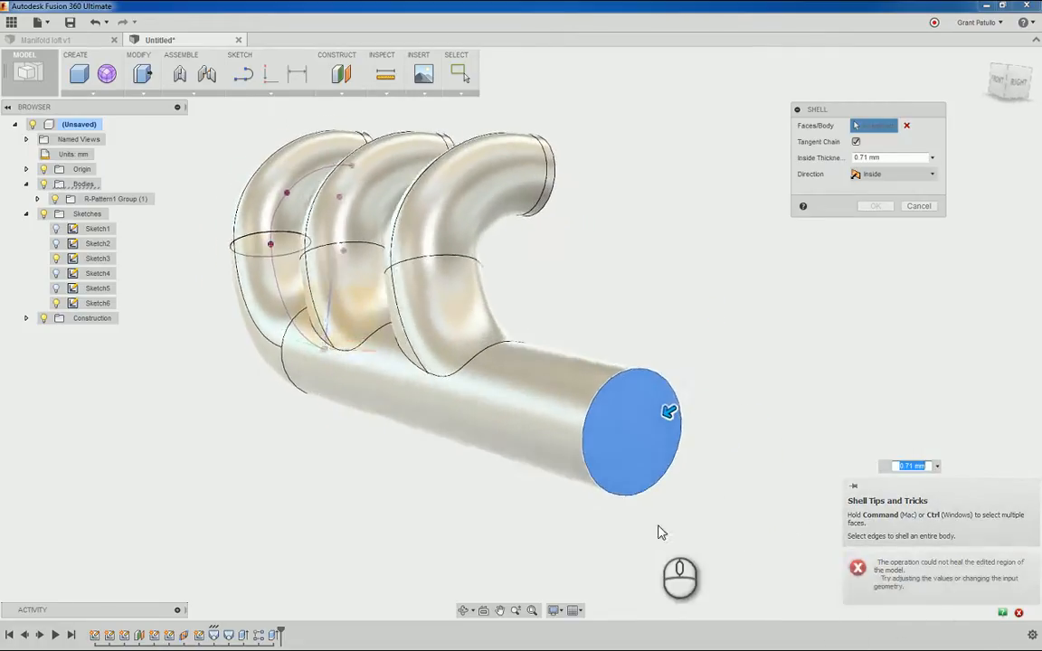
left_click(919, 206)
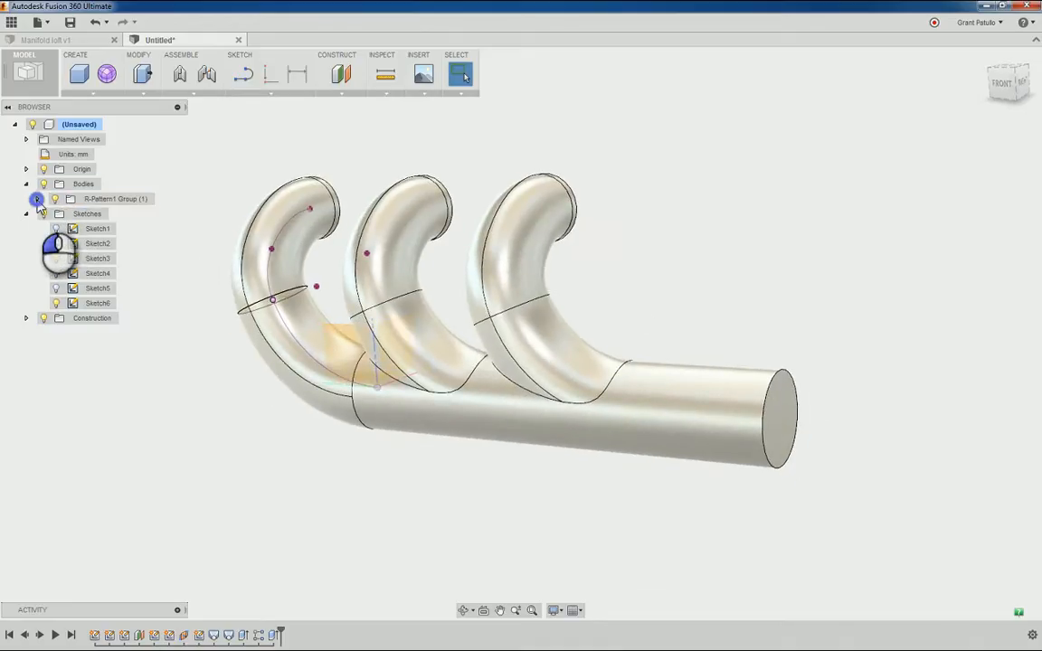
Step: Hide the patterned body group and the mid-path circle sketch, and show construction planes Plane1 and Plane2
left_click(37, 200)
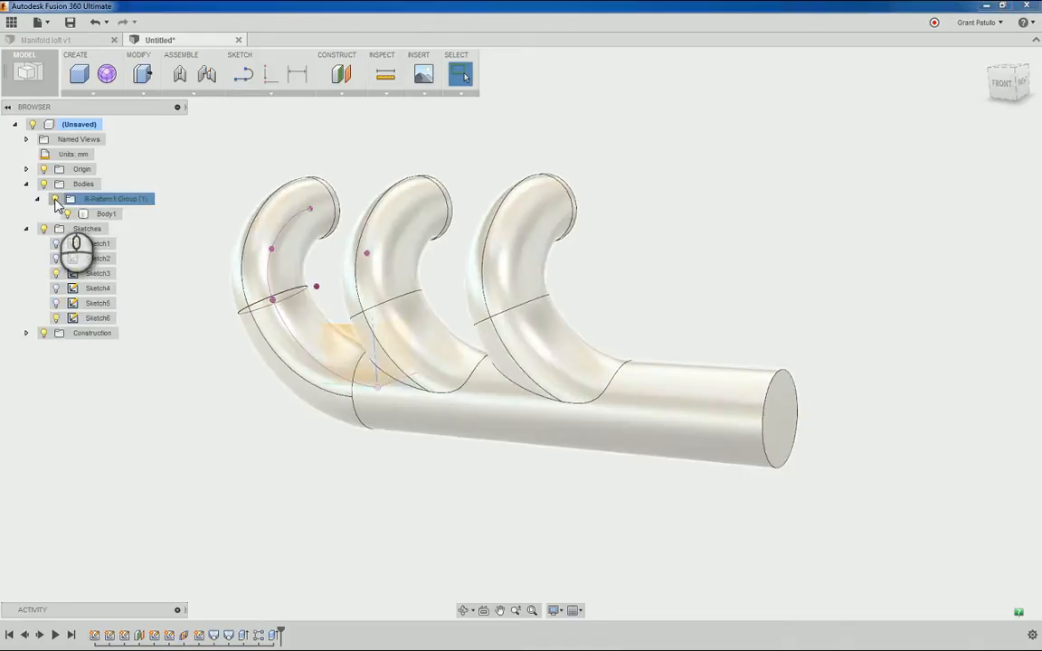
left_click(55, 201)
mouse_move(52, 205)
middle_mouse_down("shift")
mouse_move(231, 247)
mouse_move(163, 261)
mouse_move(208, 264)
middle_mouse_up("shift")
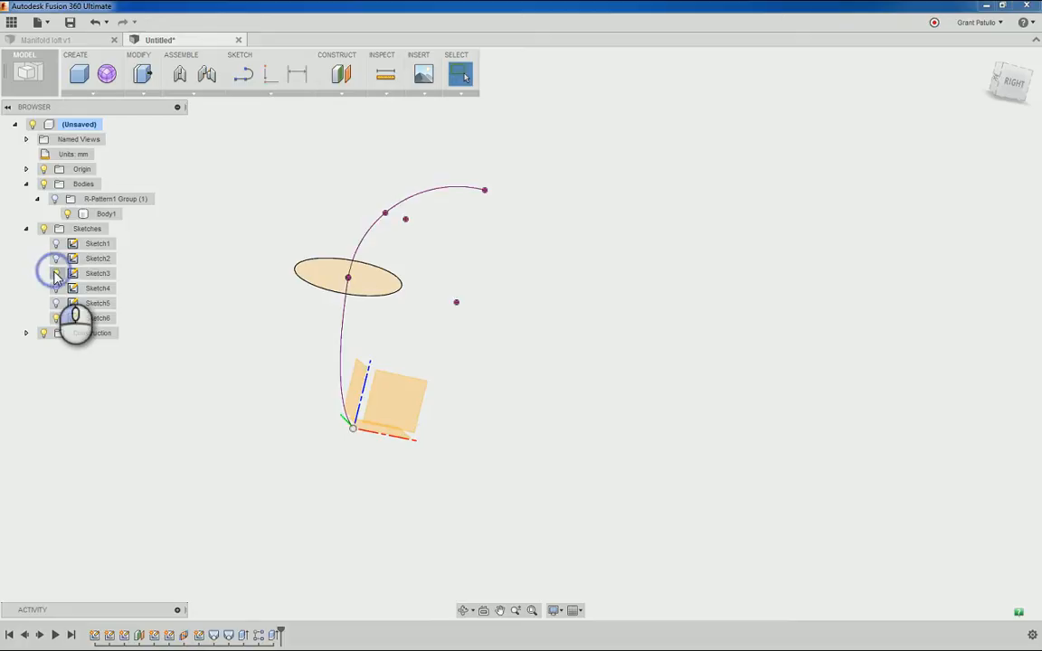
left_click(56, 318)
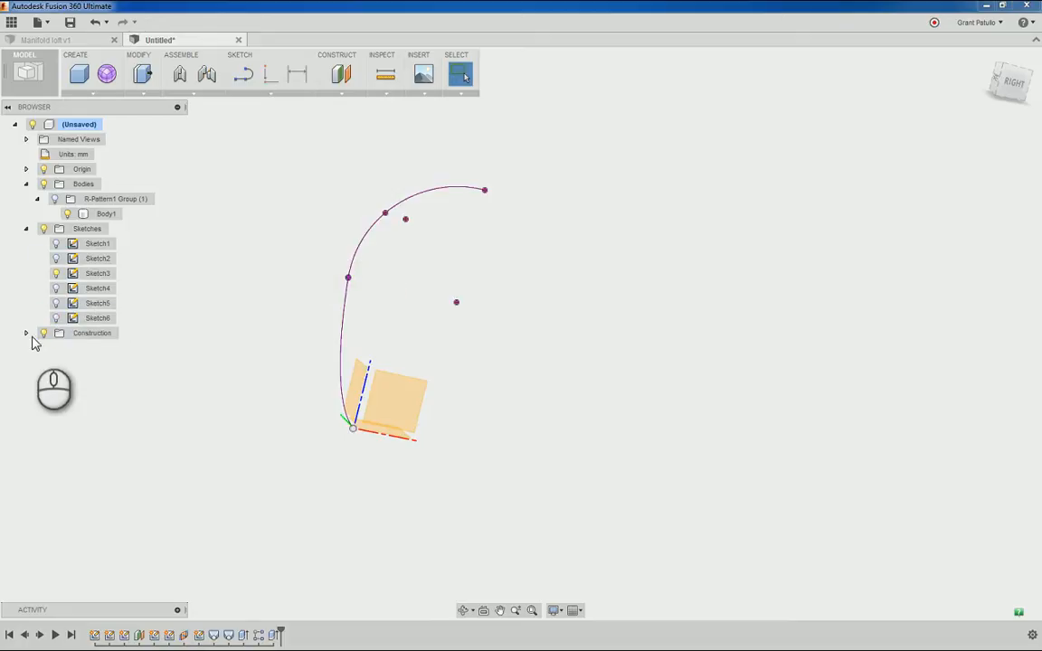
left_click(26, 333)
left_click(57, 350)
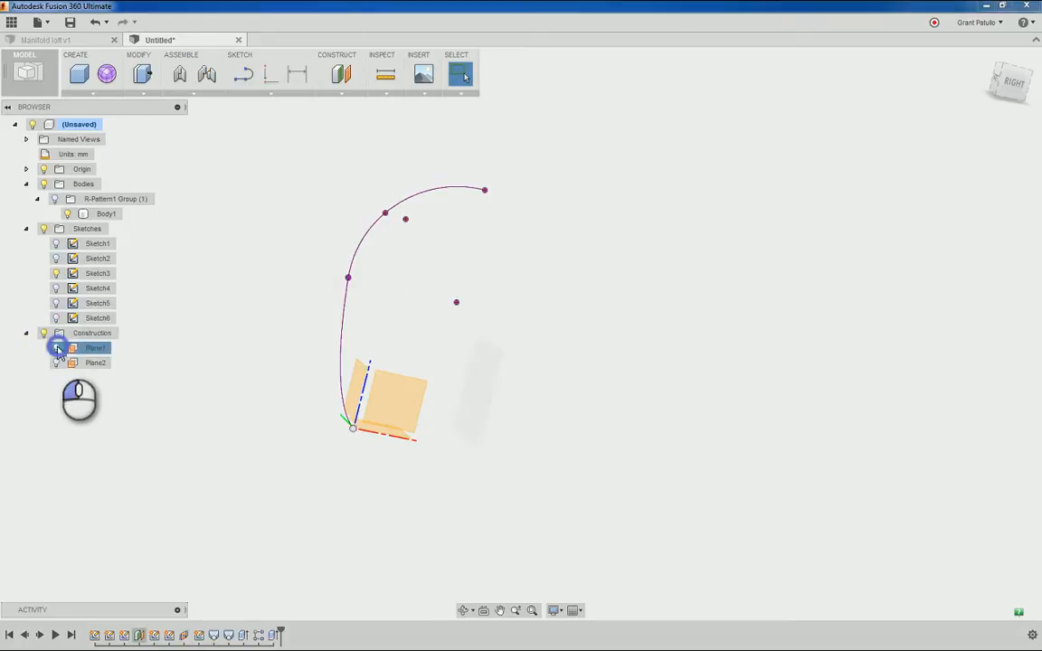
left_click(57, 363)
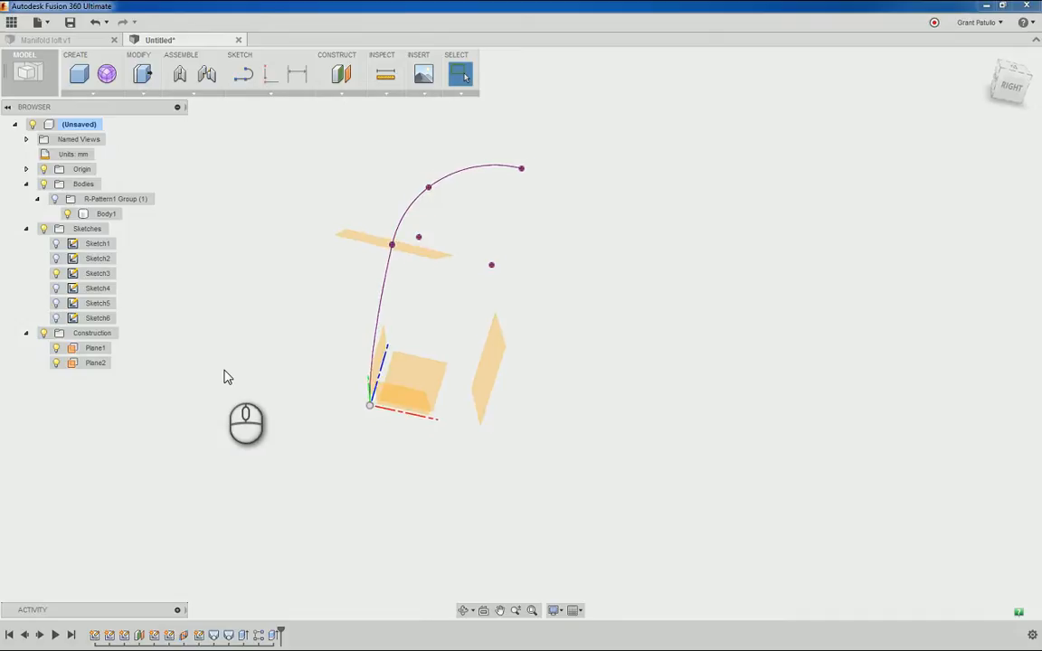
Step: Start a center-diameter circle in a new sketch on construction plane Plane1
left_click(244, 93)
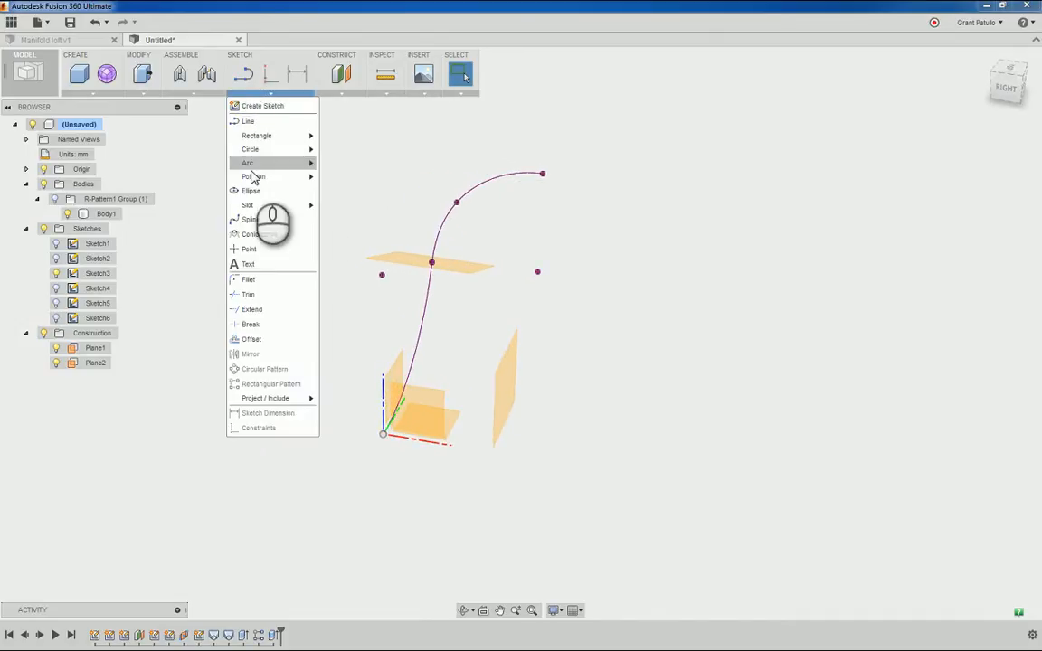
mouse_move(272, 150)
left_click(344, 153)
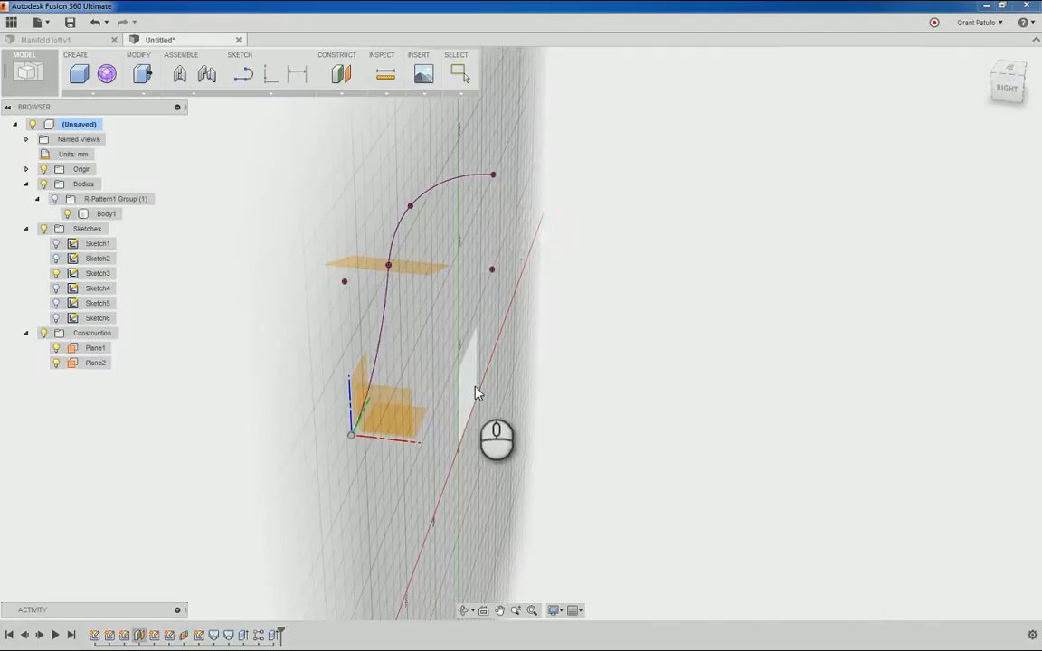
left_click(475, 392)
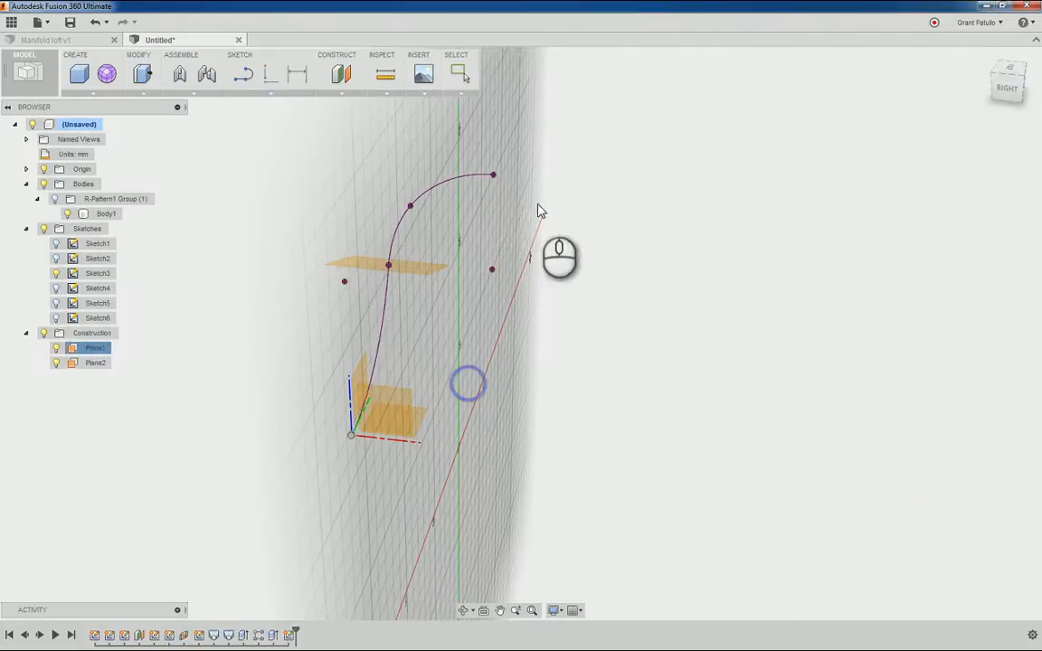
Step: Try to draw a 38 mm diameter circle centred on the path's upper endpoint and finish the sketch
left_click(494, 175)
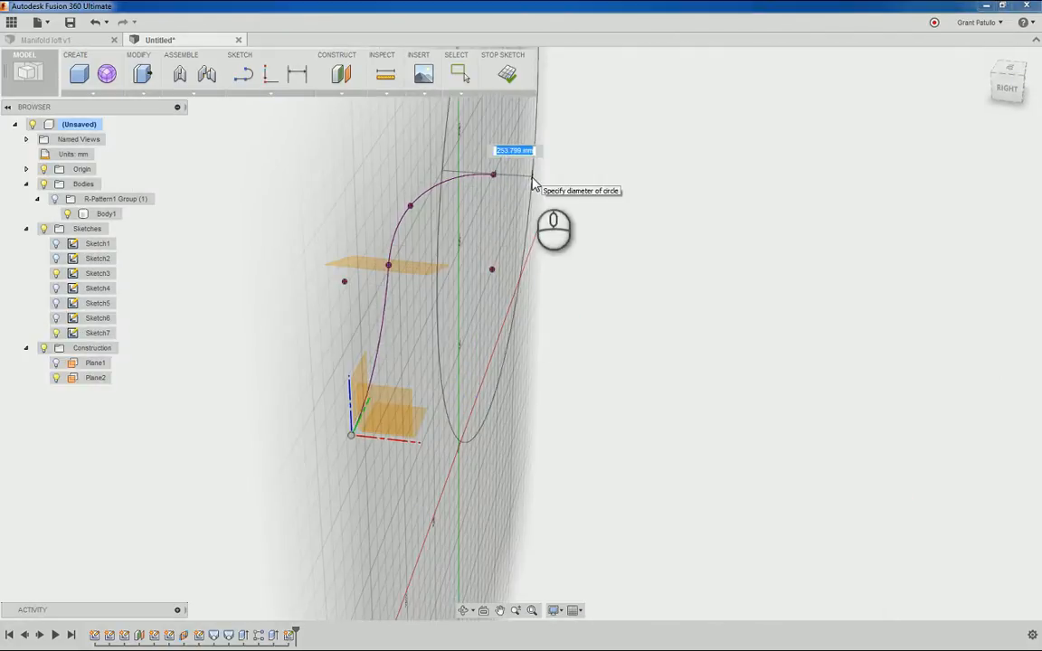
type("38")
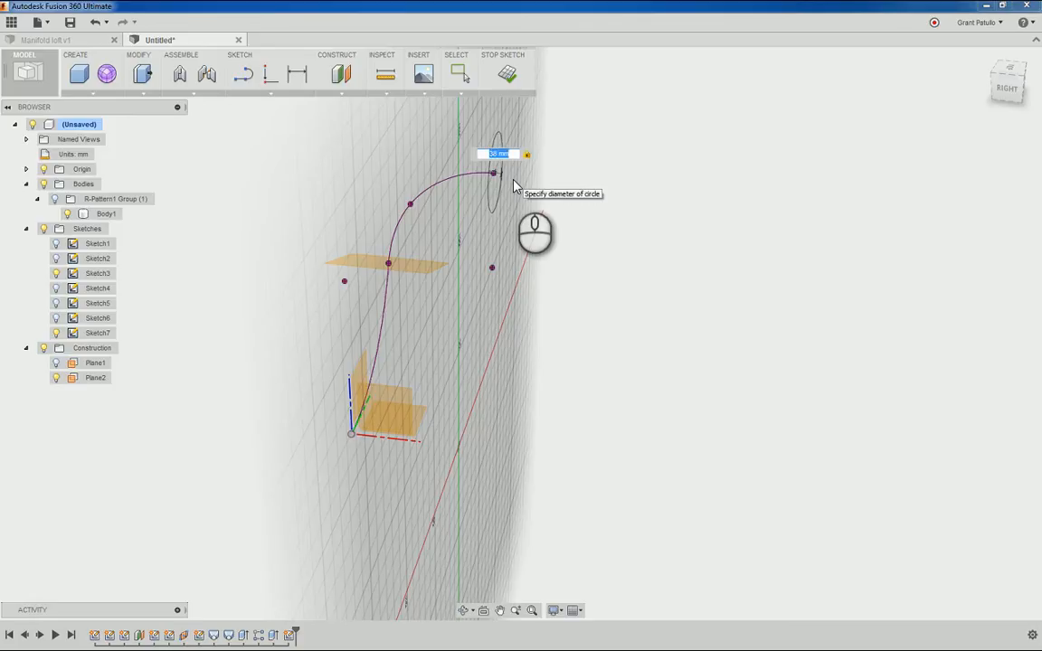
key("Return")
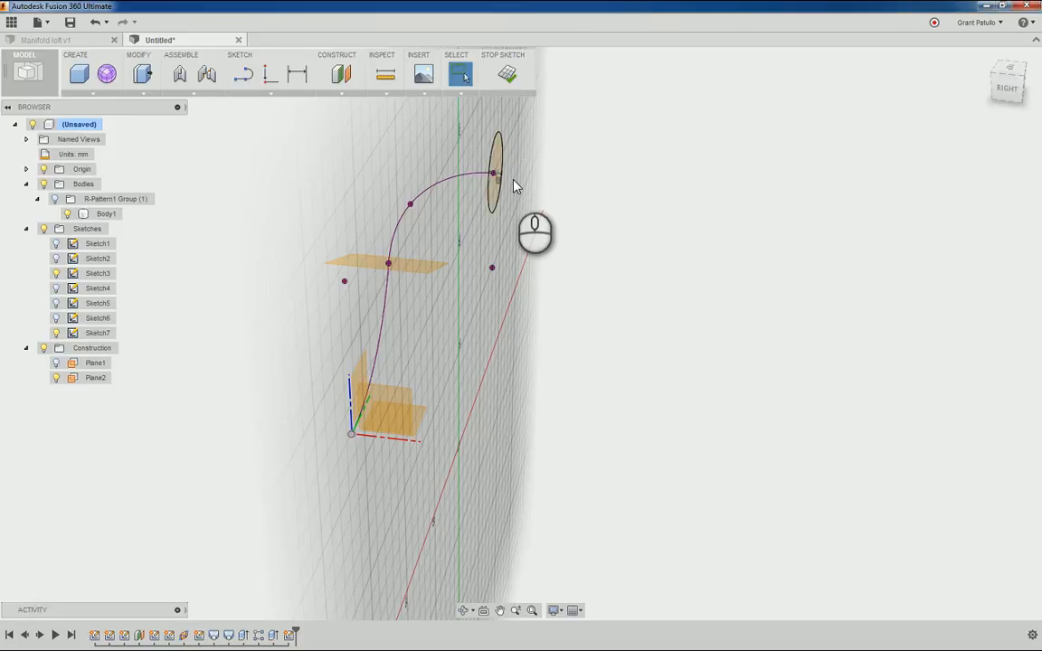
left_click(510, 76)
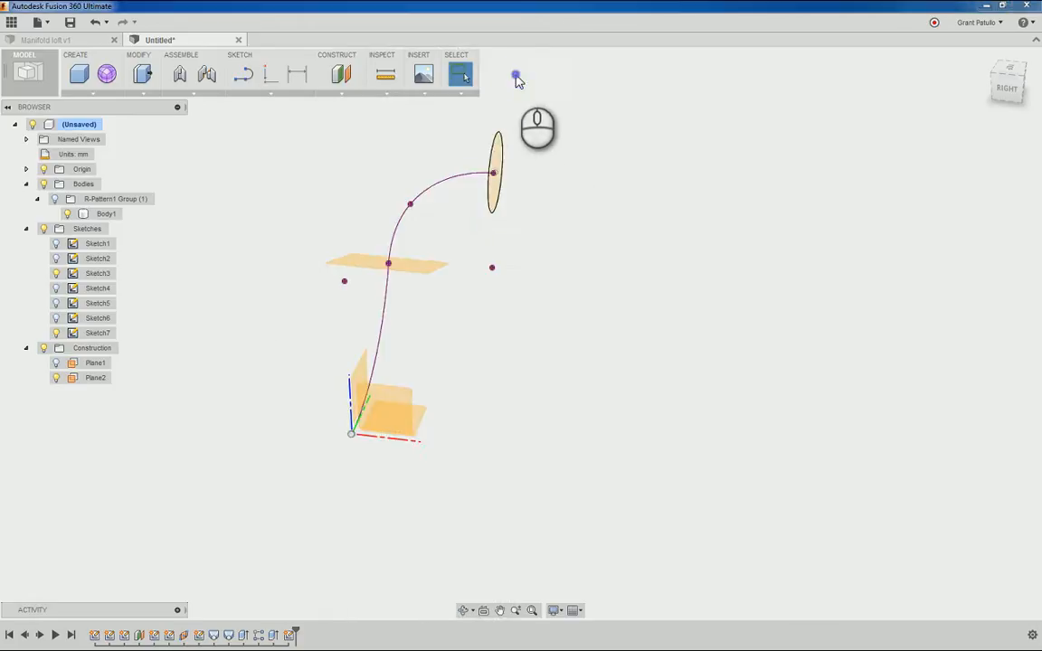
Step: Undo finishing the sketch and drawing the 38 mm circle
mouse_move(562, 249)
middle_mouse_down("shift")
mouse_move(477, 256)
mouse_move(417, 226)
mouse_move(453, 225)
mouse_move(514, 196)
mouse_move(658, 268)
mouse_move(569, 235)
mouse_move(542, 247)
middle_mouse_up("shift")
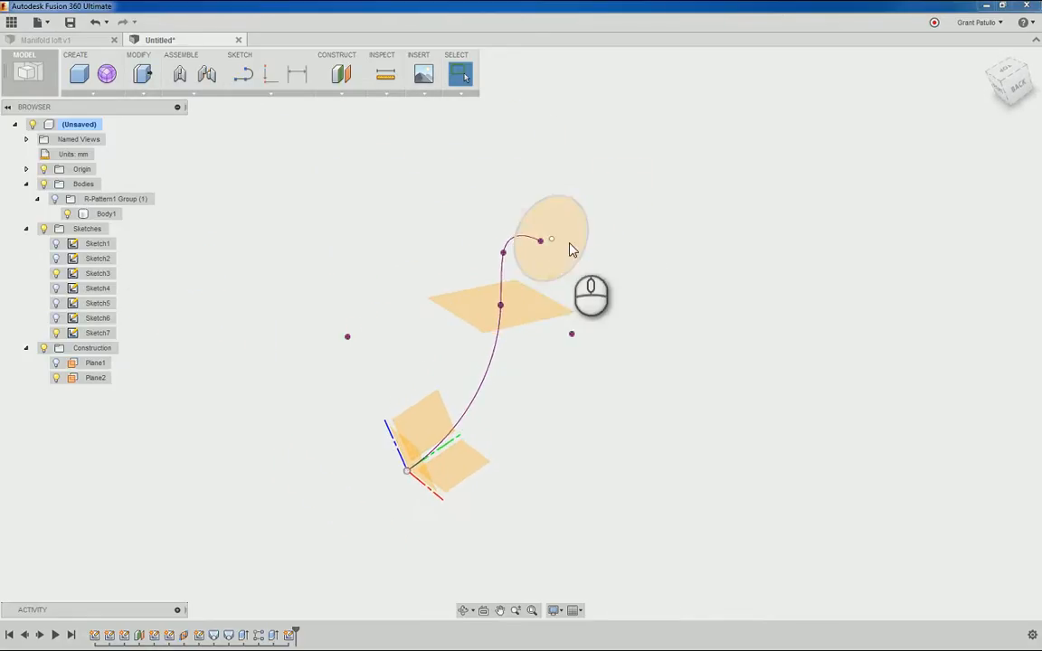
left_click(96, 22)
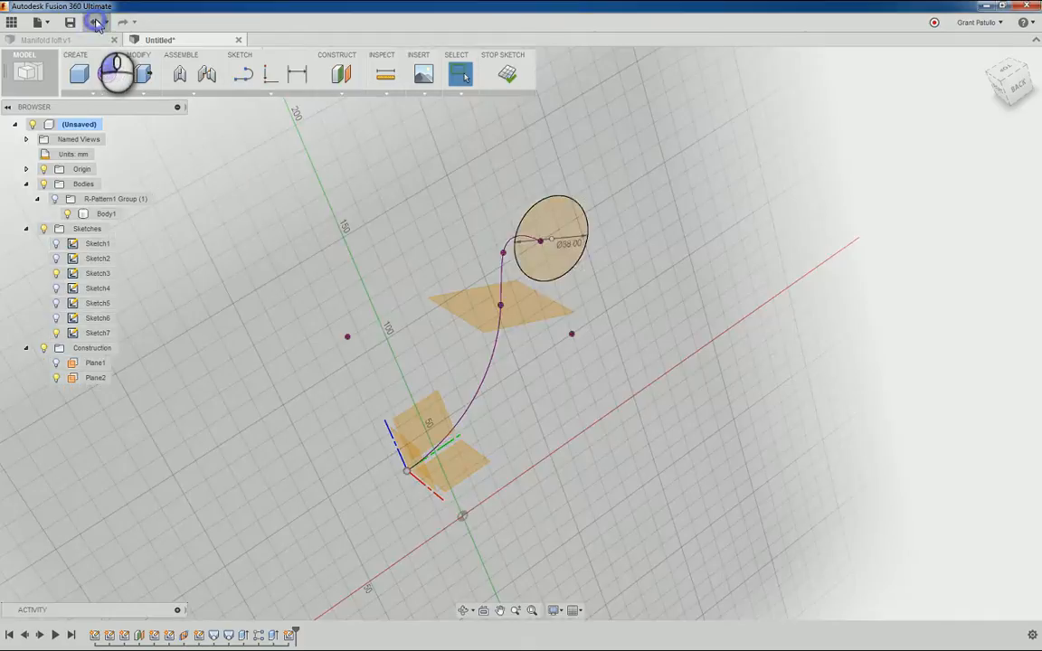
left_click(96, 22)
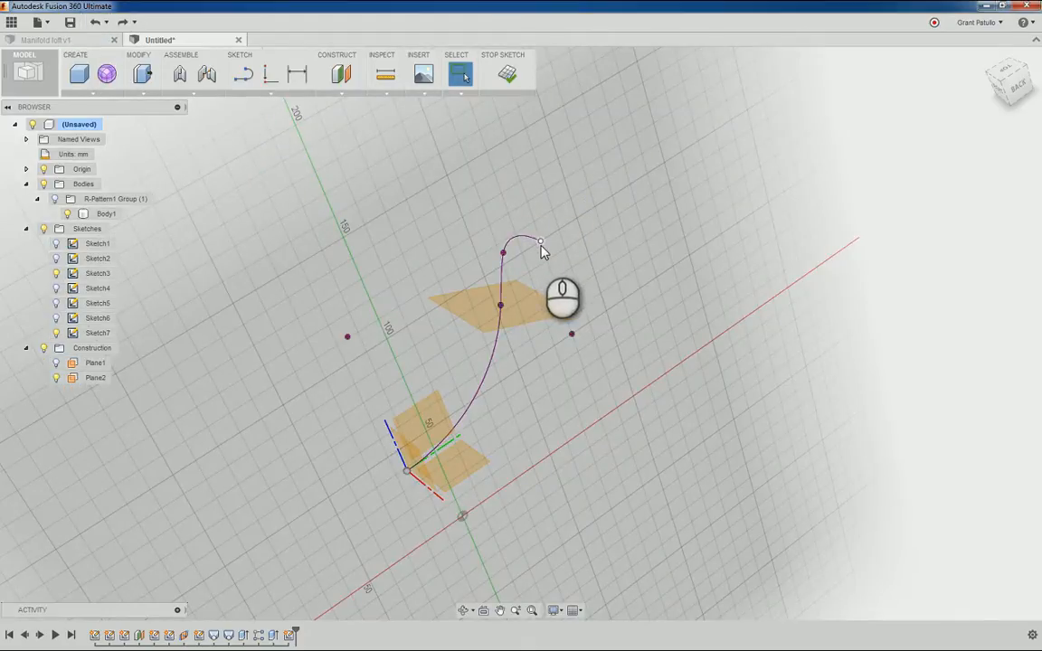
left_click(271, 93)
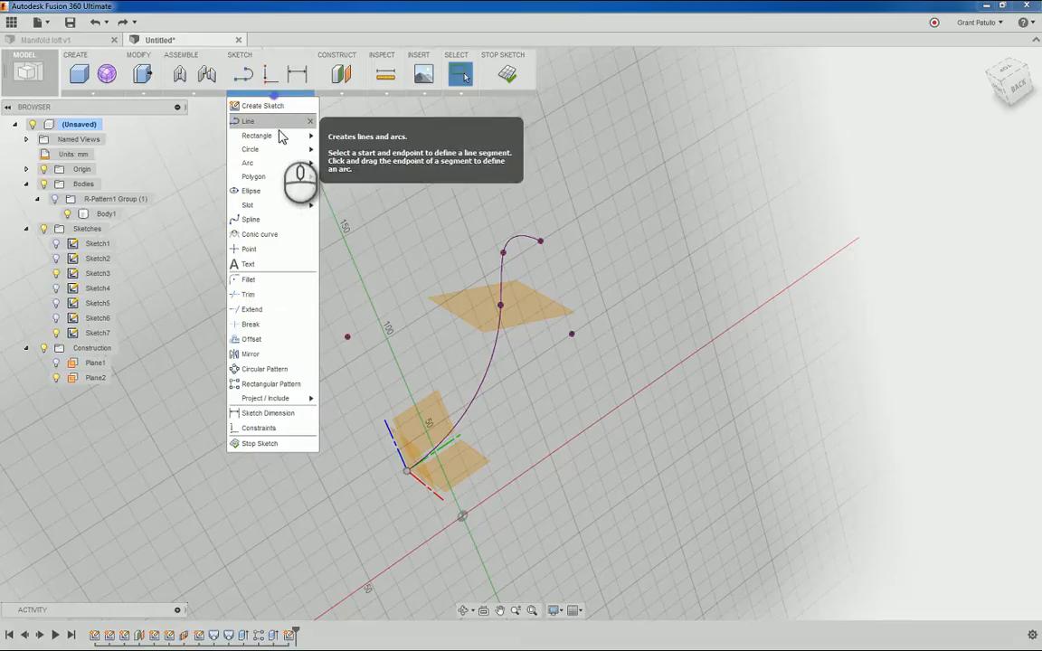
mouse_move(290, 150)
left_click(333, 152)
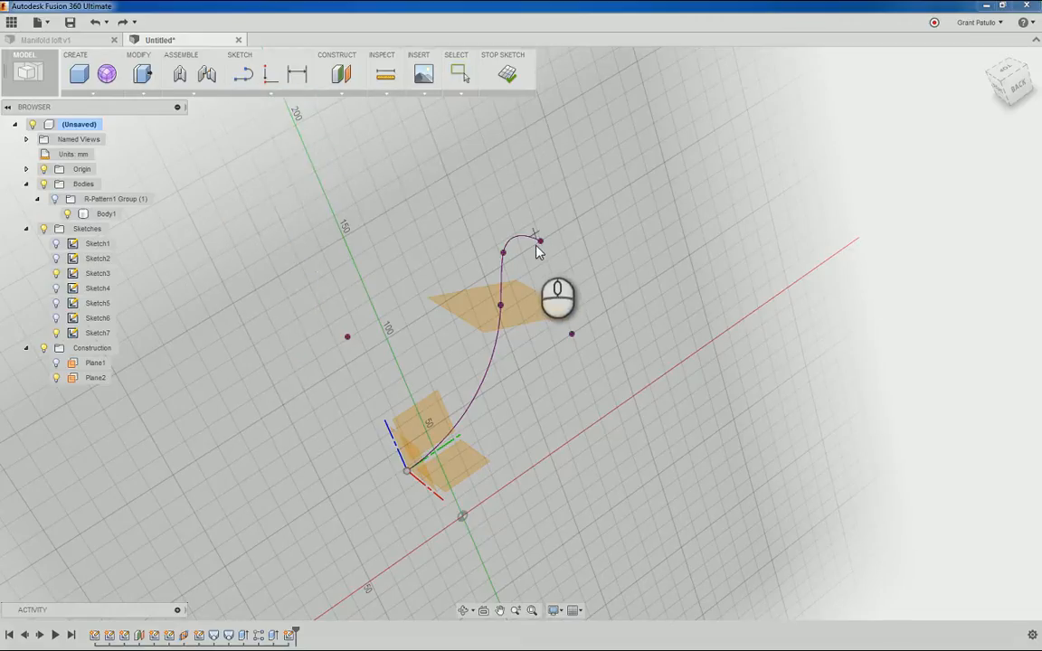
Step: Project the upper endpoint of the pipe path into the Plane1 sketch
left_click(269, 93)
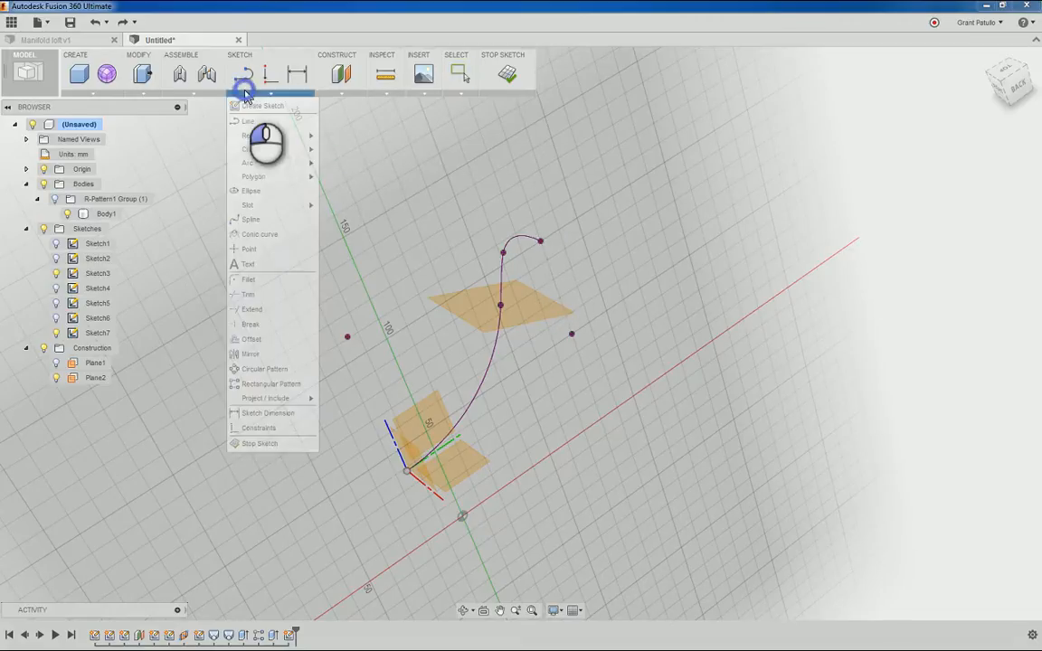
left_click(271, 398)
left_click(340, 400)
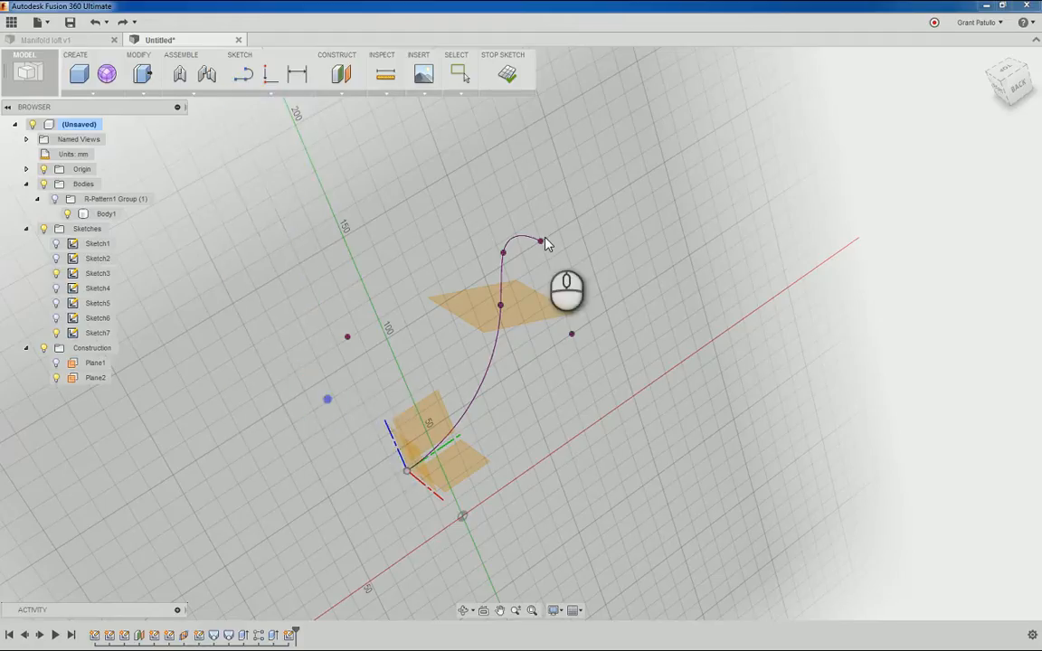
left_click(541, 239)
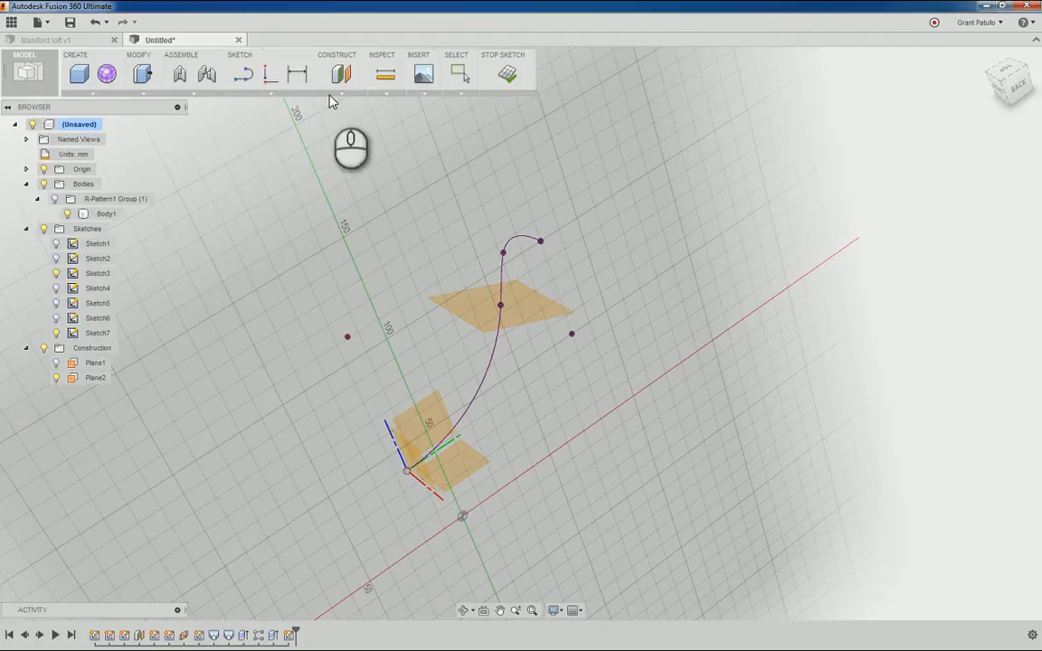
left_click(541, 242)
Step: Draw a center-diameter circle of 38 mm on the projected upper endpoint of the path
left_click(250, 96)
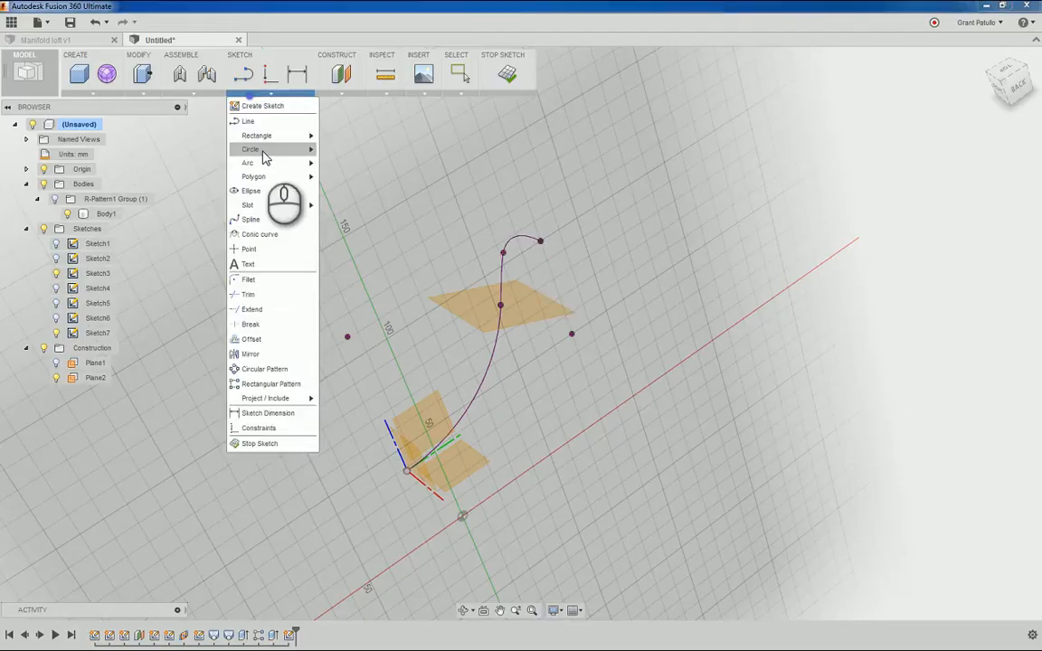
mouse_move(272, 149)
left_click(330, 152)
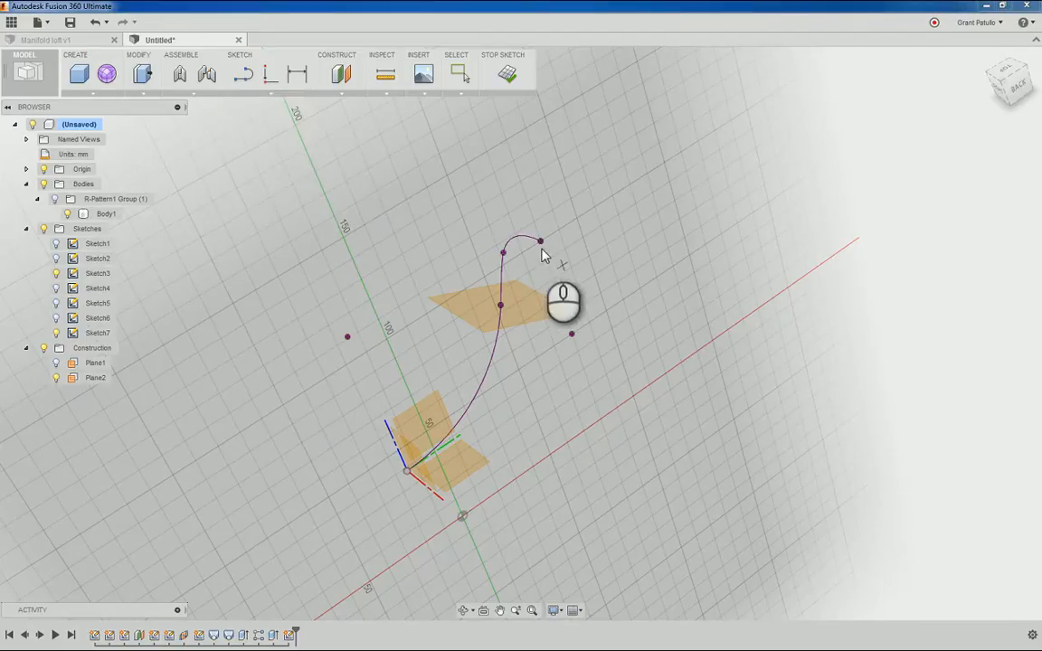
left_click(541, 242)
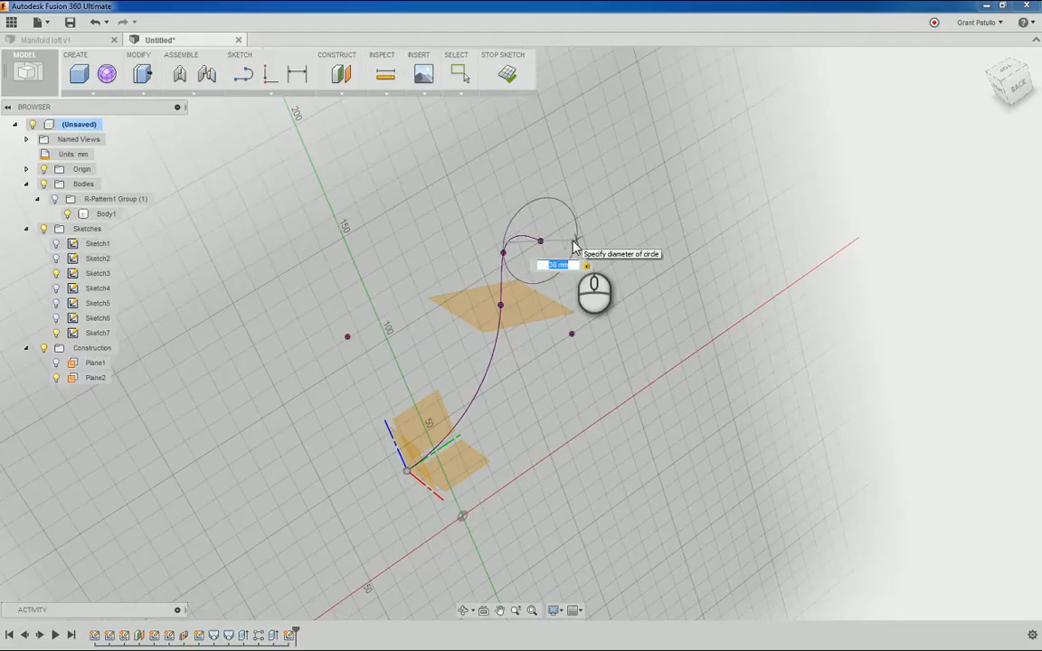
left_click(573, 244)
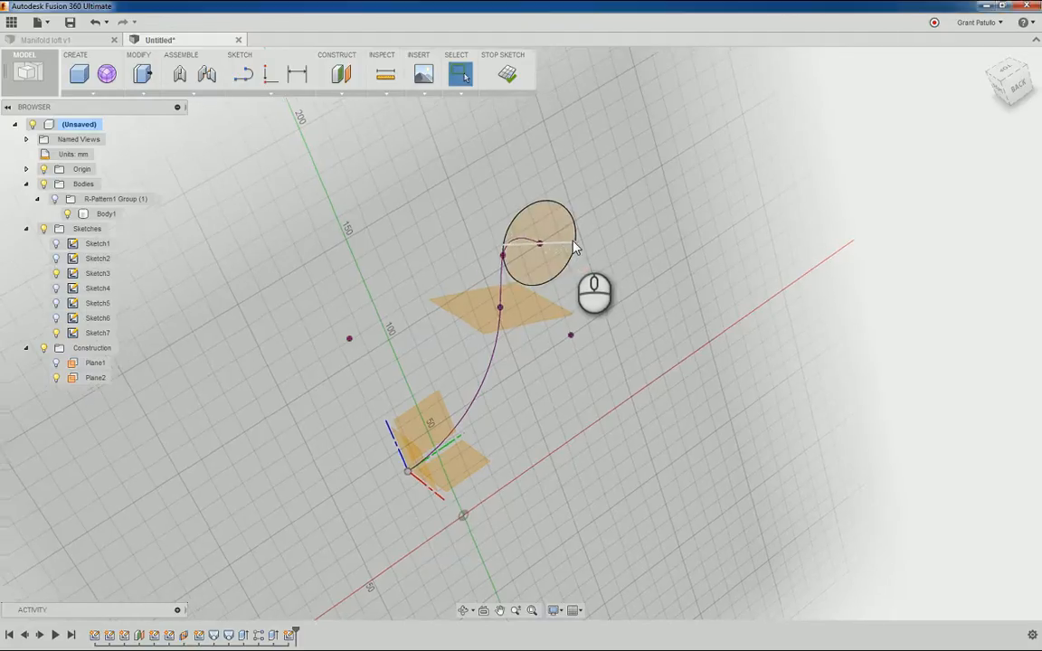
Step: Finish the Plane1 circle sketch and create a new sketch on construction plane Plane2
mouse_move(558, 240)
middle_mouse_down("shift")
mouse_move(502, 333)
mouse_move(535, 325)
mouse_move(563, 265)
mouse_move(684, 263)
mouse_move(919, 105)
middle_mouse_up("shift")
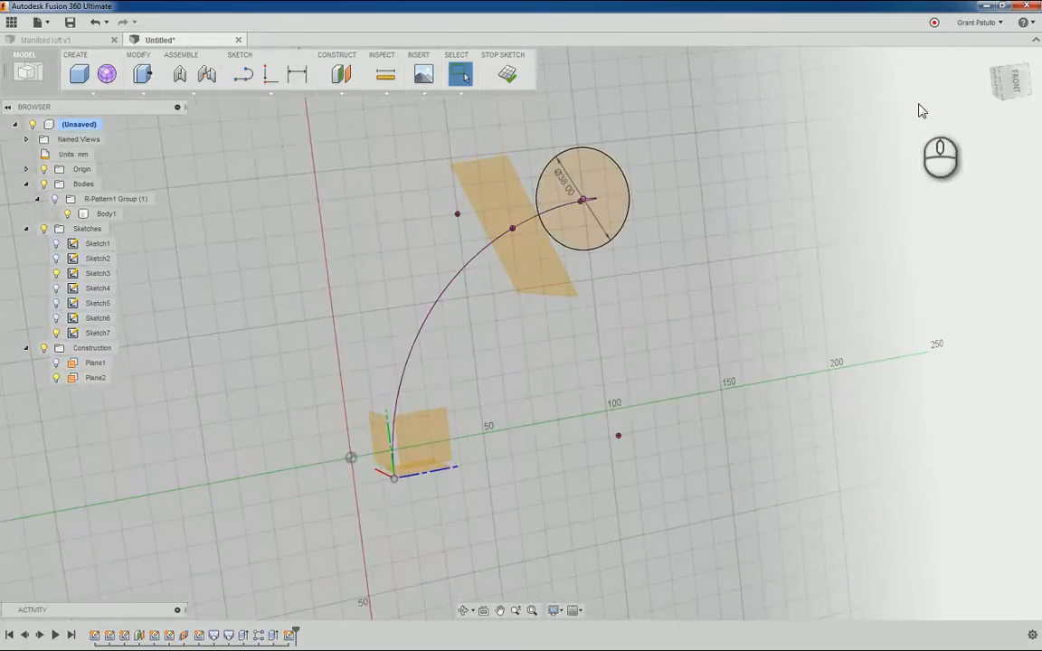
left_click(1004, 103)
mouse_move(812, 275)
middle_mouse_down("shift")
mouse_move(766, 312)
mouse_move(782, 328)
mouse_move(772, 333)
middle_mouse_up("shift")
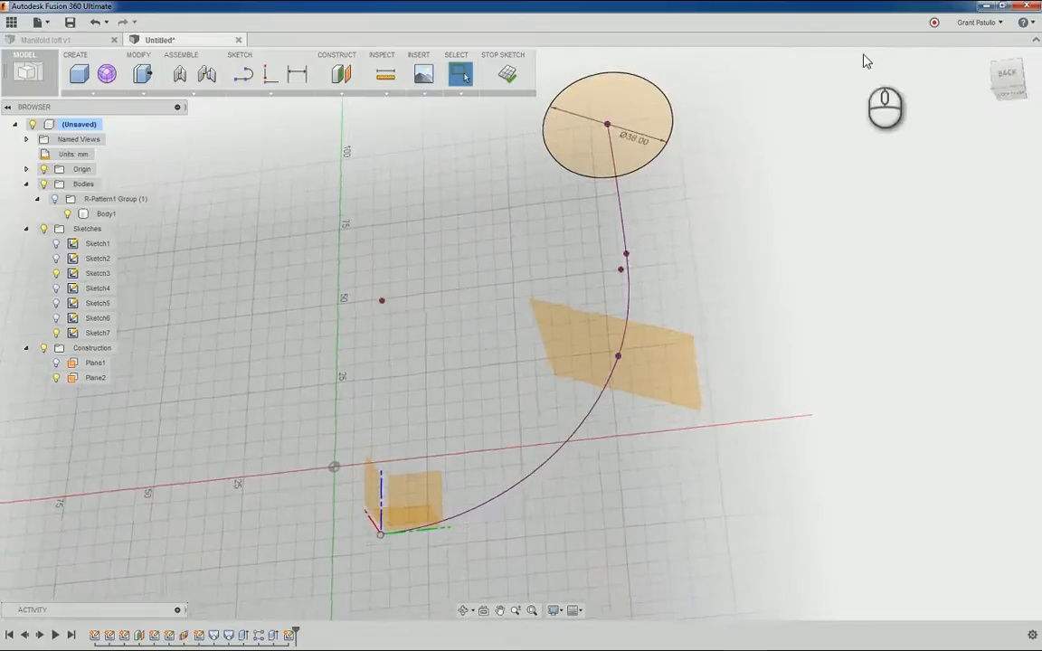
left_click(987, 59)
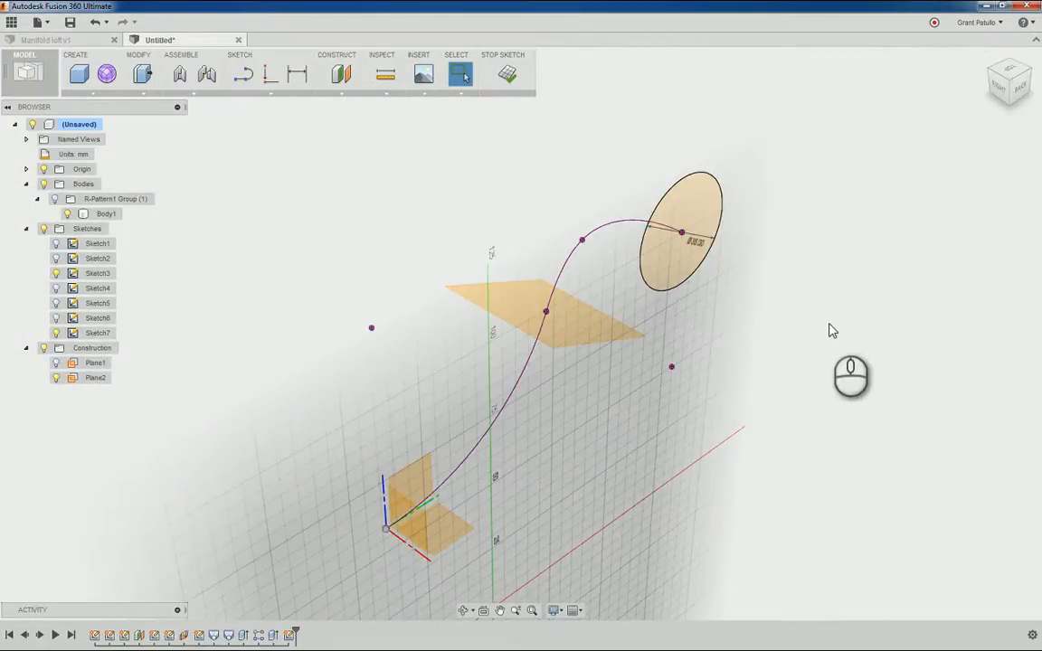
left_click(269, 94)
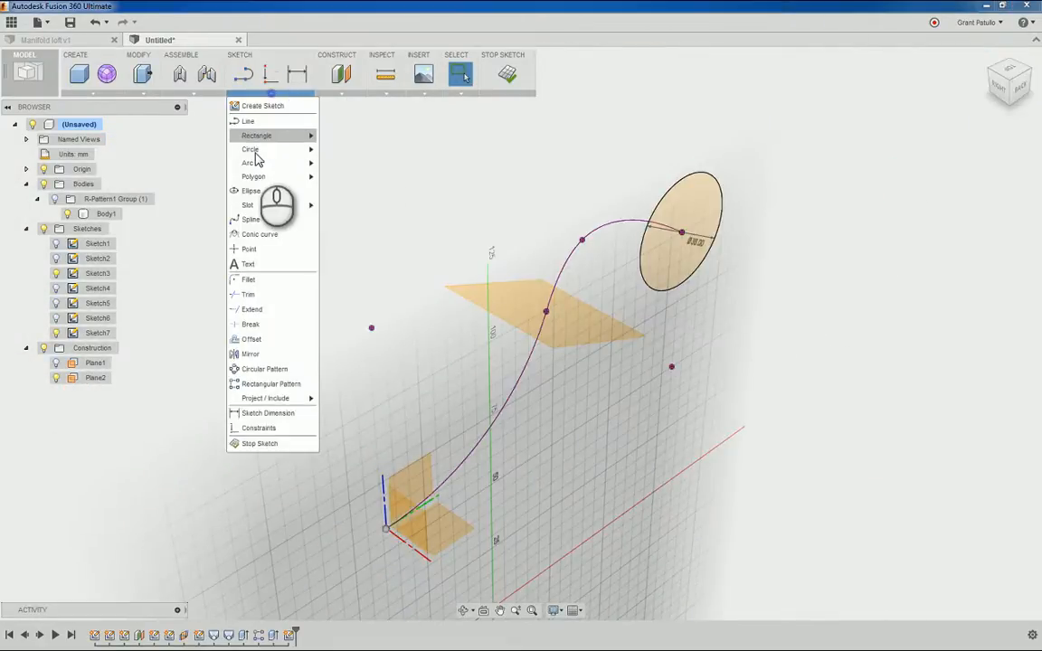
mouse_move(266, 157)
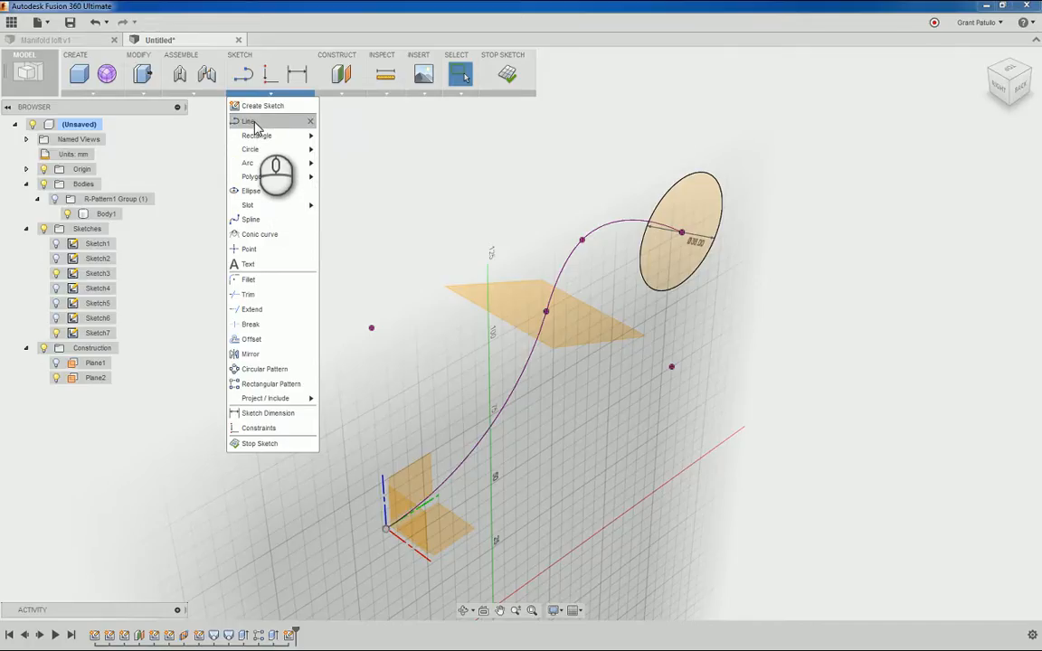
left_click(257, 106)
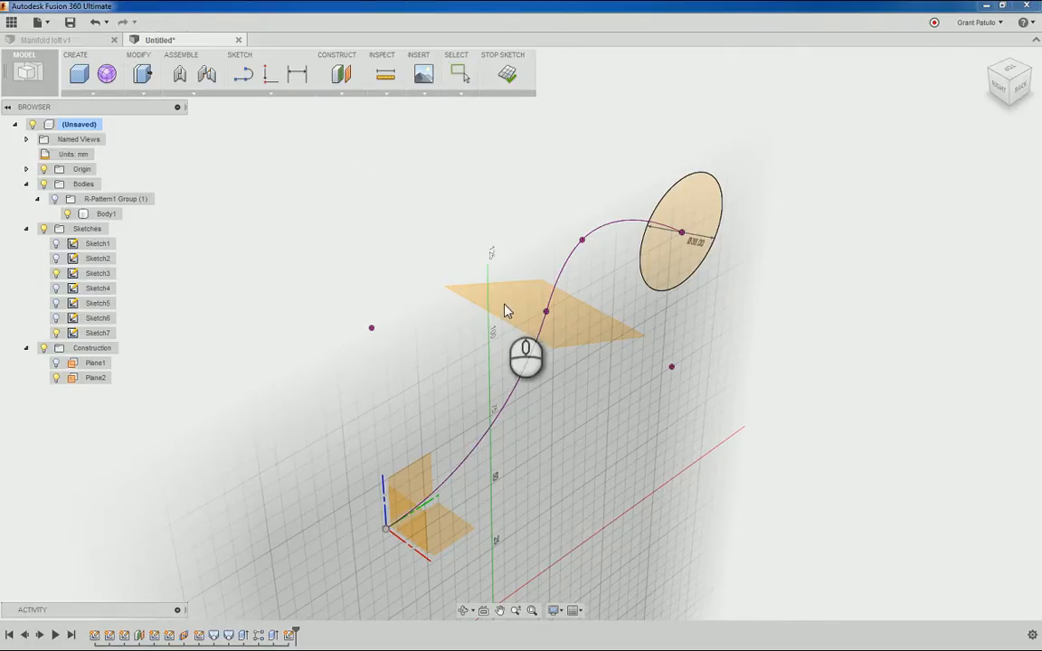
left_click(509, 74)
left_click(286, 94)
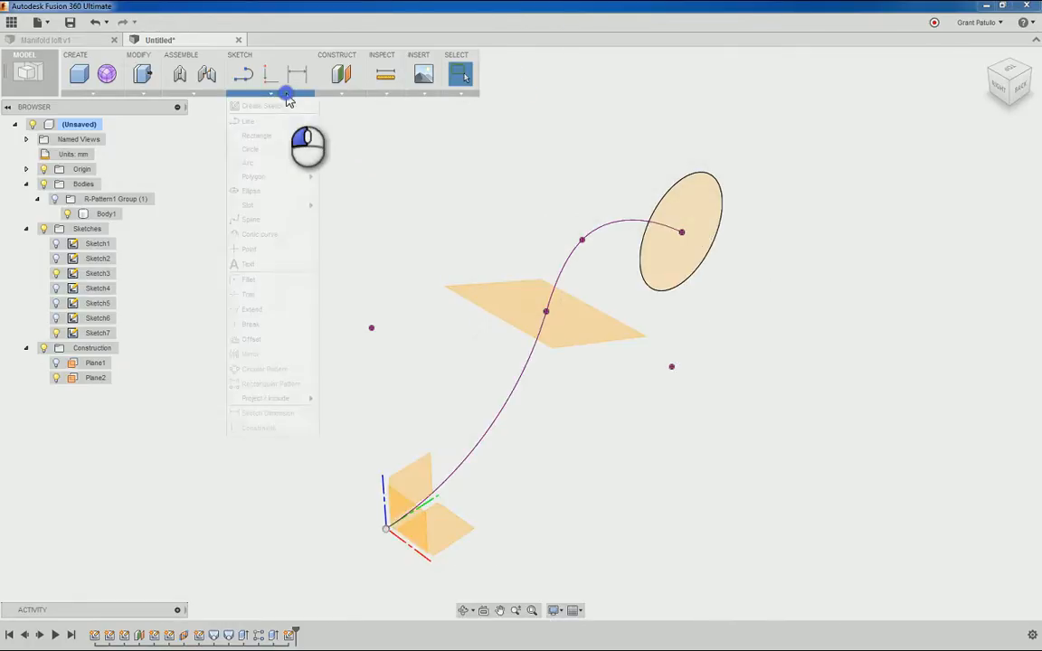
mouse_move(269, 152)
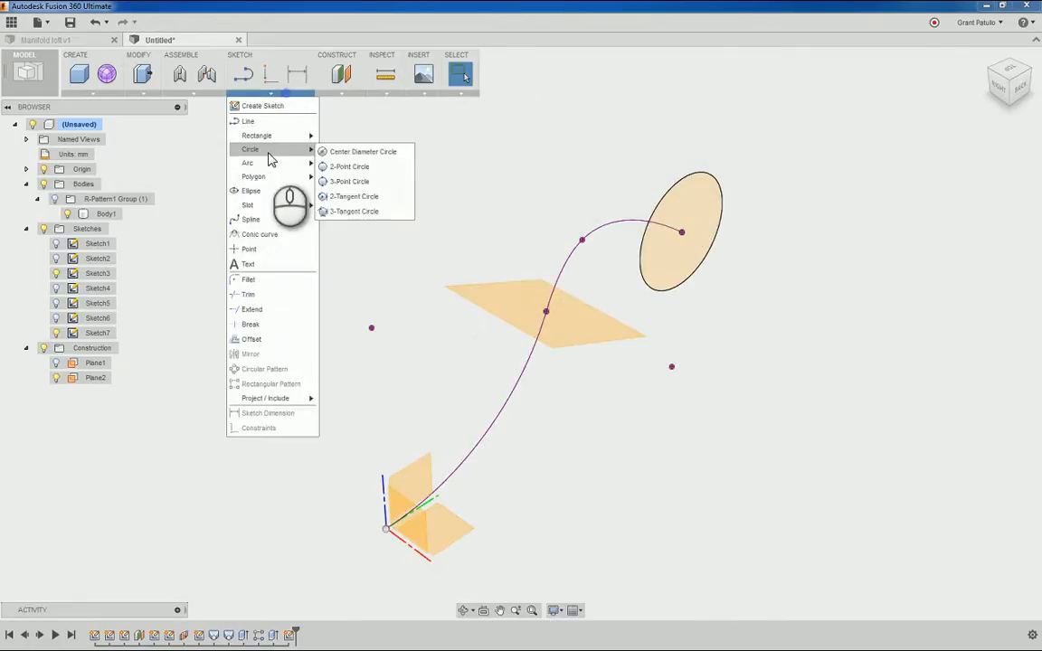
left_click(277, 105)
left_click(491, 300)
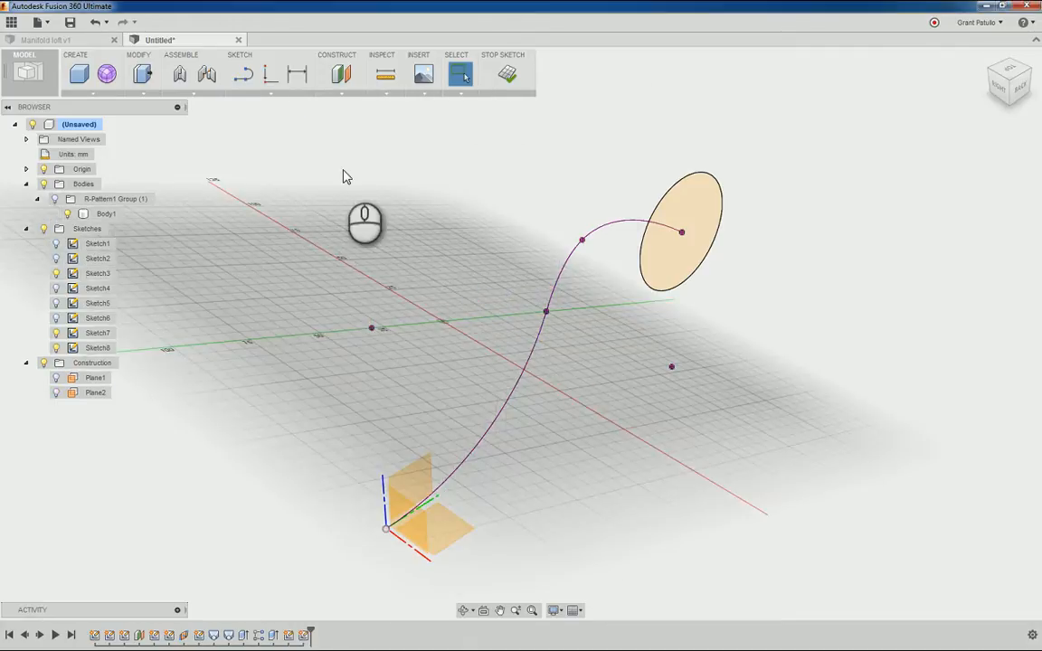
Step: Project the path point lying on Plane2 into the new sketch
left_click(272, 93)
mouse_move(282, 404)
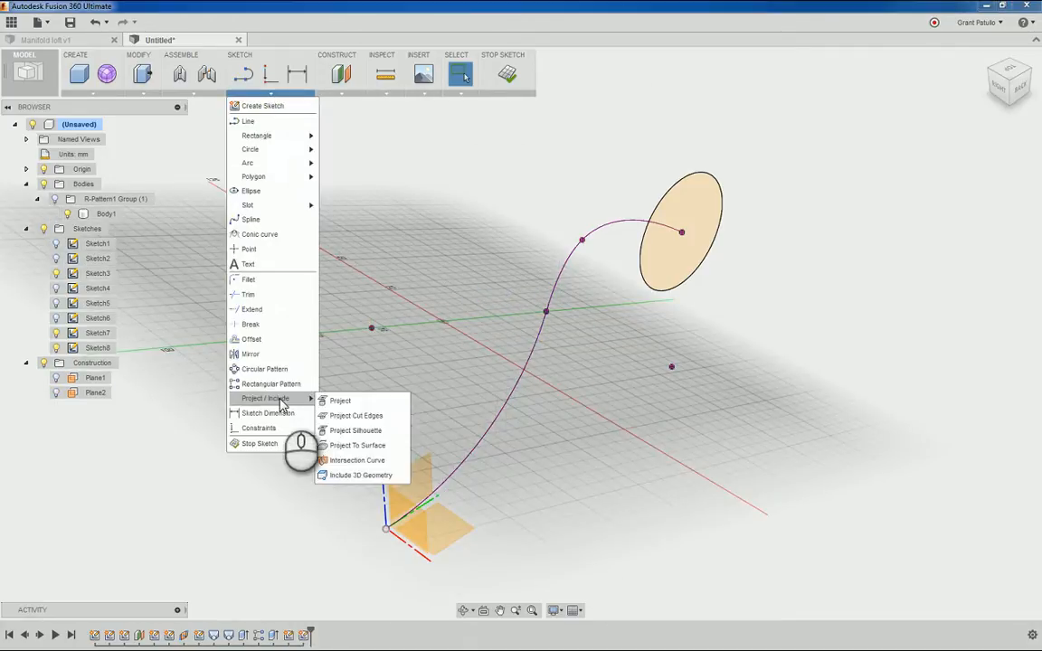
left_click(402, 403)
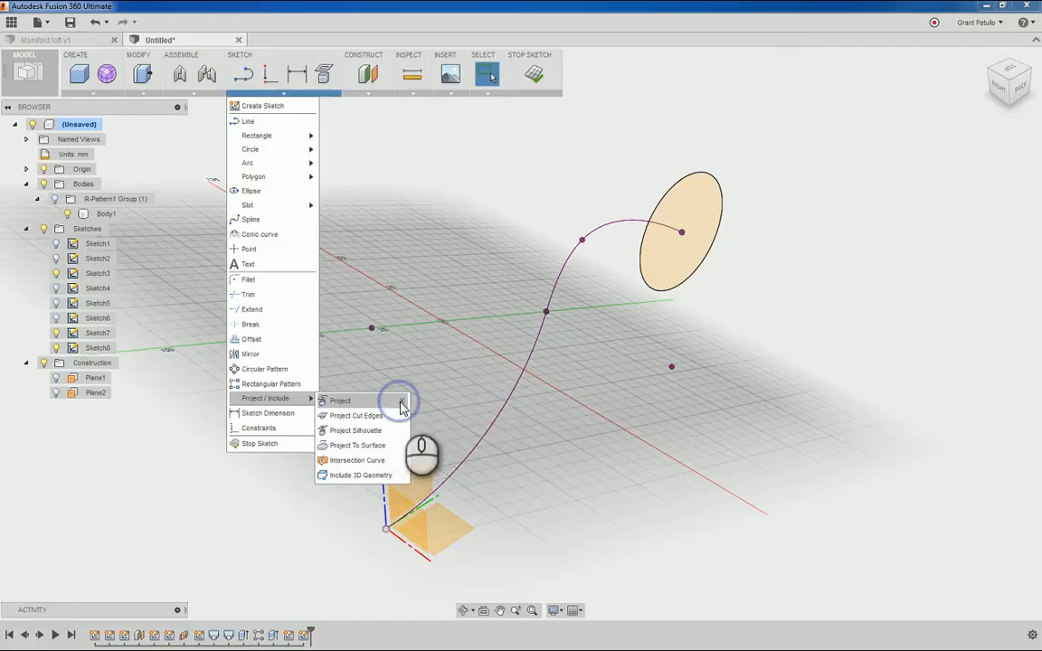
left_click(342, 402)
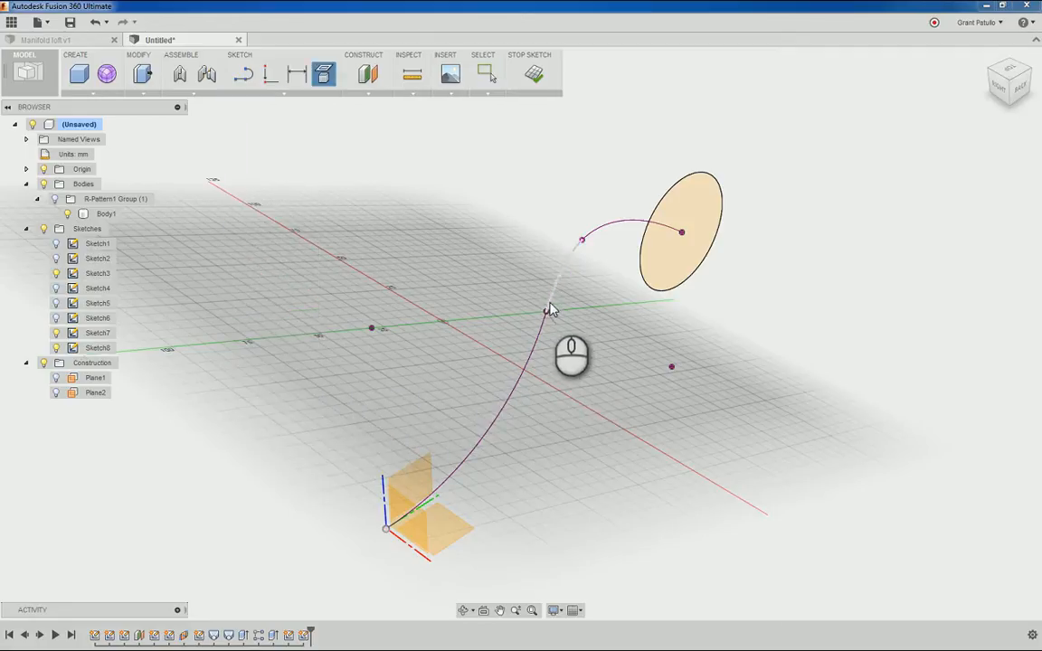
left_click(547, 313)
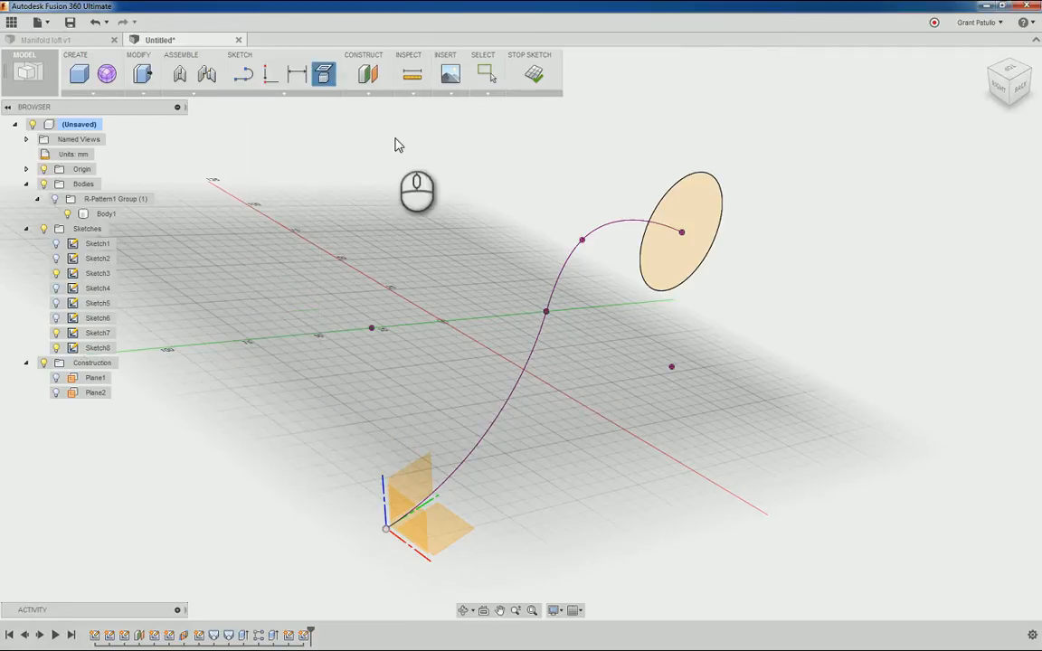
Step: Draw a center-diameter circle of 43 mm on the projected path point and finish the Plane2 sketch
left_click(283, 93)
mouse_move(312, 154)
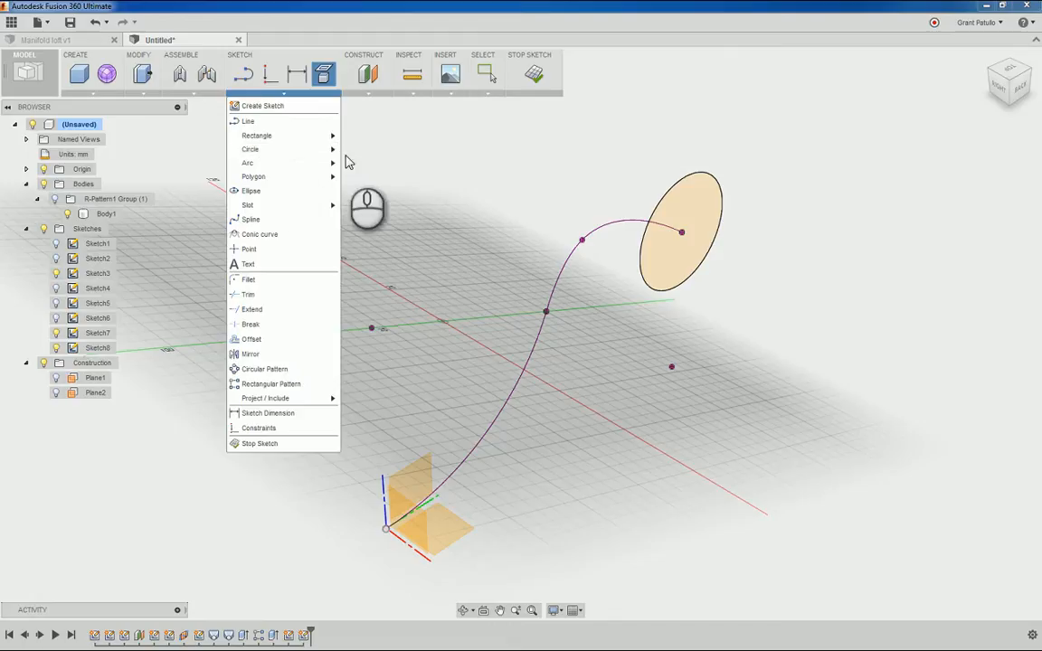
left_click(427, 151)
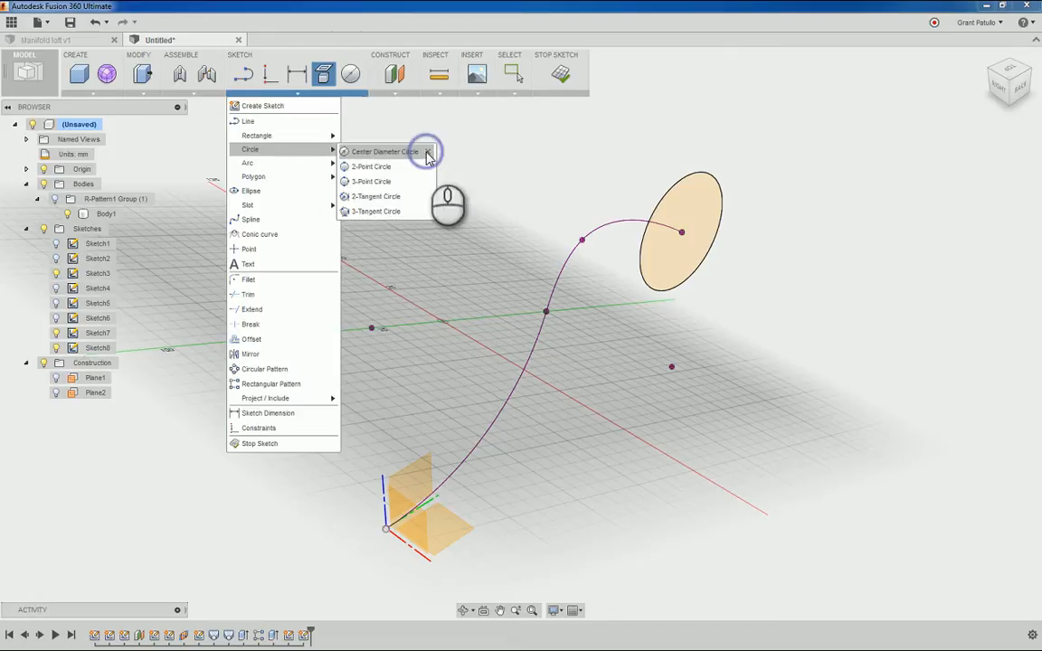
left_click(351, 74)
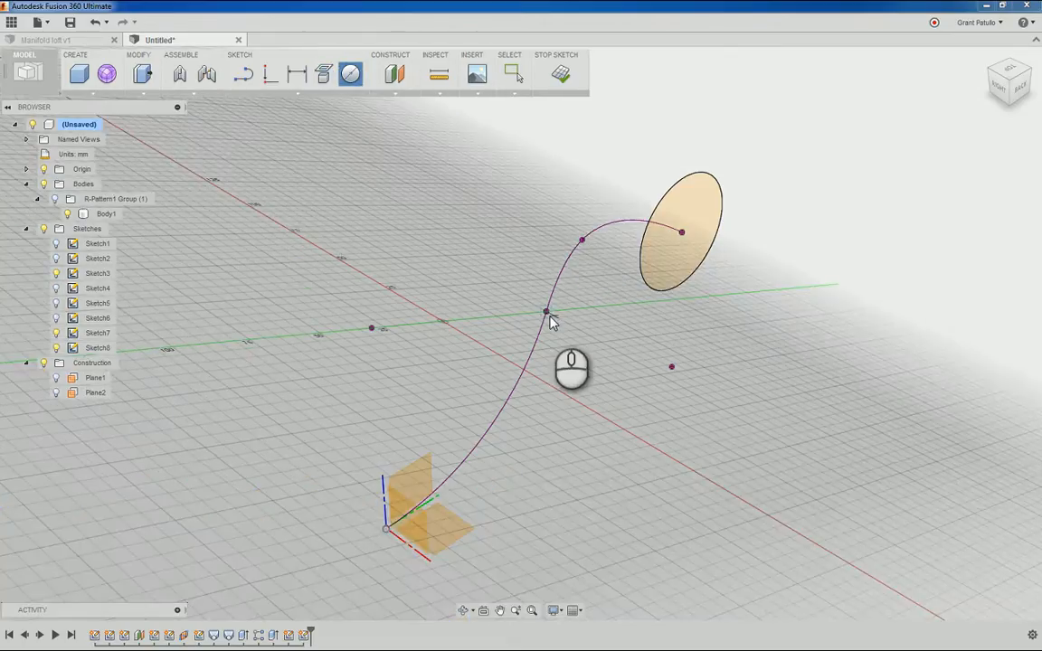
left_click(547, 314)
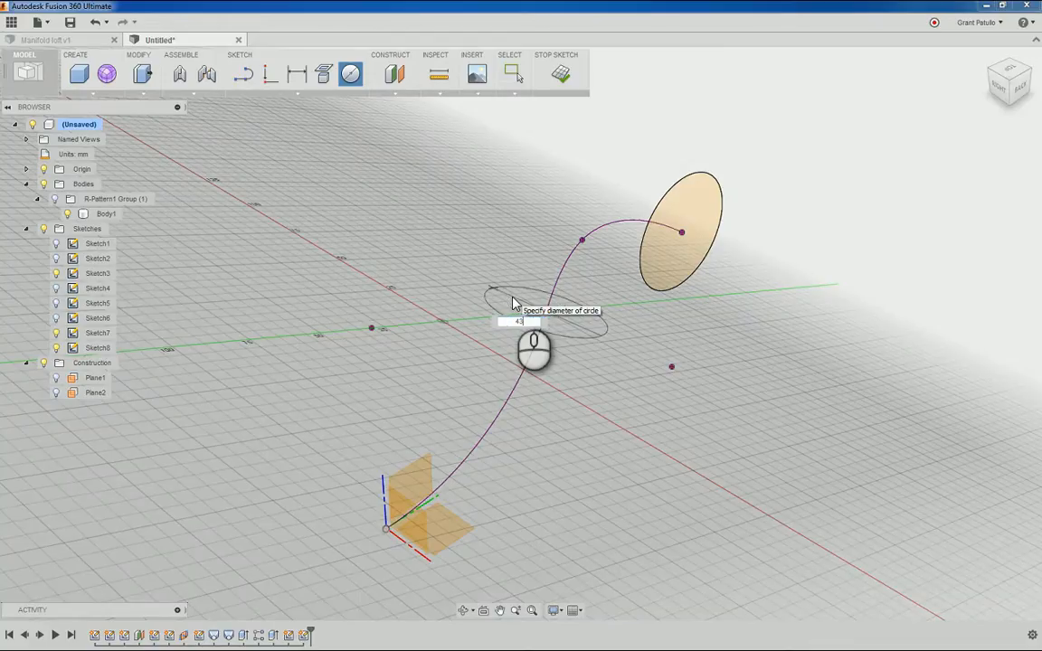
key("Return")
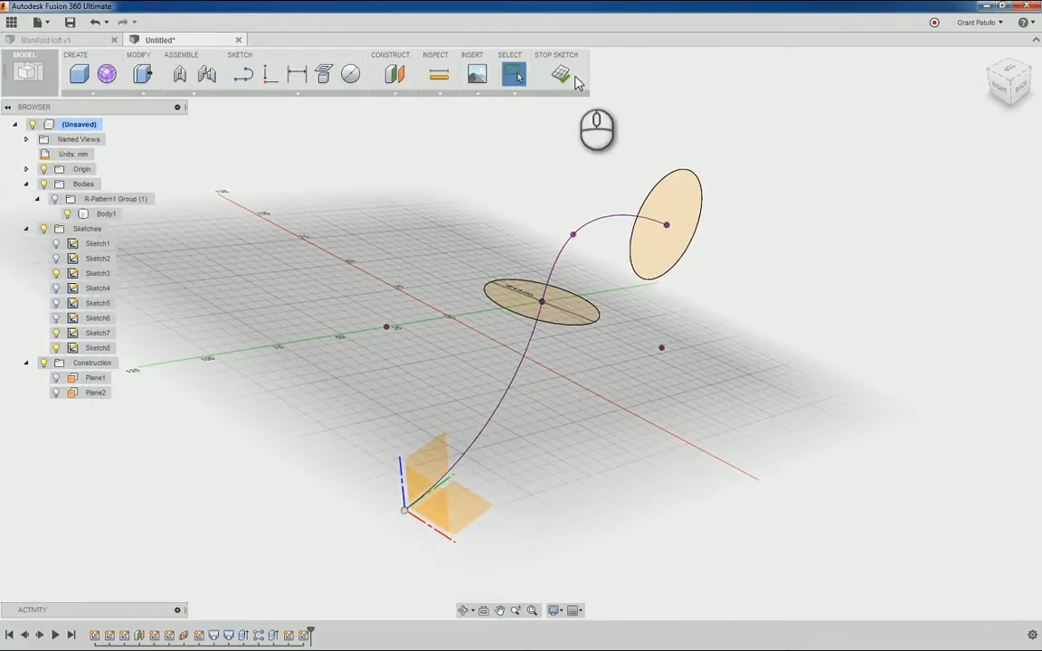
left_click(561, 76)
Step: Create a sketch on the vertical origin plane at the path's lower end and draw a 48 mm circle centred on the origin
middle_click_drag(582, 363, 590, 429, "shift")
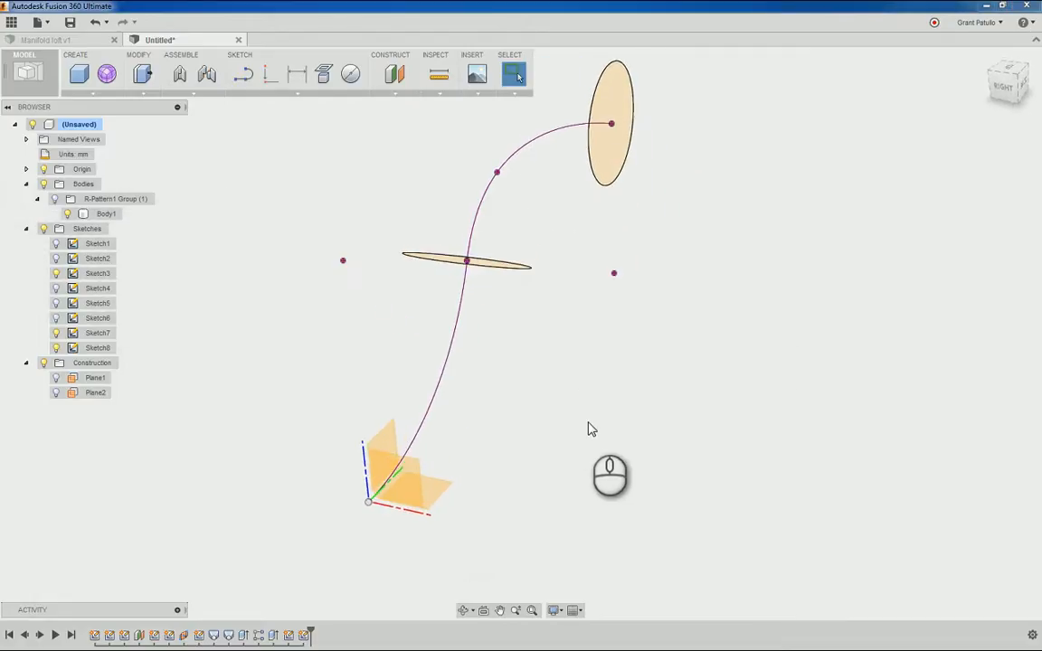
left_click(280, 93)
left_click(274, 106)
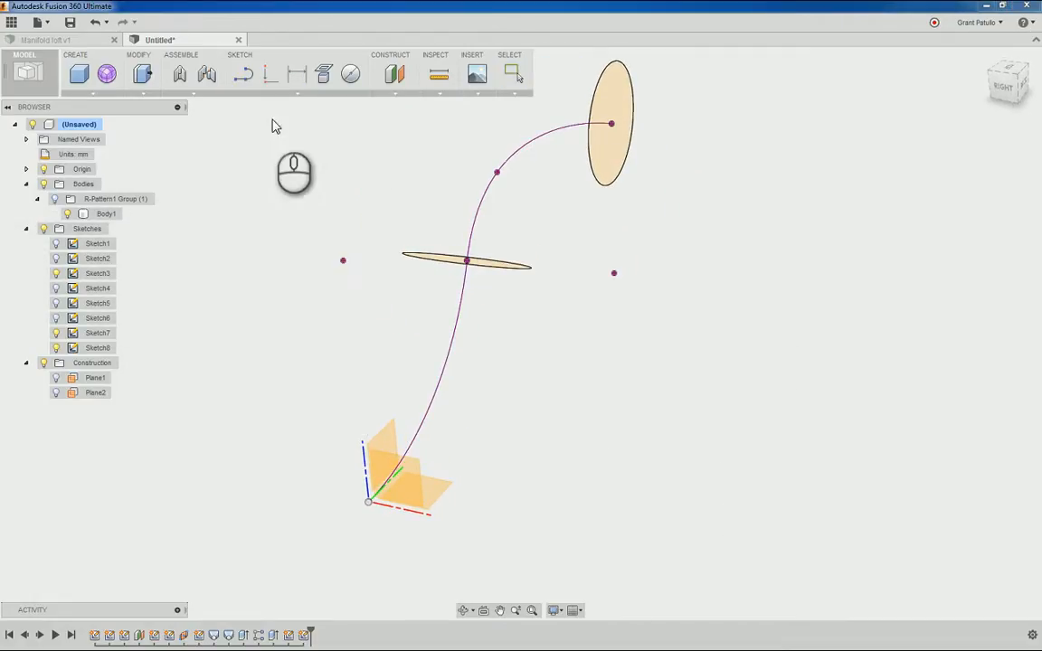
left_click(406, 489)
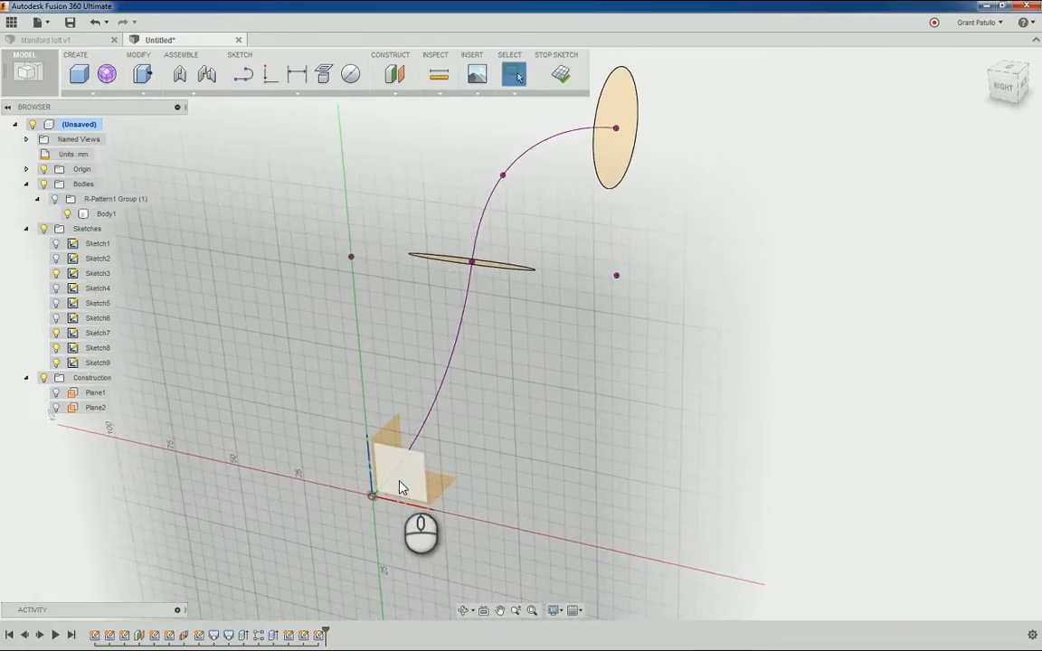
left_click(351, 74)
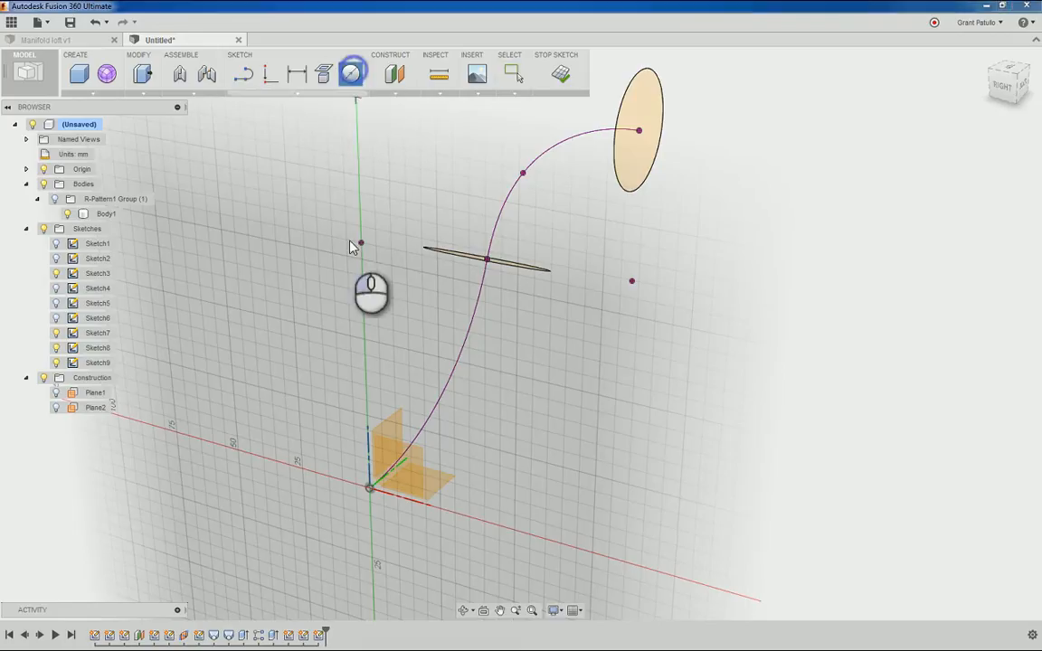
left_click(370, 488)
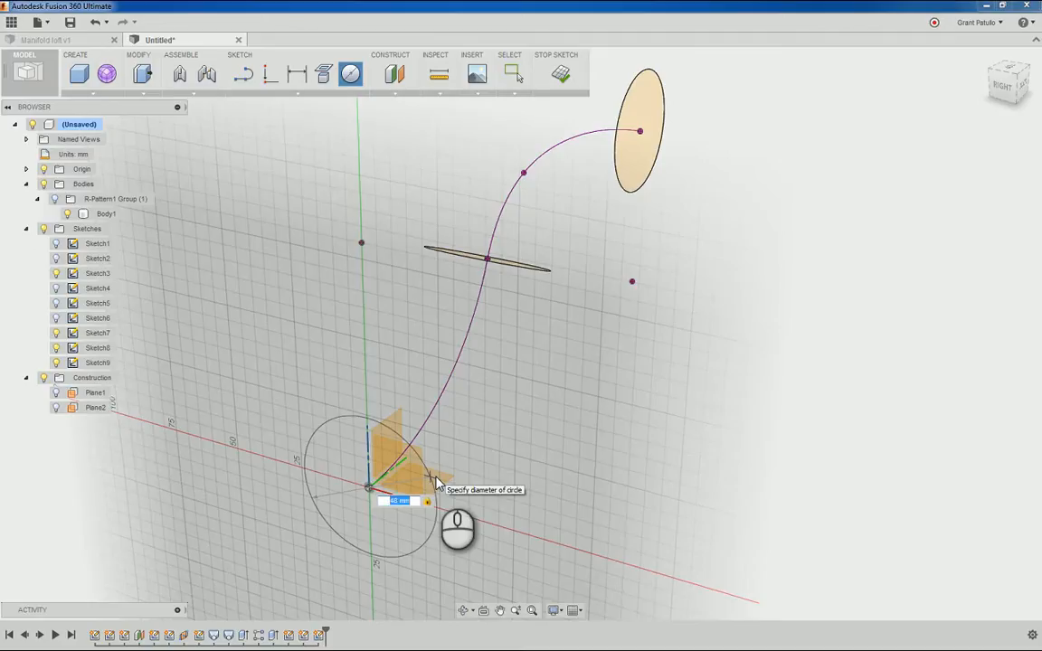
key("Return")
middle_click_drag(471, 455, 592, 402, "shift")
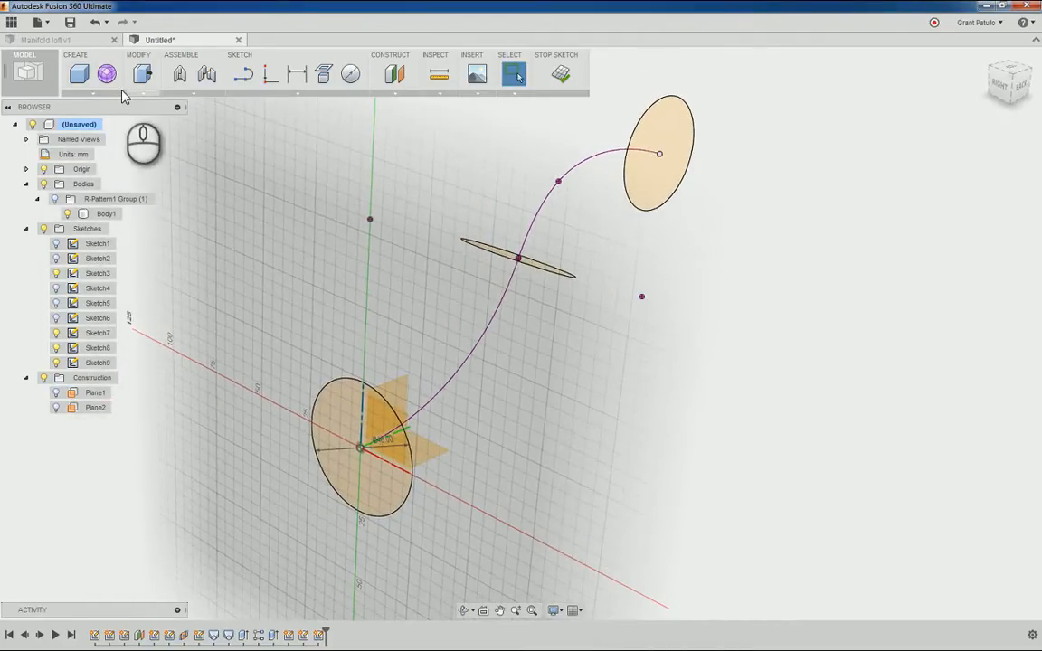
Step: Loft a new body from the upper end circle to the middle circle, using the pipe path as the centerline
left_click(92, 96)
left_click(85, 207)
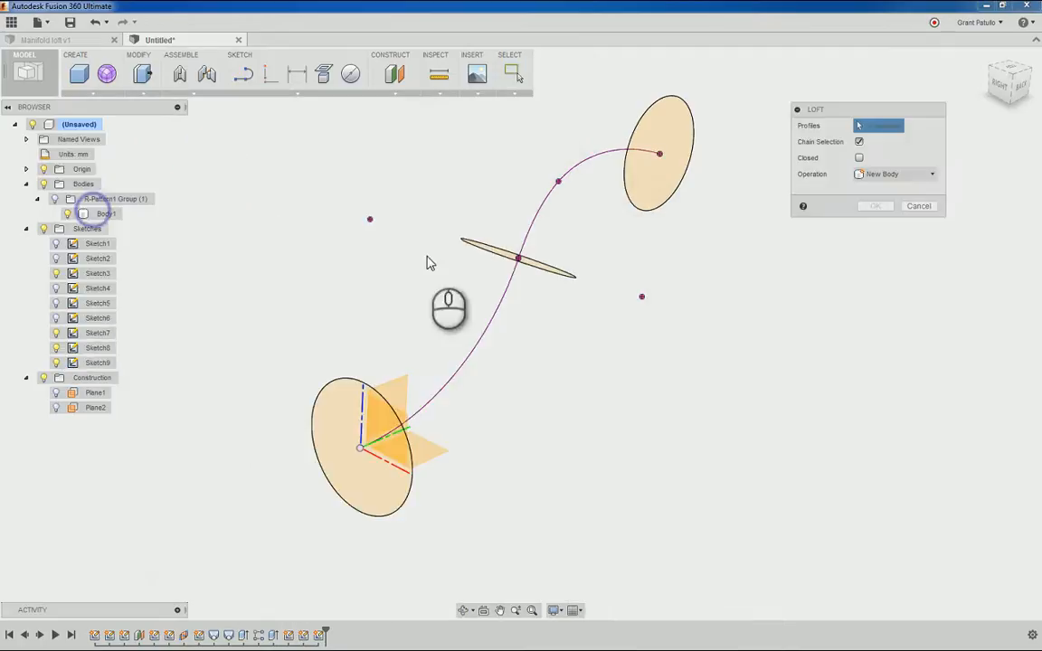
left_click(680, 138)
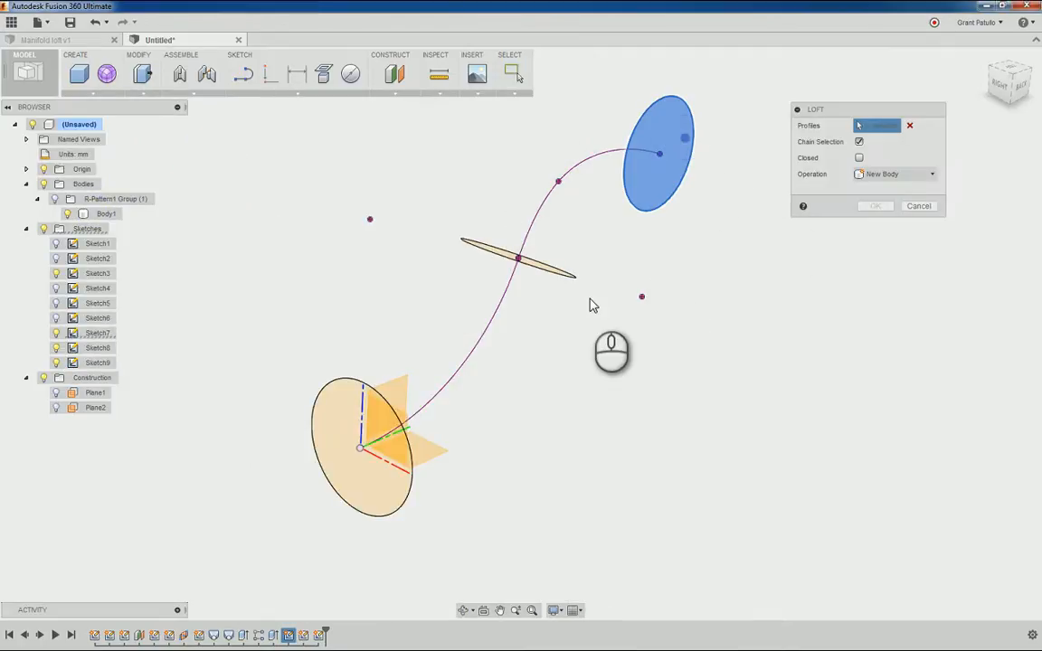
middle_click_drag(591, 302, 558, 265, "shift")
left_click(552, 263)
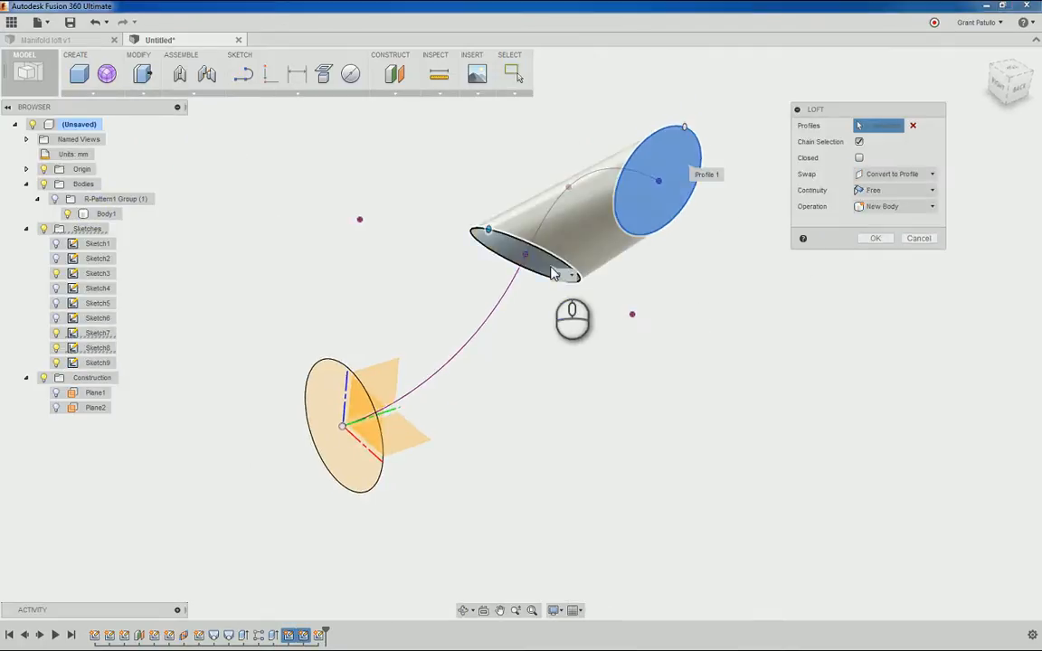
left_click(554, 208)
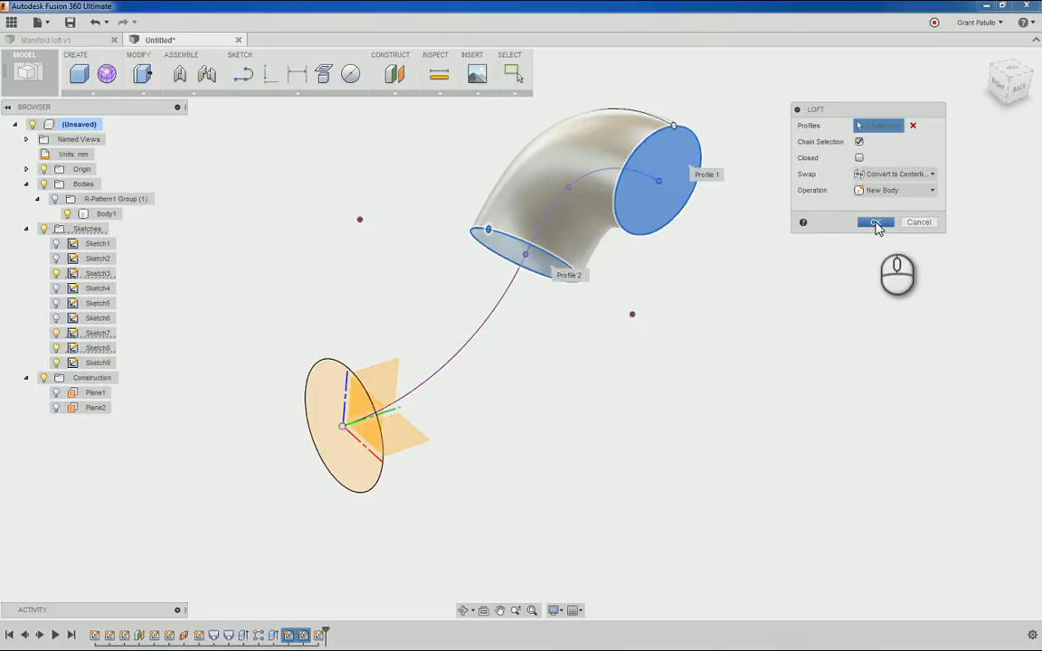
left_click(875, 223)
Step: Loft from the circle at the origin to the middle circle along the path centerline, joining it to the upper inner pipe section
middle_click_drag(872, 237, 572, 409, "shift")
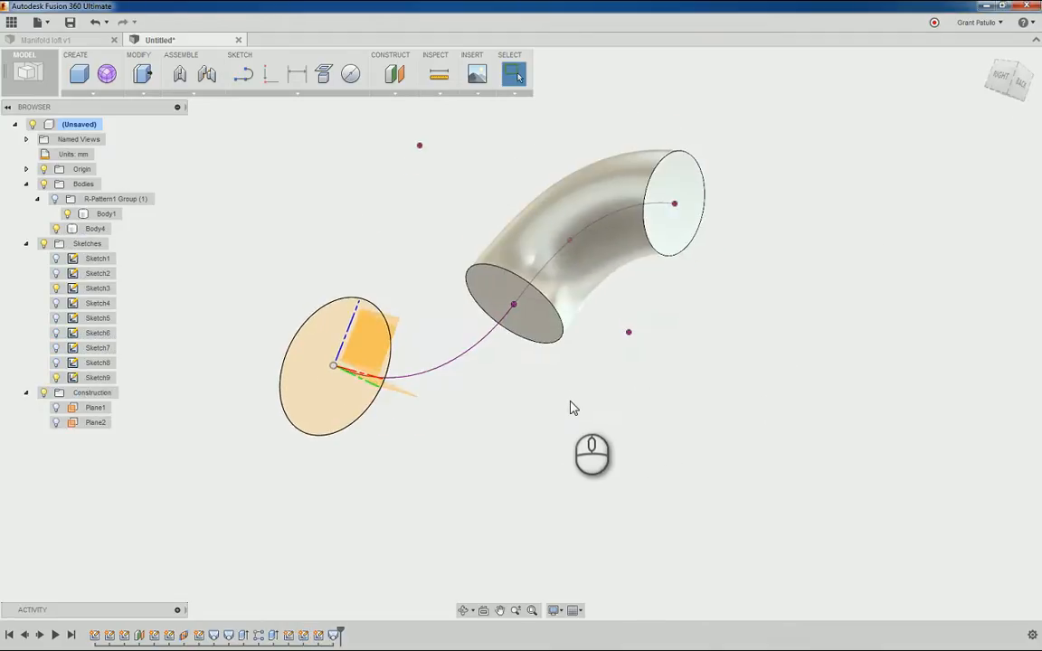
left_click(95, 93)
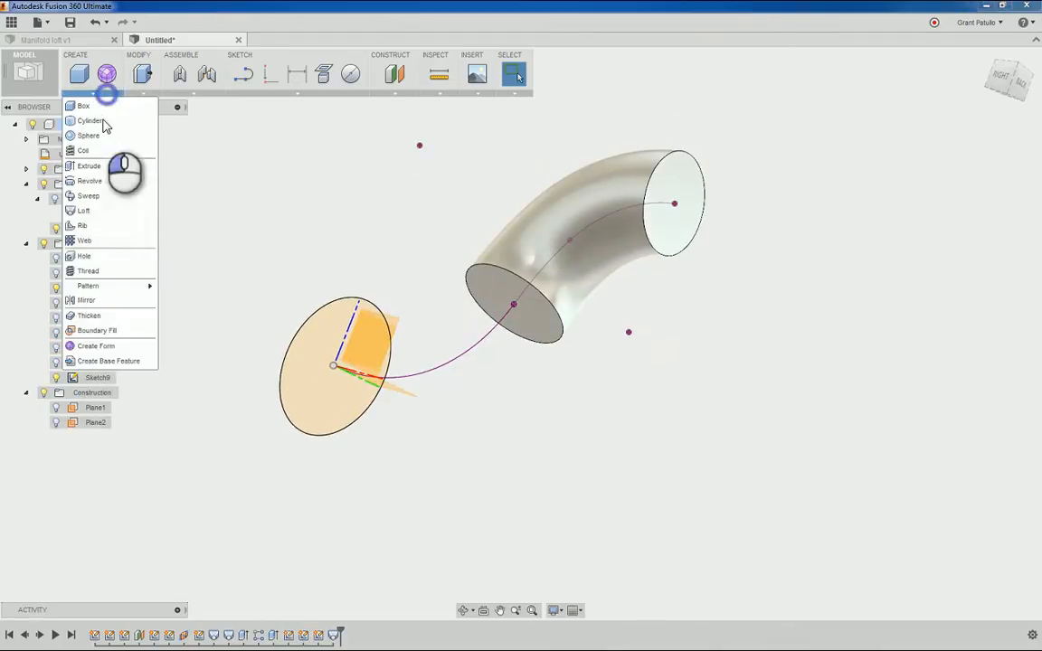
left_click(117, 213)
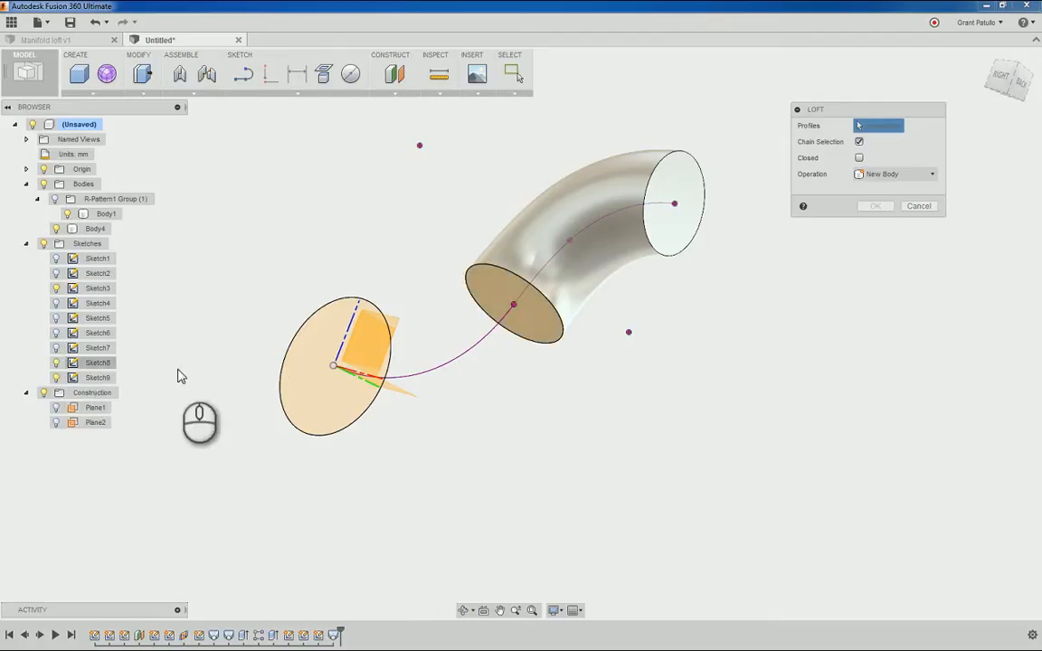
left_click(321, 386)
left_click(495, 288)
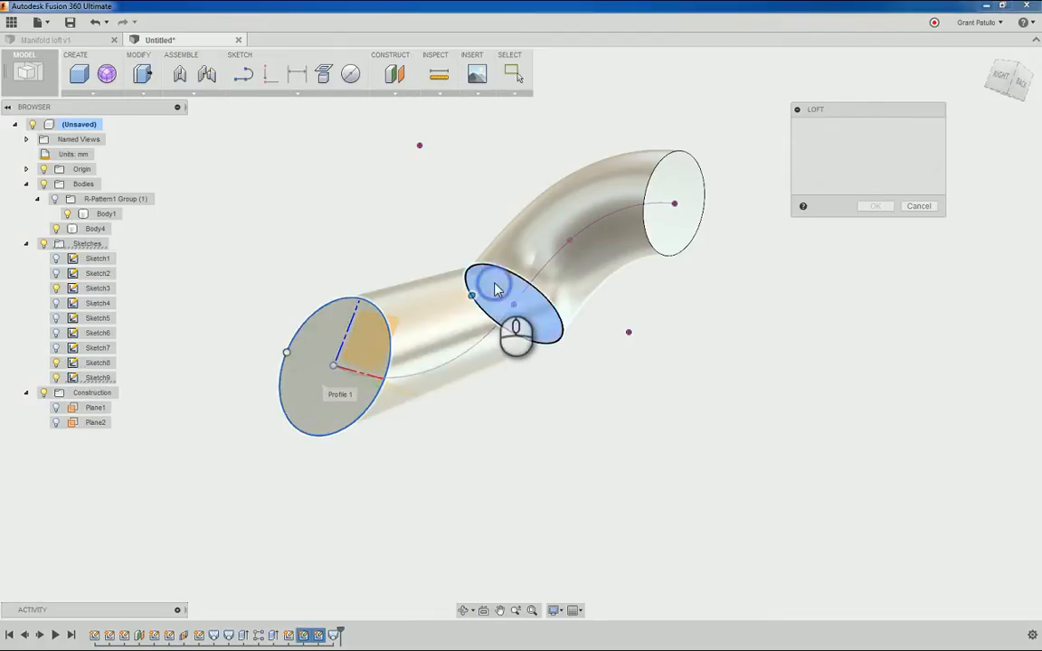
left_click(477, 345)
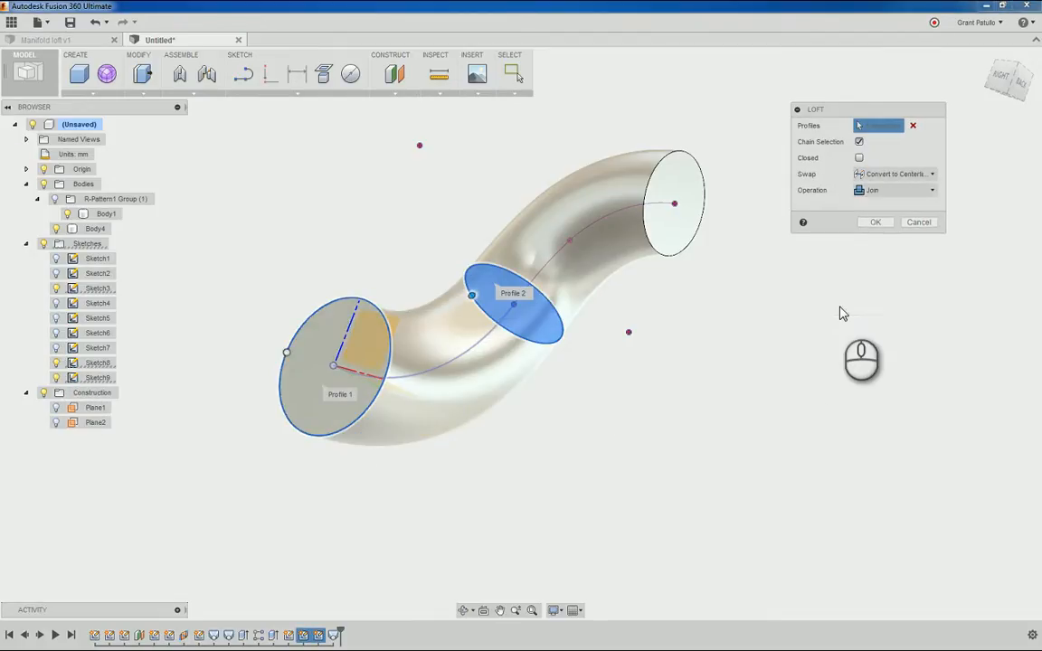
left_click(871, 225)
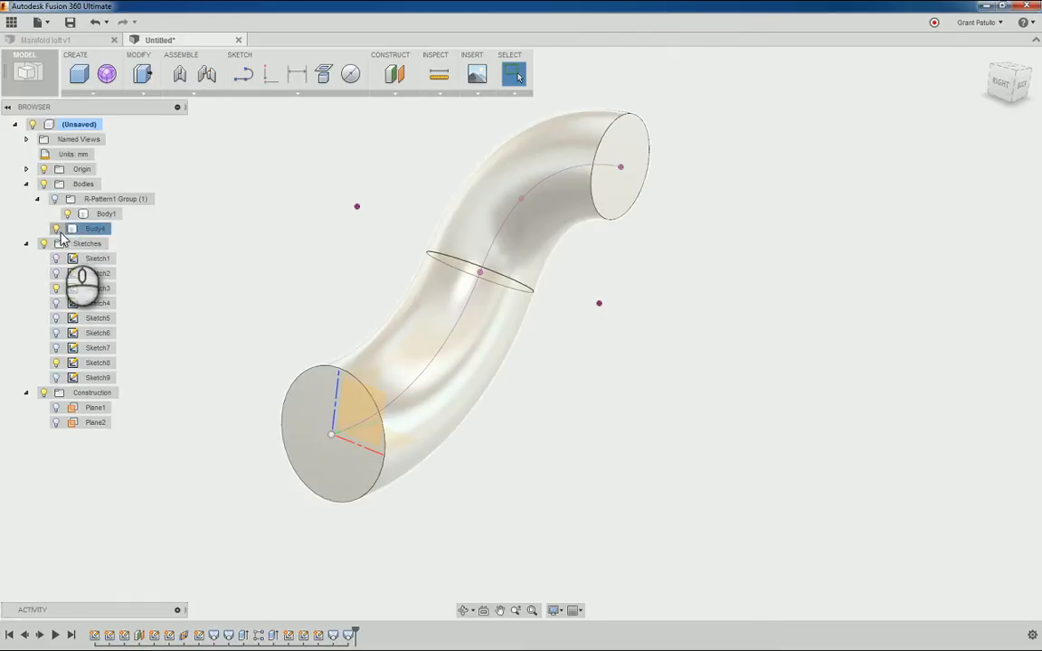
Step: Show the outer manifold in R-Pattern1 Group to compare it with the inner pipe, and hide it again
left_click(54, 199)
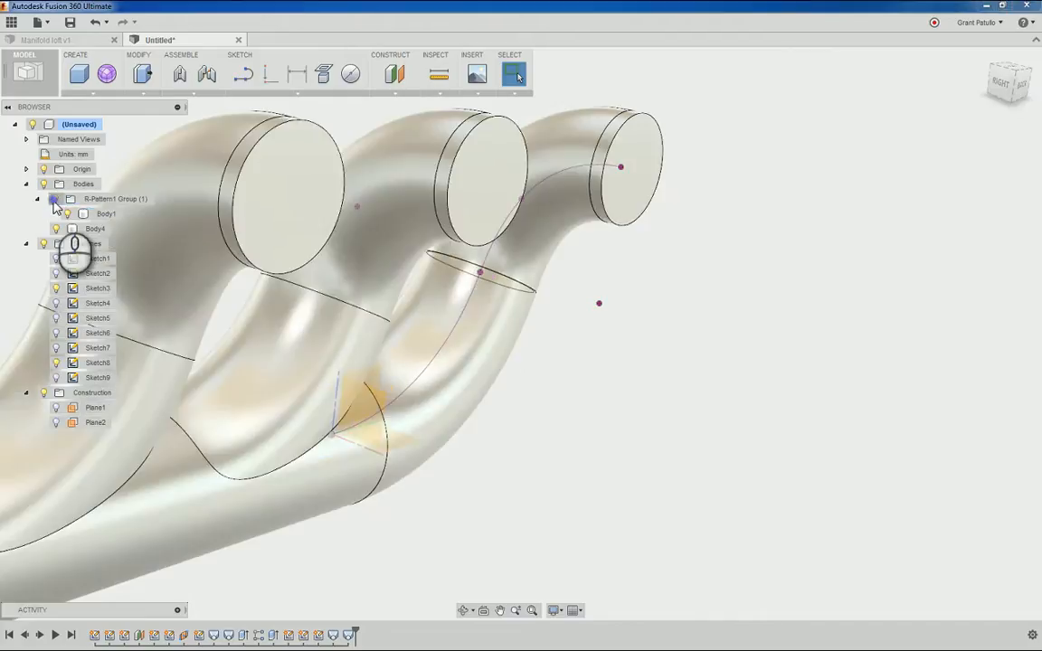
left_click(55, 200)
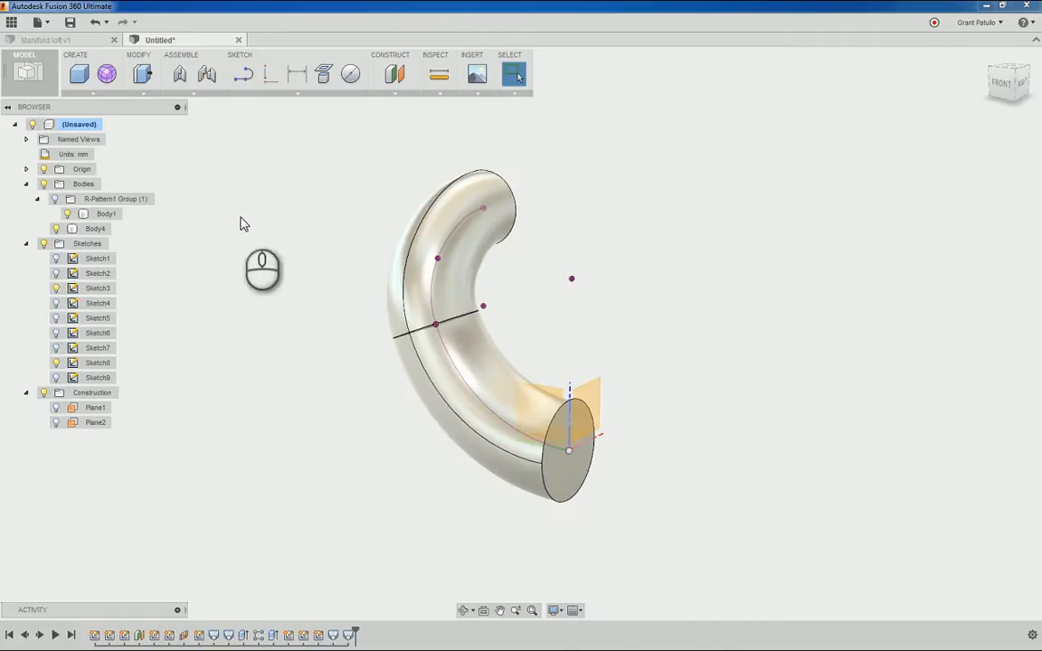
Step: Set up a rectangular pattern of bodies with Body4 as the object and the green origin axis as the direction
left_click(114, 96)
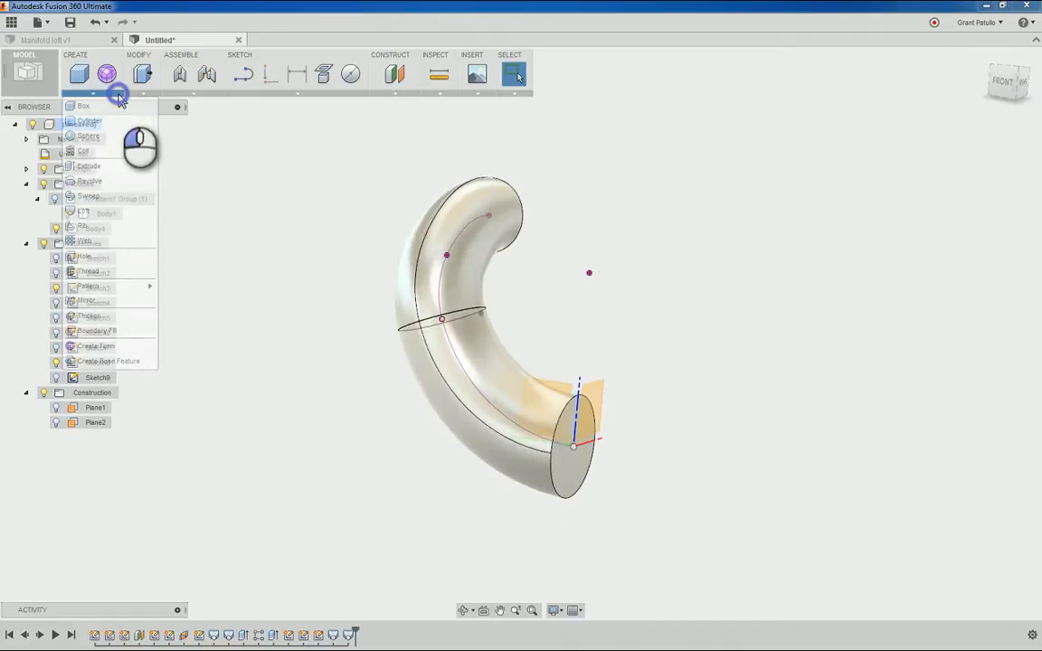
mouse_move(136, 286)
left_click(184, 301)
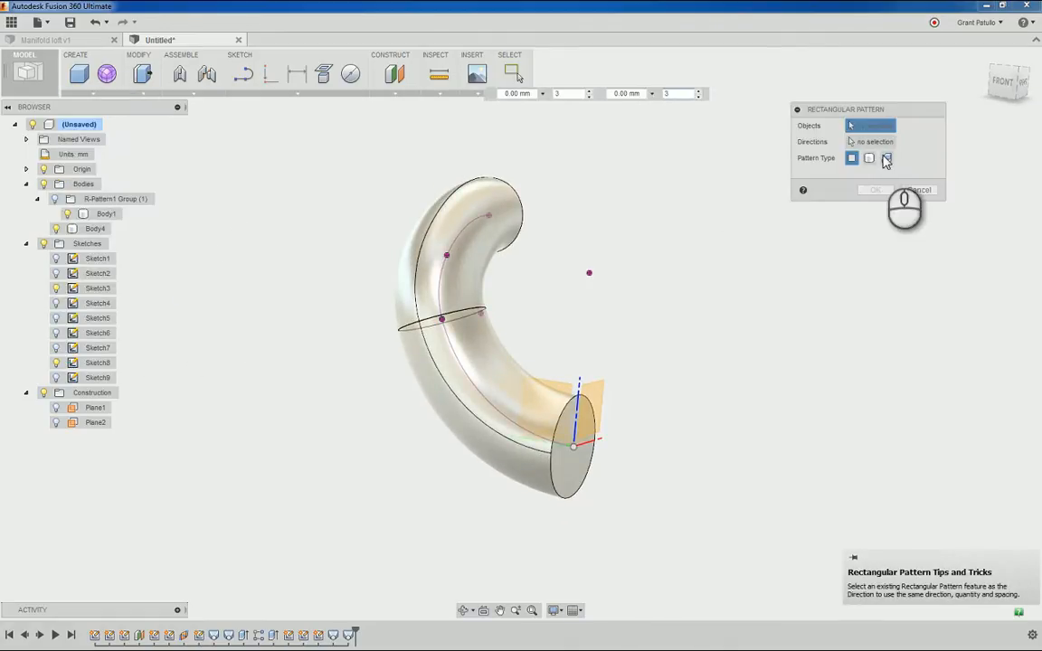
left_click(869, 158)
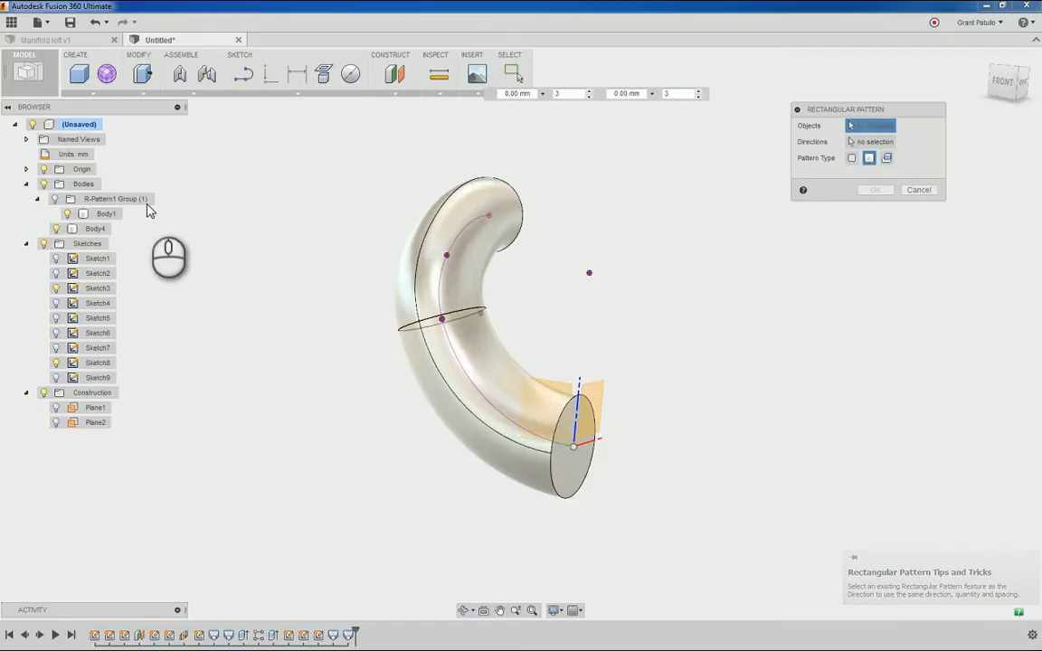
left_click(97, 229)
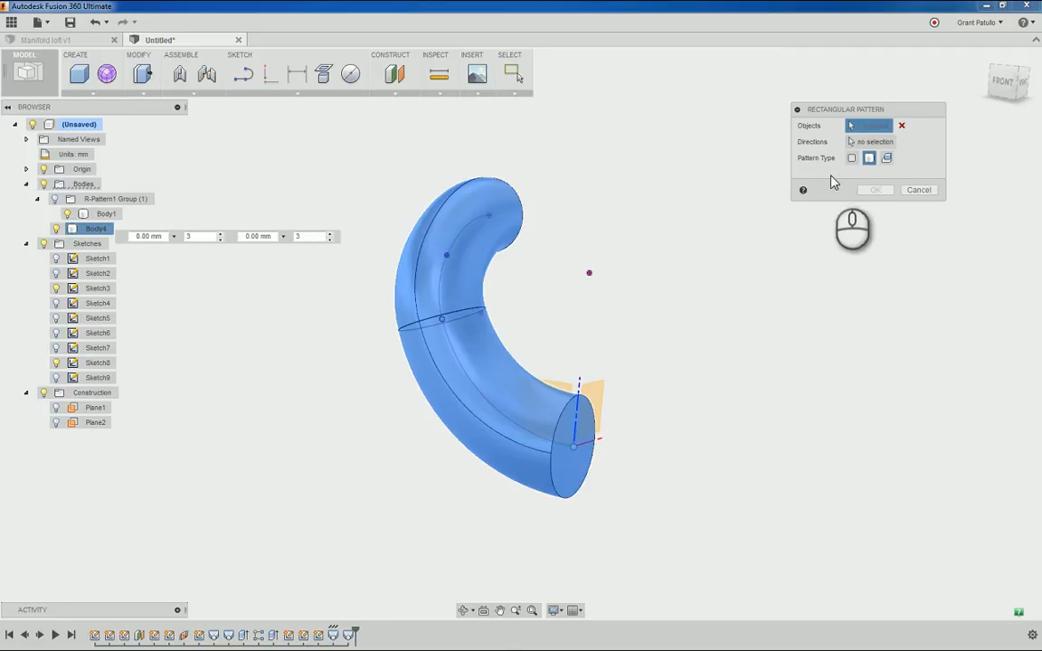
left_click(867, 157)
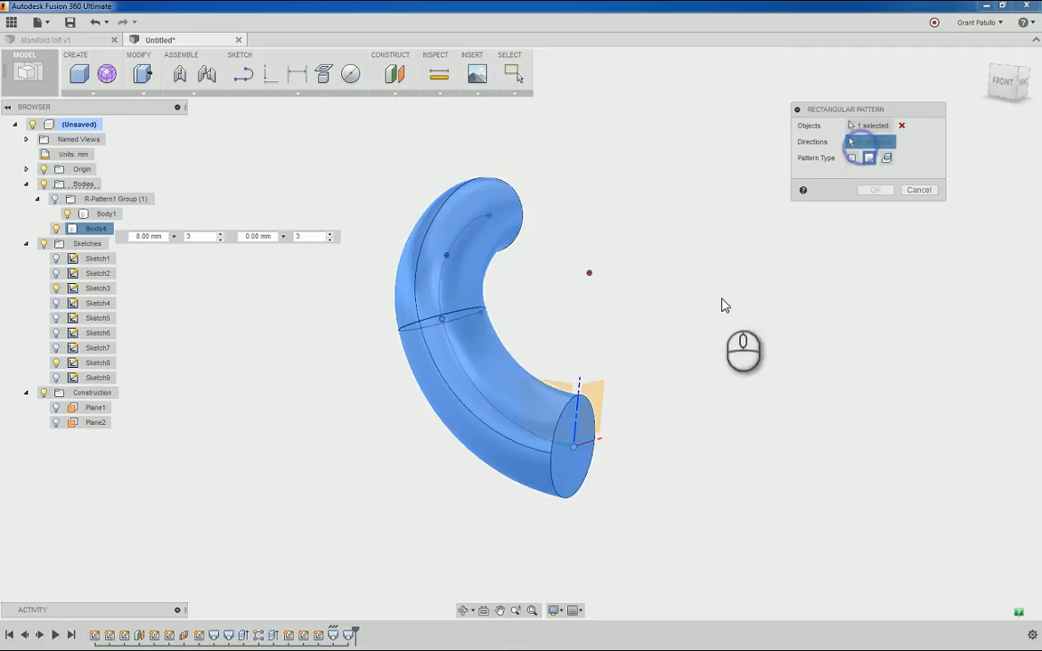
left_click(545, 446)
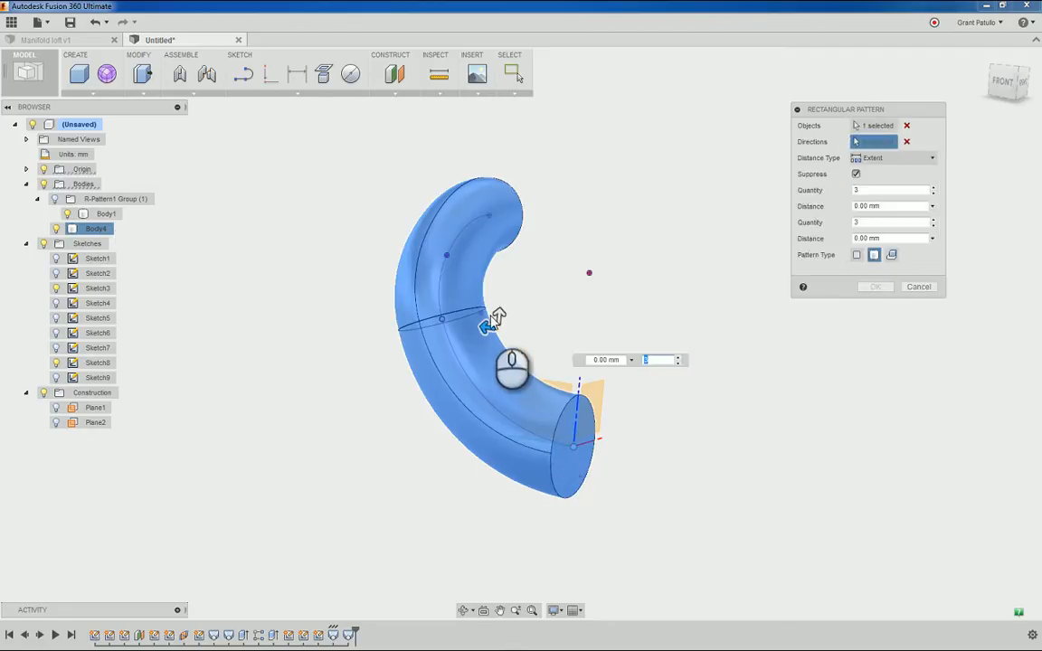
Step: Set the pattern's distance type to Spacing with a quantity of 3 and a distance of -82 mm, and complete it
left_click_drag(490, 328, 613, 344)
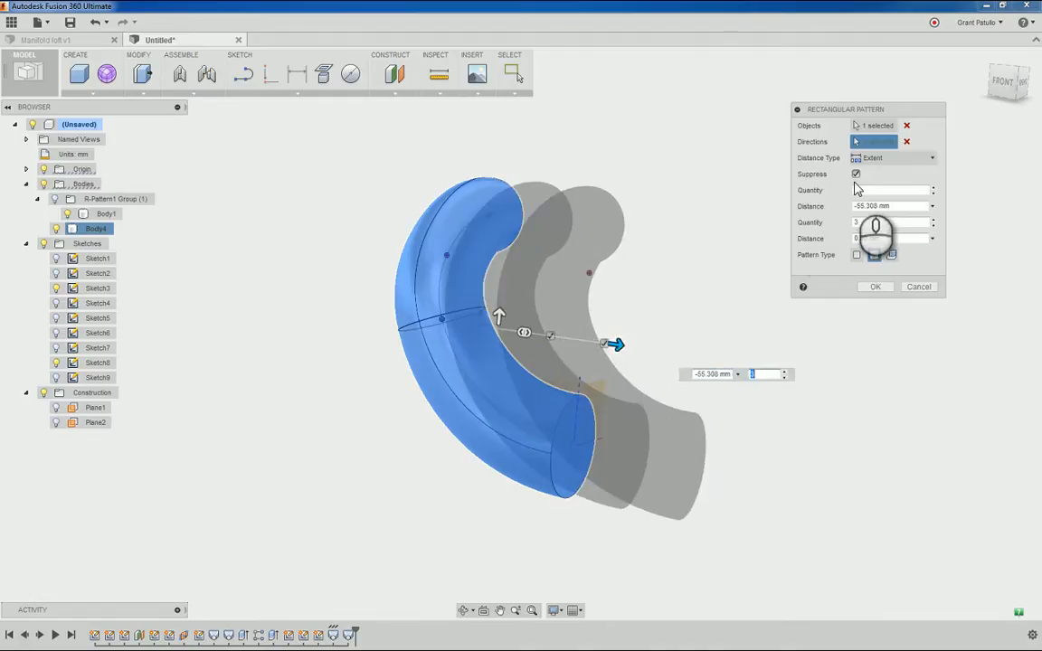
left_click(905, 161)
left_click(880, 191)
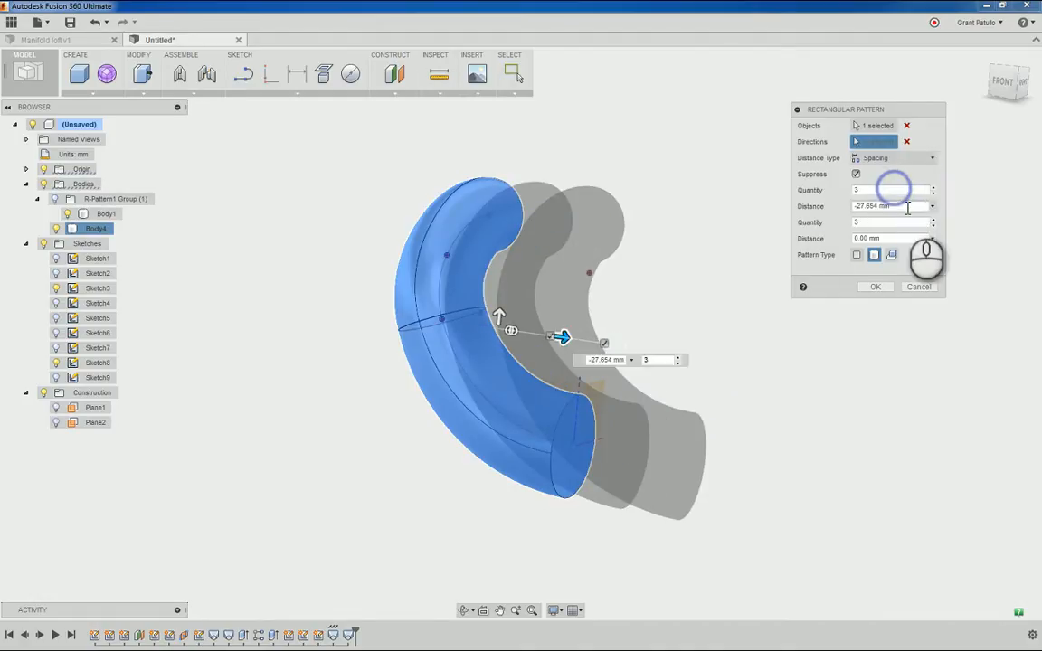
left_click(894, 205)
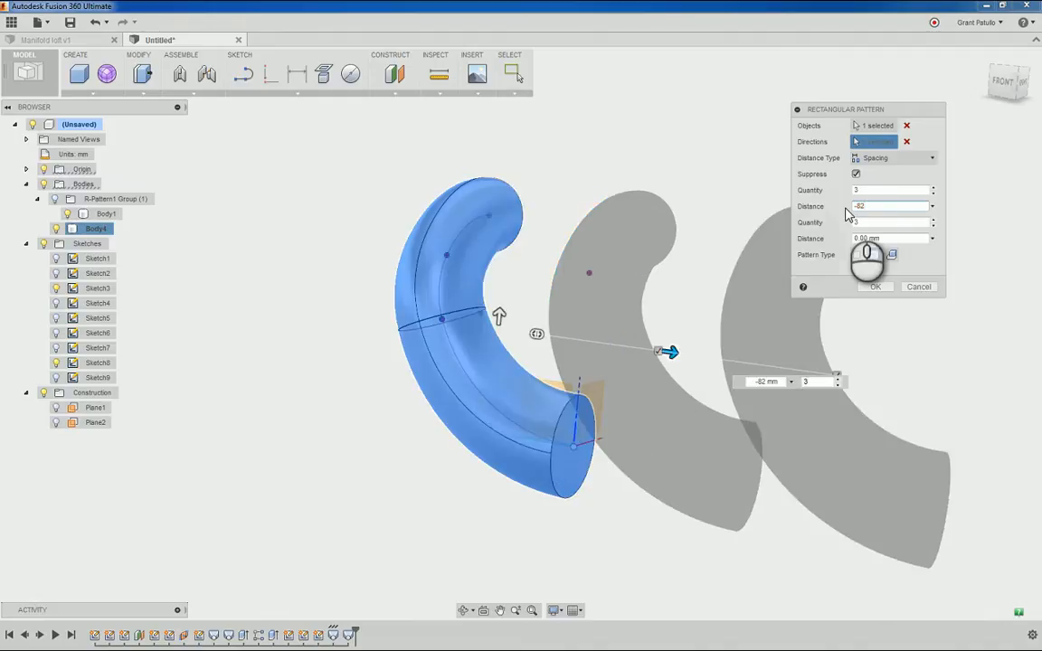
key("Return")
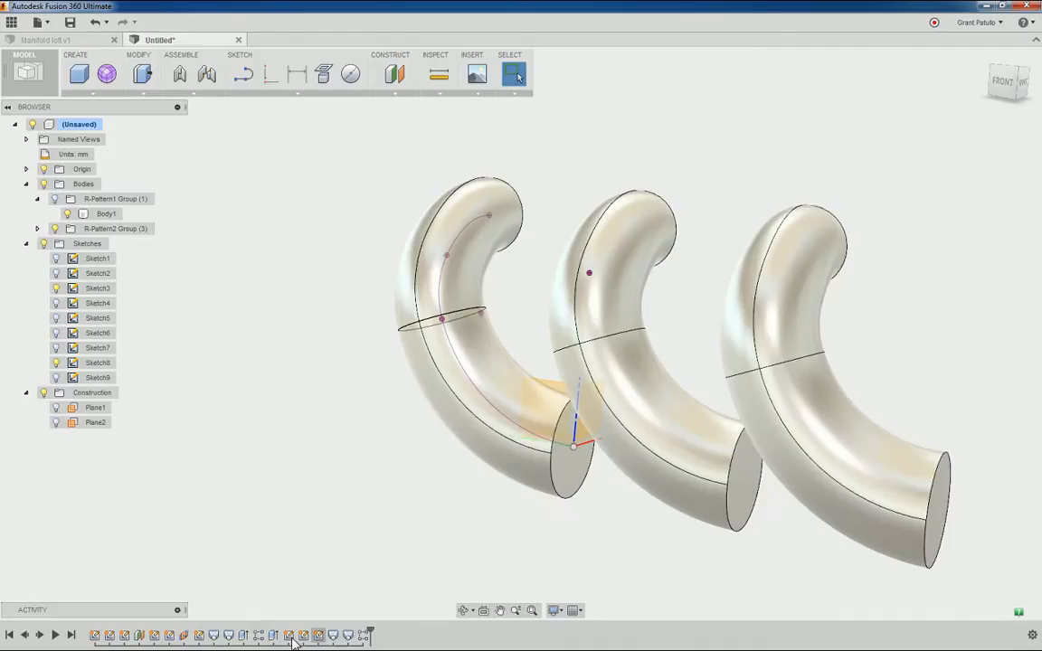
Step: Set the spacing distance of both the outer pipe pattern and the inner pipe pattern to -85 mm
right_click(258, 636)
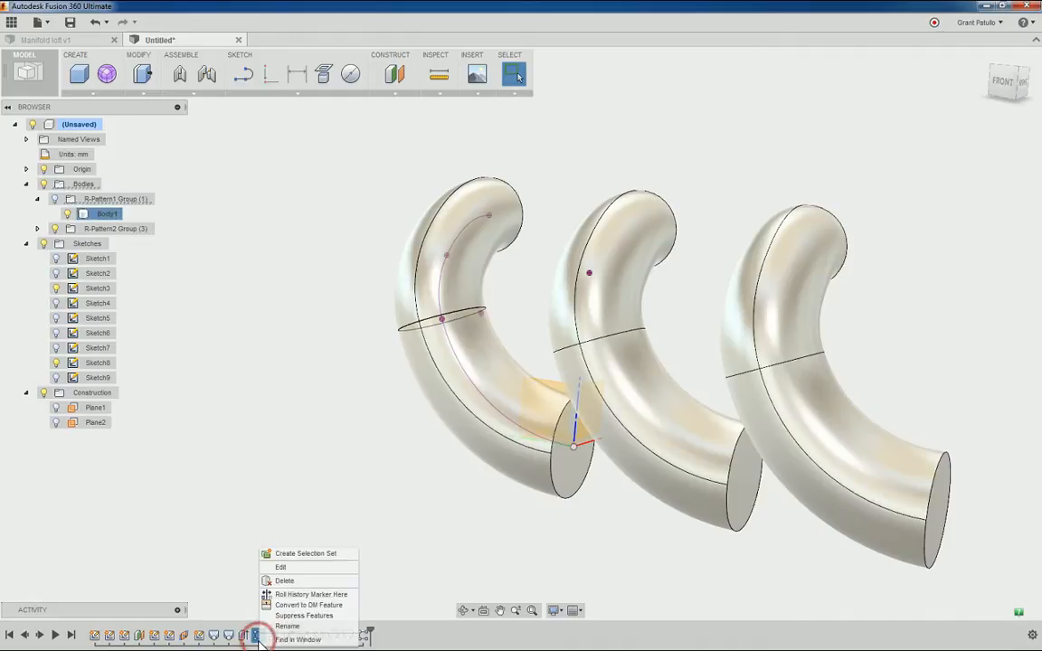
left_click(288, 569)
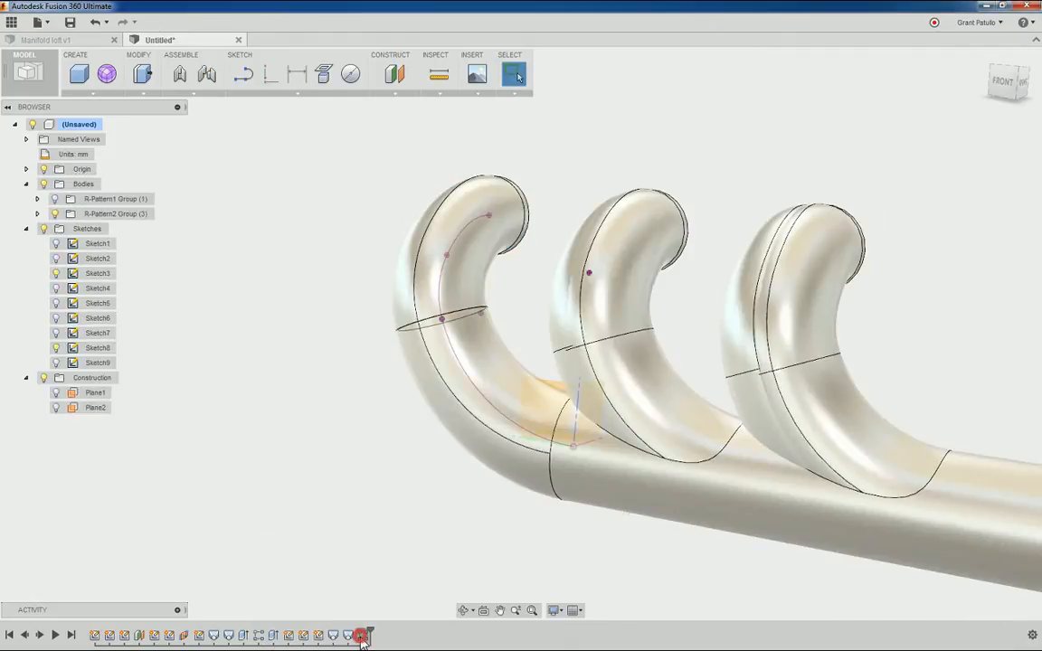
right_click(361, 635)
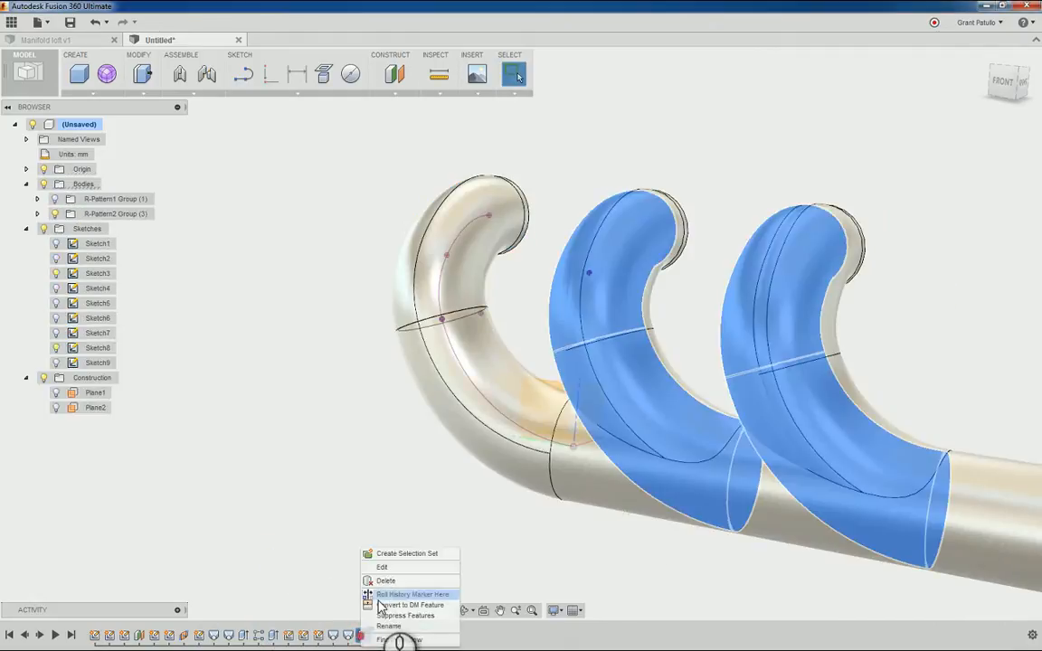
left_click(383, 568)
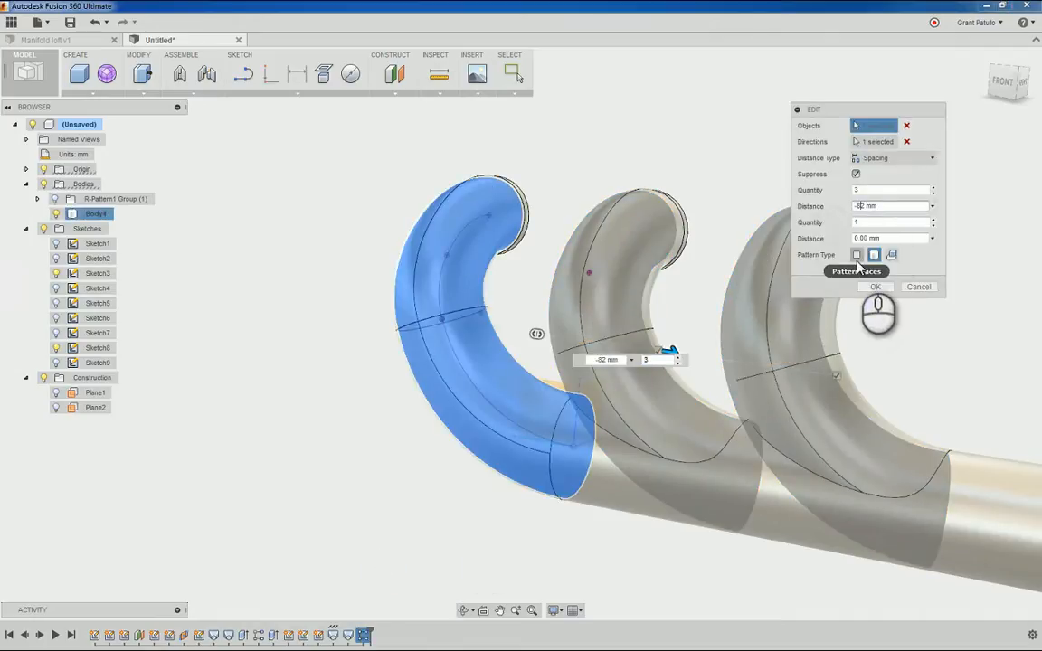
key("Return")
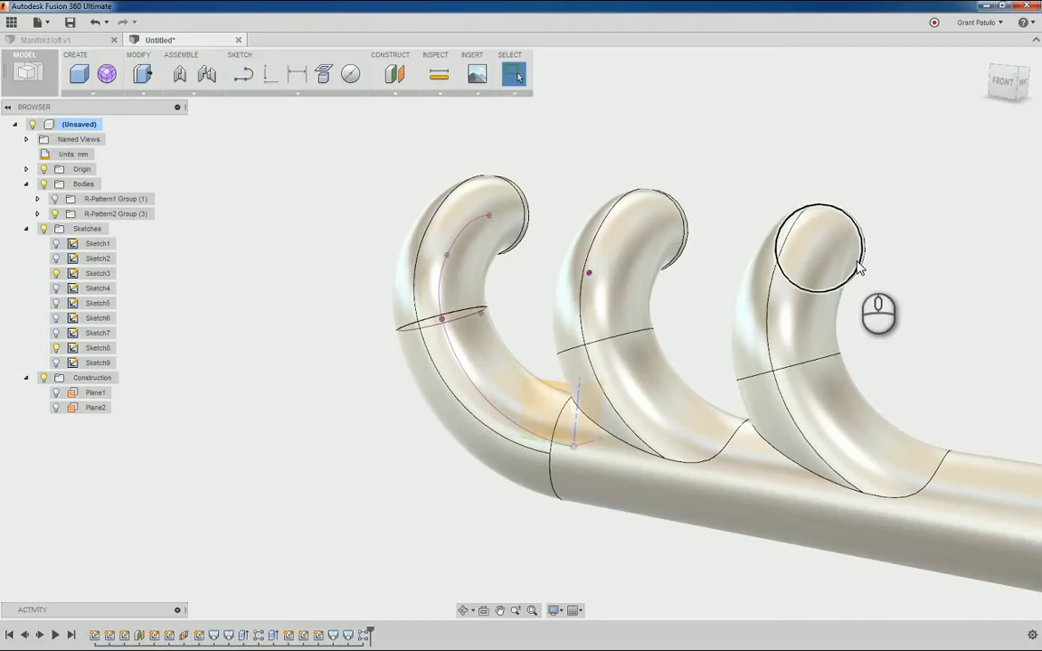
middle_click_drag(860, 267, 785, 452, "shift")
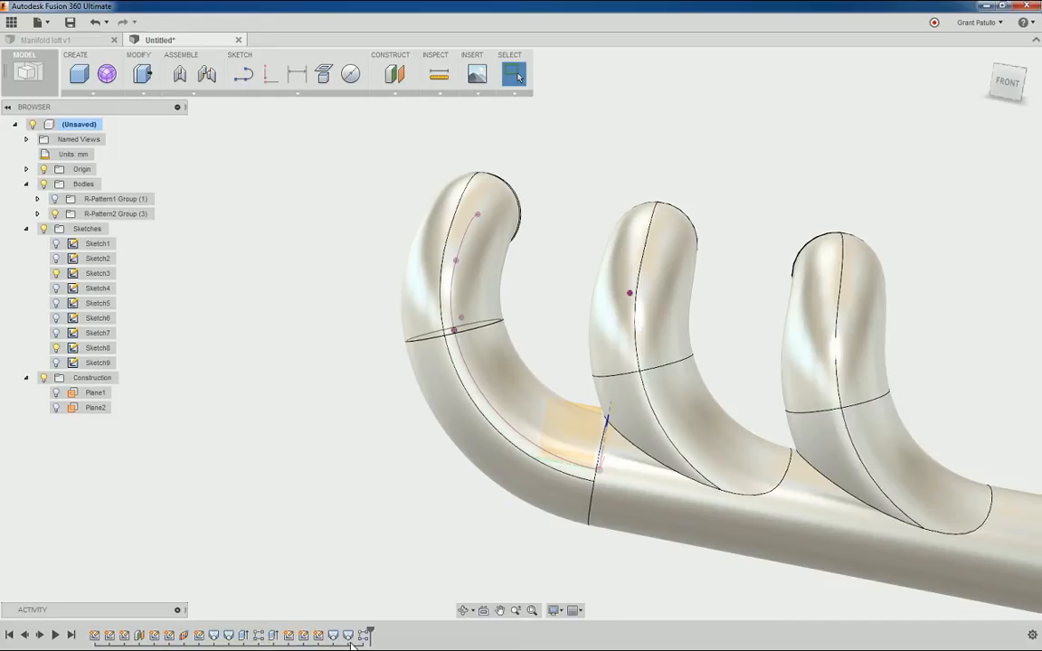
Step: Edit the outer pipe pattern and the inner pipe pattern so both use a spacing distance of -80 mm
left_click(259, 636)
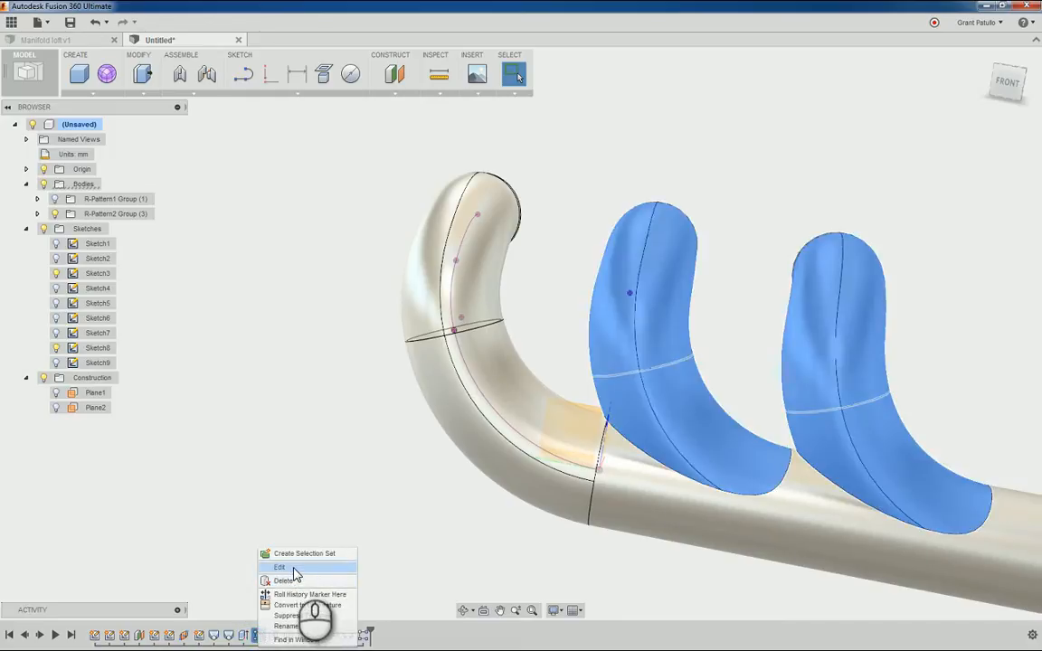
left_click(292, 567)
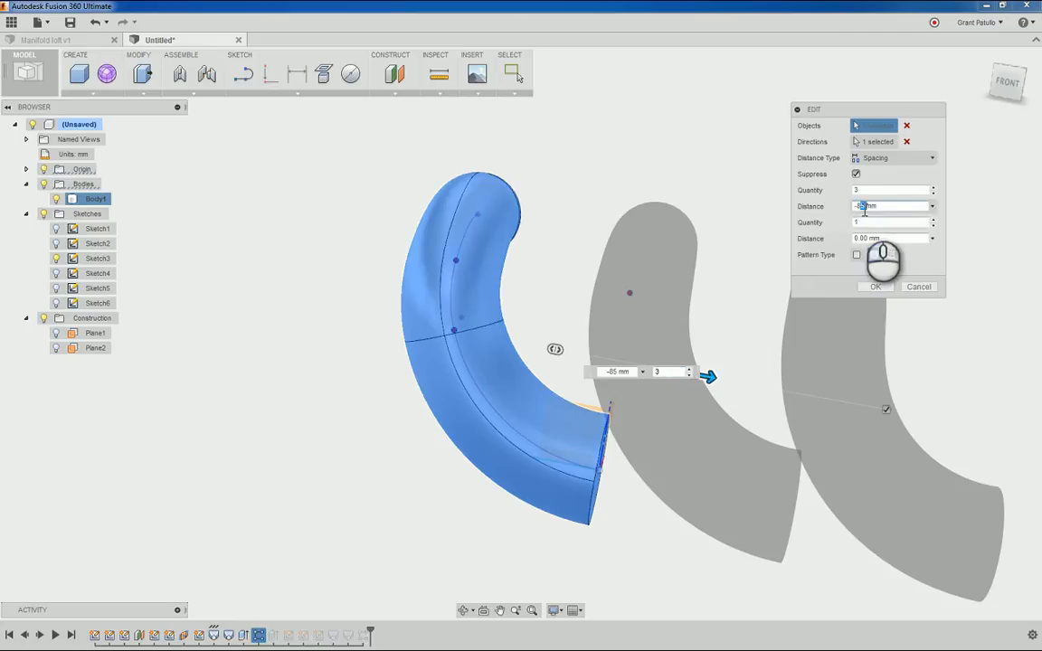
key("Return")
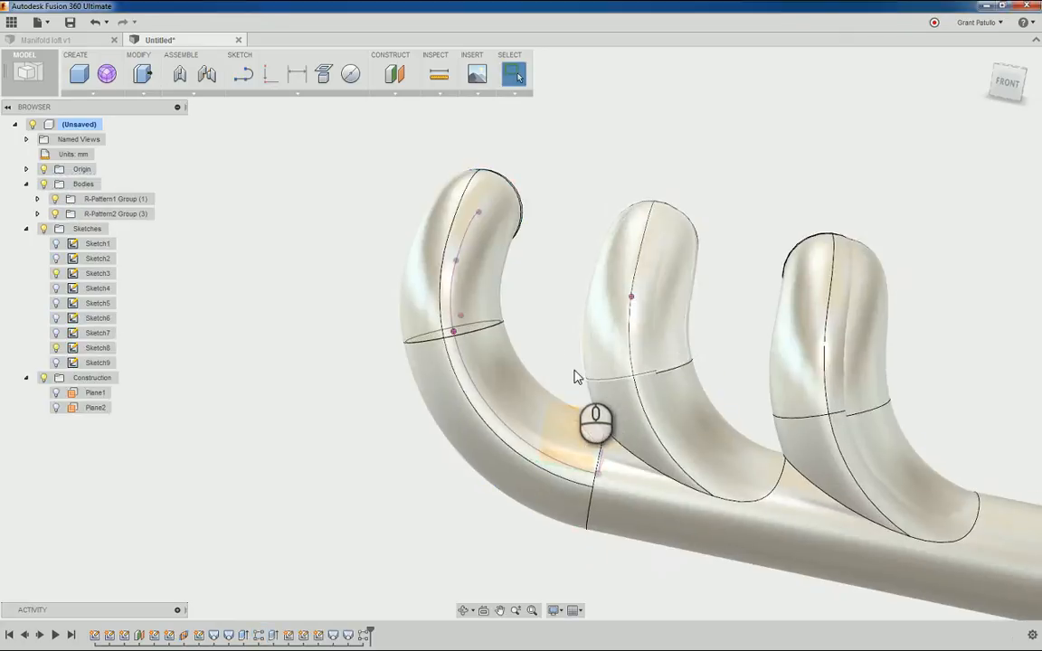
middle_click_drag(780, 442, 793, 439, "shift")
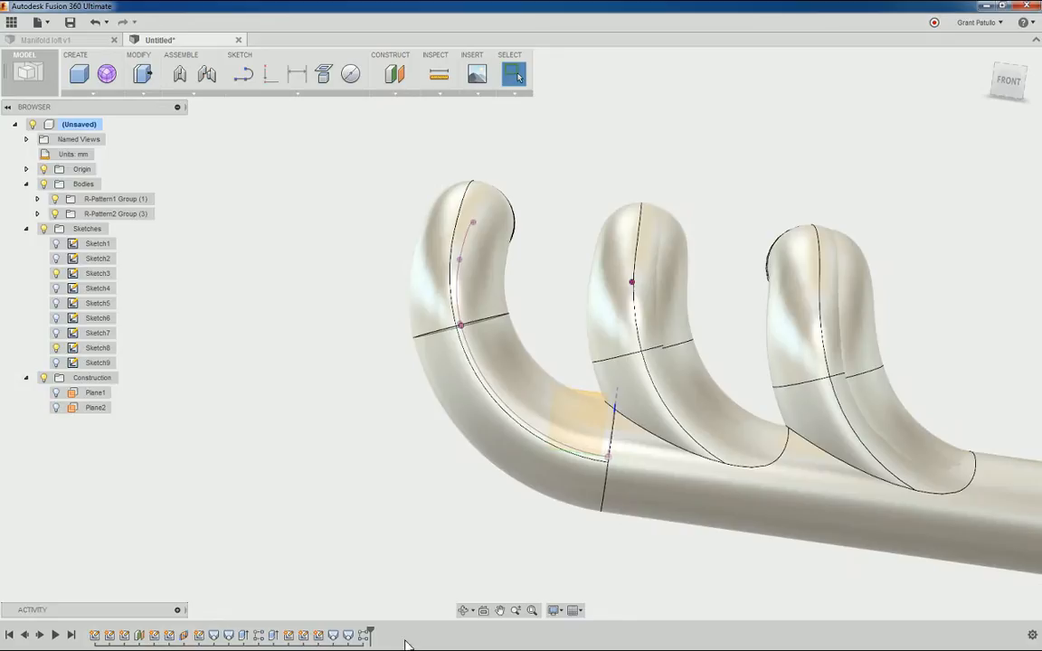
left_click(363, 636)
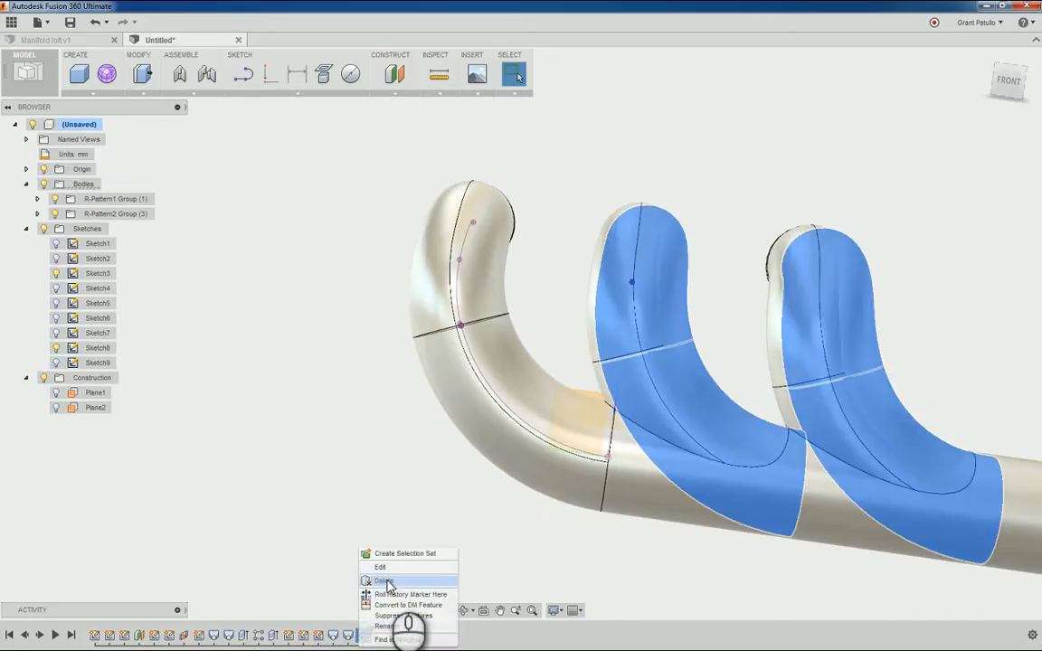
left_click(382, 567)
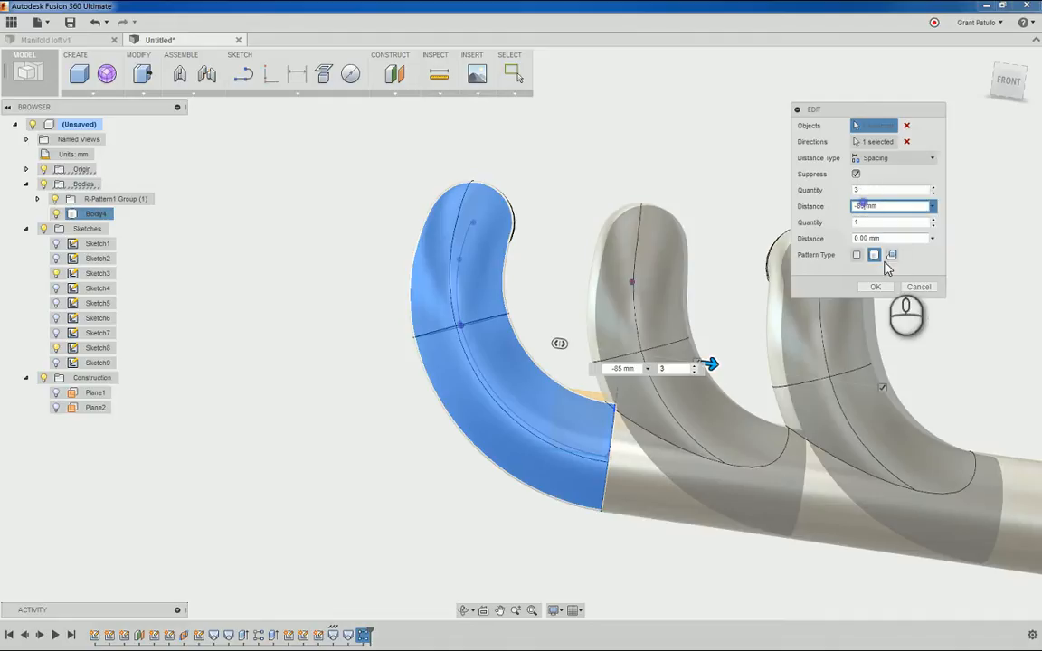
type("0")
key("Return")
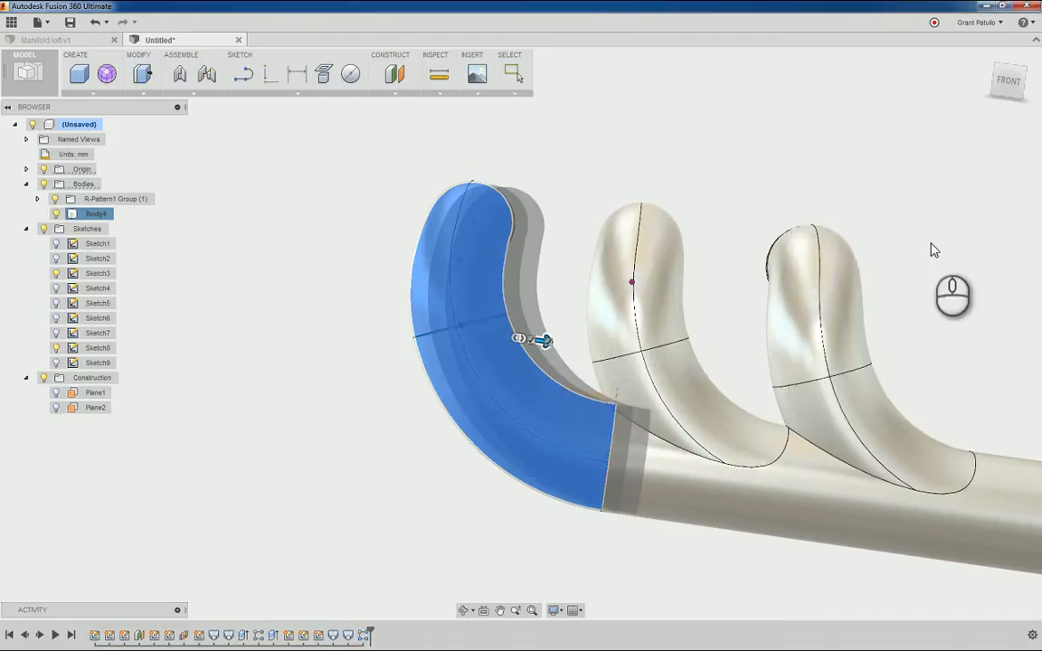
middle_click_drag(932, 245, 865, 337, "shift")
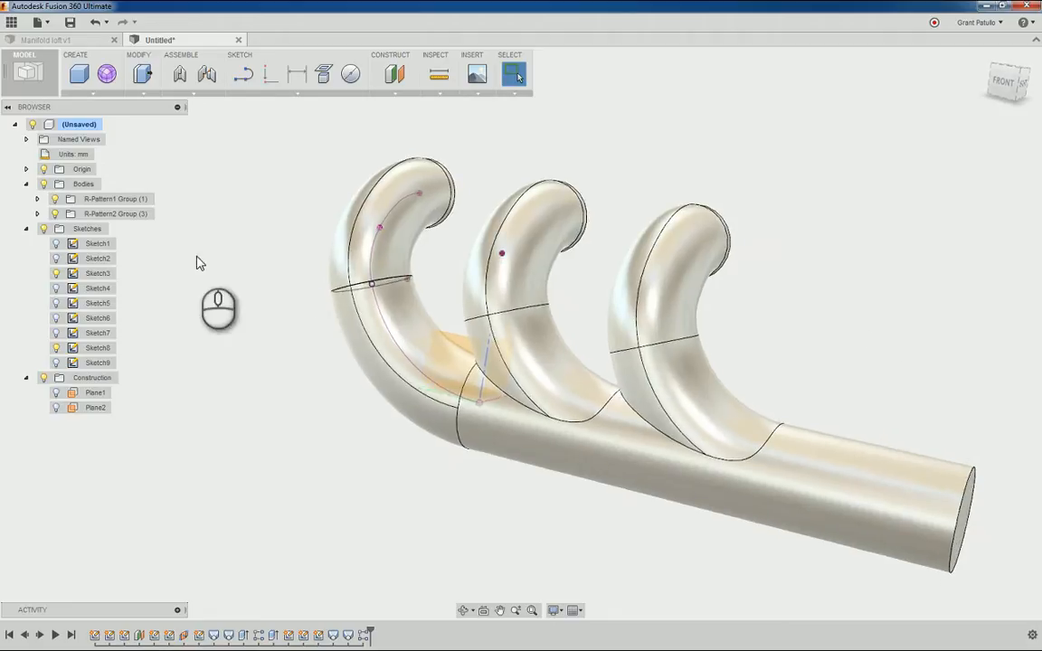
Step: Expand both body pattern groups and hide R-Pattern1 Group, leaving the three inner pipe bodies of R-Pattern2 Group displayed
left_click(52, 201)
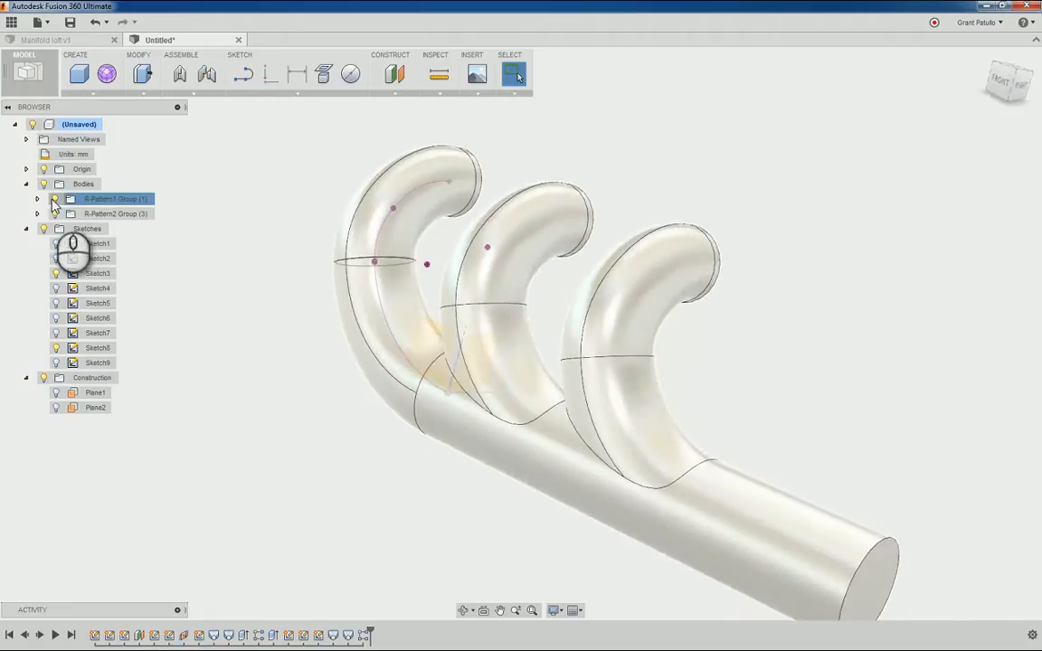
left_click(38, 201)
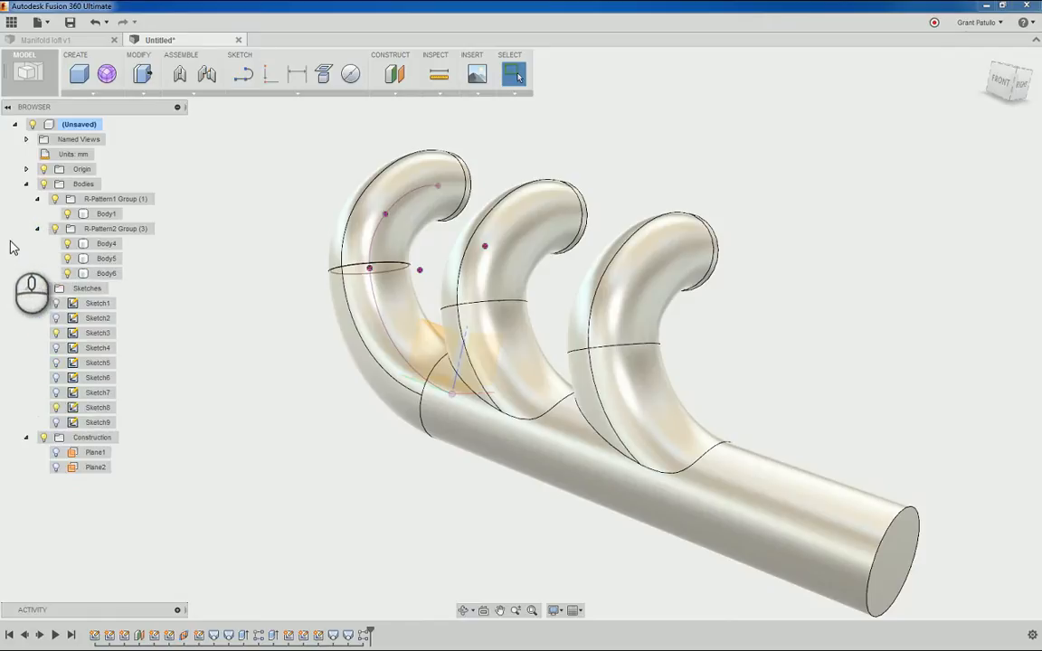
left_click(52, 203)
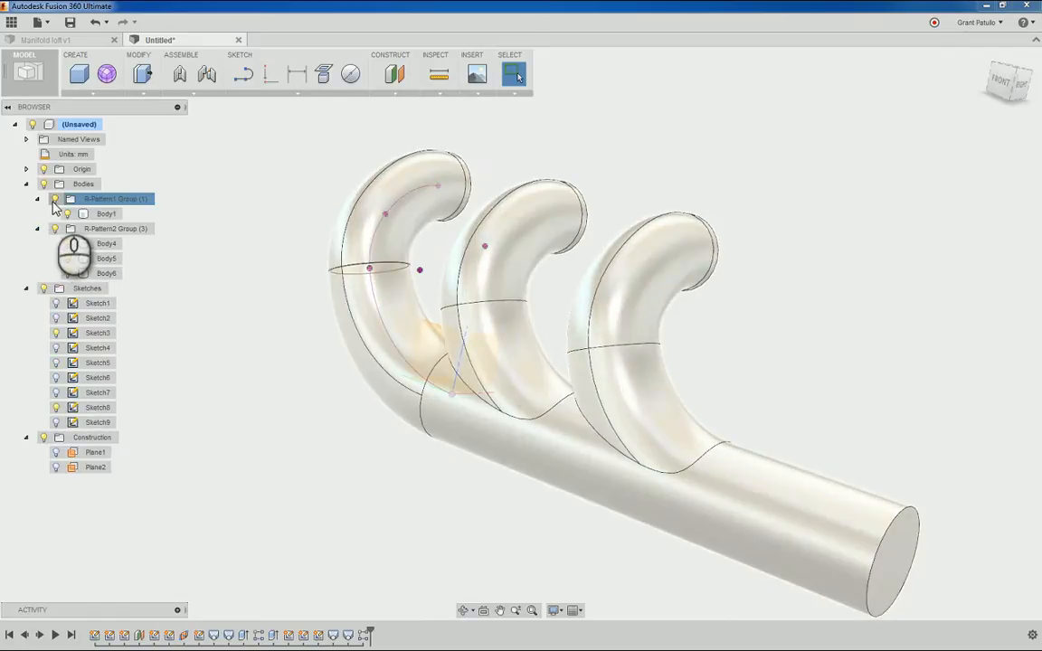
left_click(54, 200)
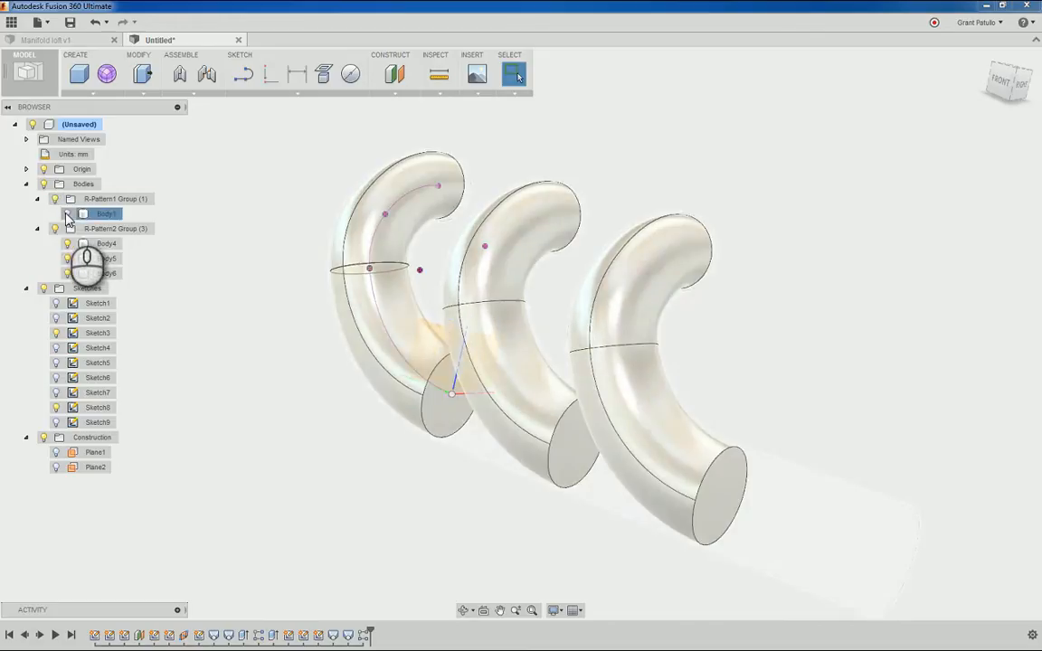
left_click(55, 199)
left_click(55, 229)
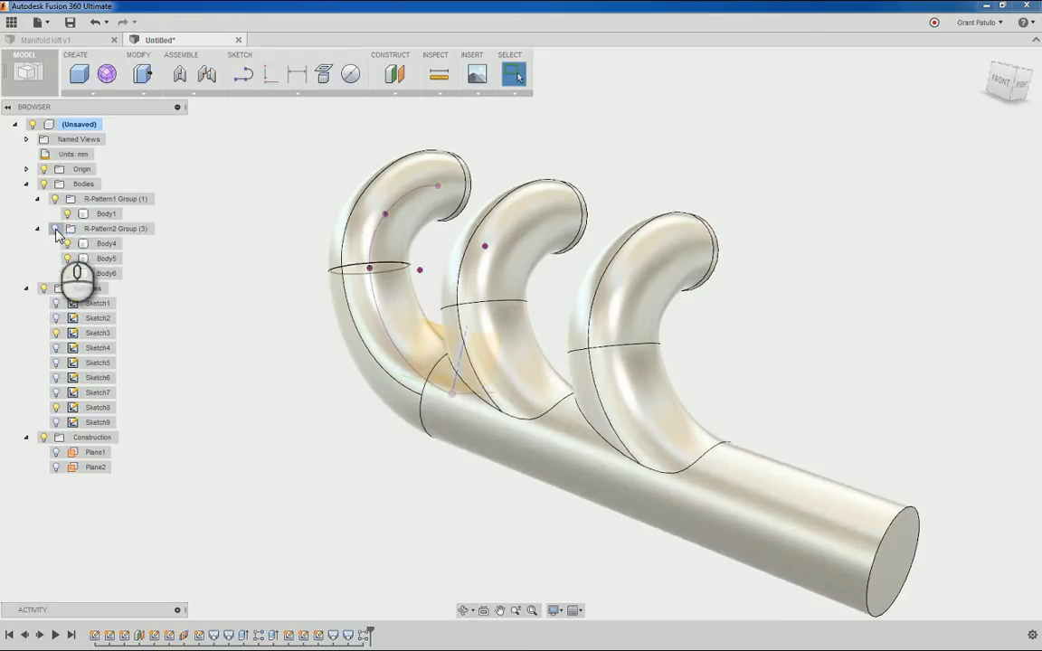
left_click(56, 199)
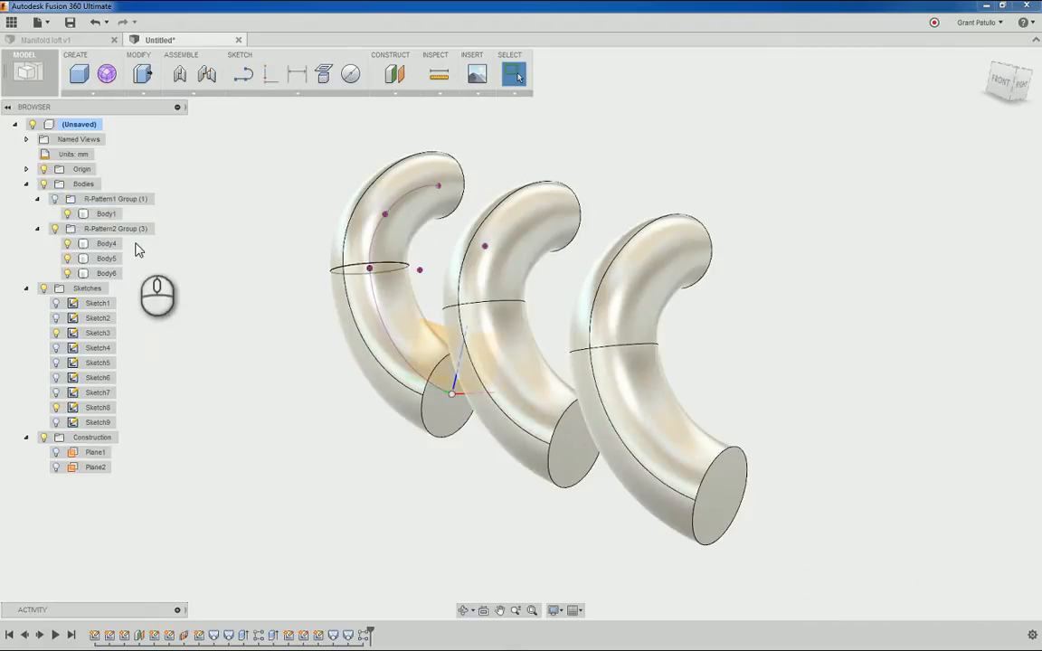
Step: Extrude the lower end face of the inner pipe at the origin 250 mm through the other inner pipes, using the Join operation
middle_click_drag(357, 376, 475, 438, "shift")
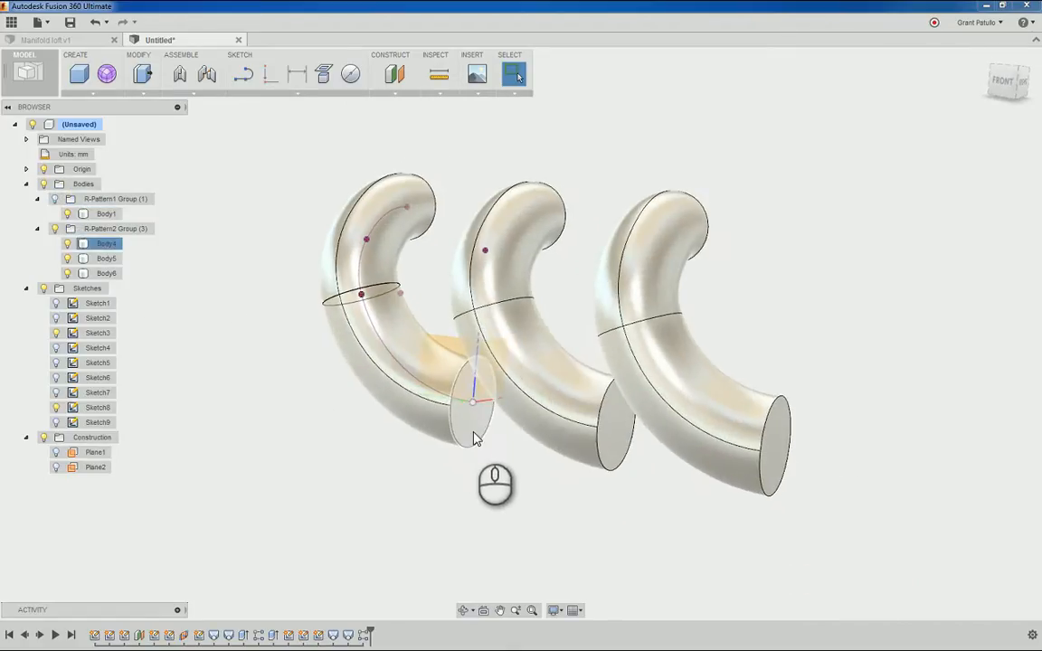
left_click(77, 94)
left_click(80, 166)
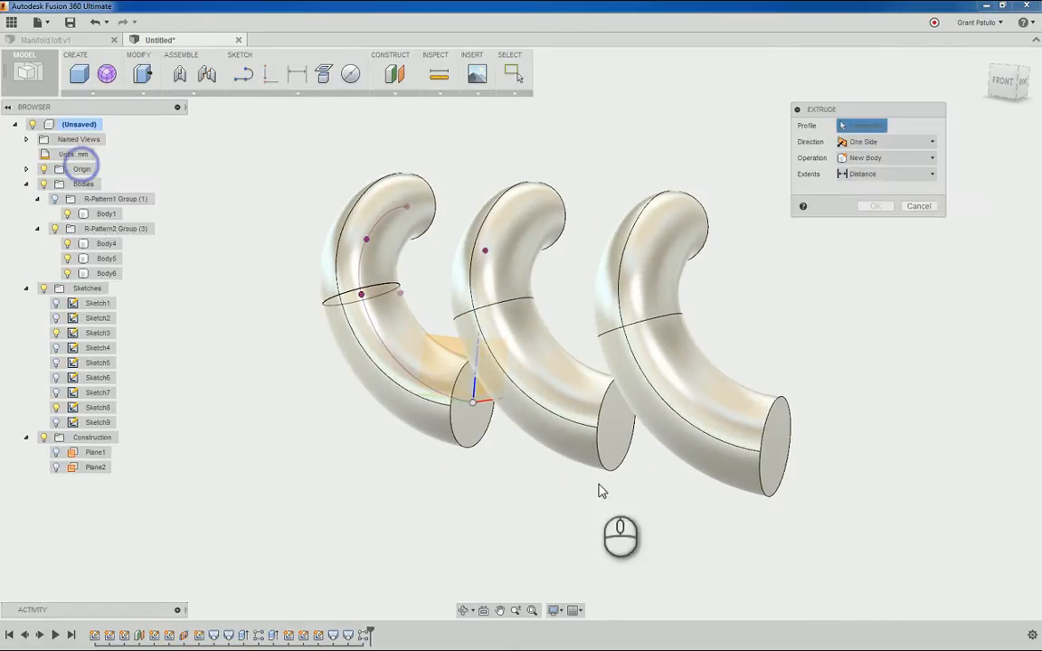
left_click(471, 440)
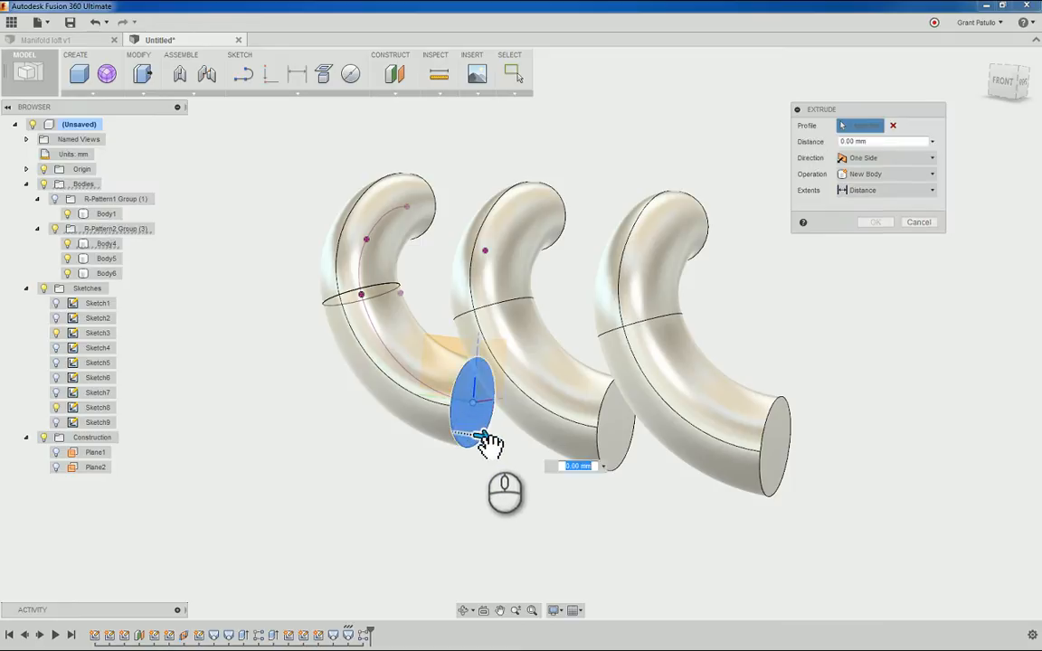
key("Return")
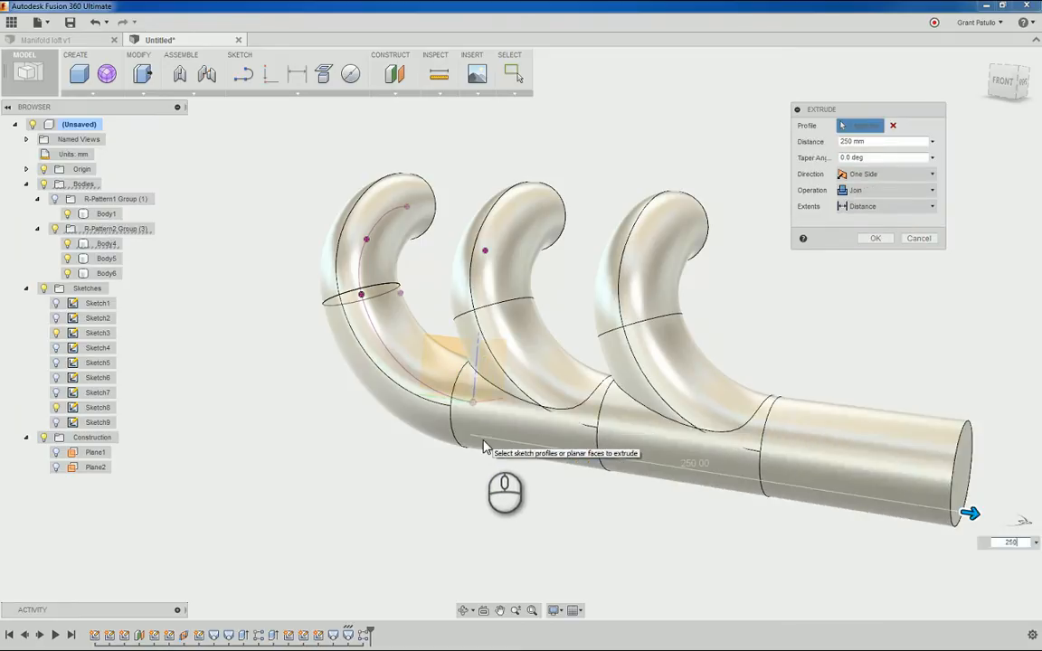
middle_click_drag(483, 440, 155, 298, "shift")
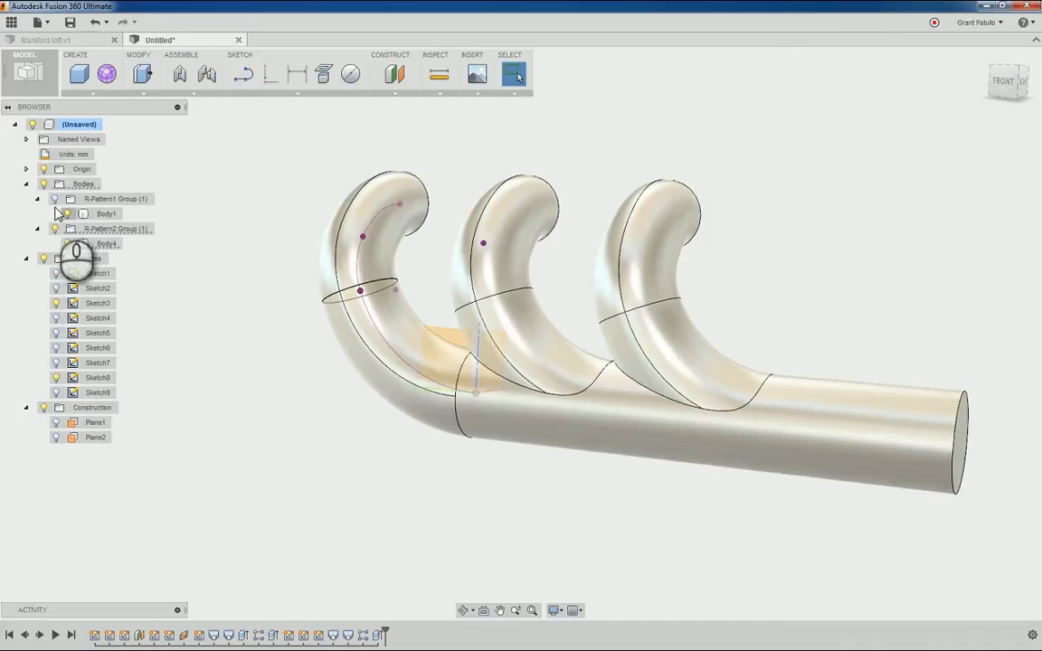
Step: Show the outer manifold and use Combine with the Cut operation to subtract Body4 from Body1, keeping the tool body
middle_click_drag(54, 202, 209, 347, "shift")
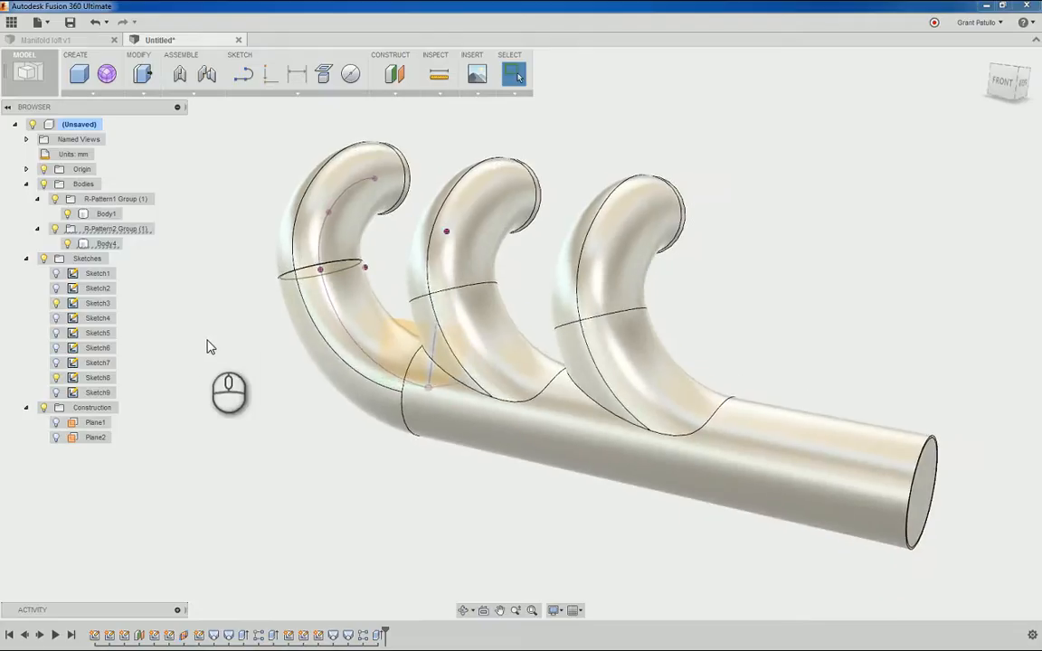
left_click(140, 94)
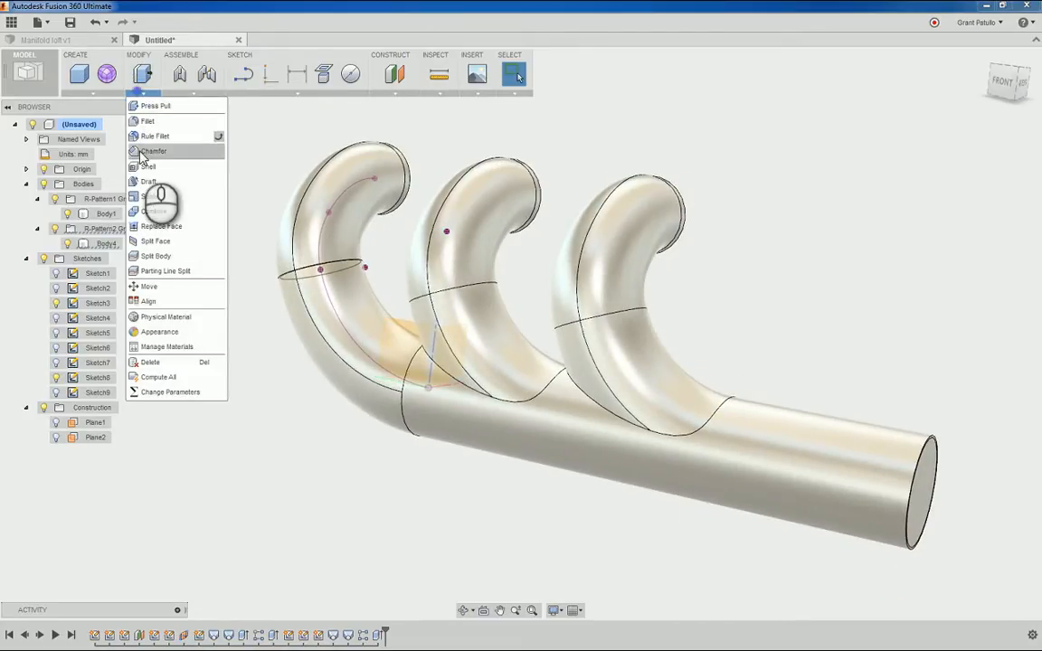
left_click(153, 214)
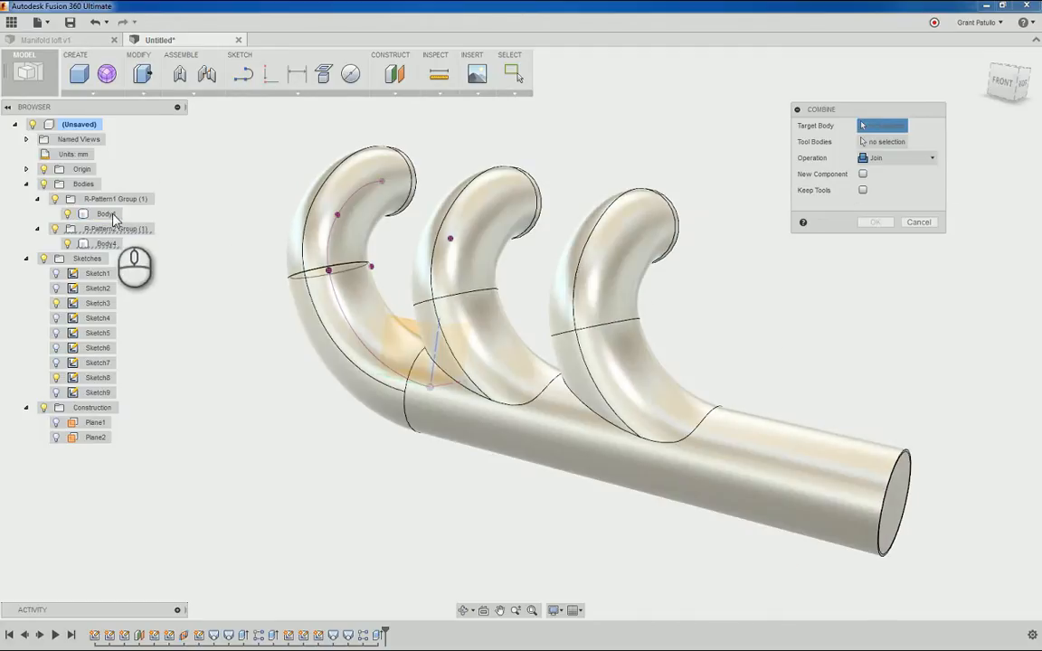
left_click(109, 216)
left_click(862, 143)
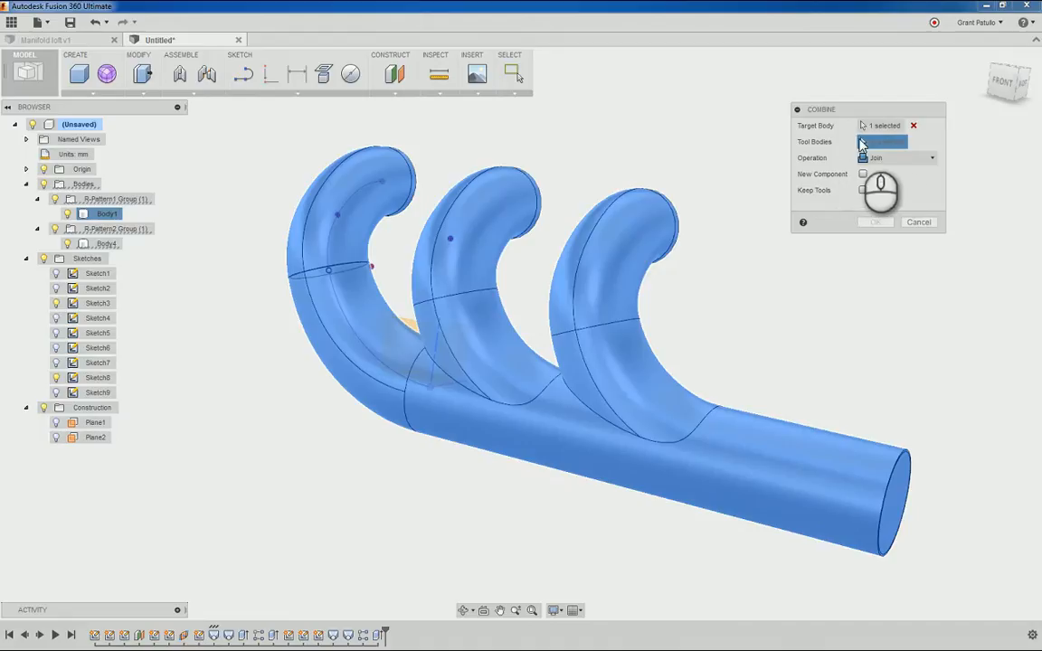
left_click(107, 244)
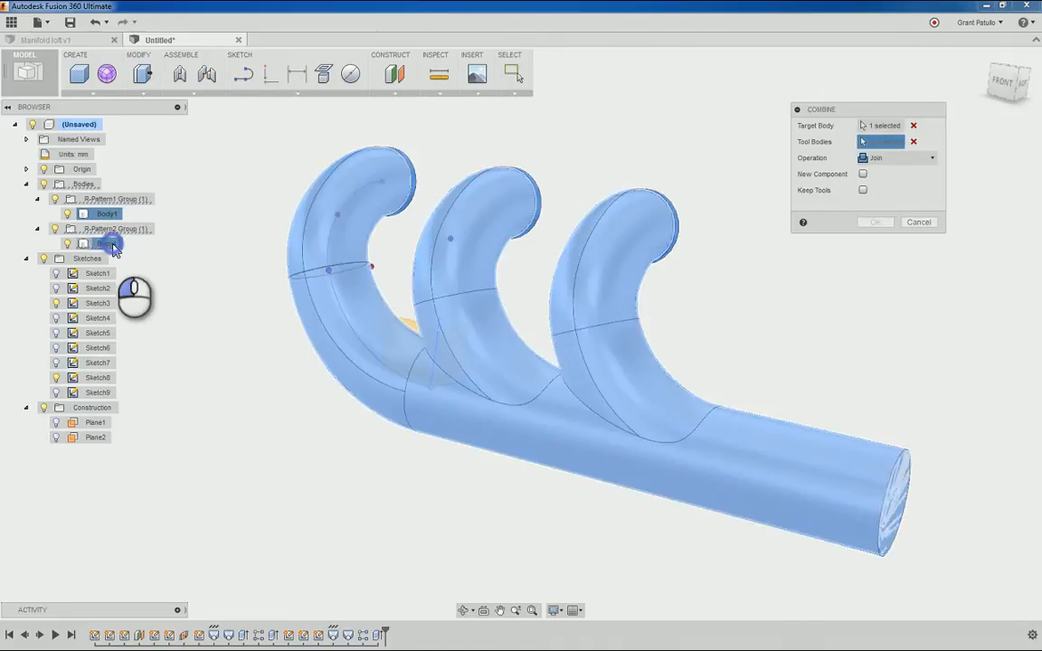
middle_click_drag(823, 264, 785, 181, "shift")
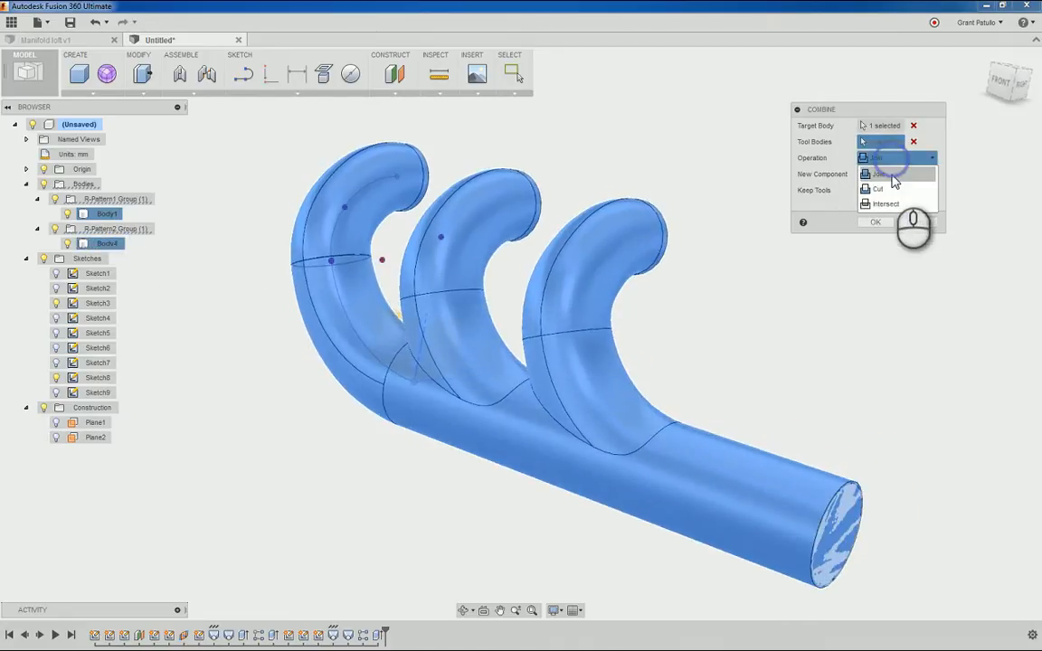
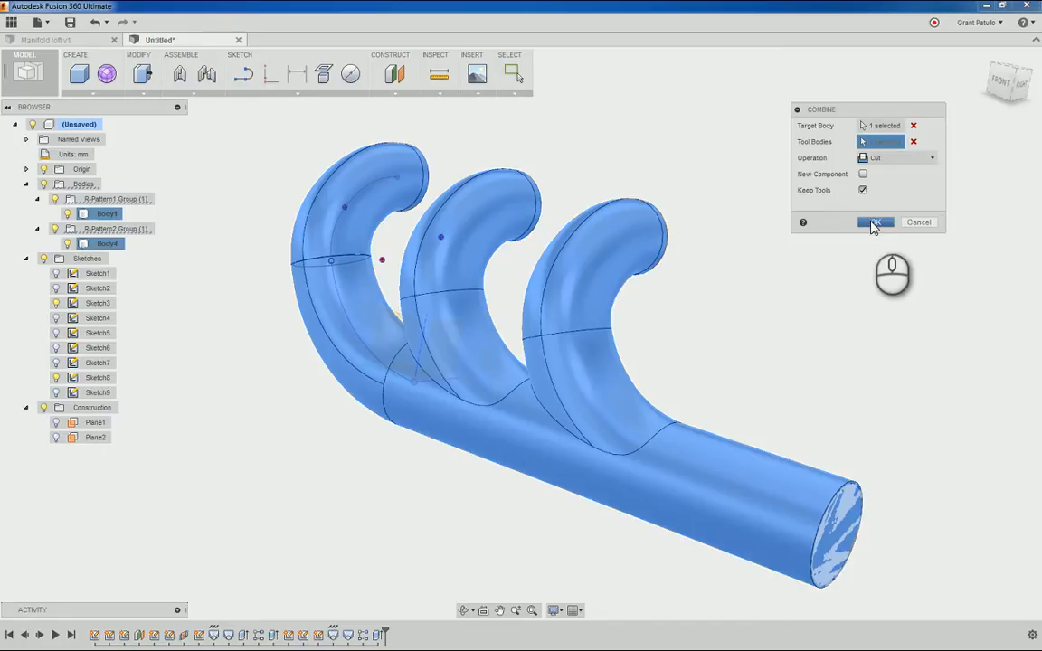
left_click(874, 224)
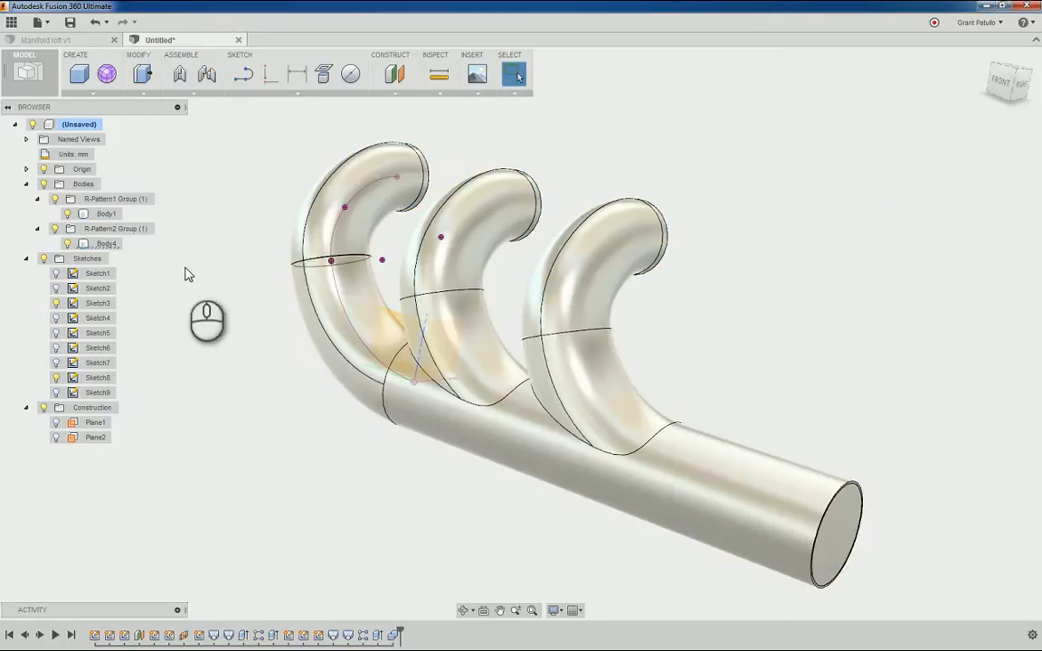
Step: Hide R-Pattern2 Group and inspect the hollowed manifold from the pipe inlet side
left_click(54, 229)
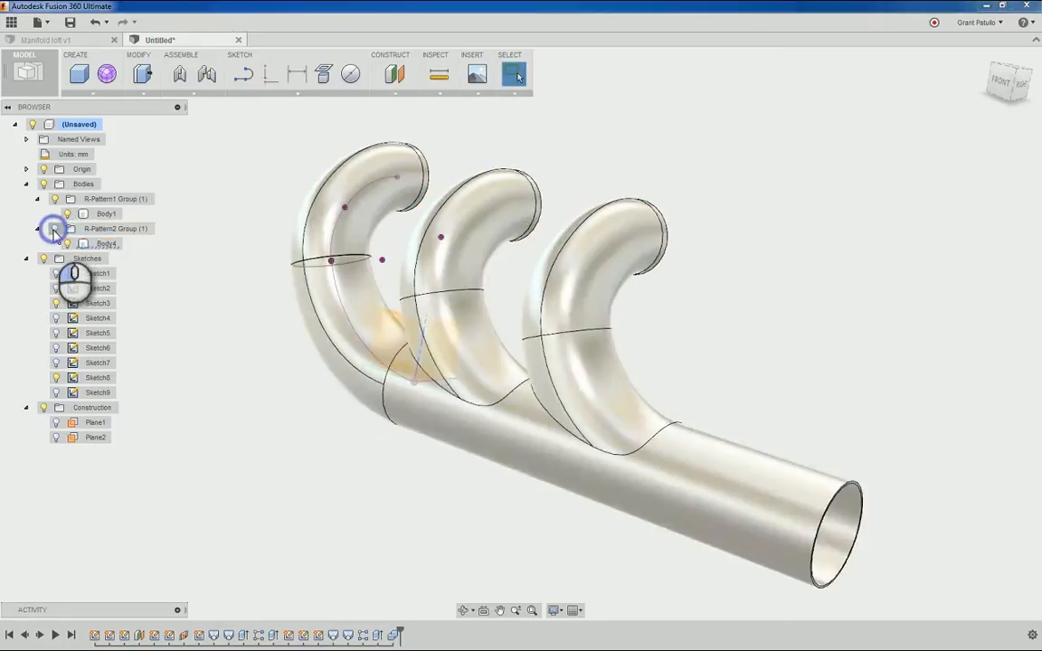
middle_click_drag(499, 472, 466, 221, "shift")
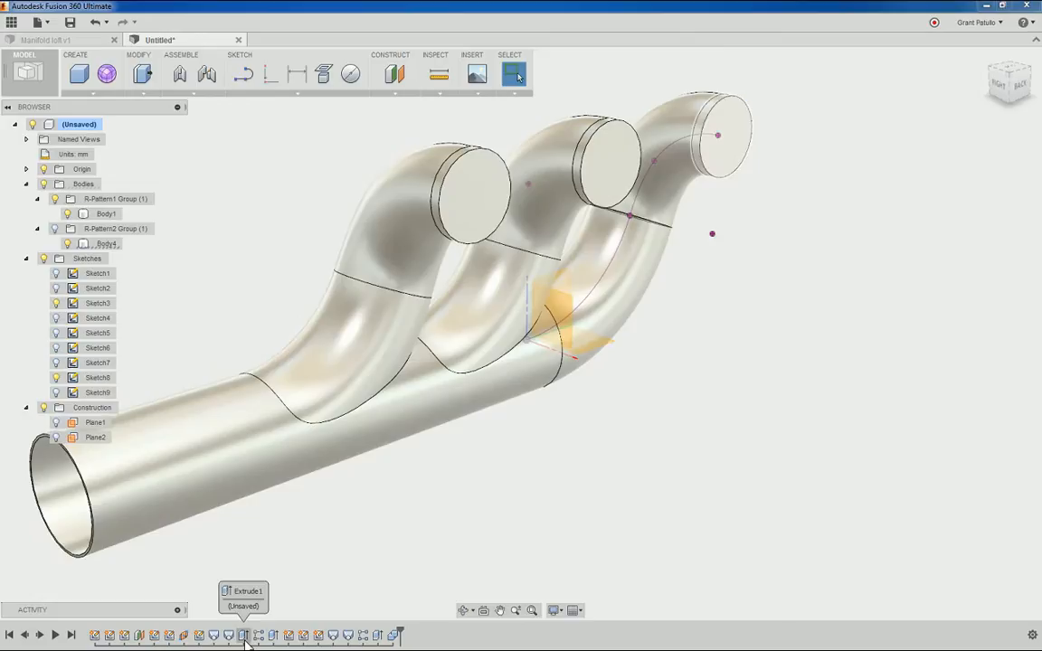
Step: Suppress the Extrude1 feature in the timeline, hide R-Pattern2 Group and the sketches, and expand R-Pattern2 Group's body list
right_click(244, 638)
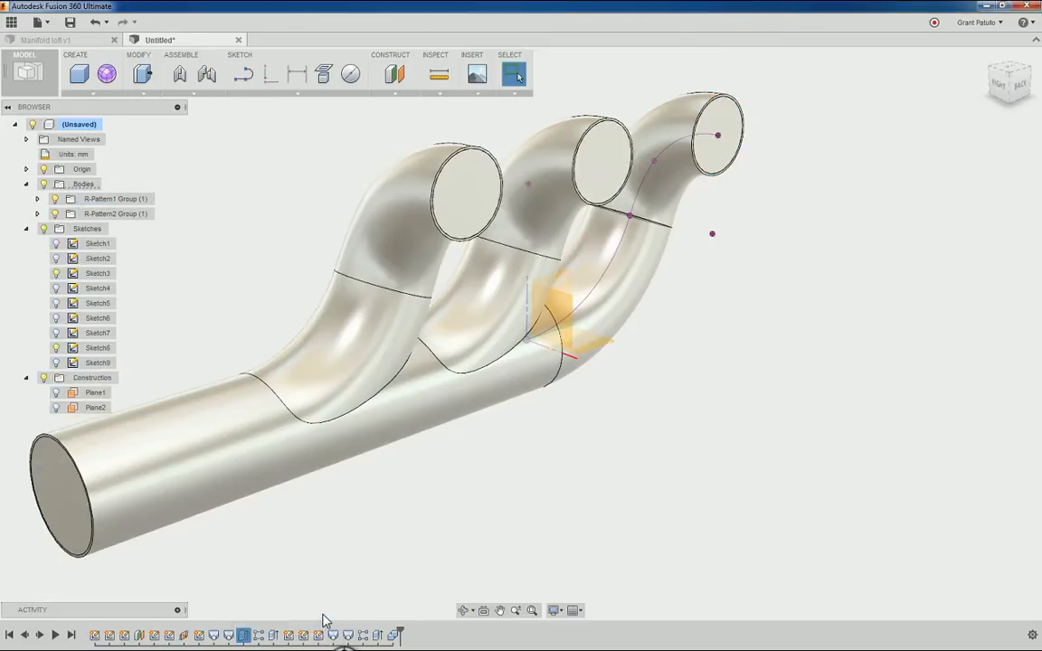
middle_click_drag(426, 227, 554, 333, "shift")
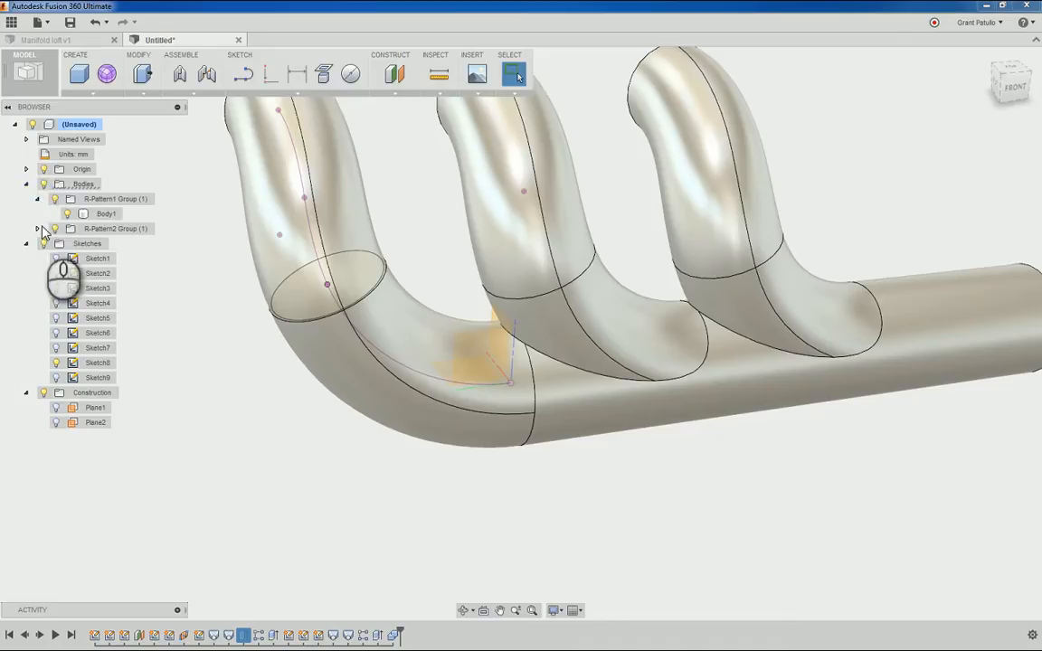
left_click(56, 229)
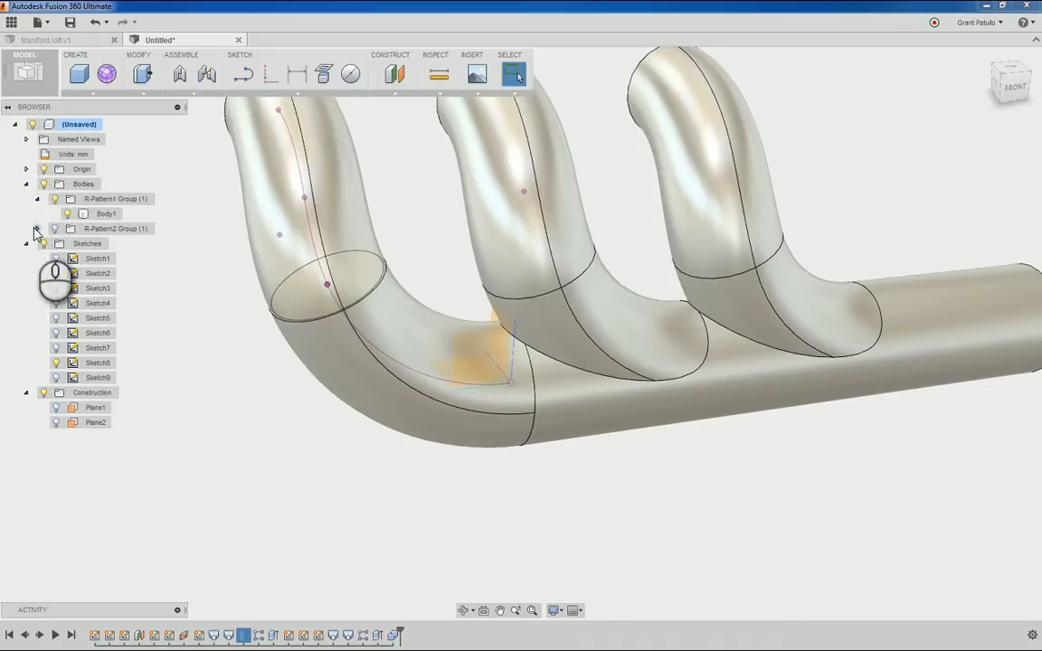
left_click(38, 229)
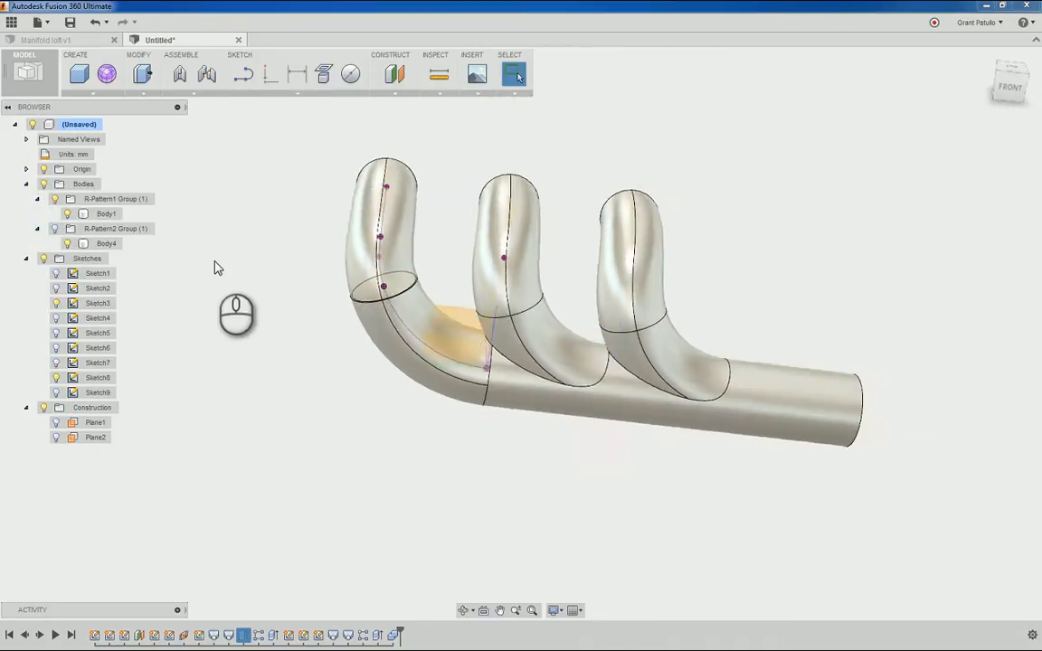
middle_click_drag(214, 282, 127, 312, "shift")
middle_click_drag(42, 262, 513, 239, "shift")
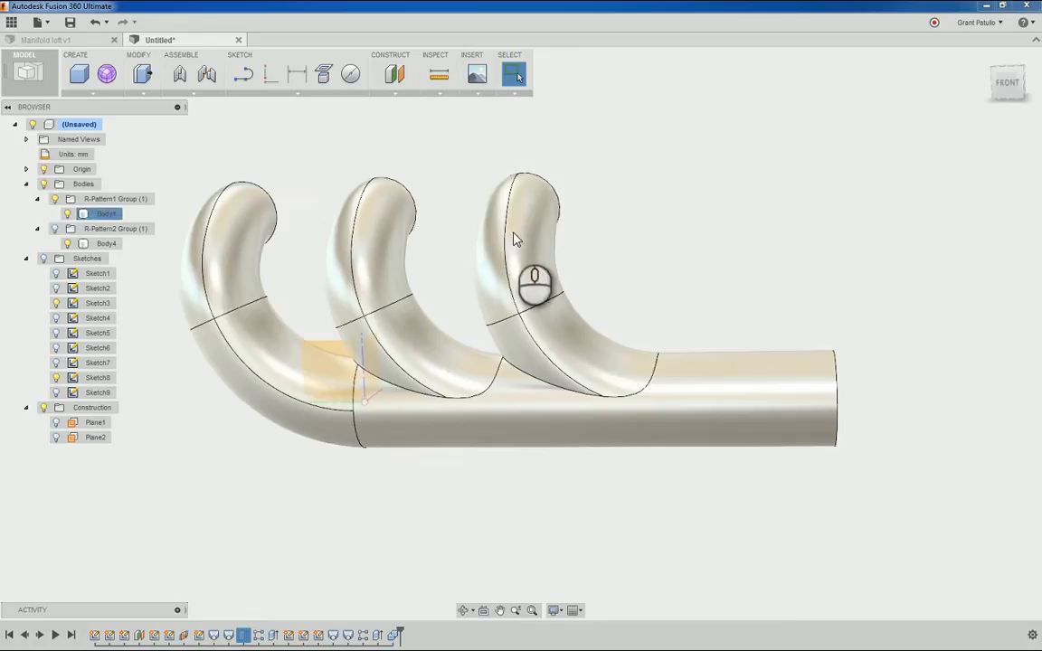
Step: Start a Section Analysis on the vertical origin plane running lengthwise through the collector and inspect the hollow interior
left_click(435, 94)
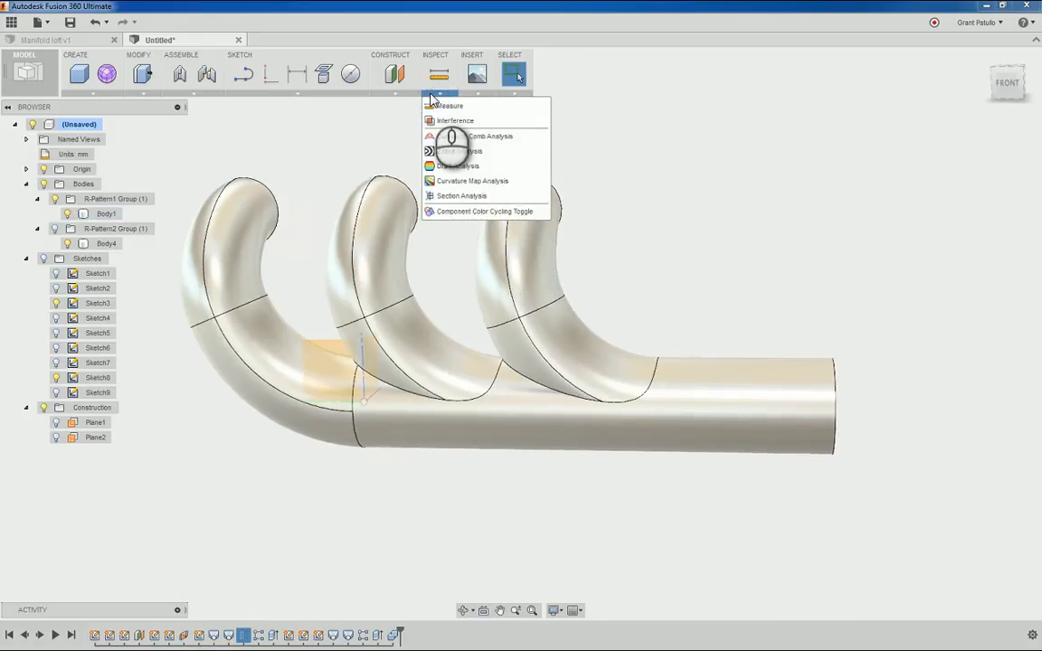
left_click(464, 197)
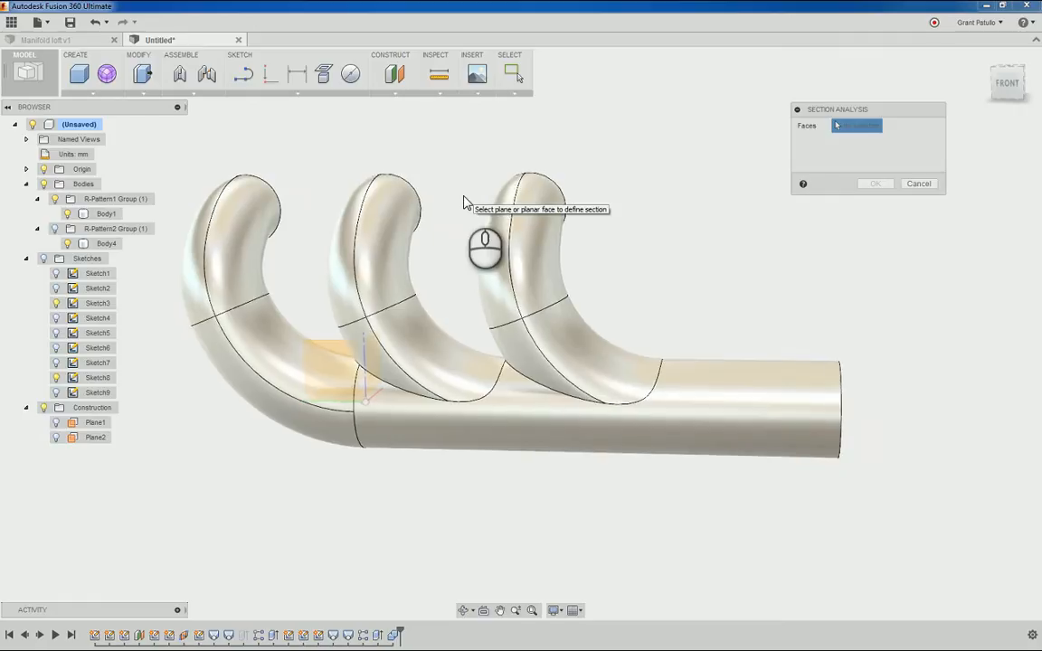
middle_click_drag(404, 375, 391, 381, "shift")
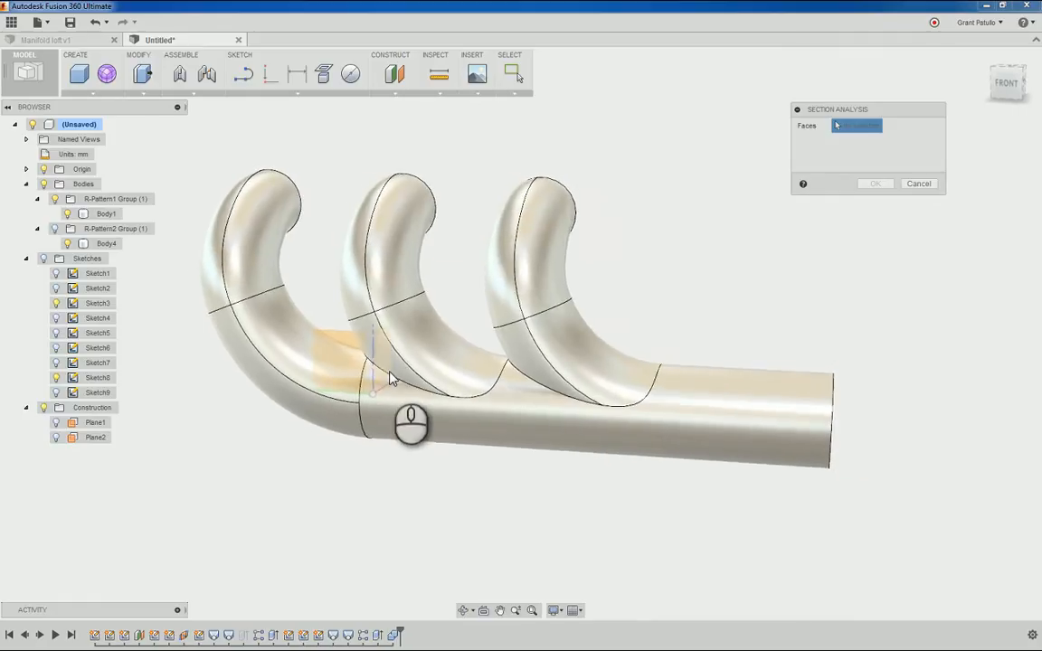
left_click(359, 363)
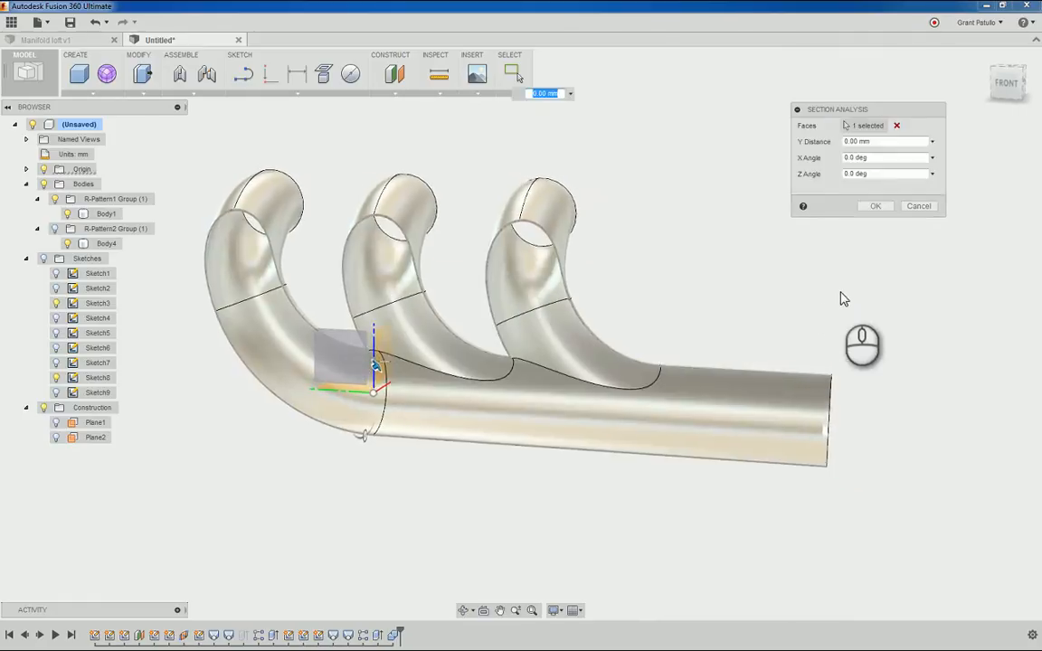
middle_click_drag(844, 297, 754, 415, "shift")
middle_click_drag(755, 416, 630, 436, "shift")
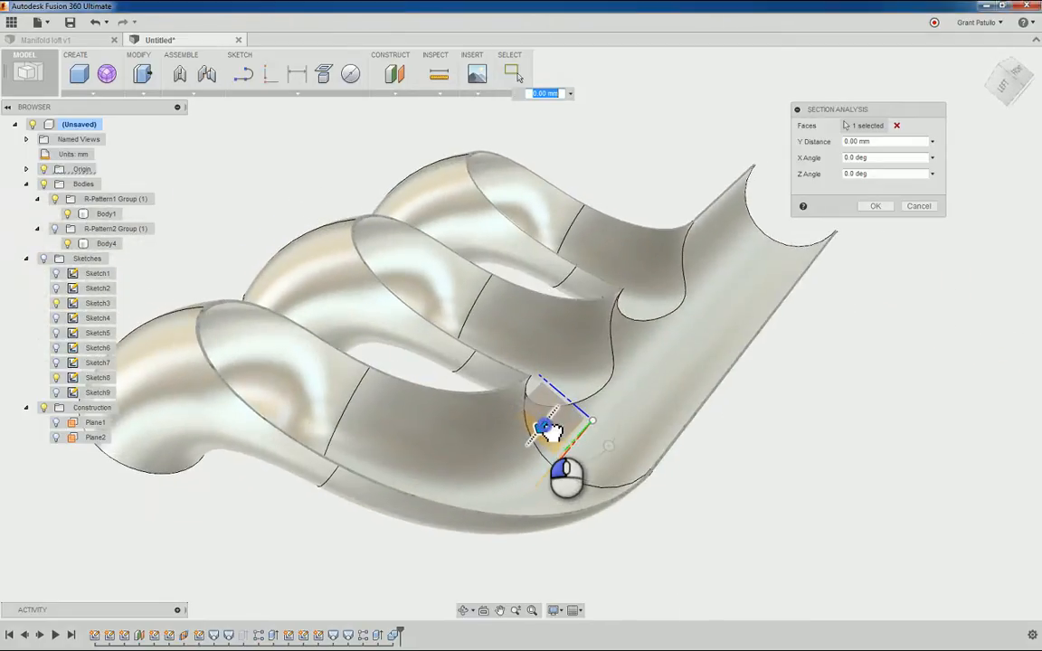
Step: Shift the section plane back and forth through the pipes to a distance of about -2.73 mm and examine the cut manifold
left_click_drag(558, 417, 601, 385)
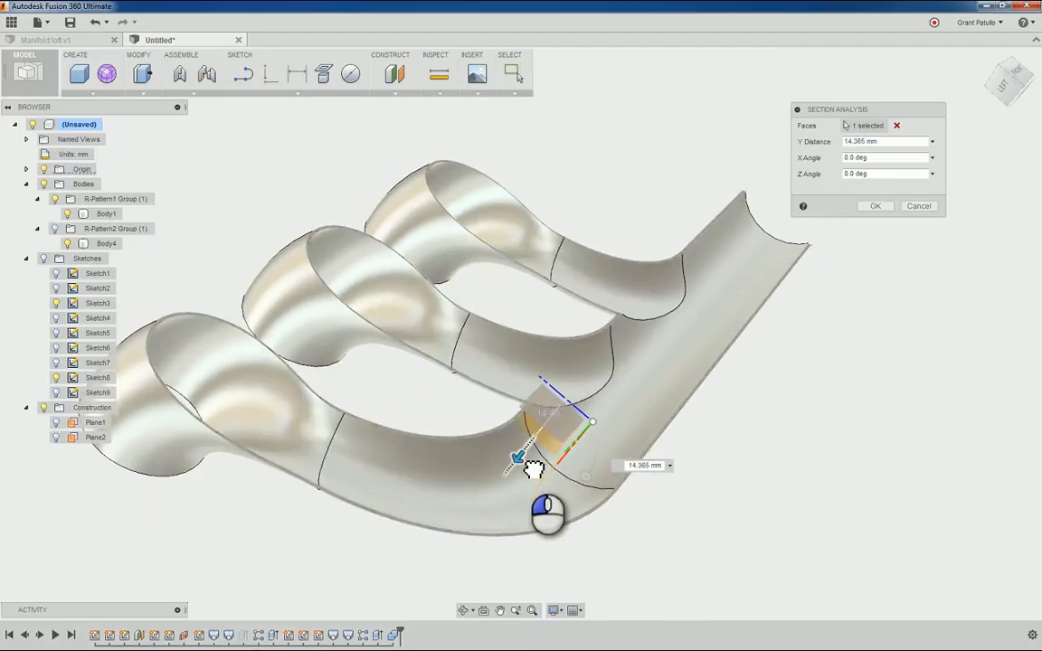
left_click_drag(534, 468, 571, 453)
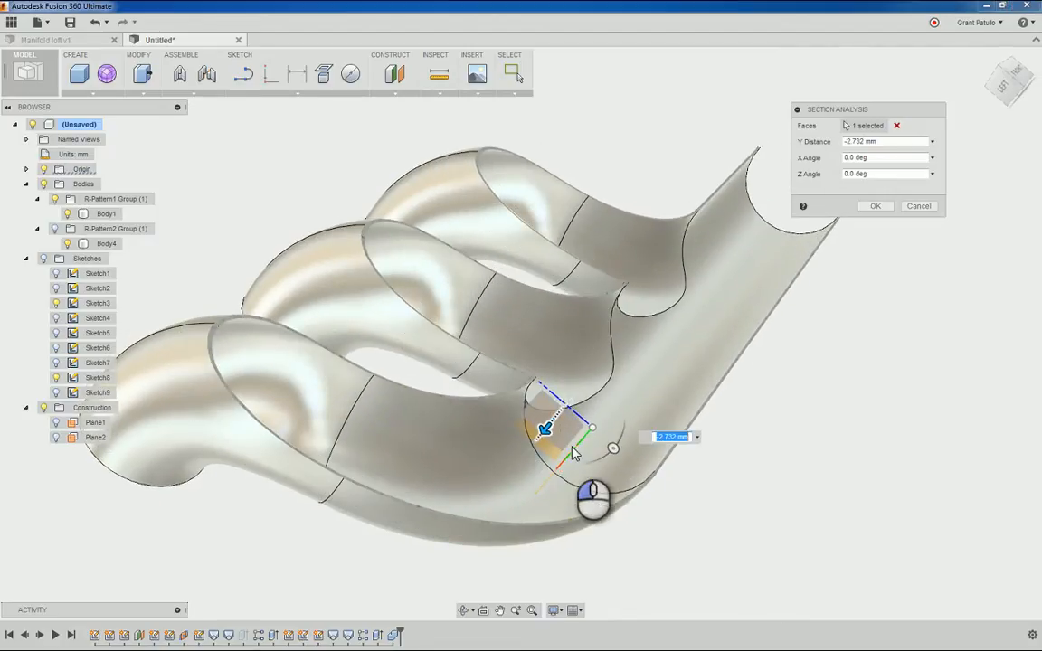
middle_click_drag(916, 372, 855, 267, "shift")
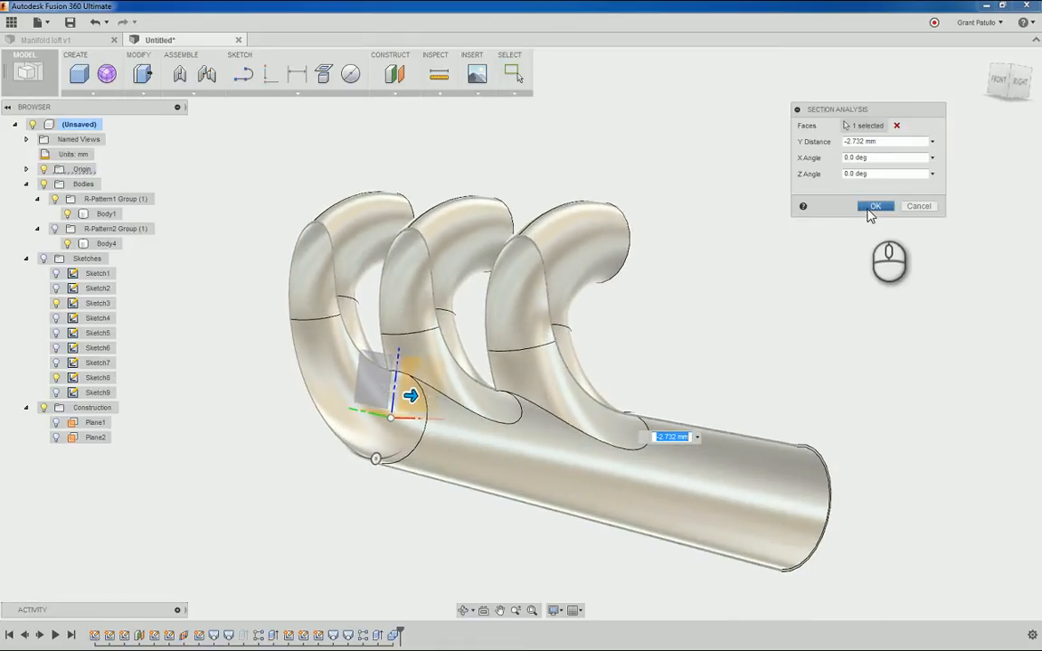